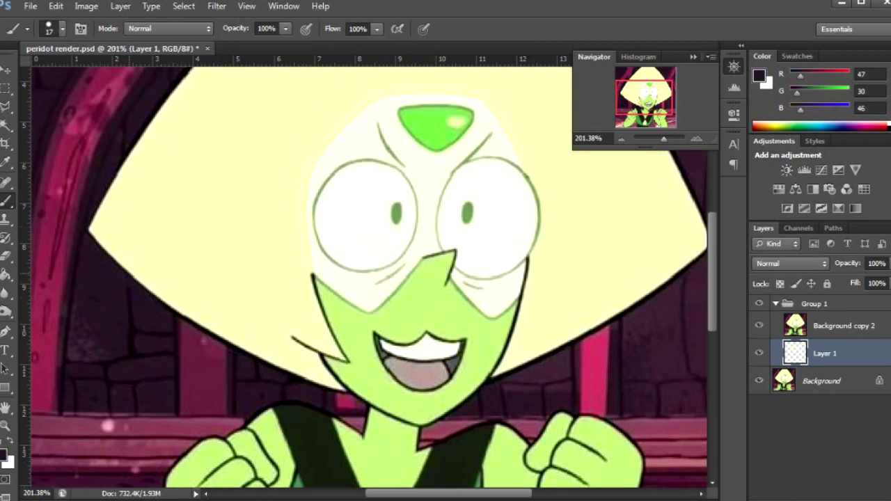
- Paint over the black outline on the hair's upper-left edge with sampled dark purple and magenta background colours
{"action": "scroll", "coordinate": [130, 295], "scroll_direction": "up", "scroll_amount": 4}
{"action": "left_click", "coordinate": [129, 295], "text": "alt"}
{"action": "scroll", "coordinate": [298, 123], "scroll_direction": "up", "scroll_amount": 2}
{"action": "left_click", "coordinate": [298, 123], "text": "alt"}
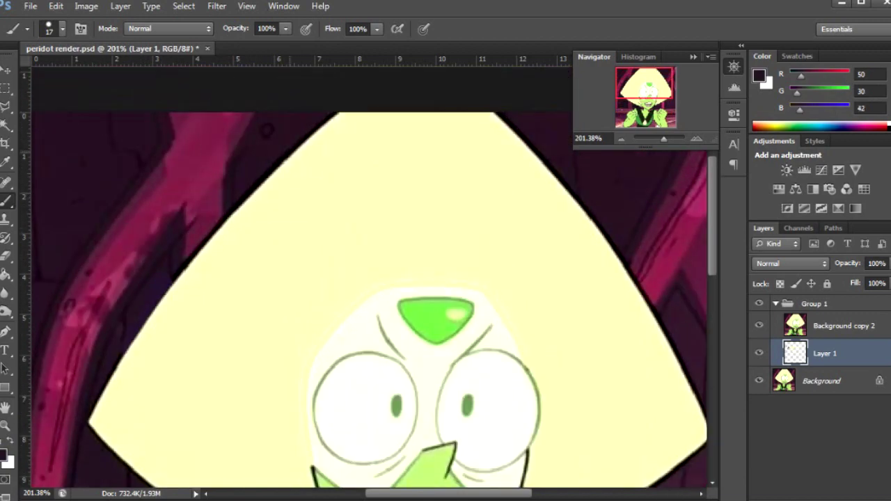
{"action": "left_click", "coordinate": [215, 209], "text": "alt"}
{"action": "left_click_drag", "start_coordinate": [215, 209], "coordinate": [155, 230]}
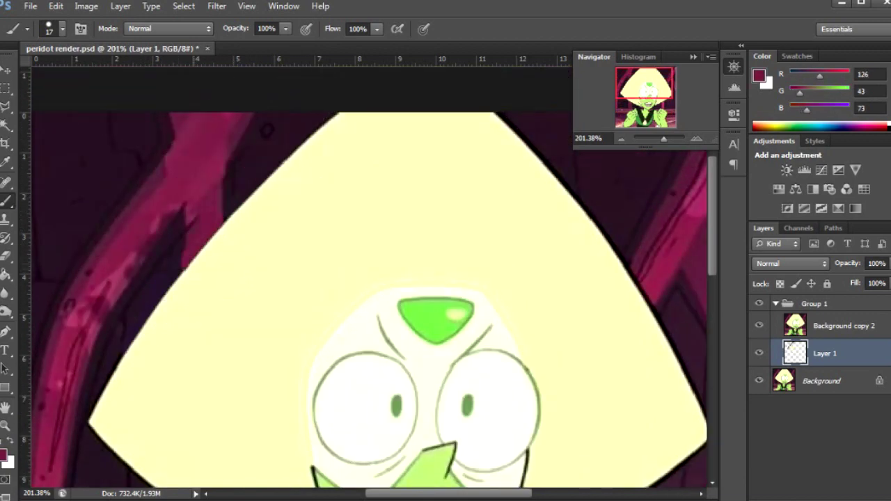
- Paint over the black outline along the hair's lower-left edge with the wall and beam colours sampled beside it
{"action": "scroll", "coordinate": [368, 273], "scroll_direction": "down", "scroll_amount": 5}
{"action": "left_click", "coordinate": [138, 328], "text": "alt"}
{"action": "left_click", "coordinate": [195, 366], "text": "alt"}
{"action": "left_click", "coordinate": [251, 397], "text": "alt"}
{"action": "scroll", "coordinate": [314, 420], "scroll_direction": "up", "scroll_amount": 5}
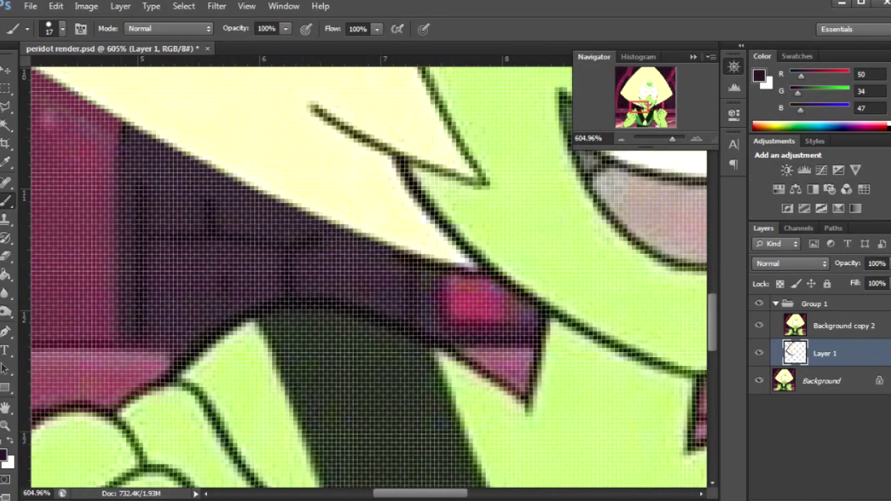
- Hide the pixel grid on the canvas
{"action": "left_click", "coordinate": [246, 6]}
{"action": "mouse_move", "coordinate": [279, 215]}
{"action": "left_click", "coordinate": [422, 319]}
- Cover the hair's lower outline near the left jaw with a 5 px brush in sampled magenta and dark purple
{"action": "left_click", "coordinate": [408, 219], "text": "alt"}
{"action": "left_click", "coordinate": [56, 29]}
{"action": "left_click", "coordinate": [84, 162]}
{"action": "key", "text": "Return"}
{"action": "left_click_drag", "start_coordinate": [480, 282], "coordinate": [394, 261]}
{"action": "left_click", "coordinate": [426, 293], "text": "alt"}
{"action": "left_click_drag", "start_coordinate": [426, 292], "coordinate": [426, 264]}
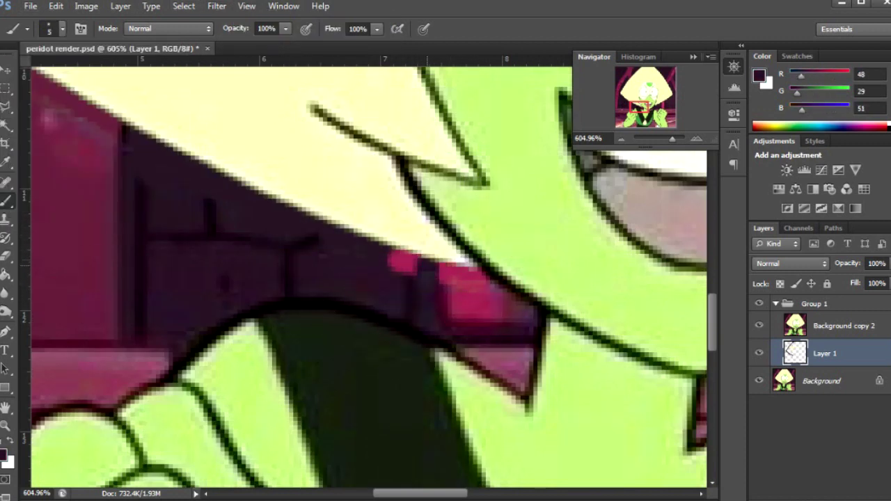
- Touch up the background along the hair's left edges with a 2 px brush and sampled wall and beam colours
{"action": "left_click", "coordinate": [62, 28]}
{"action": "key", "text": "Return"}
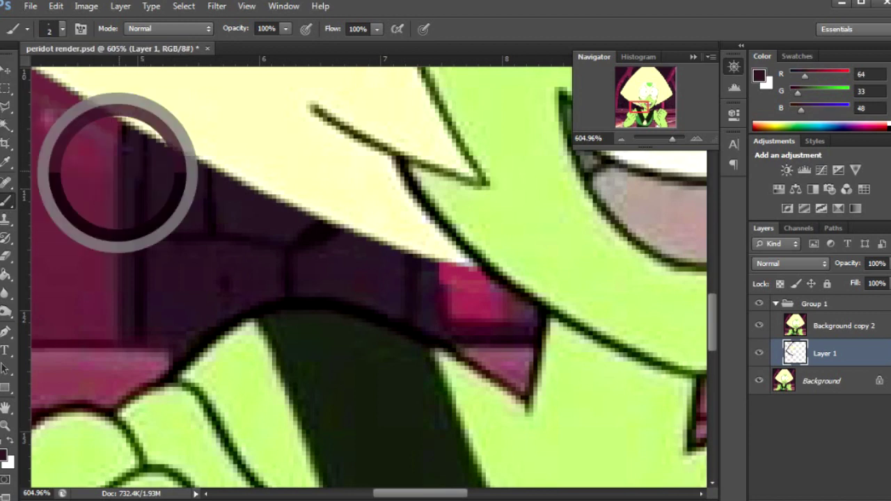
{"action": "scroll", "coordinate": [345, 330], "scroll_direction": "up", "scroll_amount": 5}
{"action": "scroll", "coordinate": [345, 330], "scroll_direction": "left", "scroll_amount": 5}
{"action": "left_click", "coordinate": [345, 331], "text": "alt"}
{"action": "scroll", "coordinate": [299, 288], "scroll_direction": "up", "scroll_amount": 10}
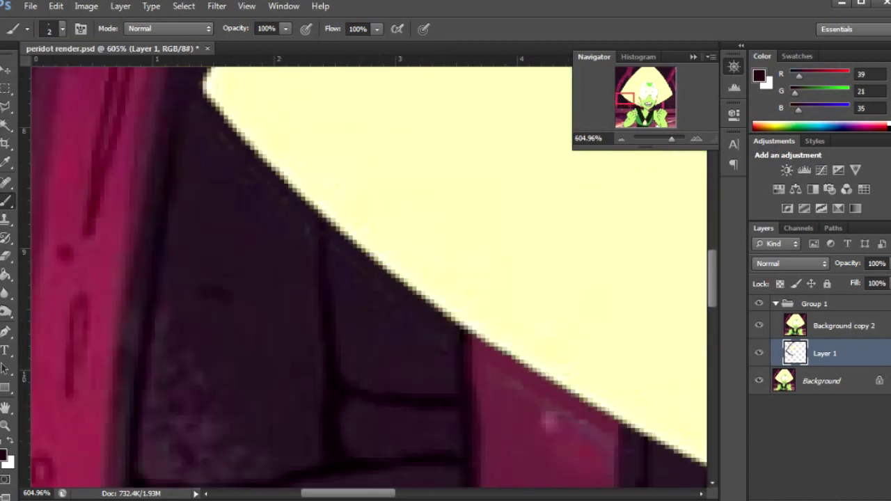
{"action": "scroll", "coordinate": [299, 289], "scroll_direction": "left", "scroll_amount": 3}
{"action": "left_click", "coordinate": [370, 278], "text": "alt"}
{"action": "scroll", "coordinate": [370, 278], "scroll_direction": "up", "scroll_amount": 5}
{"action": "scroll", "coordinate": [369, 279], "scroll_direction": "right", "scroll_amount": 6}
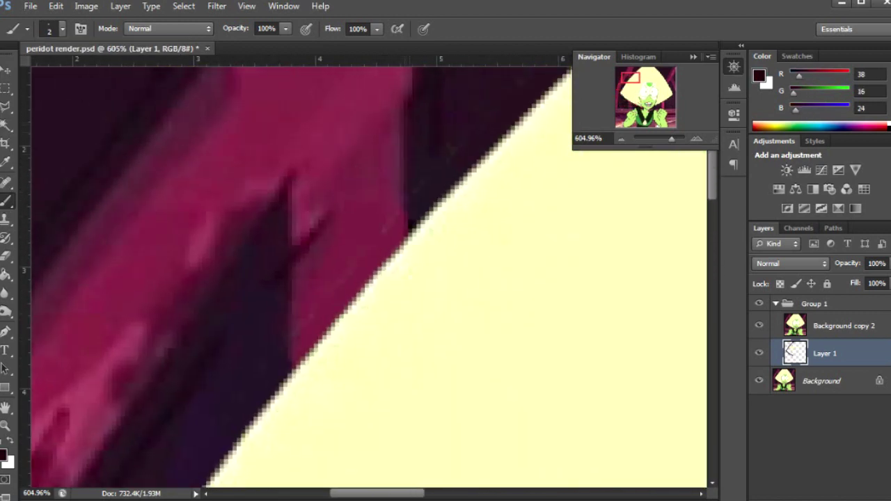
- Paint over the outline on the hair's upper-right edge with a 24 px brush in sampled dark purple
{"action": "scroll", "coordinate": [369, 279], "scroll_direction": "right", "scroll_amount": 15}
{"action": "scroll", "coordinate": [370, 279], "scroll_direction": "up", "scroll_amount": 2}
{"action": "left_click", "coordinate": [62, 29]}
{"action": "type", "text": "24"}
{"action": "key", "text": "Return"}
{"action": "left_click", "coordinate": [487, 208], "text": "alt"}
{"action": "scroll", "coordinate": [369, 278], "scroll_direction": "down", "scroll_amount": 6}
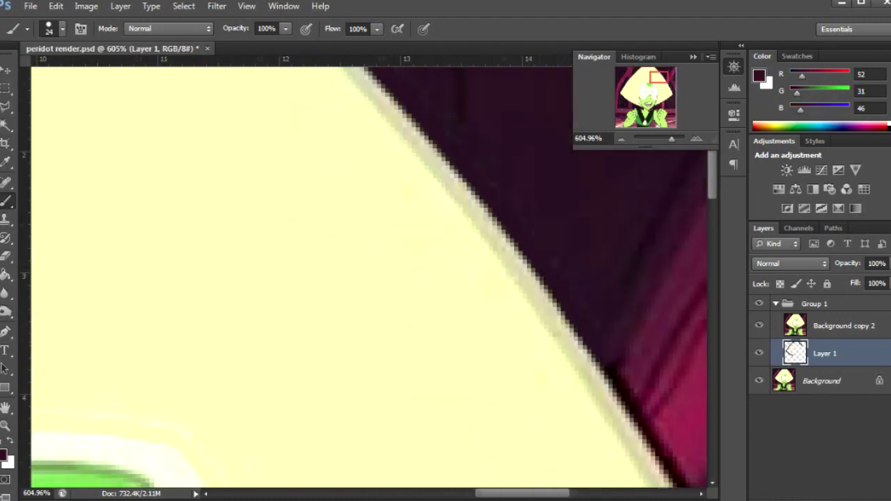
- Cover the hair's right outline where it crosses the magenta beam, using a 10 px brush and sampled beam colours
{"action": "scroll", "coordinate": [369, 278], "scroll_direction": "right", "scroll_amount": 6}
{"action": "left_click", "coordinate": [453, 313], "text": "alt"}
{"action": "left_click", "coordinate": [62, 29]}
{"action": "type", "text": "10"}
{"action": "key", "text": "Return"}
{"action": "left_click_drag", "start_coordinate": [393, 352], "coordinate": [446, 431]}
{"action": "left_click", "coordinate": [376, 265], "text": "alt"}
{"action": "left_click_drag", "start_coordinate": [355, 278], "coordinate": [394, 341]}
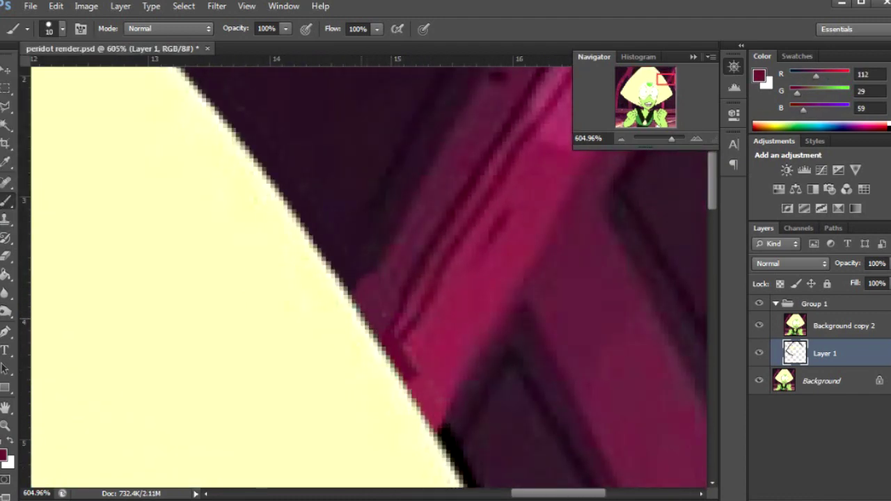
- Paint over the outline around the hair's right tip and lower-right edge with sampled dark purple and pink background colours
{"action": "scroll", "coordinate": [369, 279], "scroll_direction": "down", "scroll_amount": 15}
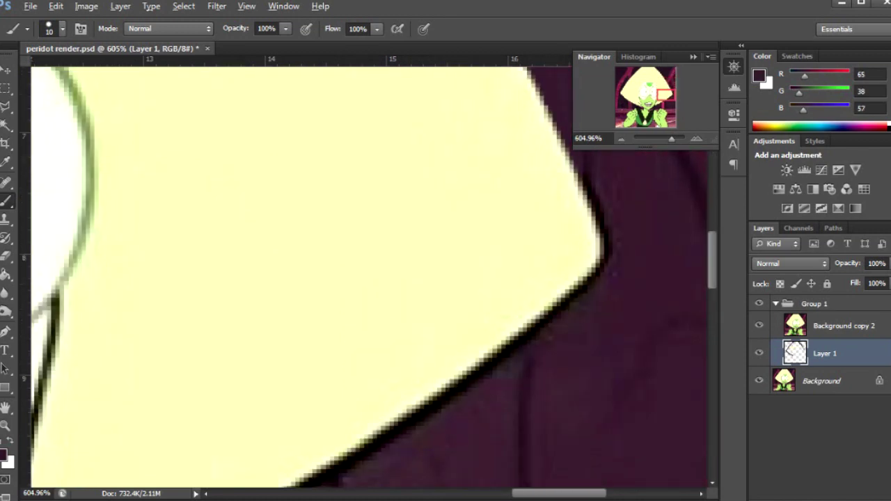
{"action": "scroll", "coordinate": [457, 289], "scroll_direction": "down", "scroll_amount": 4}
{"action": "left_click", "coordinate": [341, 344], "text": "alt"}
{"action": "scroll", "coordinate": [279, 314], "scroll_direction": "down", "scroll_amount": 3}
{"action": "left_click", "coordinate": [193, 358], "text": "alt"}
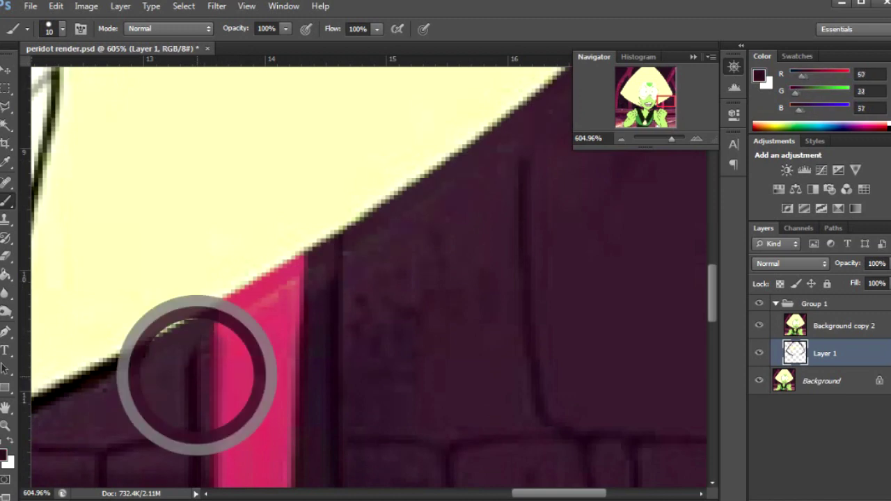
{"action": "scroll", "coordinate": [369, 278], "scroll_direction": "left", "scroll_amount": 10}
{"action": "scroll", "coordinate": [369, 279], "scroll_direction": "down", "scroll_amount": 6}
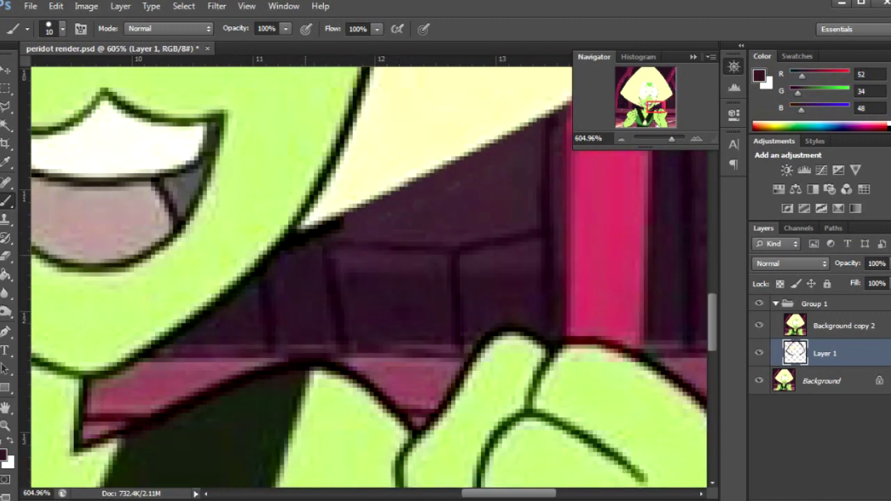
- Paint over the black outline of the face's right jaw and cheek with sampled dark purple, light green and pale yellow
{"action": "left_click", "coordinate": [243, 312], "text": "alt"}
{"action": "scroll", "coordinate": [369, 279], "scroll_direction": "up", "scroll_amount": 4}
{"action": "left_click", "coordinate": [303, 317], "text": "alt"}
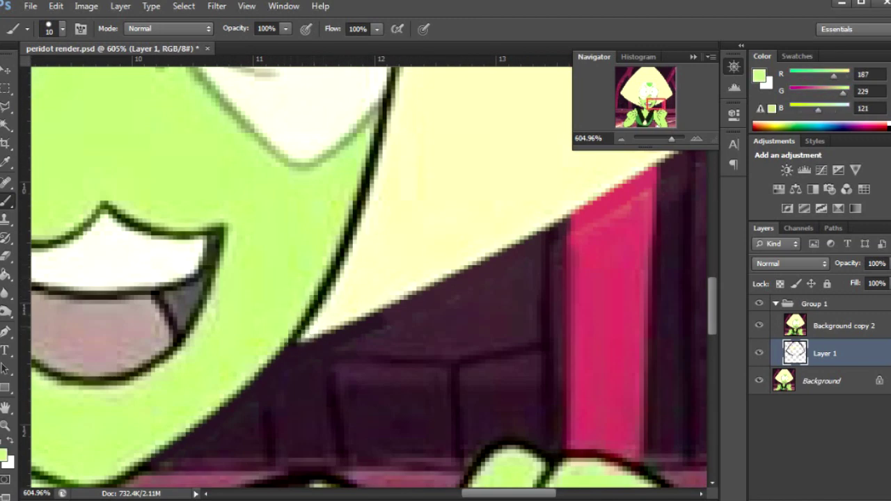
{"action": "scroll", "coordinate": [361, 322], "scroll_direction": "up", "scroll_amount": 9}
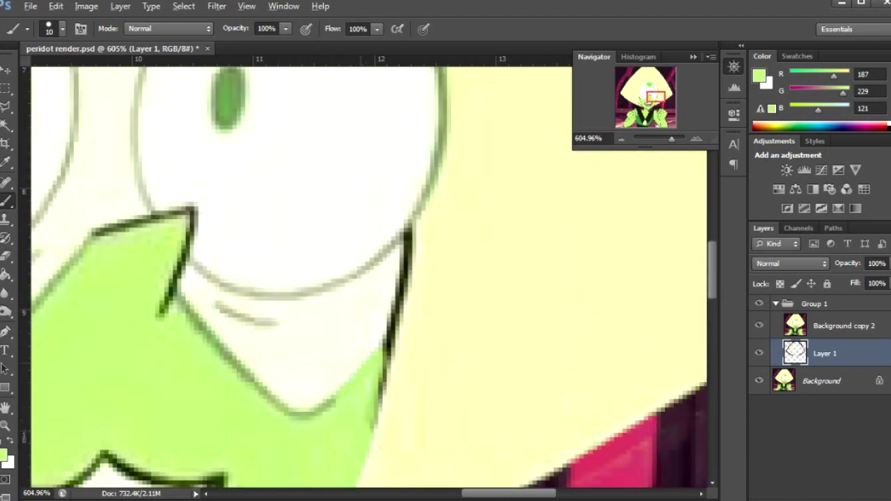
{"action": "left_click", "coordinate": [361, 323], "text": "alt"}
{"action": "left_click_drag", "start_coordinate": [398, 313], "coordinate": [410, 233]}
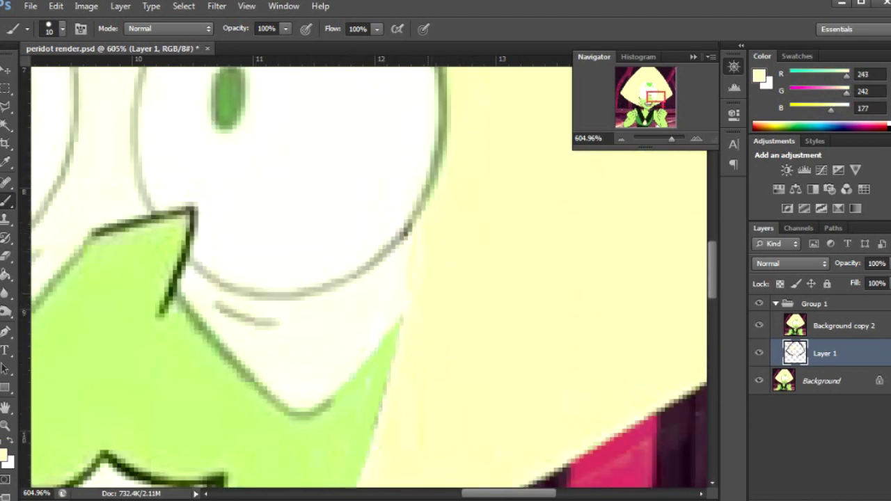
- Cover the grey outline under the right half of the pale eye mask with sampled light green
{"action": "scroll", "coordinate": [337, 352], "scroll_direction": "down", "scroll_amount": 3}
{"action": "left_click", "coordinate": [337, 353], "text": "alt"}
{"action": "left_click", "coordinate": [320, 333], "text": "alt"}
{"action": "left_click_drag", "start_coordinate": [317, 325], "coordinate": [202, 241]}
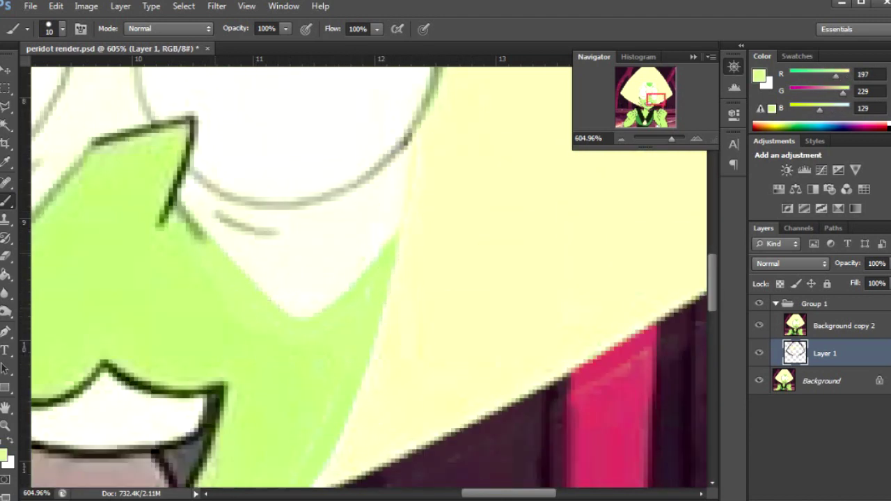
- Paint over the black outline of the left cheek down to the hair tip with sampled skin green and pale yellow
{"action": "scroll", "coordinate": [198, 265], "scroll_direction": "left", "scroll_amount": 10}
{"action": "left_click", "coordinate": [198, 265], "text": "alt"}
{"action": "left_click_drag", "start_coordinate": [216, 212], "coordinate": [285, 425]}
{"action": "scroll", "coordinate": [285, 425], "scroll_direction": "down", "scroll_amount": 3}
{"action": "left_click", "coordinate": [309, 362], "text": "alt"}
{"action": "left_click_drag", "start_coordinate": [292, 328], "coordinate": [313, 387]}
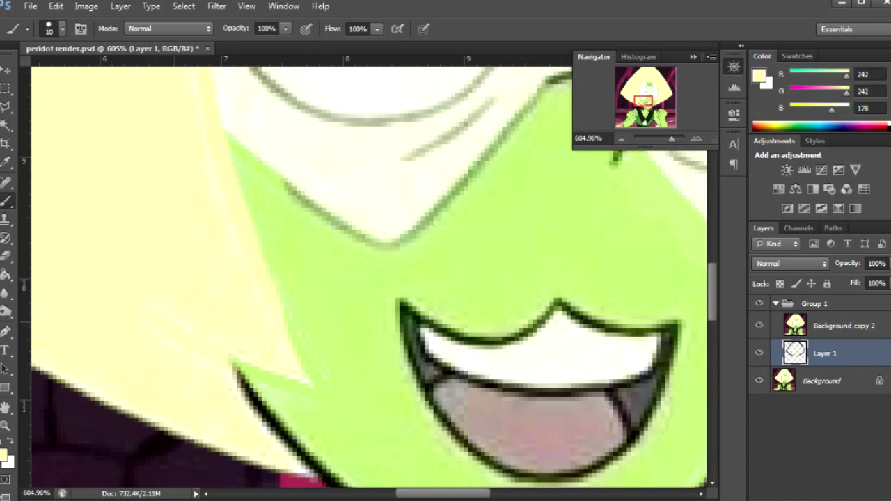
- Cover the left jaw outline and the outlines of the magenta triangle beside the neck with sampled colours
{"action": "scroll", "coordinate": [369, 279], "scroll_direction": "down", "scroll_amount": 3}
{"action": "left_click", "coordinate": [323, 374], "text": "alt"}
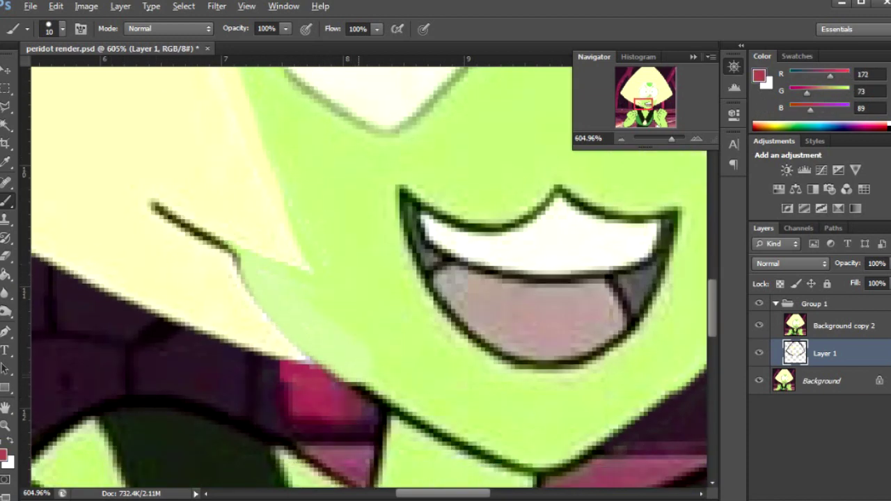
{"action": "scroll", "coordinate": [353, 331], "scroll_direction": "down", "scroll_amount": 4}
{"action": "left_click", "coordinate": [352, 331], "text": "alt"}
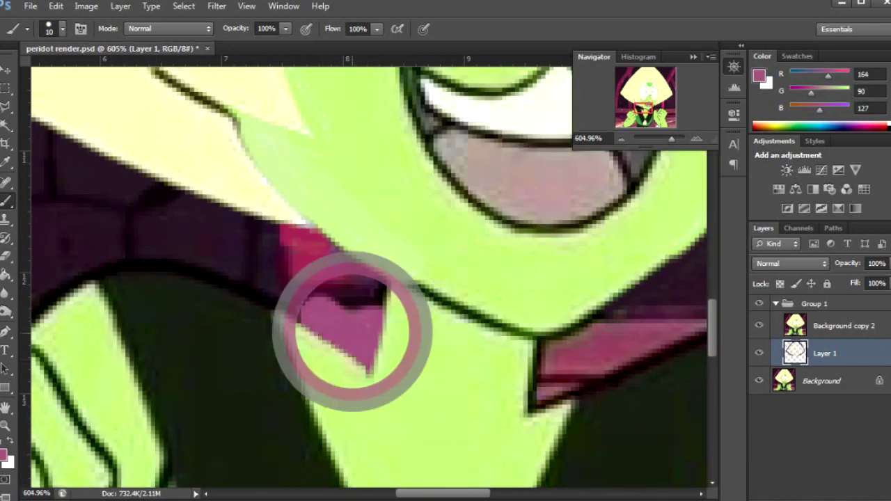
- Refine the edges of the magenta triangle beside the neck with a 3 px brush and sampled purple and magenta
{"action": "left_click", "coordinate": [349, 296], "text": "alt"}
{"action": "left_click", "coordinate": [61, 29]}
{"action": "type", "text": "3"}
{"action": "key", "text": "Return"}
{"action": "left_click", "coordinate": [341, 293], "text": "alt"}
{"action": "left_click", "coordinate": [334, 328], "text": "alt"}
{"action": "scroll", "coordinate": [335, 329], "scroll_direction": "up", "scroll_amount": 2}
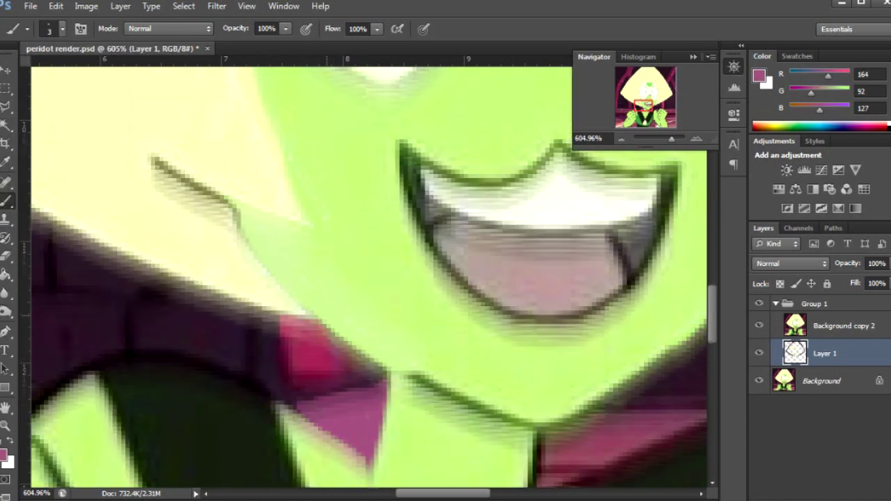
- Recolour the hair strand line beside the left jaw in muted olive-grey and thin it with sampled pale yellow
{"action": "left_click", "coordinate": [265, 160], "text": "alt"}
{"action": "left_click", "coordinate": [61, 29]}
{"action": "left_click", "coordinate": [759, 78]}
{"action": "left_click", "coordinate": [657, 100]}
{"action": "left_click_drag", "start_coordinate": [150, 136], "coordinate": [209, 167]}
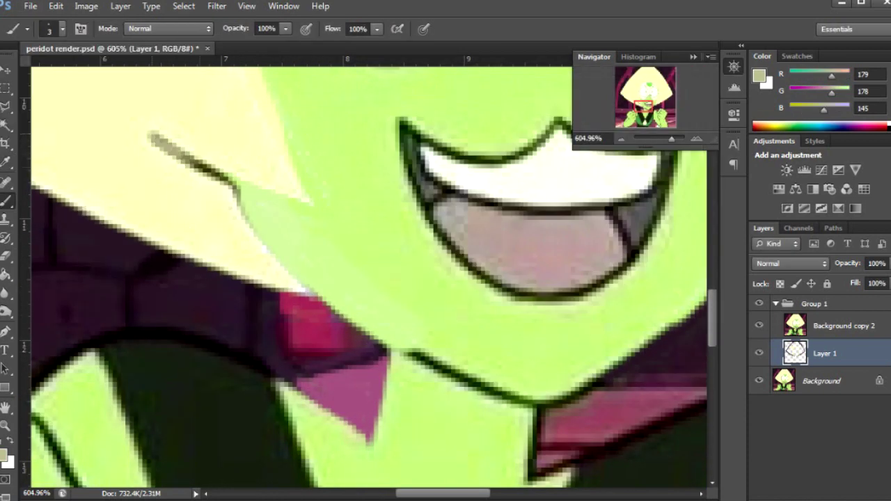
{"action": "left_click", "coordinate": [232, 164], "text": "alt"}
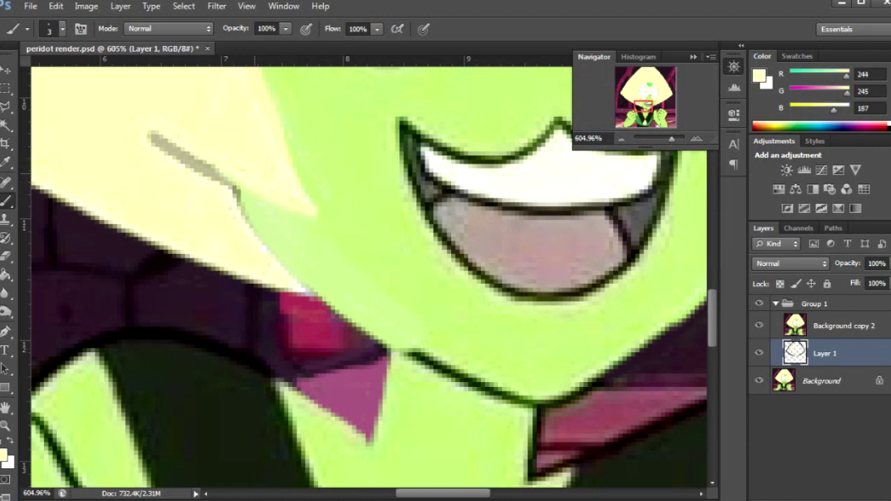
{"action": "left_click", "coordinate": [233, 168], "text": "alt"}
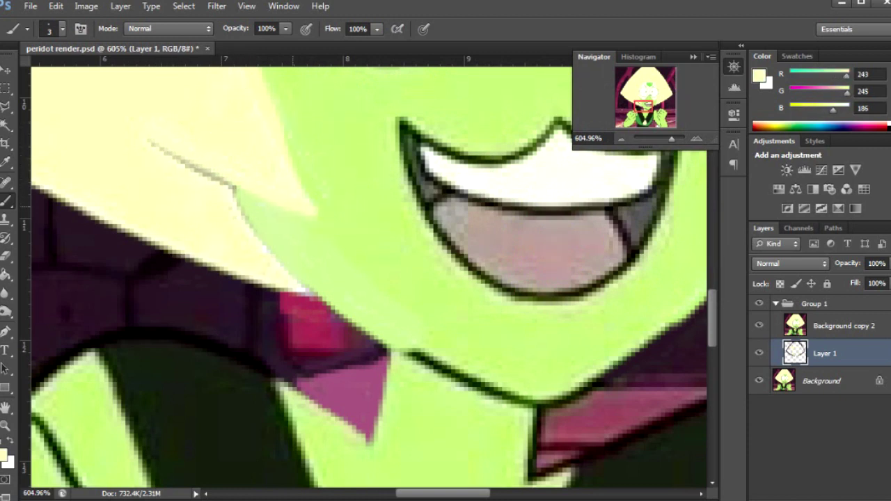
- Cover the black upper lip outline with sampled light green using a 23 px brush
{"action": "scroll", "coordinate": [233, 169], "scroll_direction": "up", "scroll_amount": 5}
{"action": "scroll", "coordinate": [232, 169], "scroll_direction": "down", "scroll_amount": 2}
{"action": "left_click", "coordinate": [232, 169], "text": "alt"}
{"action": "scroll", "coordinate": [232, 169], "scroll_direction": "right", "scroll_amount": 4}
{"action": "left_click", "coordinate": [62, 29]}
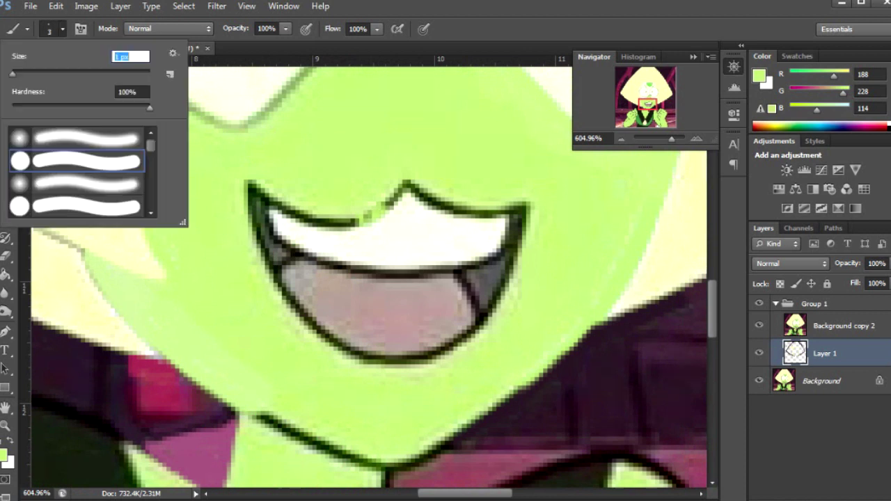
{"action": "key", "text": "Return"}
{"action": "left_click_drag", "start_coordinate": [383, 194], "coordinate": [519, 211]}
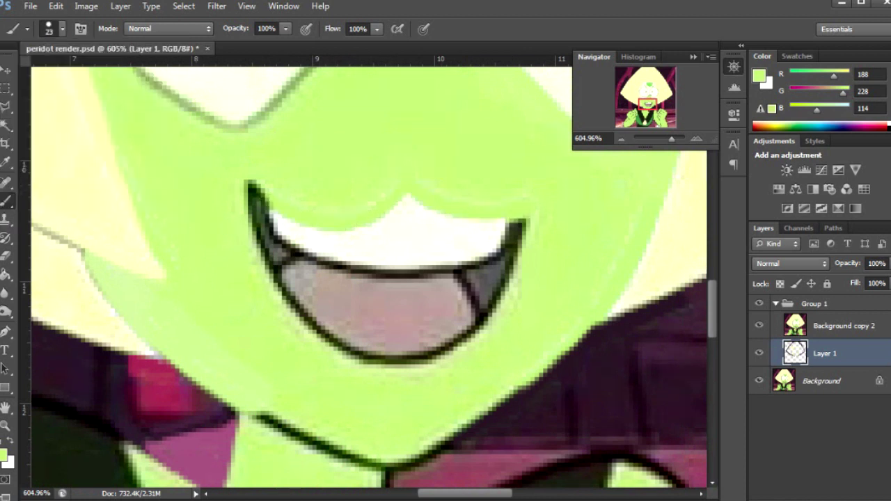
- Paint over the tongue's black outline with a 10 px brush in the sampled mauve
{"action": "left_click", "coordinate": [297, 291], "text": "alt"}
{"action": "left_click", "coordinate": [62, 28]}
{"action": "type", "text": "10"}
{"action": "key", "text": "Return"}
{"action": "left_click_drag", "start_coordinate": [275, 268], "coordinate": [481, 322]}
- Fill the outlines of the dark mouth corners with sampled grey and clean their edges with a 1 px brush
{"action": "left_click", "coordinate": [283, 259], "text": "alt"}
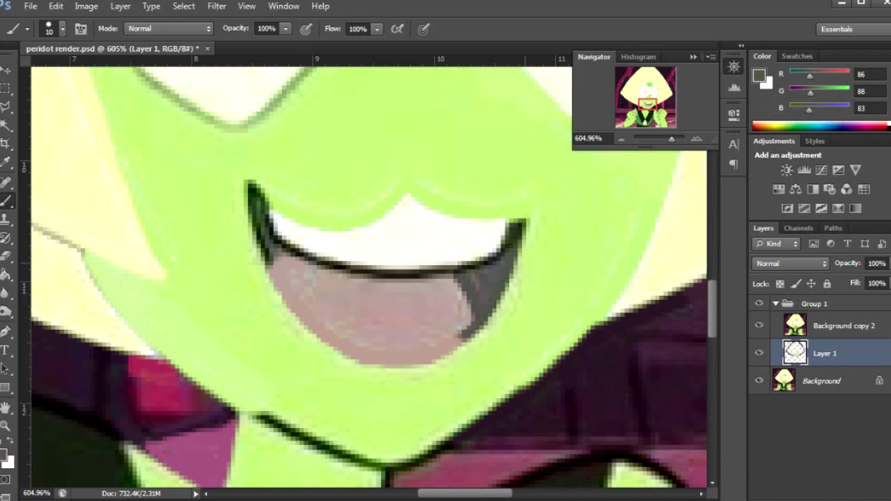
{"action": "left_click", "coordinate": [466, 326]}
{"action": "left_click", "coordinate": [494, 291], "text": "alt"}
{"action": "left_click", "coordinate": [304, 283], "text": "alt"}
{"action": "left_click", "coordinate": [308, 235], "text": "alt"}
{"action": "left_click", "coordinate": [62, 28]}
{"action": "type", "text": "1"}
{"action": "key", "text": "Return"}
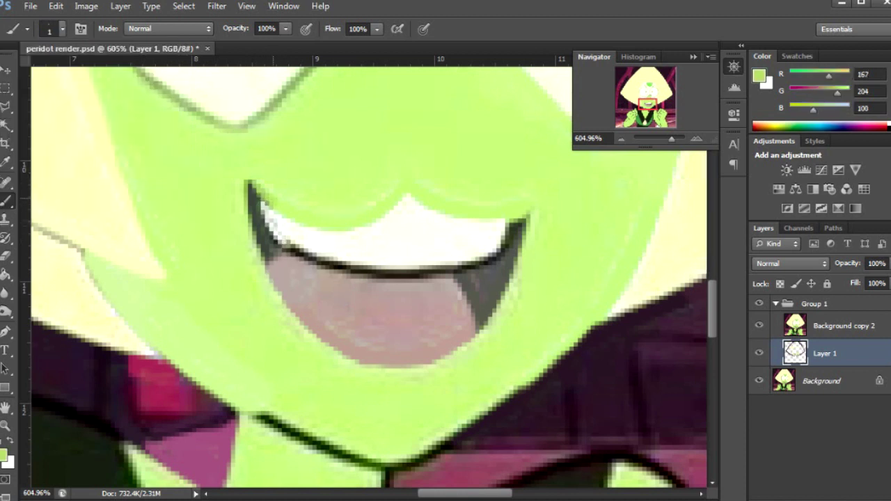
- Cover the black line beneath the upper teeth with sampled off-white using a 9 px brush
{"action": "left_click", "coordinate": [62, 28]}
{"action": "type", "text": "9"}
{"action": "key", "text": "Return"}
{"action": "left_click", "coordinate": [390, 230], "text": "alt"}
{"action": "mouse_move", "coordinate": [369, 268]}
{"action": "left_mouse_down"}
{"action": "mouse_move", "coordinate": [410, 285]}
{"action": "mouse_move", "coordinate": [460, 268]}
{"action": "left_mouse_up"}
- Refine the edge between the teeth and tongue with a 4 px brush in sampled mauve and off-white
{"action": "left_click", "coordinate": [386, 313], "text": "alt"}
{"action": "left_click", "coordinate": [390, 314], "text": "alt"}
{"action": "left_click", "coordinate": [62, 28]}
{"action": "type", "text": "4"}
{"action": "key", "text": "Return"}
{"action": "left_click_drag", "start_coordinate": [268, 230], "coordinate": [327, 257]}
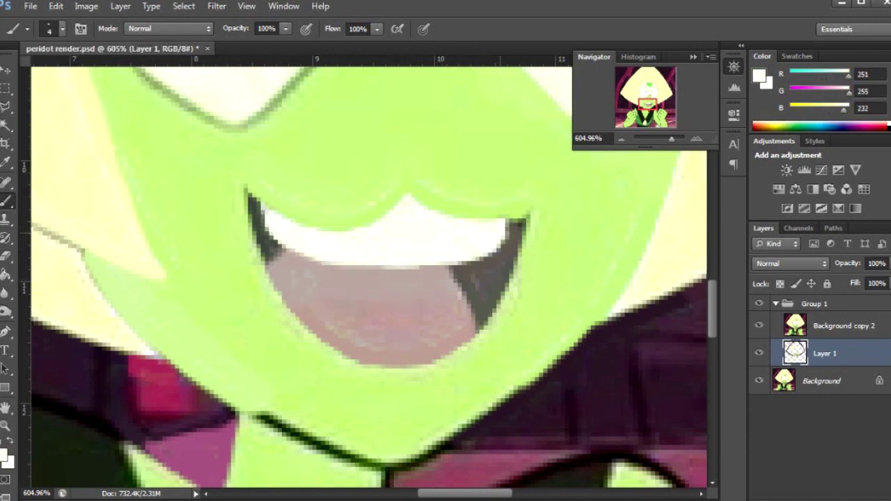
- Paint over the grey outline under the left half of the eye mask with sampled light green
{"action": "key", "text": "ctrl+minus"}
{"action": "key", "text": "ctrl+minus"}
{"action": "key", "text": "ctrl+minus"}
{"action": "key", "text": "ctrl+minus"}
{"action": "key", "text": "ctrl+minus"}
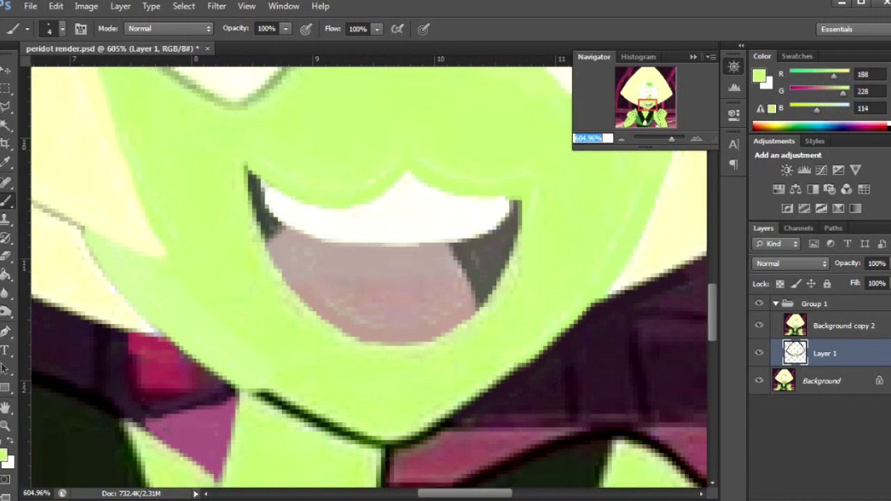
{"action": "scroll", "coordinate": [370, 282], "scroll_direction": "up", "scroll_amount": 7}
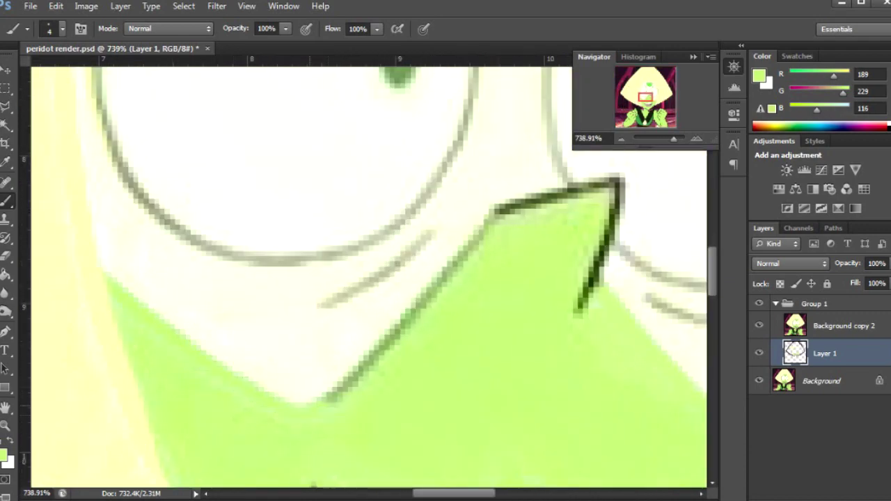
- Cover the forehead gem's darker outline with the sampled bright green
{"action": "scroll", "coordinate": [369, 279], "scroll_direction": "up", "scroll_amount": 3}
{"action": "scroll", "coordinate": [369, 278], "scroll_direction": "up", "scroll_amount": 8}
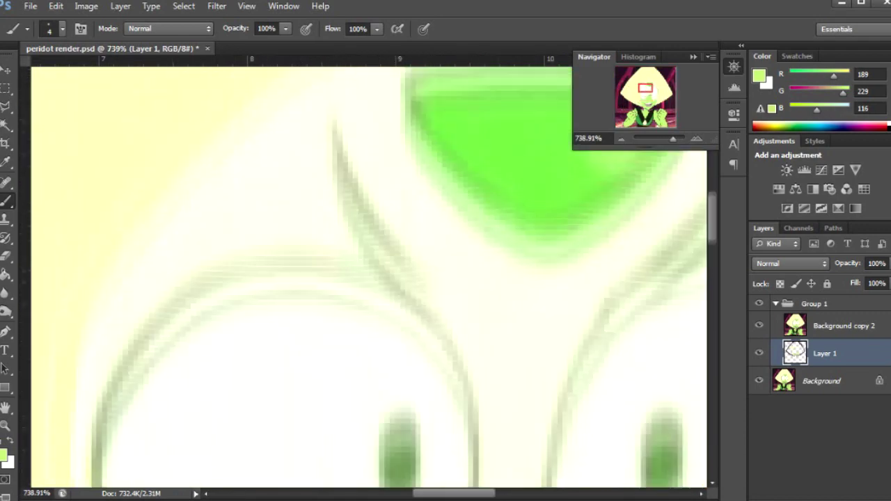
{"action": "left_click", "coordinate": [487, 265], "text": "alt"}
{"action": "mouse_move", "coordinate": [679, 285]}
{"action": "left_mouse_down"}
{"action": "mouse_move", "coordinate": [599, 184]}
{"action": "mouse_move", "coordinate": [410, 203]}
{"action": "left_mouse_up"}
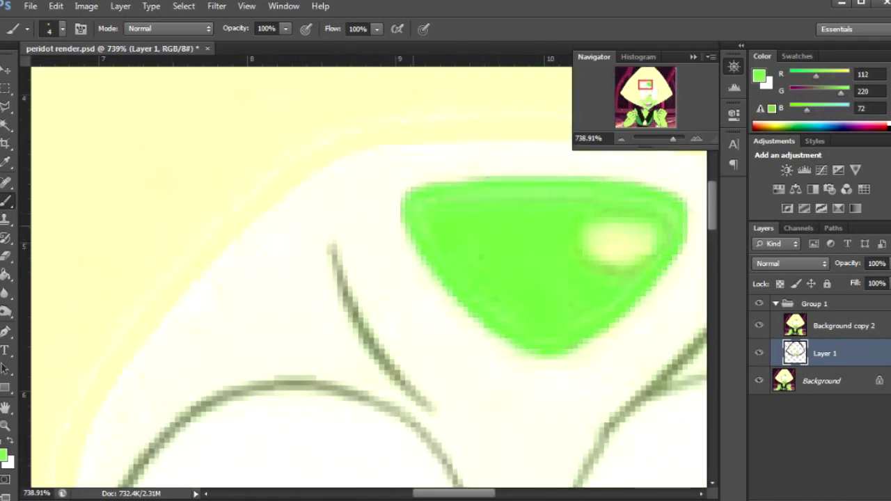
- Cover the black nose outline and the adjoining mask edge with sampled light green, and soften the nose's lower line
{"action": "scroll", "coordinate": [369, 278], "scroll_direction": "down", "scroll_amount": 6}
{"action": "scroll", "coordinate": [369, 278], "scroll_direction": "down", "scroll_amount": 7}
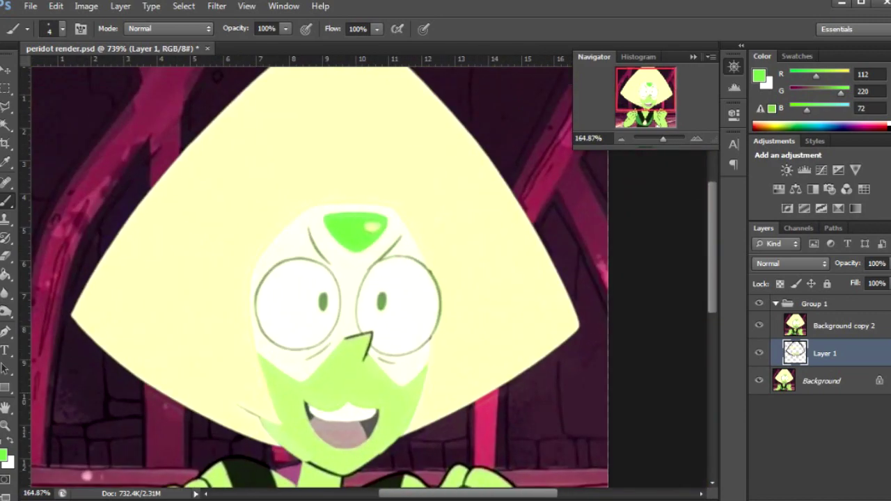
{"action": "scroll", "coordinate": [369, 278], "scroll_direction": "up", "scroll_amount": 4}
{"action": "scroll", "coordinate": [369, 278], "scroll_direction": "up", "scroll_amount": 4}
{"action": "scroll", "coordinate": [369, 278], "scroll_direction": "up", "scroll_amount": 3}
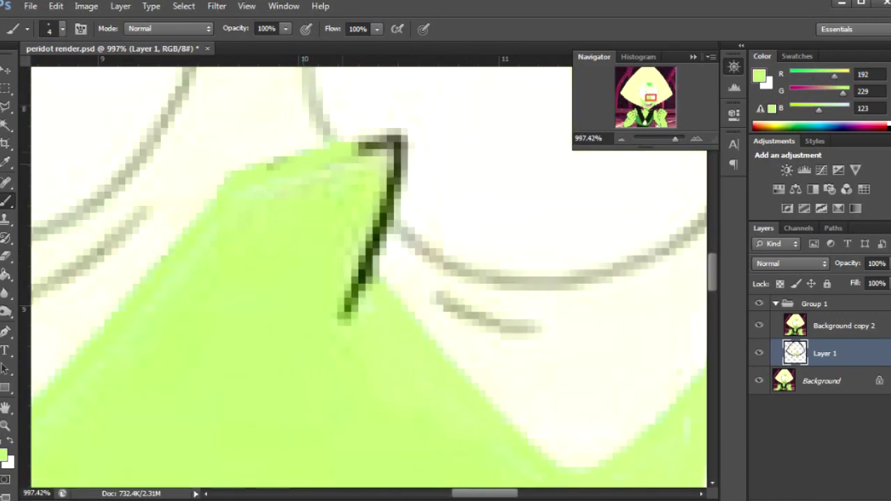
{"action": "left_click_drag", "start_coordinate": [390, 190], "coordinate": [350, 310]}
{"action": "left_click", "coordinate": [759, 76]}
{"action": "left_click", "coordinate": [406, 181]}
{"action": "left_click", "coordinate": [663, 100]}
{"action": "left_click", "coordinate": [376, 296], "text": "alt"}
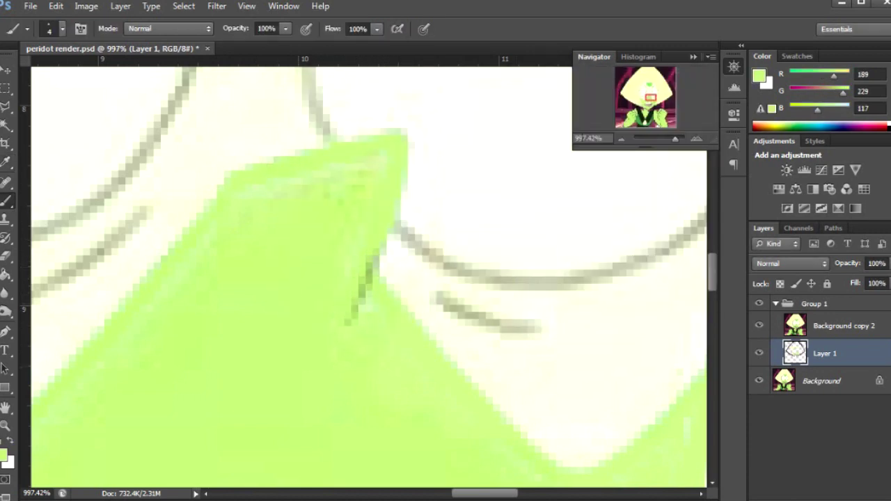
- Recolour the black chin line across the neck in a darker green, RGB 131, 160, 75
{"action": "key", "text": "ctrl+0"}
{"action": "scroll", "coordinate": [376, 314], "scroll_direction": "up", "scroll_amount": 5}
{"action": "left_click", "coordinate": [759, 76]}
{"action": "left_click", "coordinate": [415, 163]}
{"action": "left_click", "coordinate": [628, 100]}
{"action": "scroll", "coordinate": [371, 273], "scroll_direction": "up", "scroll_amount": 2}
{"action": "left_click_drag", "start_coordinate": [119, 215], "coordinate": [345, 307]}
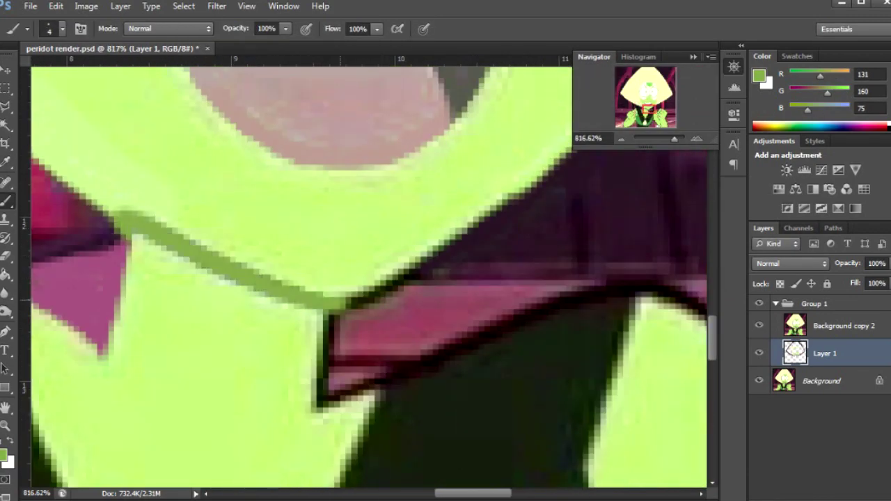
- Thin the darker green chin line and cover the black outline on the adjoining jaw with sampled neighbouring colours
{"action": "left_click", "coordinate": [462, 263], "text": "alt"}
{"action": "left_click", "coordinate": [265, 246], "text": "alt"}
{"action": "key", "text": "ctrl+z"}
{"action": "left_click", "coordinate": [109, 240], "text": "alt"}
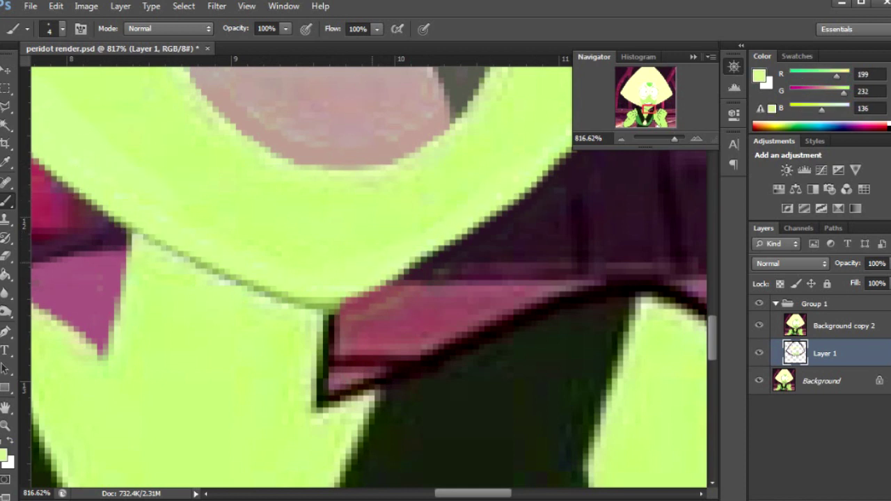
- Cover the black outline beside the right edge of the neck with sampled mauve from the background
{"action": "scroll", "coordinate": [487, 209], "scroll_direction": "down", "scroll_amount": 2}
{"action": "left_click", "coordinate": [340, 263]}
{"action": "left_click", "coordinate": [362, 251], "text": "alt"}
{"action": "mouse_move", "coordinate": [338, 261]}
{"action": "left_mouse_down"}
{"action": "mouse_move", "coordinate": [326, 278]}
{"action": "mouse_move", "coordinate": [327, 320]}
{"action": "left_mouse_up"}
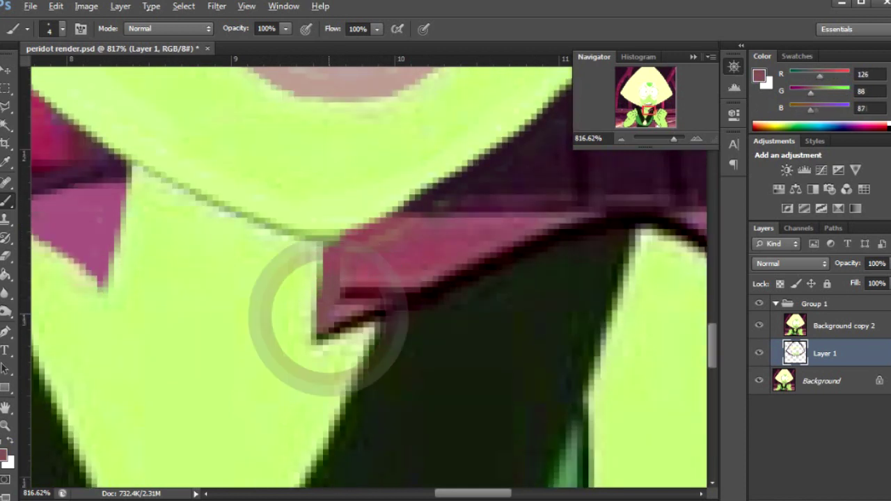
{"action": "left_click", "coordinate": [320, 275], "text": "alt"}
{"action": "left_click_drag", "start_coordinate": [327, 282], "coordinate": [324, 305]}
- Cover the black outline above the dark collar right of the neck with sampled dark red and near-black green
{"action": "left_click", "coordinate": [406, 267], "text": "alt"}
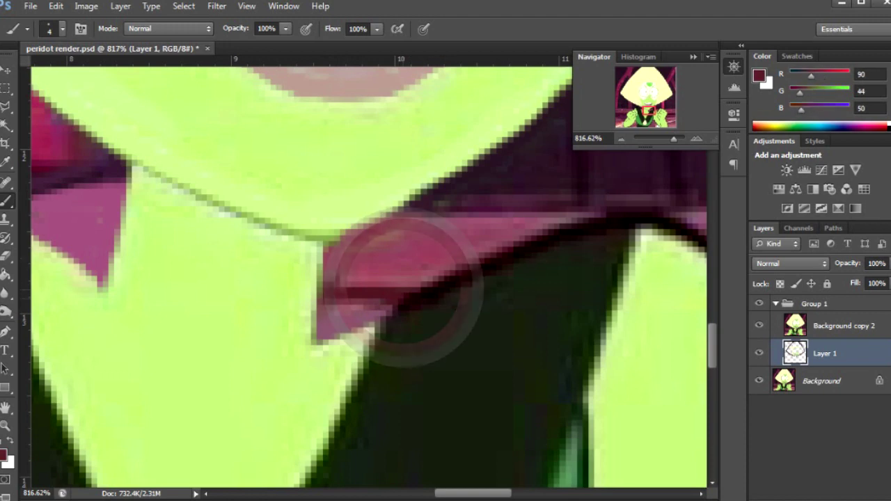
{"action": "scroll", "coordinate": [313, 344], "scroll_direction": "up", "scroll_amount": 3}
{"action": "scroll", "coordinate": [313, 344], "scroll_direction": "down", "scroll_amount": 3}
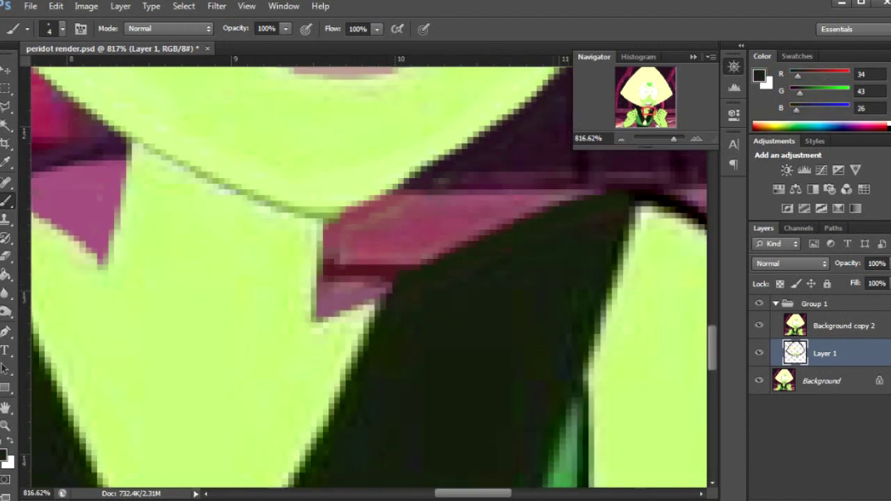
- Paint over the black outline along the top of the right shoulder with sampled neighbouring colours
{"action": "scroll", "coordinate": [314, 345], "scroll_direction": "up", "scroll_amount": 1}
{"action": "scroll", "coordinate": [369, 279], "scroll_direction": "up", "scroll_amount": 2}
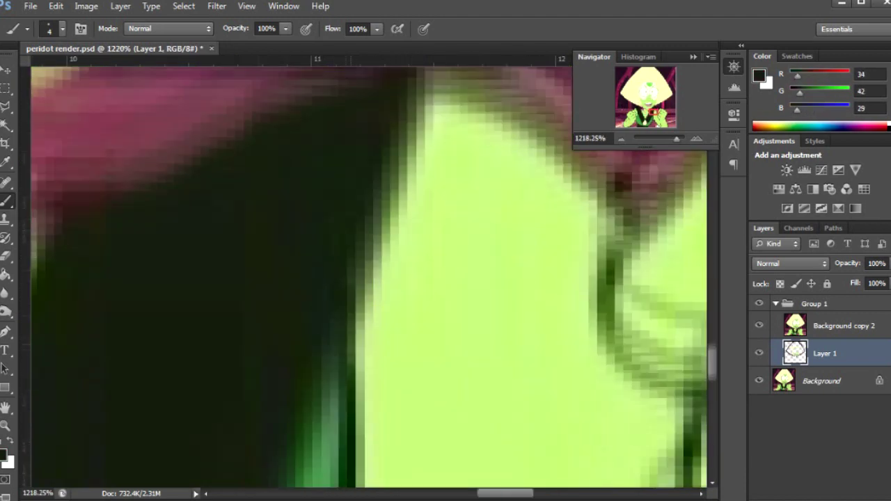
{"action": "left_click", "coordinate": [449, 146], "text": "alt"}
{"action": "left_click_drag", "start_coordinate": [436, 166], "coordinate": [613, 268]}
{"action": "left_click", "coordinate": [585, 230], "text": "alt"}
{"action": "left_click_drag", "start_coordinate": [592, 240], "coordinate": [651, 278]}
- Cover the remaining outline where the dark collar meets the right shoulder with sampled mauve and dark plum
{"action": "left_click", "coordinate": [316, 137], "text": "alt"}
{"action": "left_click_drag", "start_coordinate": [314, 143], "coordinate": [404, 143]}
{"action": "left_click_drag", "start_coordinate": [335, 94], "coordinate": [390, 139]}
{"action": "left_click", "coordinate": [334, 97], "text": "alt"}
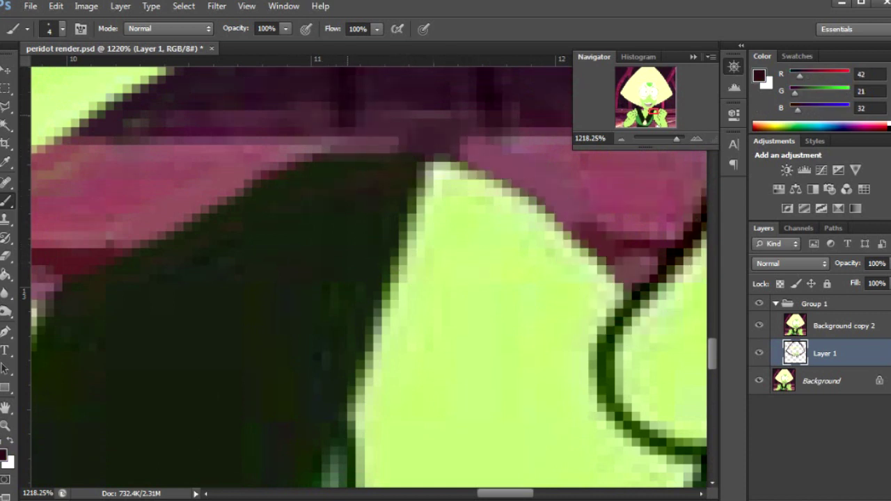
- Cover the black outline between the green bodice and the right arm with sampled green
{"action": "scroll", "coordinate": [369, 278], "scroll_direction": "down", "scroll_amount": 8}
{"action": "scroll", "coordinate": [369, 279], "scroll_direction": "up", "scroll_amount": 3}
{"action": "scroll", "coordinate": [319, 427], "scroll_direction": "up", "scroll_amount": 3}
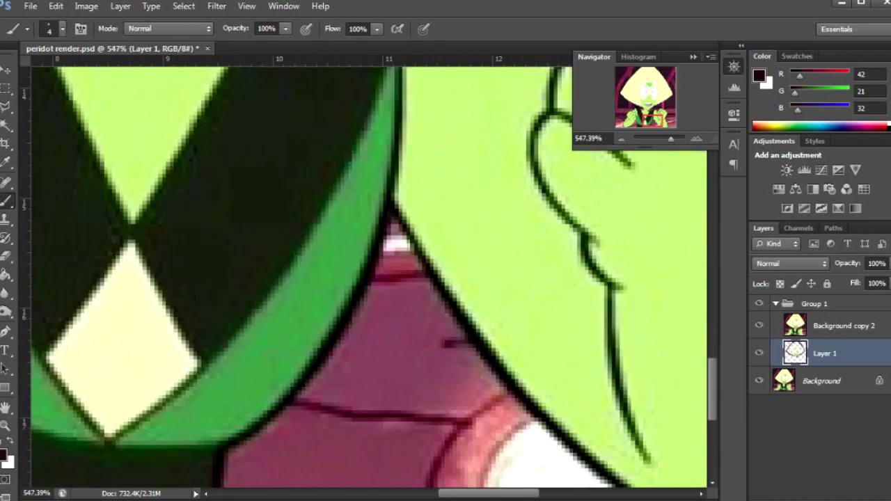
{"action": "left_click", "coordinate": [393, 202], "text": "alt"}
{"action": "scroll", "coordinate": [369, 279], "scroll_direction": "up", "scroll_amount": 2}
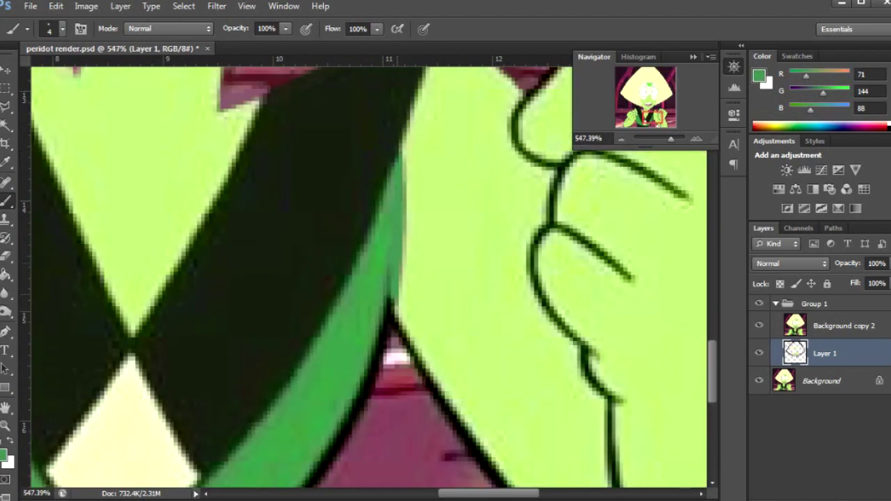
- Paint over the black outline on the green bodice's right edge with a 12 px brush in sampled green
{"action": "left_click_drag", "start_coordinate": [390, 320], "coordinate": [352, 418]}
{"action": "left_click", "coordinate": [62, 28]}
{"action": "left_click", "coordinate": [62, 29]}
{"action": "left_click", "coordinate": [62, 29]}
{"action": "key", "text": "Return"}
{"action": "left_click_drag", "start_coordinate": [25, 75], "coordinate": [31, 75]}
{"action": "scroll", "coordinate": [369, 279], "scroll_direction": "down", "scroll_amount": 3}
{"action": "left_click", "coordinate": [62, 28]}
{"action": "key", "text": "Return"}
{"action": "left_click_drag", "start_coordinate": [390, 244], "coordinate": [272, 431]}
{"action": "scroll", "coordinate": [369, 278], "scroll_direction": "down", "scroll_amount": 2}
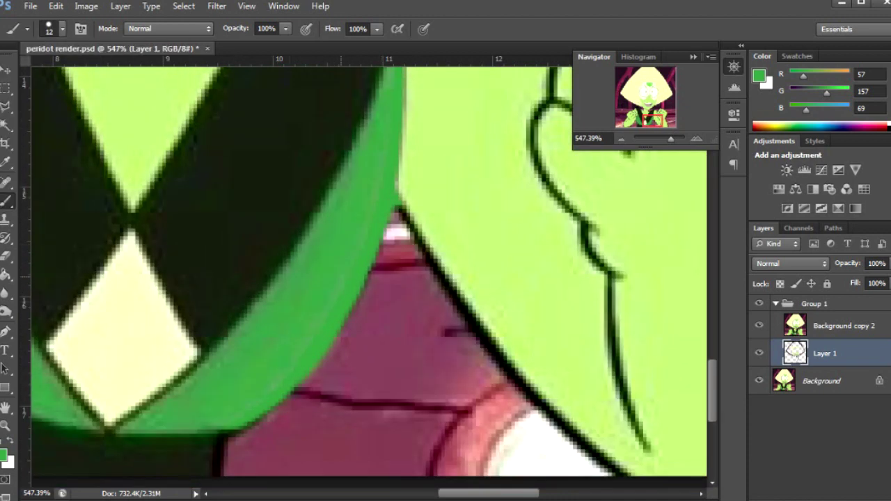
- Cover the black outlines on both sides of the waist and the bodice's lower-left edge with sampled neighbouring colours
{"action": "left_click", "coordinate": [390, 209], "text": "alt"}
{"action": "scroll", "coordinate": [418, 248], "scroll_direction": "down", "scroll_amount": 2}
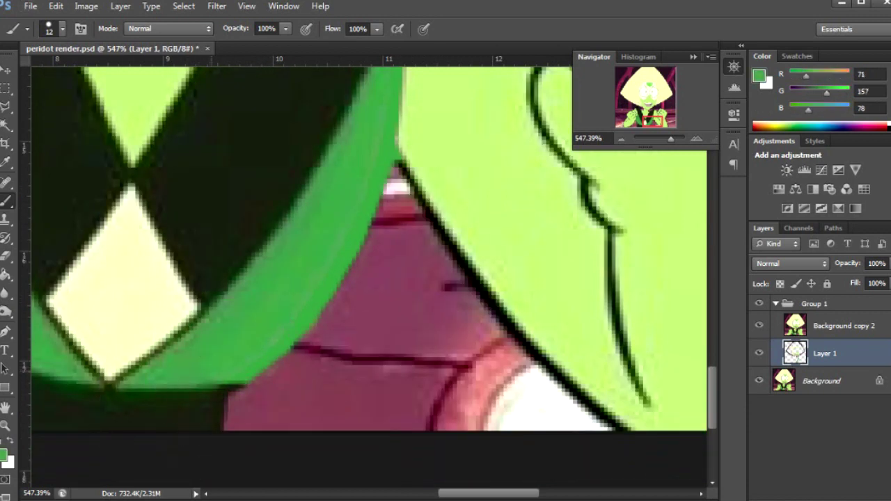
{"action": "left_click_drag", "start_coordinate": [259, 279], "coordinate": [635, 334]}
{"action": "left_click", "coordinate": [215, 278], "text": "alt"}
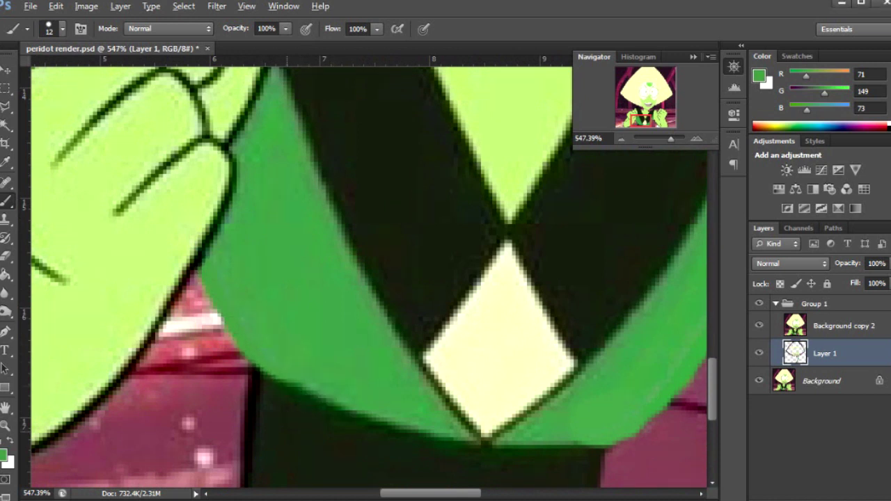
{"action": "left_click", "coordinate": [292, 424], "text": "alt"}
{"action": "left_click_drag", "start_coordinate": [269, 433], "coordinate": [321, 439]}
{"action": "left_click", "coordinate": [293, 334], "text": "alt"}
{"action": "left_click_drag", "start_coordinate": [241, 366], "coordinate": [334, 400]}
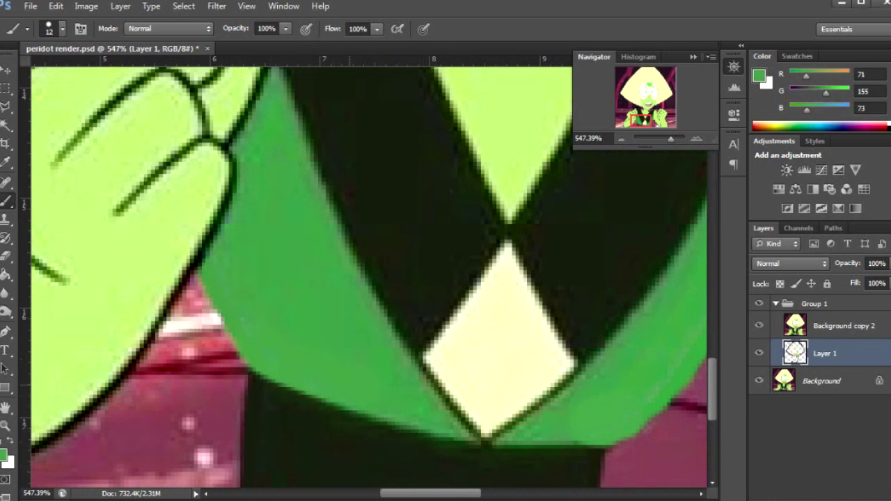
- Cover the chest diamond's lower outline with sampled green and fill its edge with cream using a 5 px brush
{"action": "left_click", "coordinate": [411, 394], "text": "alt"}
{"action": "left_click_drag", "start_coordinate": [488, 437], "coordinate": [572, 374]}
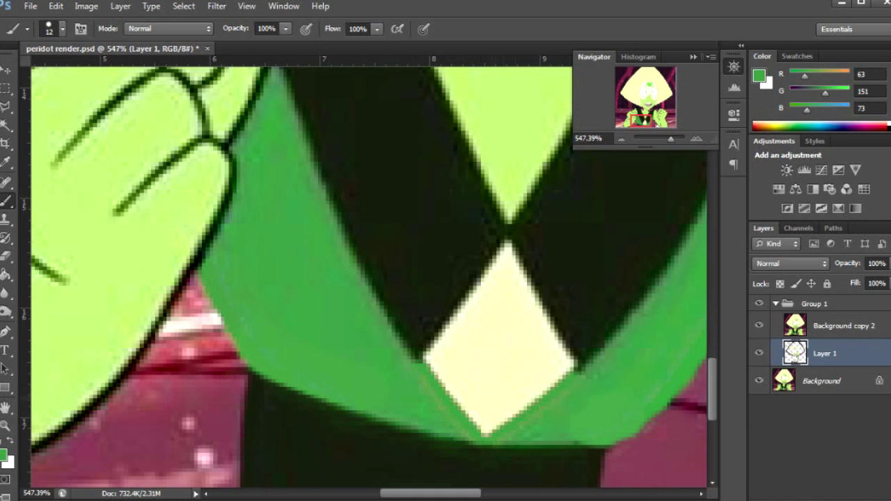
{"action": "left_click", "coordinate": [62, 29]}
{"action": "type", "text": "5"}
{"action": "key", "text": "Return"}
{"action": "left_click_drag", "start_coordinate": [427, 390], "coordinate": [486, 436]}
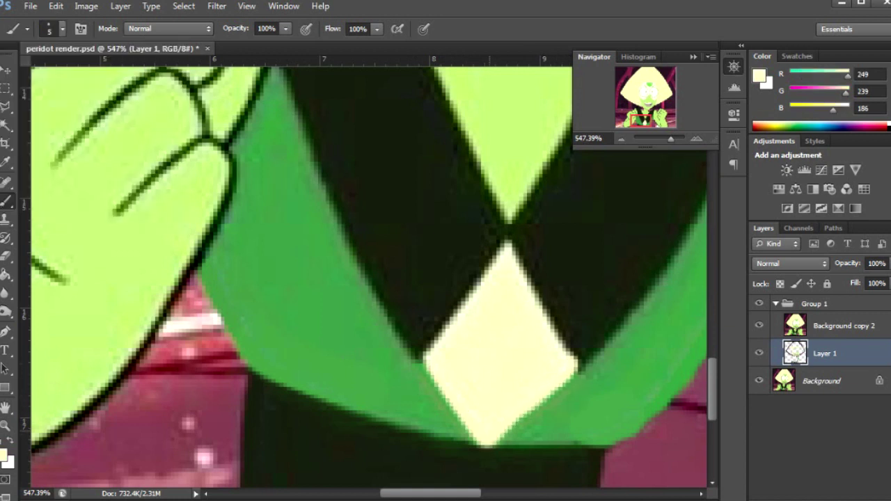
- Touch up the side corners of the chest diamond with sampled cream and the adjoining dark colour
{"action": "left_click", "coordinate": [575, 364], "text": "alt"}
{"action": "left_click", "coordinate": [487, 334], "text": "alt"}
{"action": "left_click_drag", "start_coordinate": [415, 353], "coordinate": [430, 348]}
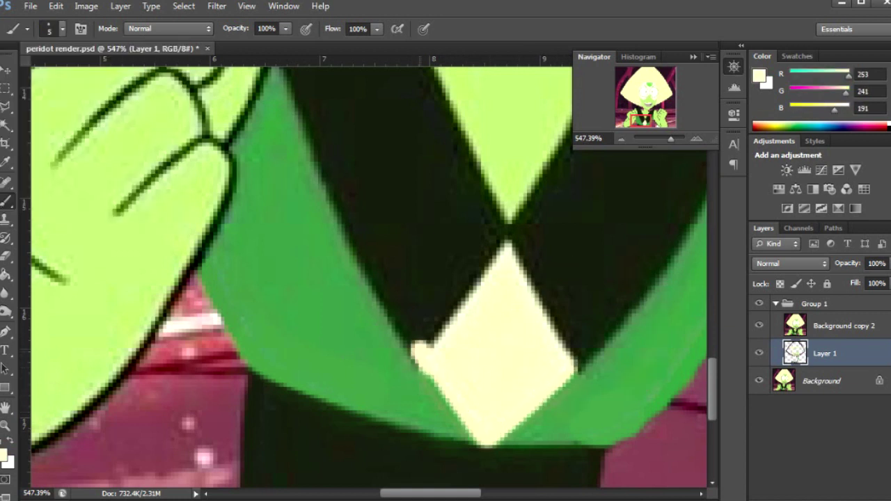
{"action": "left_click", "coordinate": [418, 341], "text": "alt"}
- Clean up the outline around the top of the left shoulder's dark collar with sampled dark plum and near-black
{"action": "scroll", "coordinate": [418, 342], "scroll_direction": "up", "scroll_amount": 5}
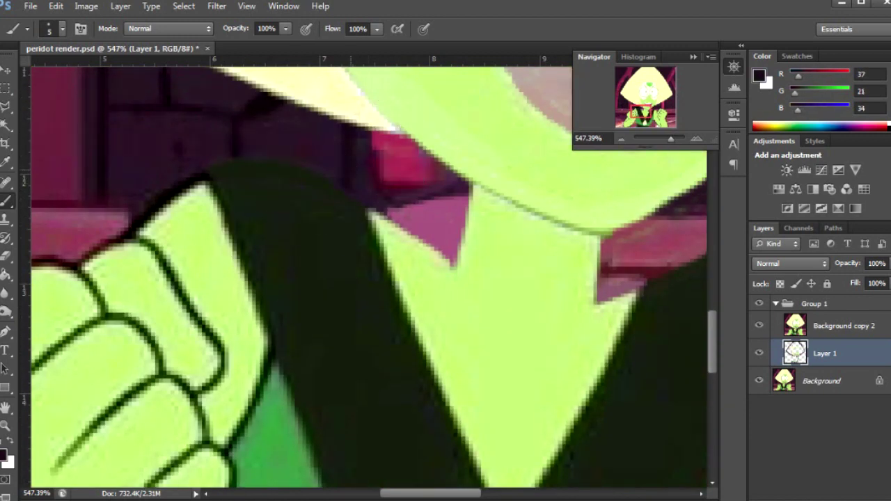
{"action": "scroll", "coordinate": [352, 193], "scroll_direction": "down", "scroll_amount": 2}
{"action": "left_click", "coordinate": [409, 171], "text": "alt"}
{"action": "left_click", "coordinate": [238, 170], "text": "alt"}
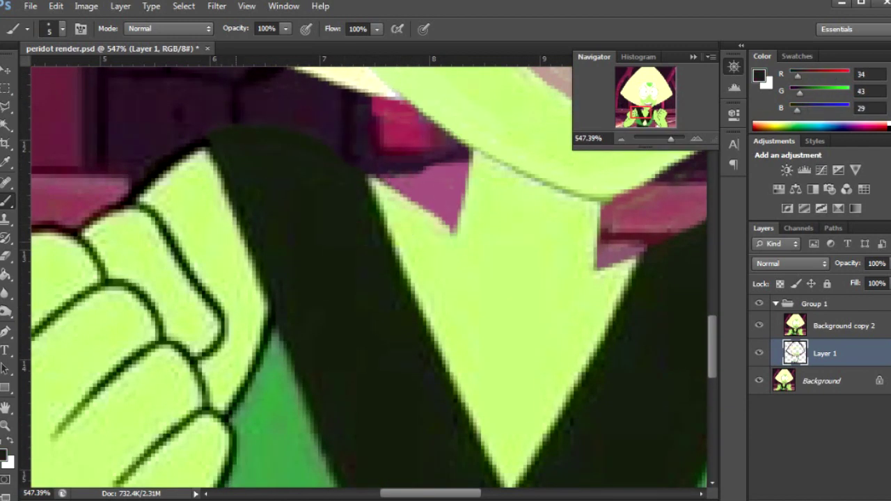
- Cover the black outline between the left fist's thumb side and the background with sampled plum tones
{"action": "scroll", "coordinate": [362, 168], "scroll_direction": "left", "scroll_amount": 5}
{"action": "left_click", "coordinate": [362, 167], "text": "alt"}
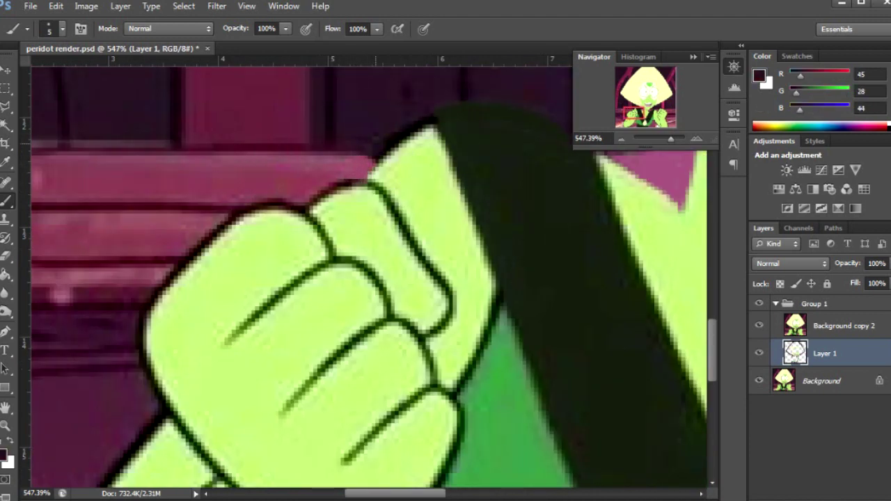
{"action": "scroll", "coordinate": [411, 136], "scroll_direction": "up", "scroll_amount": 3}
{"action": "left_click", "coordinate": [460, 154], "text": "alt"}
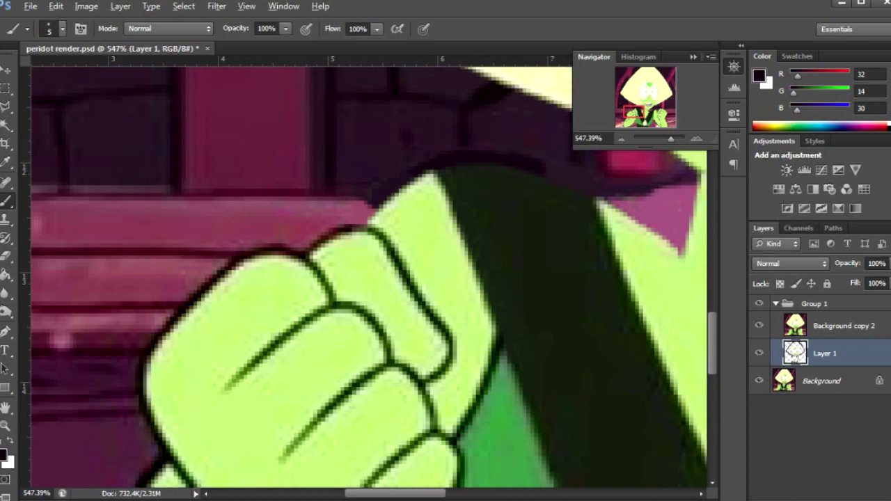
- Cover the black outline between the left hand and the green bodice with sampled green and light green
{"action": "scroll", "coordinate": [362, 278], "scroll_direction": "down", "scroll_amount": 5}
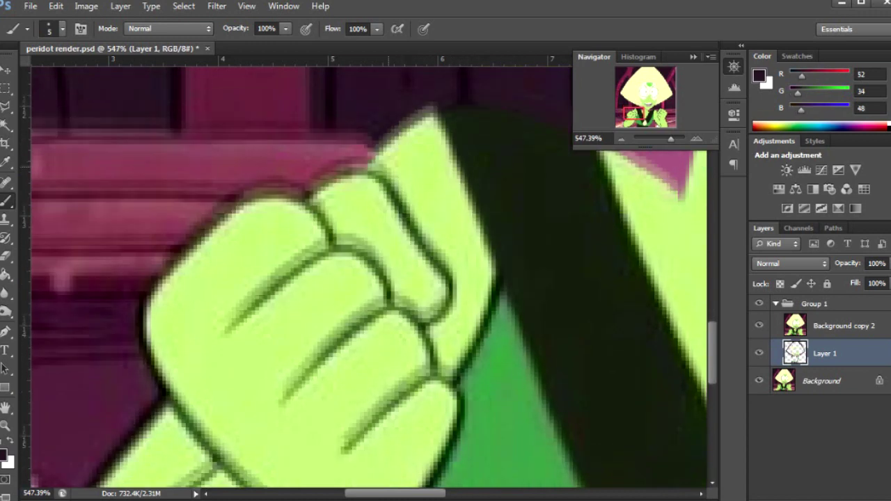
{"action": "left_click", "coordinate": [463, 258], "text": "alt"}
{"action": "left_click_drag", "start_coordinate": [496, 165], "coordinate": [496, 210]}
{"action": "scroll", "coordinate": [369, 271], "scroll_direction": "down", "scroll_amount": 3}
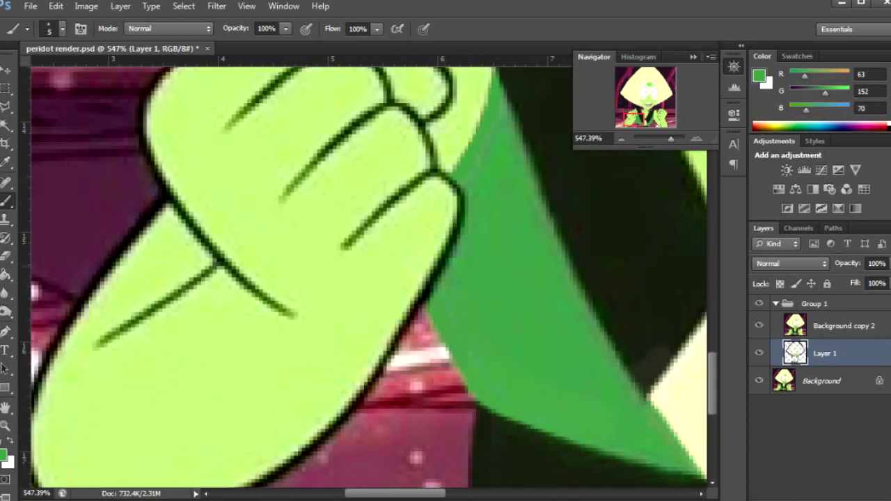
{"action": "left_click", "coordinate": [407, 292], "text": "alt"}
{"action": "left_click_drag", "start_coordinate": [424, 286], "coordinate": [400, 334]}
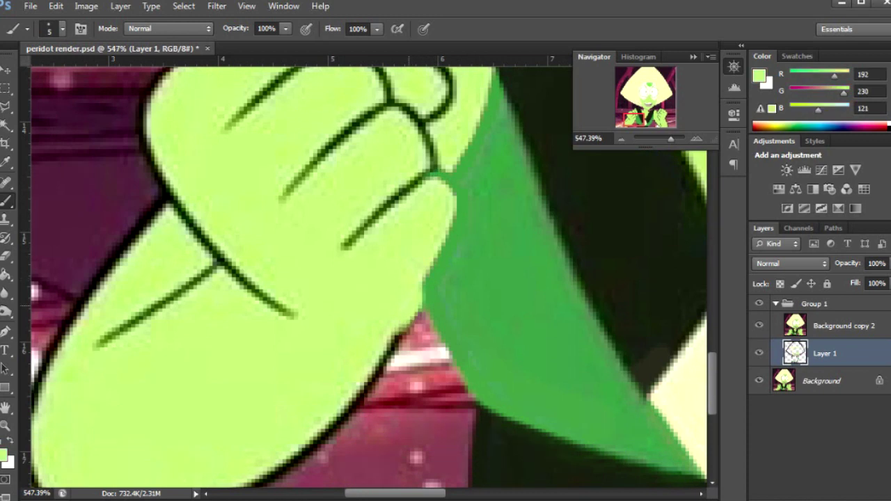
- Cover the left forearm's lower-right outline with sampled background colours and smooth its edge with sampled light green
{"action": "scroll", "coordinate": [390, 313], "scroll_direction": "down", "scroll_amount": 5}
{"action": "left_click", "coordinate": [328, 278], "text": "alt"}
{"action": "left_click", "coordinate": [356, 279], "text": "alt"}
{"action": "left_click", "coordinate": [361, 216], "text": "alt"}
{"action": "left_click_drag", "start_coordinate": [384, 195], "coordinate": [337, 268]}
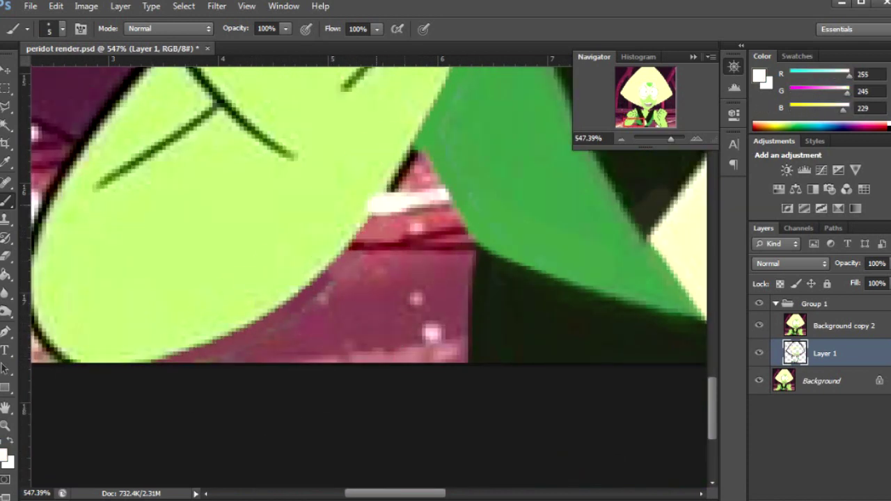
{"action": "scroll", "coordinate": [362, 230], "scroll_direction": "up", "scroll_amount": 1}
{"action": "scroll", "coordinate": [369, 244], "scroll_direction": "up", "scroll_amount": 1}
{"action": "scroll", "coordinate": [369, 244], "scroll_direction": "up", "scroll_amount": 1}
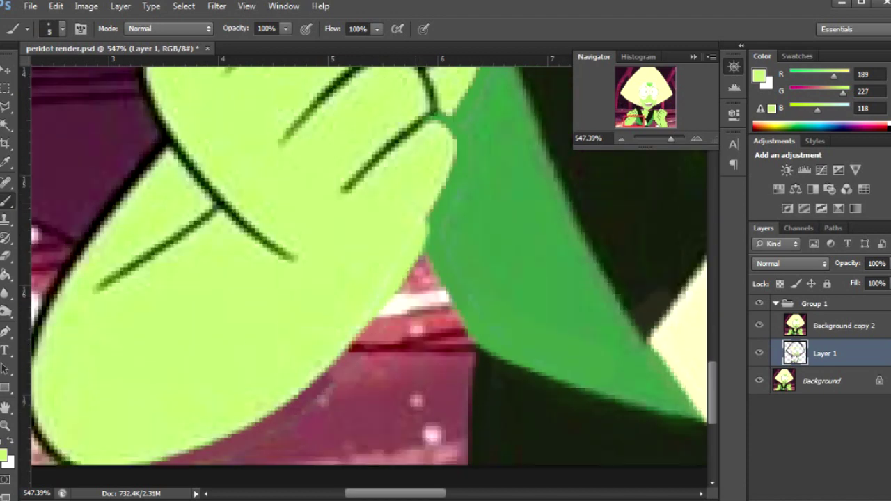
- Paint over the black outline on the left forearm's outer edge with sampled plum and light green
{"action": "left_click_drag", "start_coordinate": [134, 177], "coordinate": [294, 199]}
{"action": "left_click", "coordinate": [295, 199], "text": "alt"}
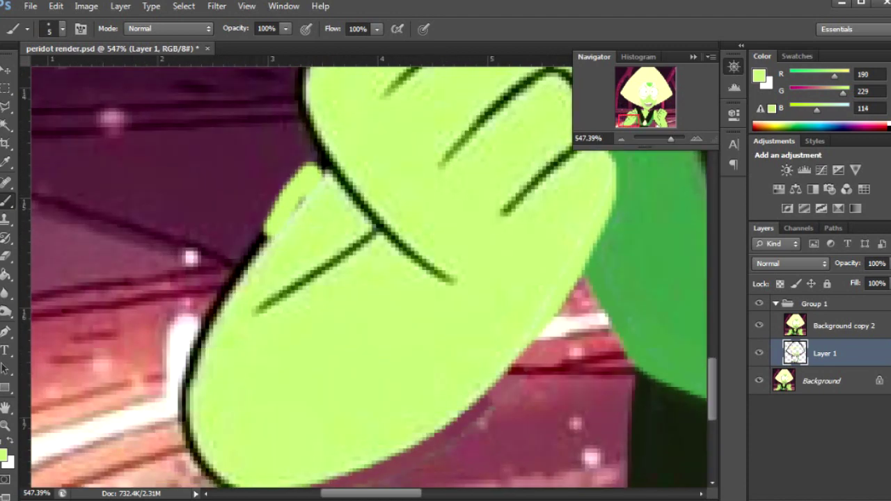
{"action": "left_click", "coordinate": [191, 326], "text": "alt"}
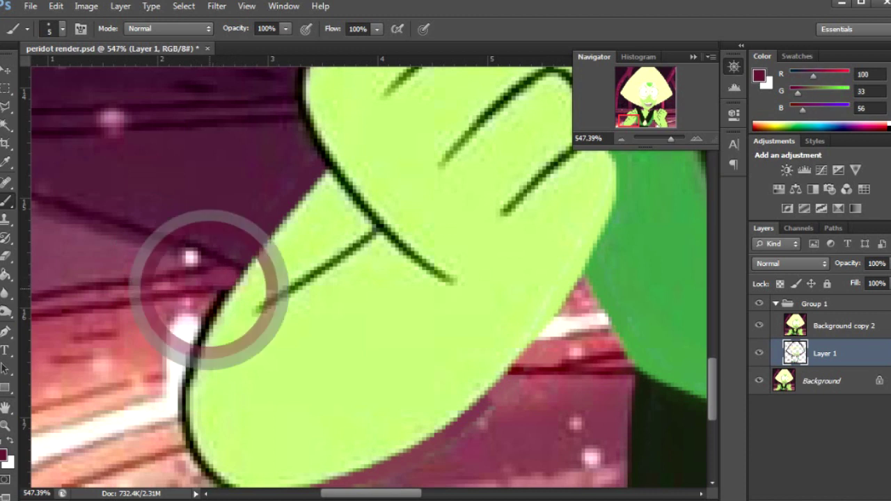
{"action": "left_click_drag", "start_coordinate": [206, 312], "coordinate": [185, 394]}
{"action": "left_click", "coordinate": [207, 311], "text": "alt"}
{"action": "scroll", "coordinate": [235, 293], "scroll_direction": "down", "scroll_amount": 2}
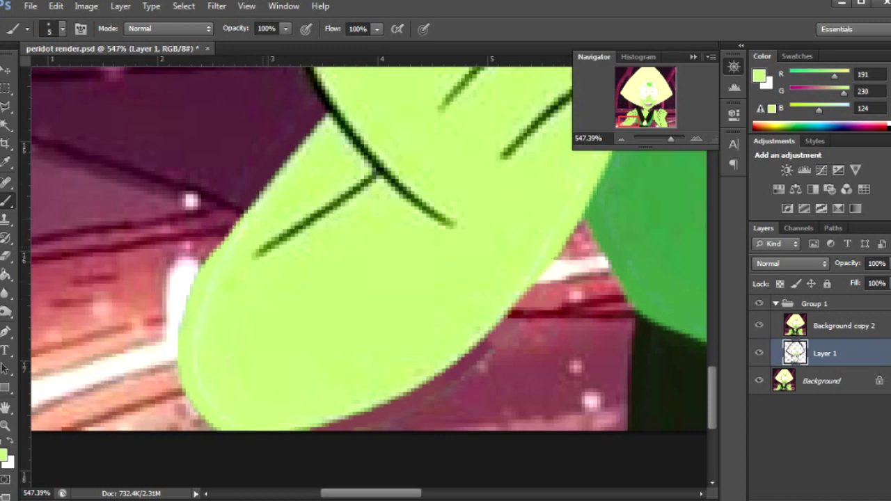
- Cover the black outer outline around the left fist's back and top knuckle with sampled plum and mauve
{"action": "scroll", "coordinate": [306, 293], "scroll_direction": "up", "scroll_amount": 7}
{"action": "left_click", "coordinate": [302, 320], "text": "alt"}
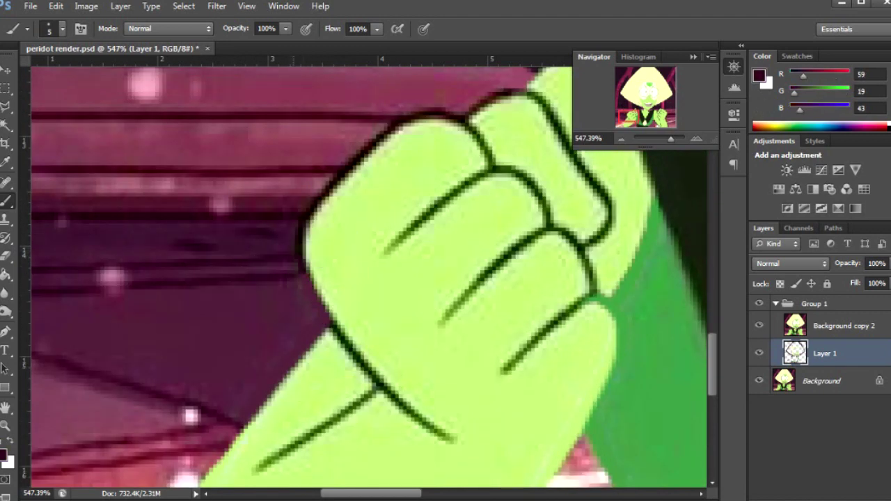
{"action": "scroll", "coordinate": [362, 279], "scroll_direction": "up", "scroll_amount": 2}
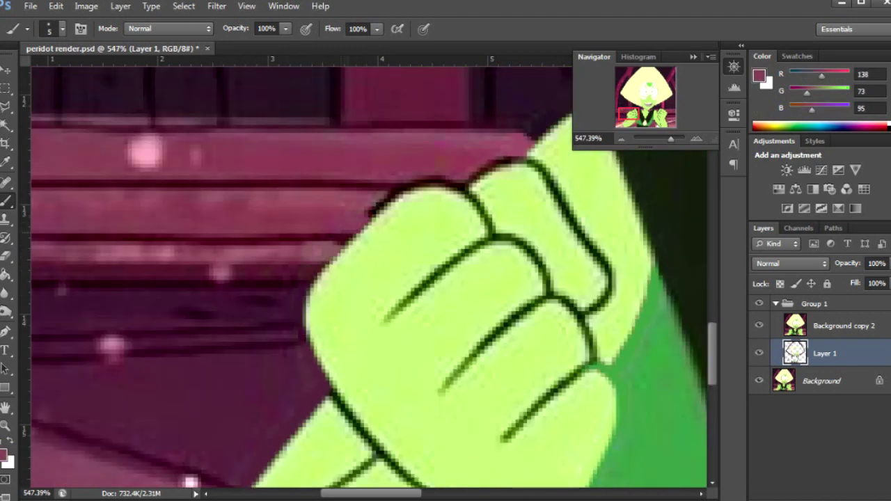
{"action": "scroll", "coordinate": [362, 279], "scroll_direction": "up", "scroll_amount": 1}
{"action": "left_click", "coordinate": [374, 209], "text": "alt"}
{"action": "left_click", "coordinate": [418, 244], "text": "alt"}
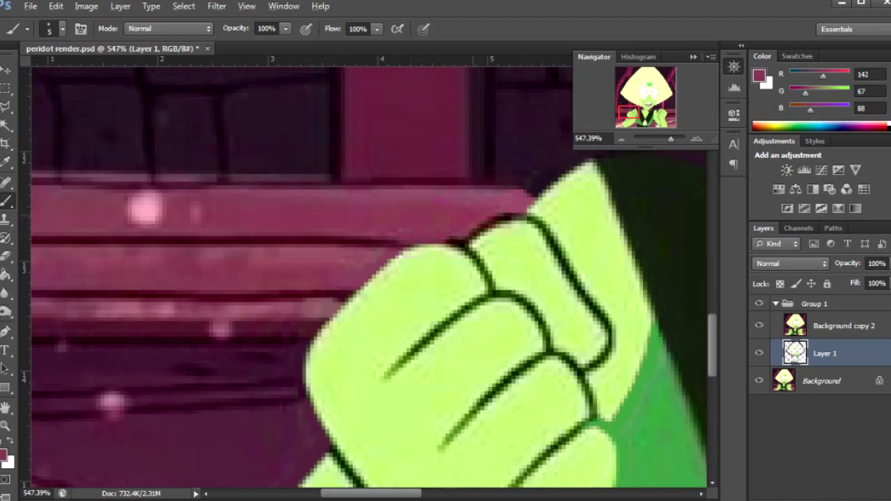
- Recolour the black wrist and forearm creases of the left arm in a darker shade of the sampled light green
{"action": "scroll", "coordinate": [369, 279], "scroll_direction": "down", "scroll_amount": 7}
{"action": "left_click", "coordinate": [339, 356], "text": "alt"}
{"action": "left_click", "coordinate": [4, 455]}
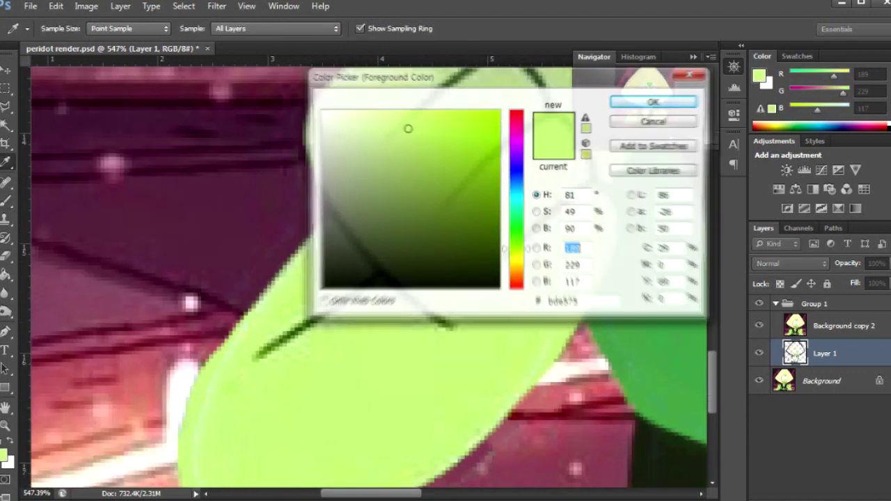
{"action": "left_click", "coordinate": [408, 183]}
{"action": "key", "text": "Return"}
{"action": "left_click_drag", "start_coordinate": [331, 210], "coordinate": [369, 258]}
- Thin the left arm's wrist and forearm creases with sampled light green, and refine them with a 1 px brush in the darker green
{"action": "left_click", "coordinate": [390, 237], "text": "alt"}
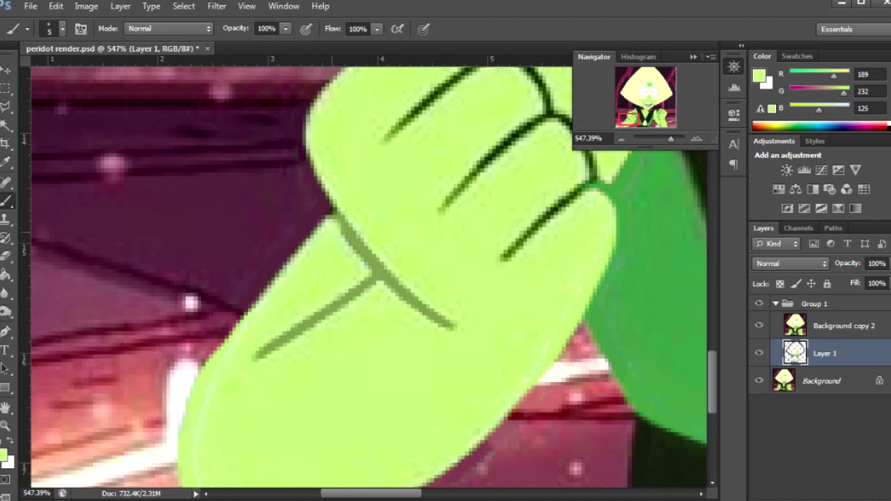
{"action": "left_click_drag", "start_coordinate": [306, 209], "coordinate": [327, 229], "text": "alt"}
{"action": "left_click", "coordinate": [322, 220]}
{"action": "left_click", "coordinate": [344, 292], "text": "alt"}
{"action": "left_click_drag", "start_coordinate": [376, 279], "coordinate": [313, 317]}
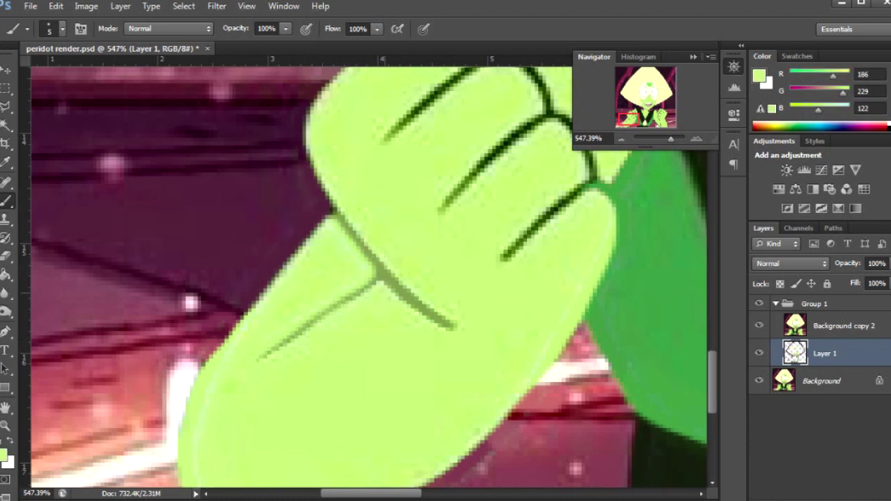
{"action": "left_click", "coordinate": [62, 29]}
{"action": "type", "text": "1"}
{"action": "key", "text": "Return"}
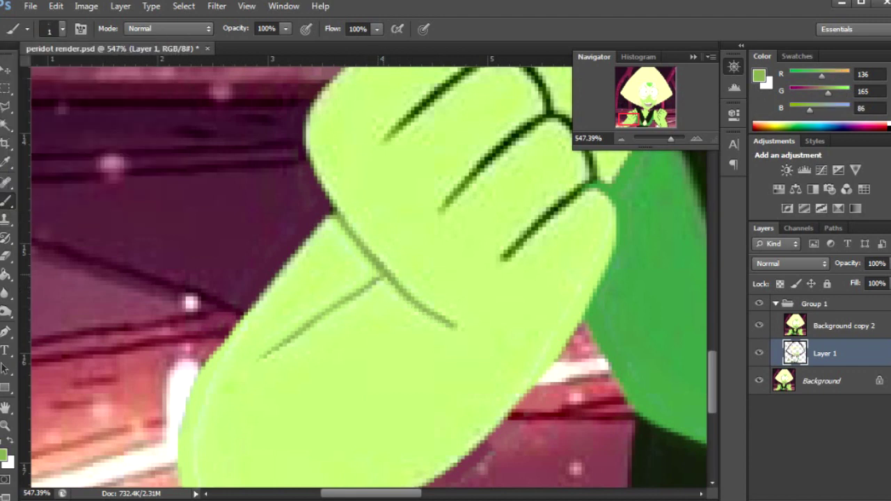
- Recolour the left fist's black finger and thumb lines in the darker green using a 16 px brush
{"action": "scroll", "coordinate": [369, 275], "scroll_direction": "up", "scroll_amount": 3}
{"action": "left_click", "coordinate": [61, 29]}
{"action": "double_click", "coordinate": [132, 57]}
{"action": "type", "text": "16"}
{"action": "key", "text": "Return"}
{"action": "left_click_drag", "start_coordinate": [387, 240], "coordinate": [487, 160]}
{"action": "left_click_drag", "start_coordinate": [502, 365], "coordinate": [592, 296]}
{"action": "scroll", "coordinate": [369, 275], "scroll_direction": "up", "scroll_amount": 2}
{"action": "left_click_drag", "start_coordinate": [532, 150], "coordinate": [610, 271]}
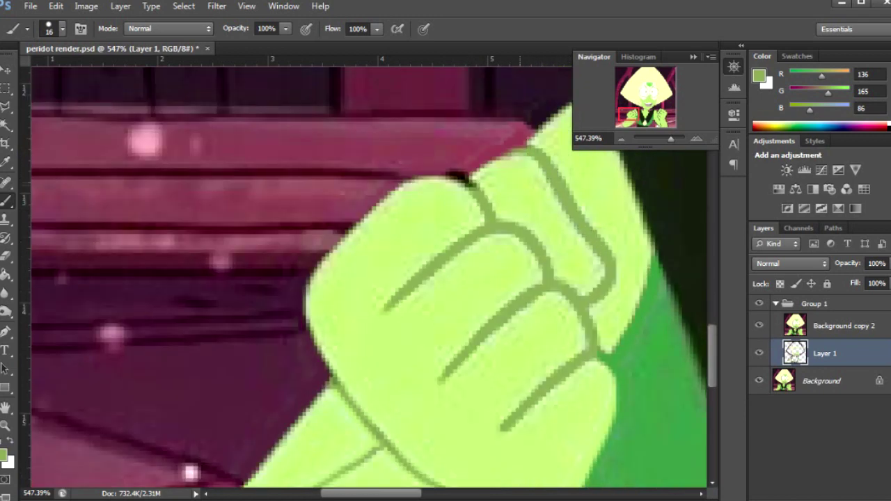
- With a 5 px brush, thin the left fist's thumb and first finger lines and cover the black top-knuckle remnant in sampled light green
{"action": "scroll", "coordinate": [369, 275], "scroll_direction": "up", "scroll_amount": 2}
{"action": "left_click", "coordinate": [432, 293], "text": "alt"}
{"action": "left_click", "coordinate": [62, 28]}
{"action": "double_click", "coordinate": [133, 57]}
{"action": "type", "text": "5"}
{"action": "key", "text": "Return"}
{"action": "left_click_drag", "start_coordinate": [539, 198], "coordinate": [605, 307]}
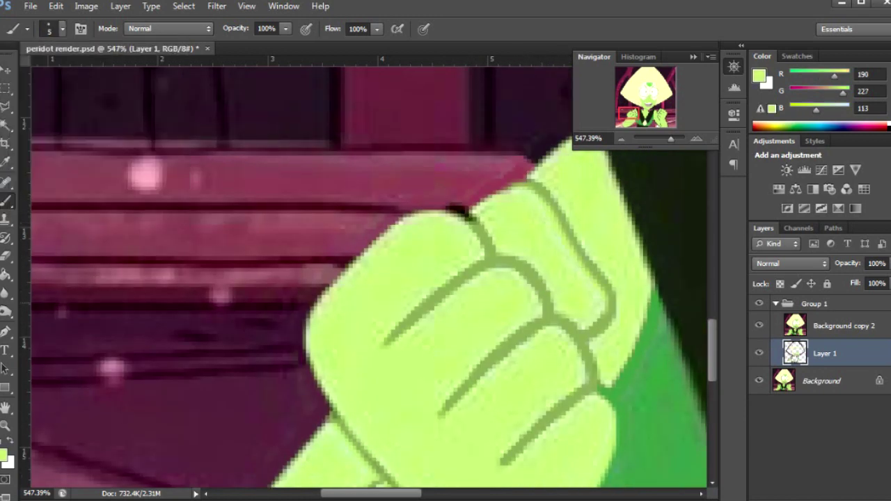
{"action": "left_click", "coordinate": [443, 223], "text": "alt"}
{"action": "left_click_drag", "start_coordinate": [452, 212], "coordinate": [429, 209]}
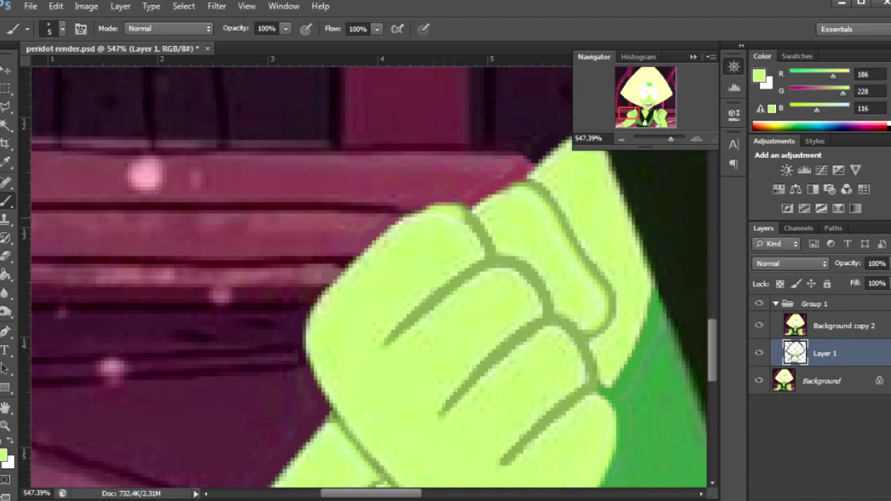
{"action": "left_click_drag", "start_coordinate": [384, 342], "coordinate": [406, 330]}
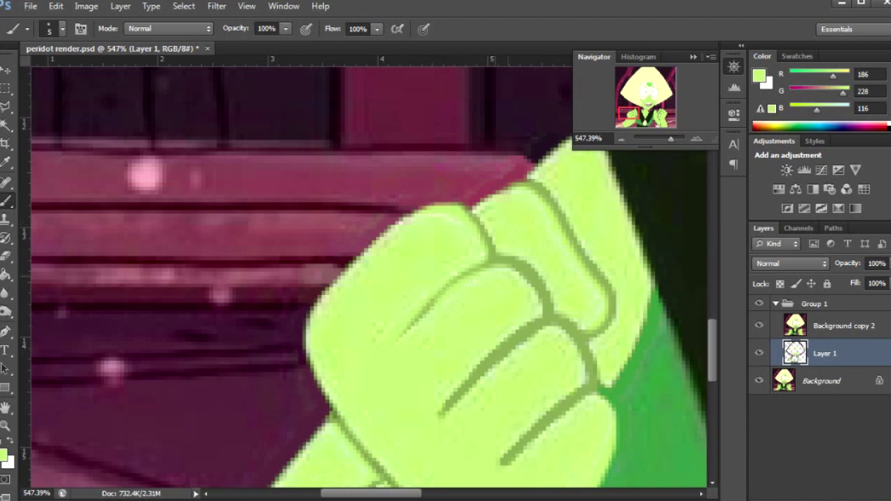
- Thin the left fist's remaining finger lines on both sides with sampled light green
{"action": "left_click", "coordinate": [497, 347], "text": "alt"}
{"action": "left_click_drag", "start_coordinate": [488, 364], "coordinate": [450, 410]}
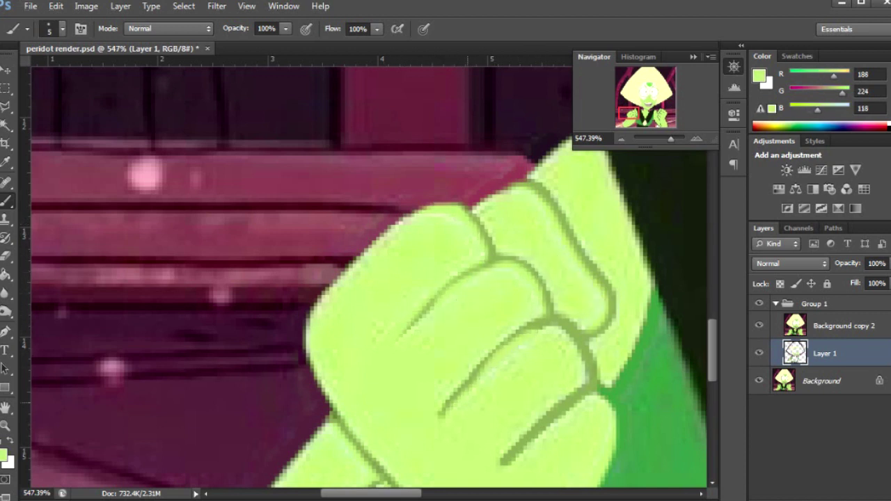
{"action": "scroll", "coordinate": [550, 355], "scroll_direction": "down", "scroll_amount": 1}
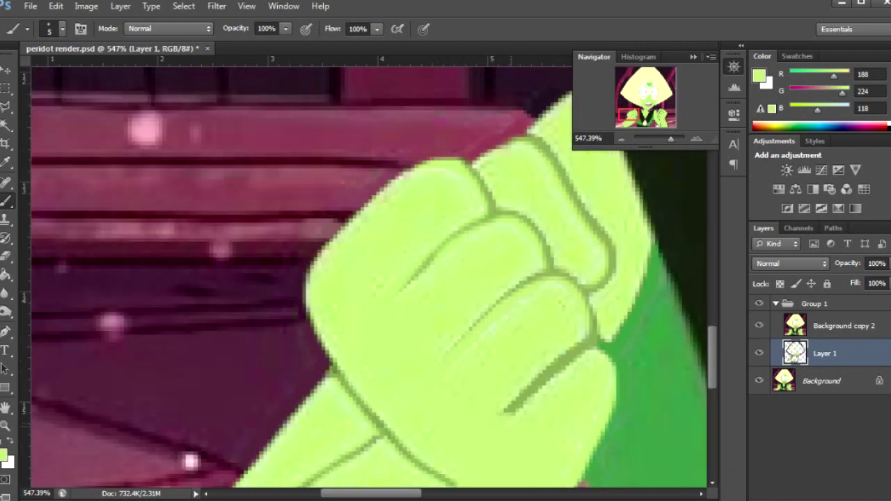
{"action": "left_click_drag", "start_coordinate": [597, 328], "coordinate": [585, 289]}
{"action": "scroll", "coordinate": [585, 289], "scroll_direction": "down", "scroll_amount": 1}
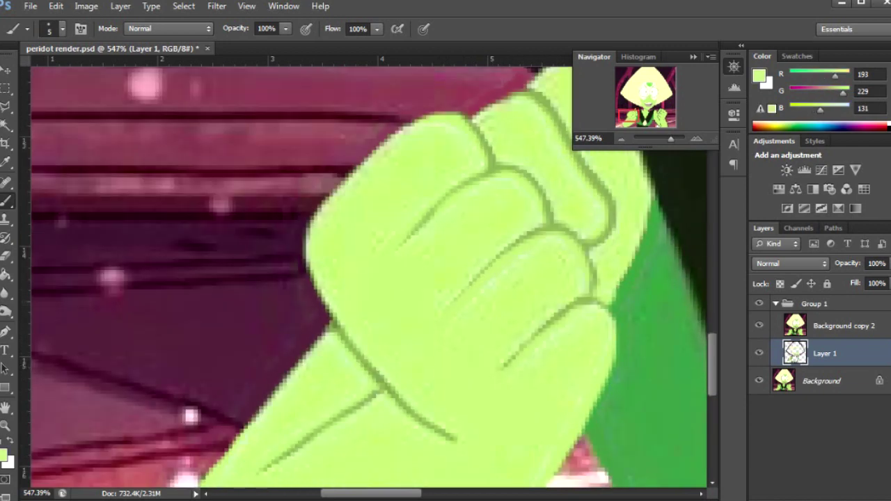
{"action": "scroll", "coordinate": [590, 275], "scroll_direction": "down", "scroll_amount": 1}
{"action": "scroll", "coordinate": [590, 276], "scroll_direction": "up", "scroll_amount": 3}
{"action": "left_click", "coordinate": [577, 233], "text": "alt"}
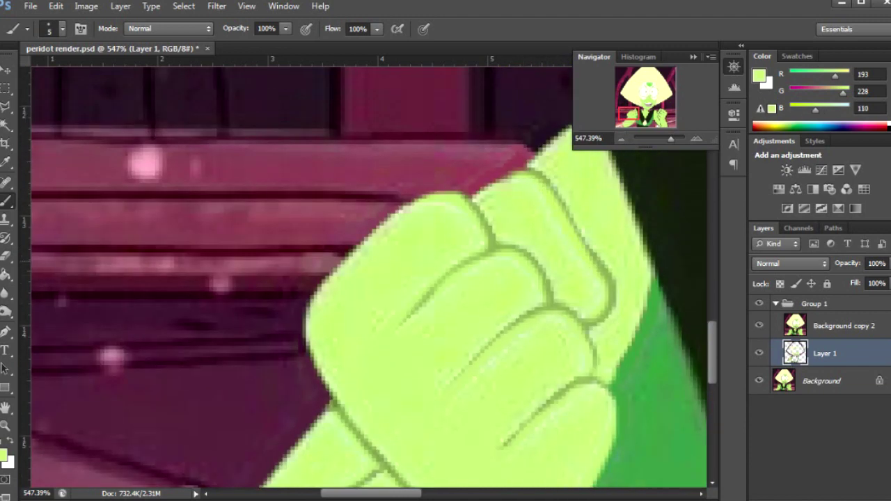
- Thin the outline around the left eye by painting along its inner edge with the sampled eye white
{"action": "type", "text": "100"}
{"action": "key", "text": "Return"}
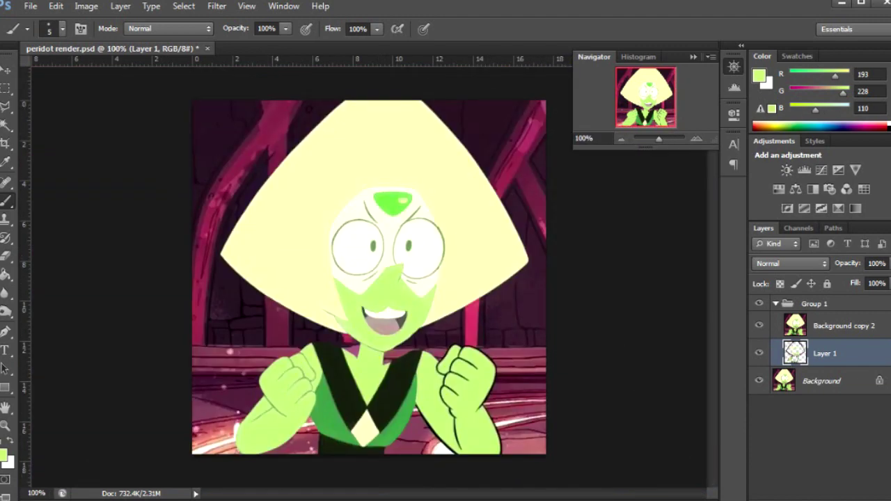
{"action": "left_click", "coordinate": [358, 249], "text": "alt"}
{"action": "scroll", "coordinate": [358, 248], "scroll_direction": "up", "scroll_amount": 8}
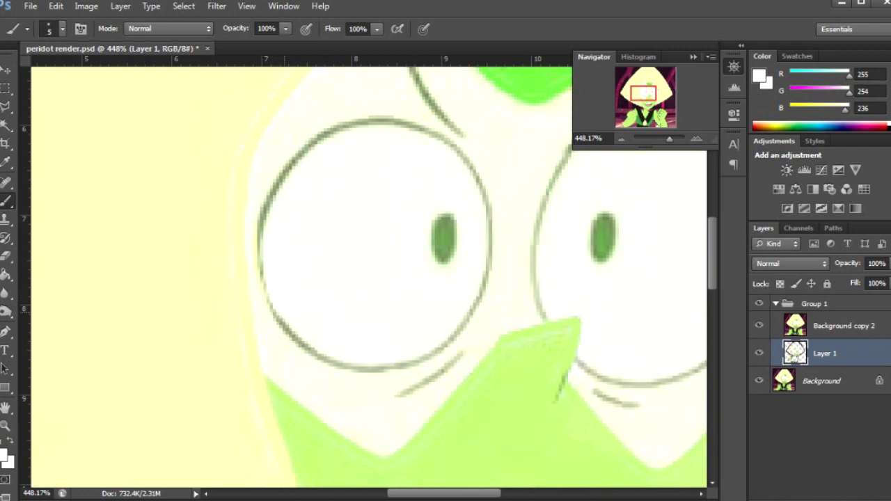
{"action": "left_click_drag", "start_coordinate": [278, 314], "coordinate": [401, 368]}
{"action": "mouse_move", "coordinate": [459, 331]}
{"action": "left_mouse_down"}
{"action": "mouse_move", "coordinate": [490, 192]}
{"action": "mouse_move", "coordinate": [362, 124]}
{"action": "left_mouse_up"}
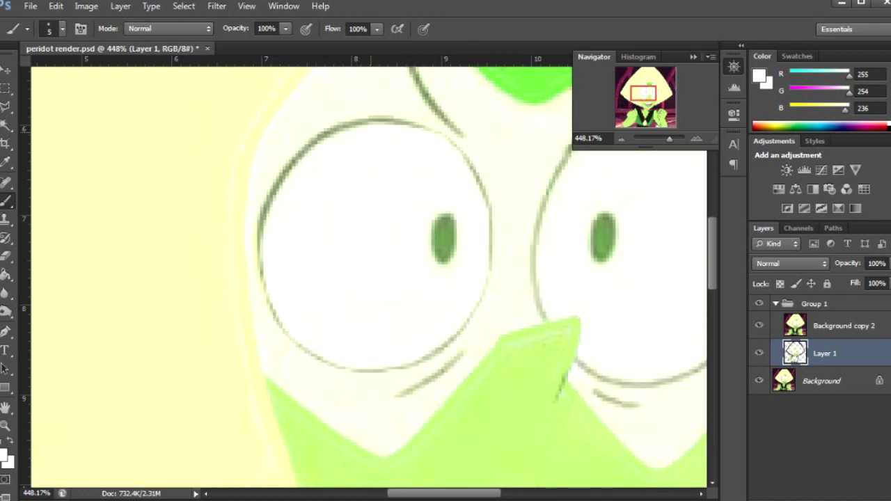
{"action": "scroll", "coordinate": [369, 278], "scroll_direction": "up", "scroll_amount": 2}
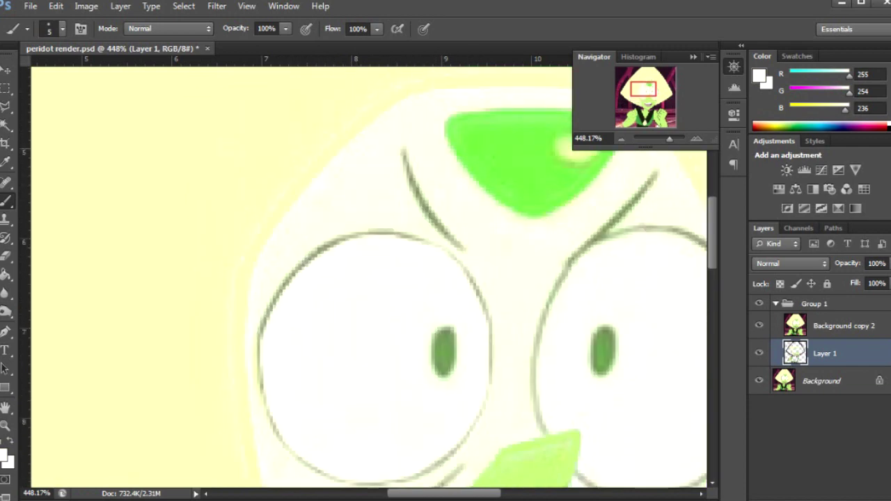
- Thin the outline around the right eye with the same sampled white
{"action": "scroll", "coordinate": [369, 278], "scroll_direction": "right", "scroll_amount": 4}
{"action": "left_click_drag", "start_coordinate": [516, 203], "coordinate": [542, 237]}
{"action": "mouse_move", "coordinate": [527, 394]}
{"action": "left_mouse_down"}
{"action": "mouse_move", "coordinate": [480, 430]}
{"action": "mouse_move", "coordinate": [412, 440]}
{"action": "left_mouse_up"}
{"action": "left_click_drag", "start_coordinate": [551, 301], "coordinate": [509, 197]}
{"action": "left_click_drag", "start_coordinate": [541, 230], "coordinate": [554, 345]}
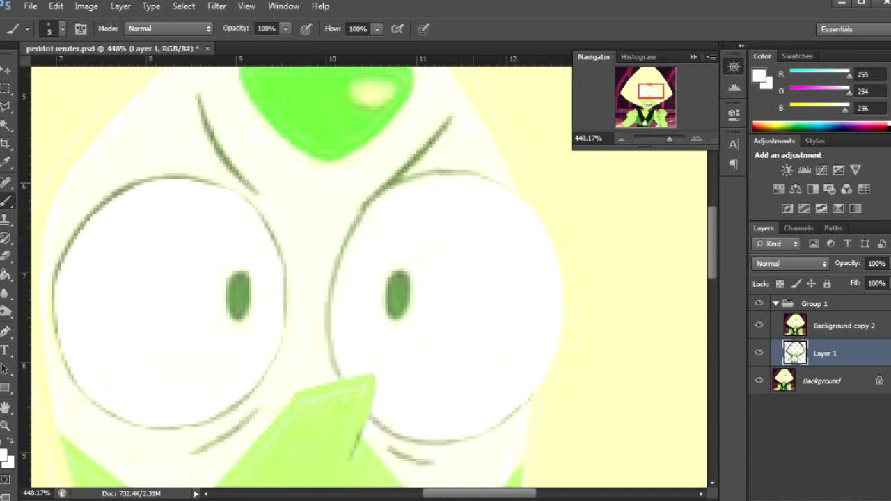
{"action": "left_click_drag", "start_coordinate": [333, 263], "coordinate": [336, 371]}
{"action": "scroll", "coordinate": [369, 278], "scroll_direction": "down", "scroll_amount": 2}
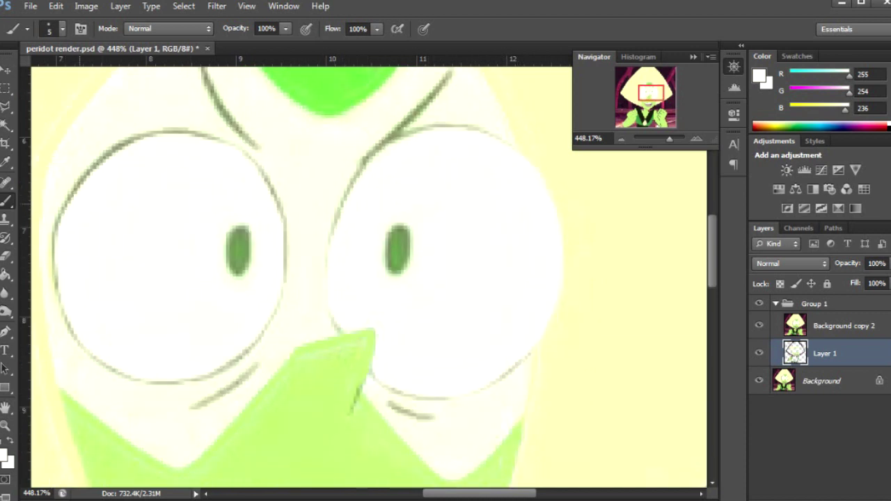
- Paint over the black outline on the right arm's inner edge with sampled background, white and light green tones
{"action": "left_click_drag", "start_coordinate": [651, 92], "coordinate": [654, 122]}
{"action": "left_click", "coordinate": [366, 243], "text": "alt"}
{"action": "left_click", "coordinate": [390, 292], "text": "alt"}
{"action": "mouse_move", "coordinate": [369, 259]}
{"action": "left_mouse_down"}
{"action": "mouse_move", "coordinate": [451, 363]}
{"action": "mouse_move", "coordinate": [524, 419]}
{"action": "left_mouse_up"}
{"action": "left_click", "coordinate": [418, 334], "text": "alt"}
{"action": "left_click", "coordinate": [432, 348], "text": "alt"}
{"action": "left_click", "coordinate": [459, 376], "text": "alt"}
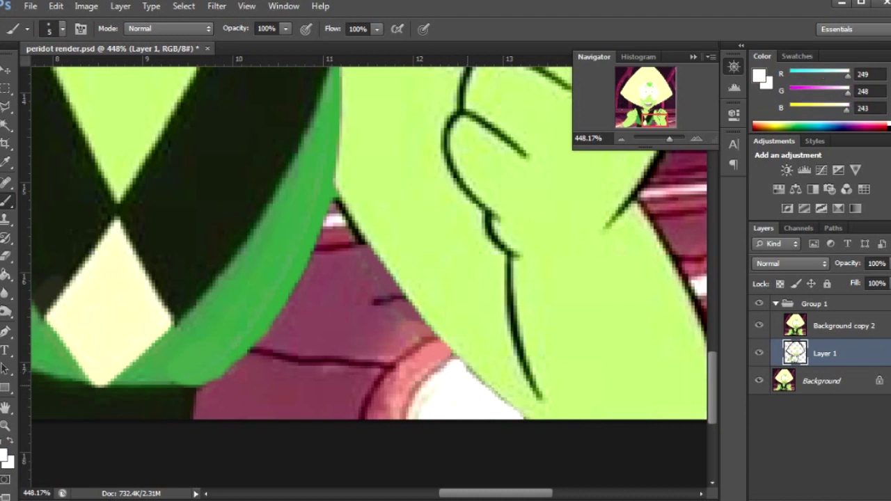
{"action": "scroll", "coordinate": [502, 390], "scroll_direction": "up", "scroll_amount": 2}
{"action": "left_click", "coordinate": [378, 279], "text": "alt"}
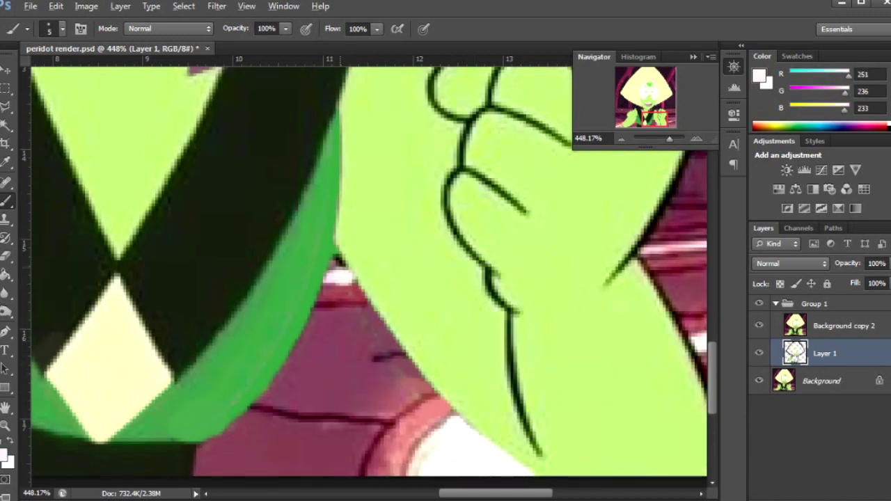
{"action": "left_click", "coordinate": [326, 243], "text": "alt"}
{"action": "left_click", "coordinate": [347, 241], "text": "alt"}
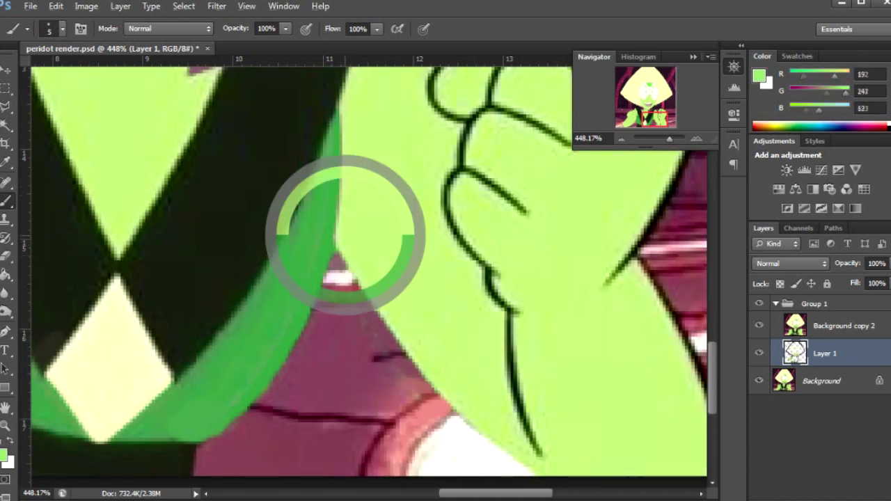
- Cover the black outline on the right forearm's outer edge with sampled light green, white and mauve
{"action": "scroll", "coordinate": [347, 241], "scroll_direction": "down", "scroll_amount": 1}
{"action": "scroll", "coordinate": [369, 251], "scroll_direction": "up", "scroll_amount": 2}
{"action": "scroll", "coordinate": [369, 251], "scroll_direction": "right", "scroll_amount": 3}
{"action": "scroll", "coordinate": [369, 250], "scroll_direction": "down", "scroll_amount": 2}
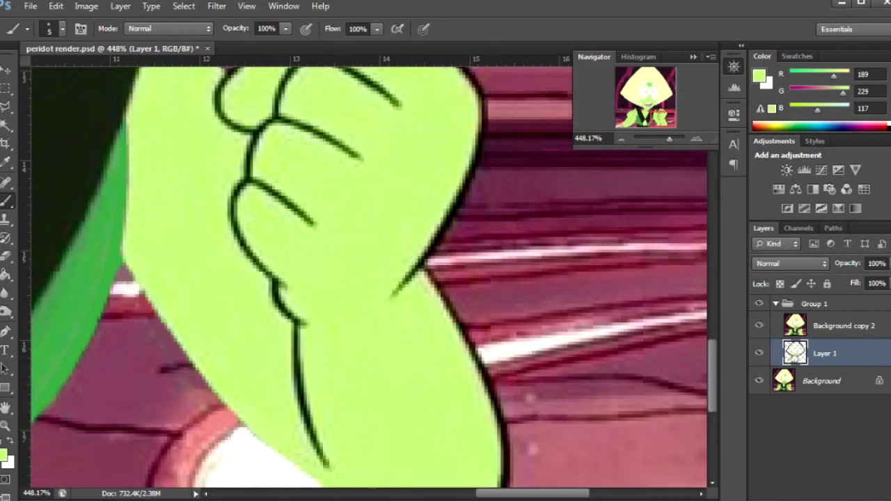
{"action": "left_click", "coordinate": [487, 358], "text": "alt"}
{"action": "mouse_move", "coordinate": [506, 421]}
{"action": "left_mouse_down"}
{"action": "mouse_move", "coordinate": [491, 333]}
{"action": "mouse_move", "coordinate": [461, 314]}
{"action": "mouse_move", "coordinate": [477, 309]}
{"action": "left_mouse_up"}
{"action": "left_click", "coordinate": [468, 301], "text": "alt"}
{"action": "left_click", "coordinate": [482, 327], "text": "alt"}
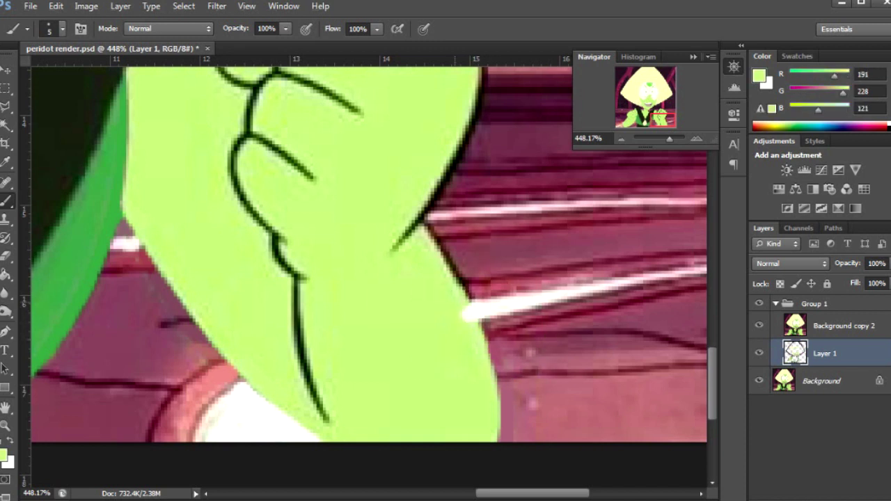
{"action": "left_click", "coordinate": [469, 265], "text": "alt"}
{"action": "left_click", "coordinate": [454, 254], "text": "alt"}
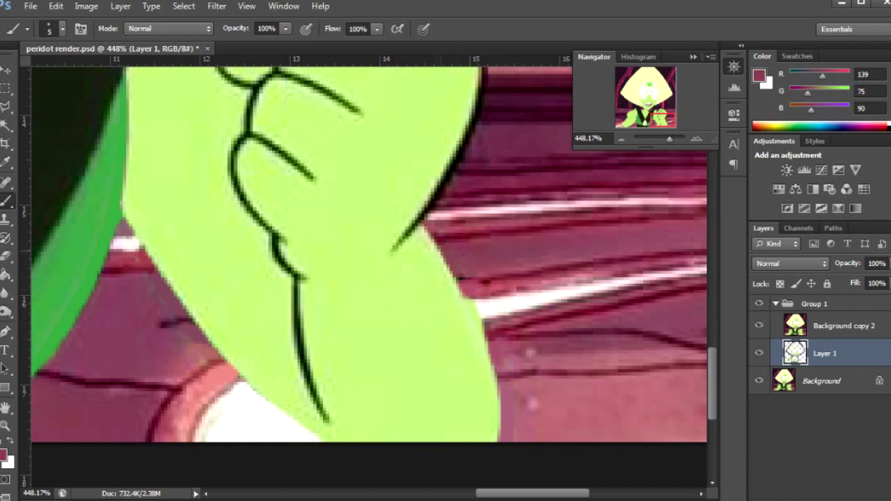
{"action": "mouse_move", "coordinate": [425, 230]}
{"action": "left_mouse_down"}
{"action": "mouse_move", "coordinate": [470, 296]}
{"action": "mouse_move", "coordinate": [495, 387]}
{"action": "left_mouse_up"}
- Paint over the black outline along the top of the right fist with sampled light green and background colours
{"action": "scroll", "coordinate": [370, 254], "scroll_direction": "up", "scroll_amount": 5}
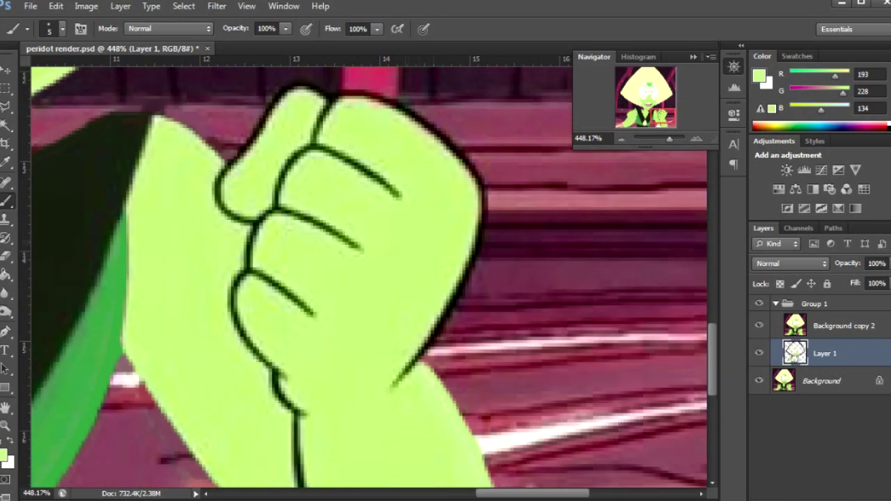
{"action": "left_click", "coordinate": [373, 139], "text": "alt"}
{"action": "left_click", "coordinate": [358, 235], "text": "alt"}
{"action": "left_click_drag", "start_coordinate": [337, 208], "coordinate": [385, 210]}
{"action": "left_click", "coordinate": [418, 219], "text": "alt"}
{"action": "left_click", "coordinate": [424, 225], "text": "alt"}
{"action": "left_click", "coordinate": [393, 212], "text": "alt"}
{"action": "scroll", "coordinate": [418, 237], "scroll_direction": "down", "scroll_amount": 1}
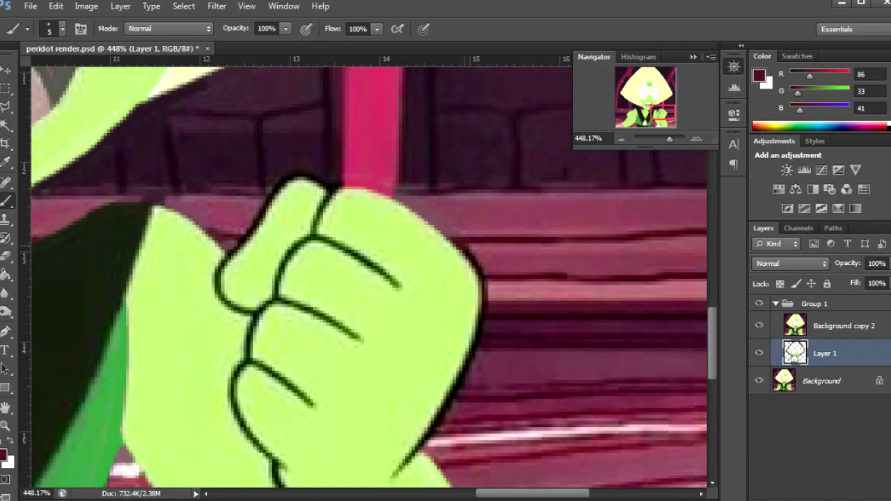
- Cover the black outline down the right fist's outer side to the wrist with sampled plum, mauve and pink
{"action": "left_click", "coordinate": [463, 258], "text": "alt"}
{"action": "left_click", "coordinate": [502, 306], "text": "alt"}
{"action": "scroll", "coordinate": [502, 306], "scroll_direction": "down", "scroll_amount": 2}
{"action": "left_click", "coordinate": [465, 311], "text": "alt"}
{"action": "left_click", "coordinate": [454, 339], "text": "alt"}
{"action": "scroll", "coordinate": [458, 350], "scroll_direction": "down", "scroll_amount": 2}
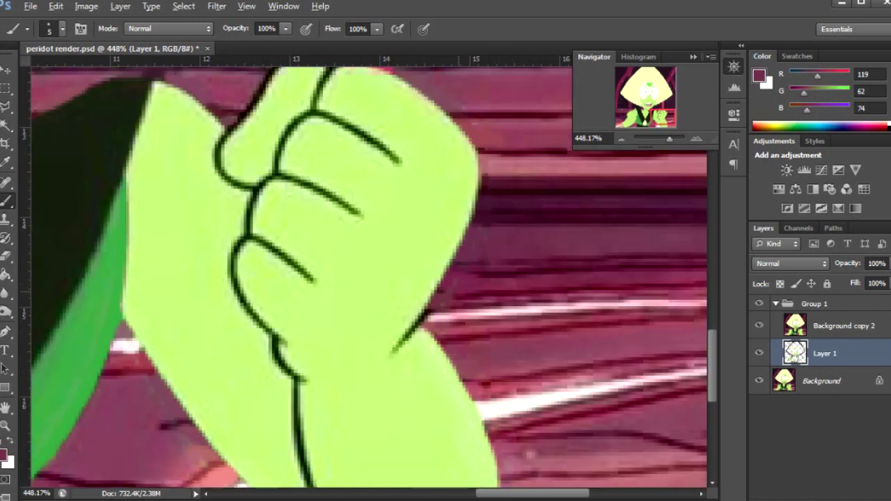
{"action": "left_click", "coordinate": [427, 315], "text": "alt"}
{"action": "left_click_drag", "start_coordinate": [416, 310], "coordinate": [439, 323]}
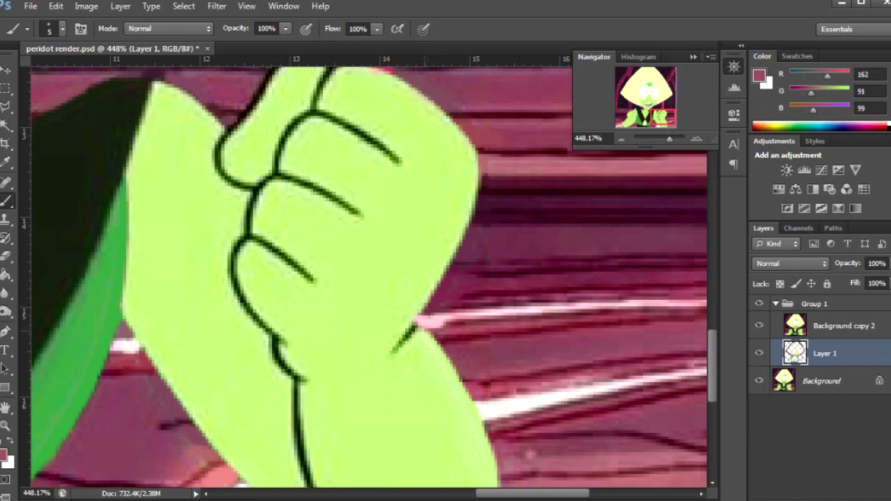
- Recolour the right arm's black wrist crease in a darker green and thin it with sampled neighbouring colours
{"action": "left_click", "coordinate": [407, 327], "text": "alt"}
{"action": "left_click", "coordinate": [4, 456]}
{"action": "left_click", "coordinate": [369, 196]}
{"action": "left_click", "coordinate": [682, 99]}
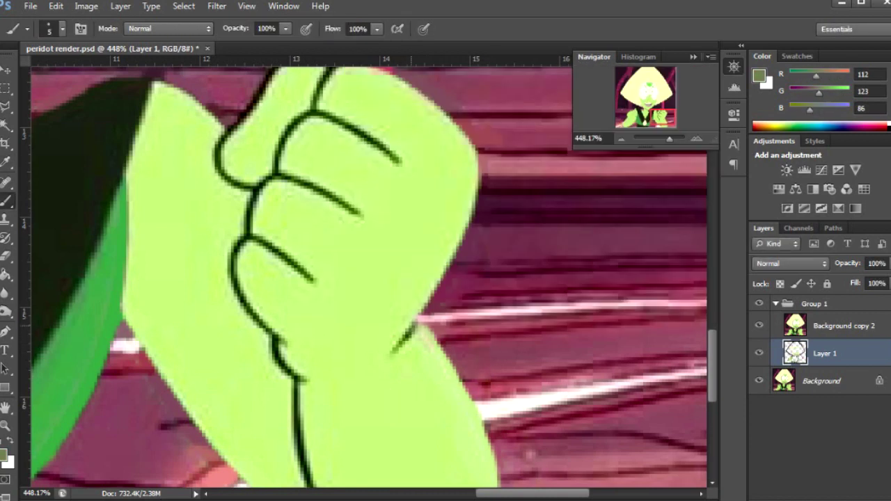
{"action": "left_click", "coordinate": [418, 328], "text": "alt"}
{"action": "left_click_drag", "start_coordinate": [417, 324], "coordinate": [392, 349]}
{"action": "left_click", "coordinate": [418, 327], "text": "alt"}
{"action": "left_click_drag", "start_coordinate": [429, 303], "coordinate": [399, 346]}
{"action": "left_click", "coordinate": [425, 322], "text": "alt"}
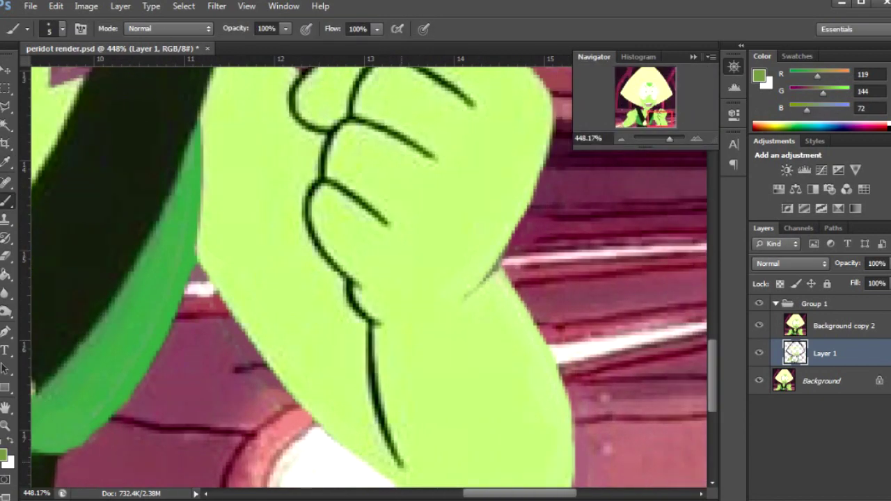
- Recolour the right arm's inner crease and the right fist's black finger lines in the darker green (RGB 119, 144, 72)
{"action": "mouse_move", "coordinate": [384, 463]}
{"action": "left_mouse_down"}
{"action": "mouse_move", "coordinate": [370, 317]}
{"action": "mouse_move", "coordinate": [326, 250]}
{"action": "left_mouse_up"}
{"action": "left_click_drag", "start_coordinate": [329, 269], "coordinate": [433, 304]}
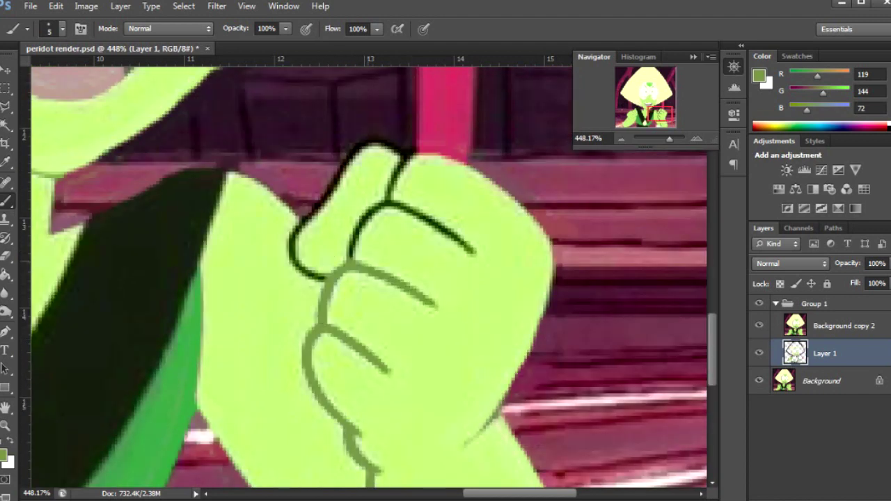
{"action": "left_click_drag", "start_coordinate": [353, 207], "coordinate": [473, 253]}
{"action": "left_click_drag", "start_coordinate": [389, 198], "coordinate": [403, 156]}
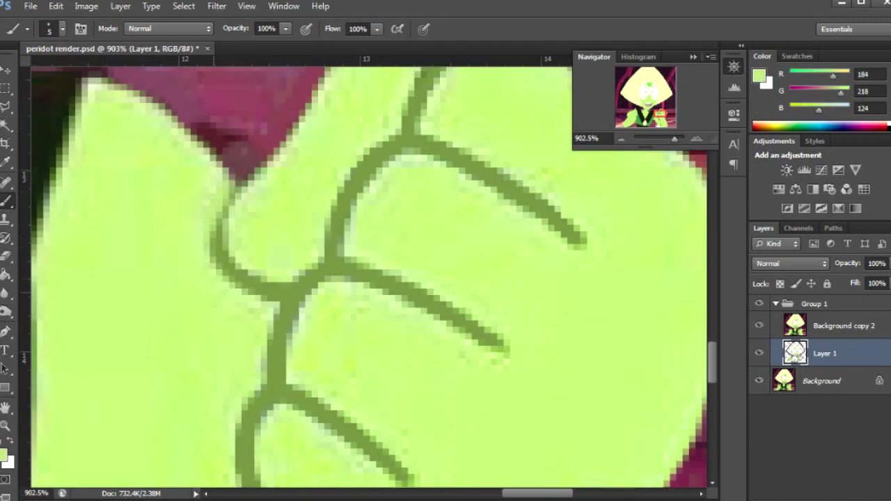
- Thin the right fist's thumb and finger lines and the forearm crease with sampled light green
{"action": "scroll", "coordinate": [264, 282], "scroll_direction": "down", "scroll_amount": 2}
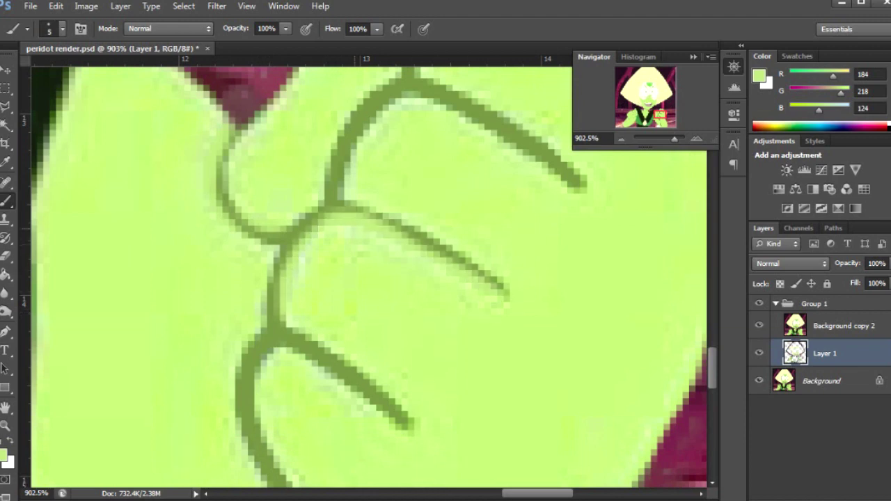
{"action": "scroll", "coordinate": [369, 278], "scroll_direction": "down", "scroll_amount": 5}
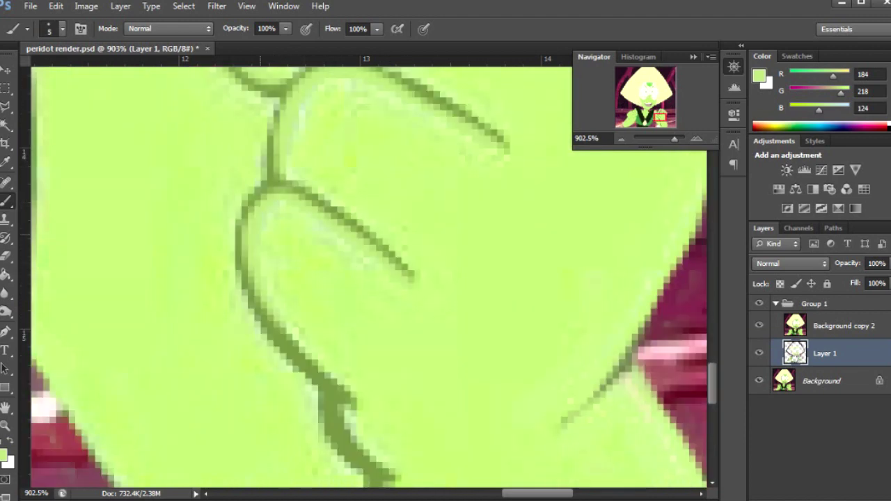
{"action": "scroll", "coordinate": [260, 278], "scroll_direction": "down", "scroll_amount": 6}
{"action": "scroll", "coordinate": [390, 278], "scroll_direction": "down", "scroll_amount": 4}
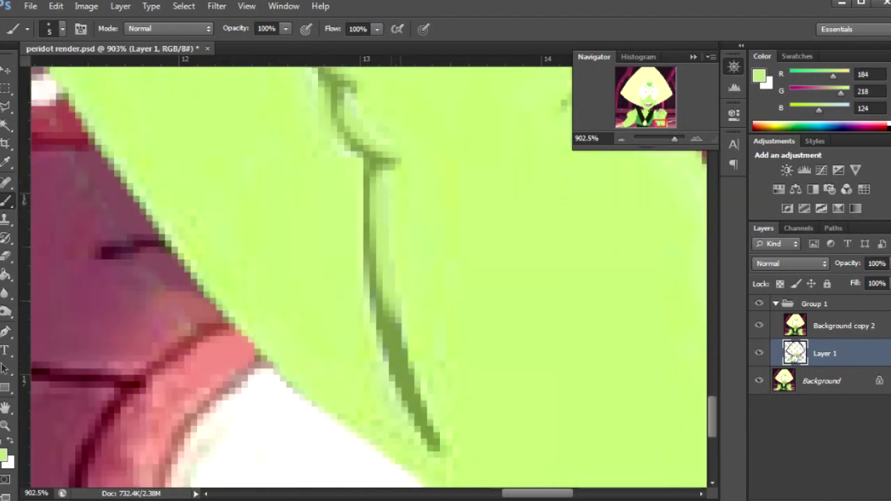
{"action": "scroll", "coordinate": [365, 278], "scroll_direction": "down", "scroll_amount": 10}
{"action": "scroll", "coordinate": [372, 188], "scroll_direction": "up", "scroll_amount": 10}
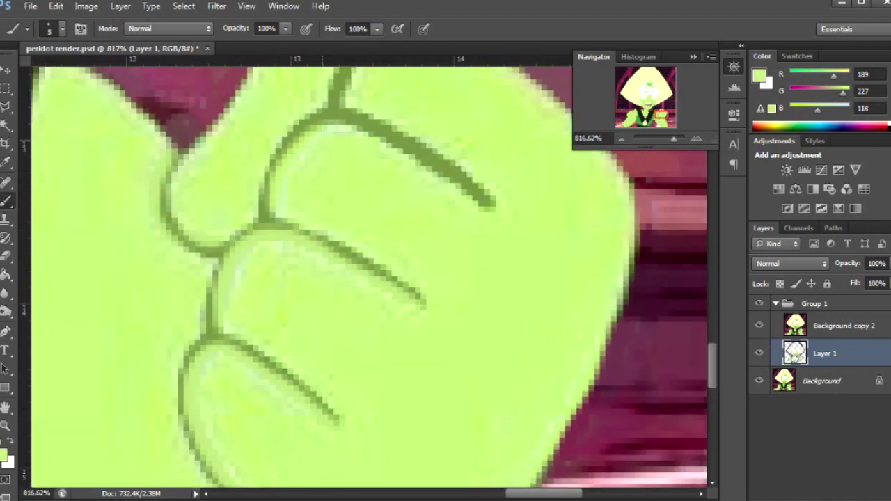
{"action": "scroll", "coordinate": [369, 279], "scroll_direction": "up", "scroll_amount": 3}
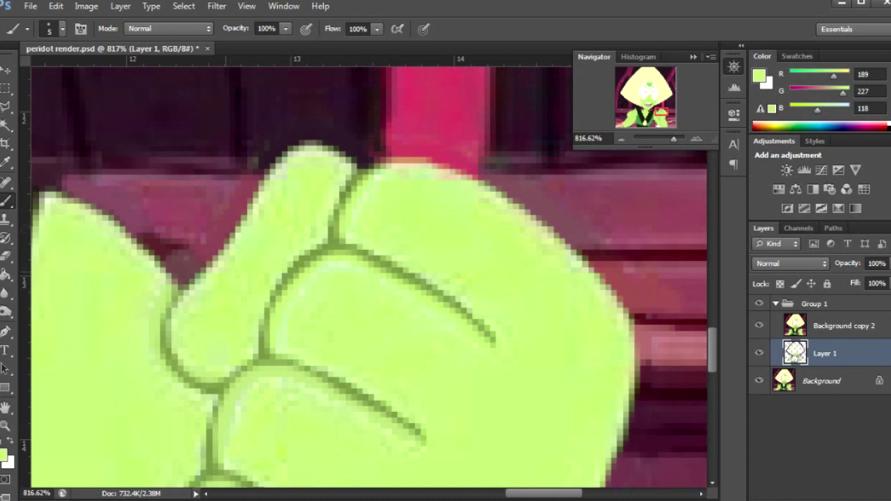
{"action": "scroll", "coordinate": [369, 279], "scroll_direction": "up", "scroll_amount": 1}
{"action": "scroll", "coordinate": [369, 278], "scroll_direction": "down", "scroll_amount": 7}
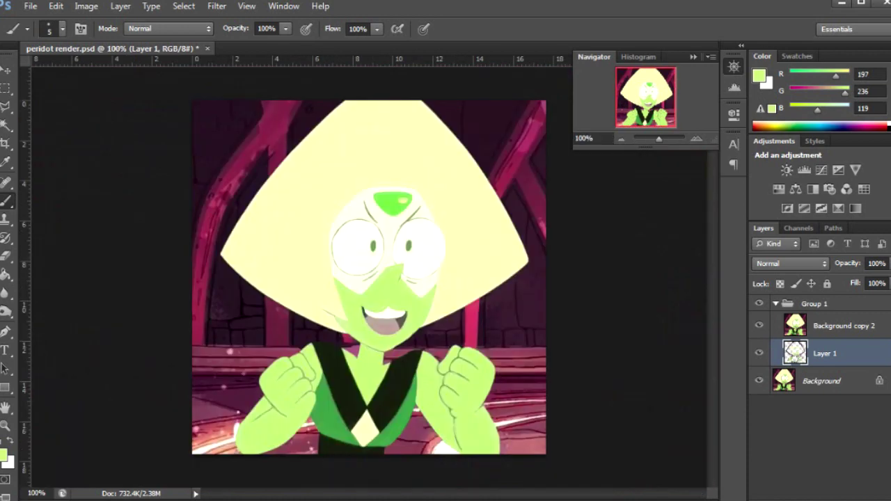
- Add two new empty layers above Background copy 2 and reset the colours to the defaults
{"action": "left_click", "coordinate": [835, 325]}
{"action": "key", "text": "ctrl+shift+n"}
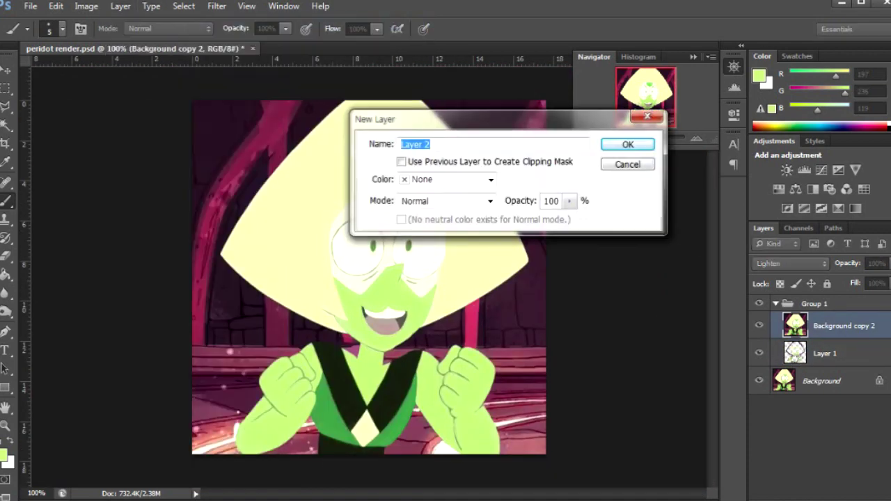
{"action": "key", "text": "Return"}
{"action": "key", "text": "d"}
{"action": "key", "text": "ctrl+shift+n"}
{"action": "key", "text": "Return"}
- Place an 87 px violet dot (RGB 121, 118, 255) in the background's upper-right corner on Layer 3, with Inner Shadow and Inner Glow effects
{"action": "left_click", "coordinate": [4, 454]}
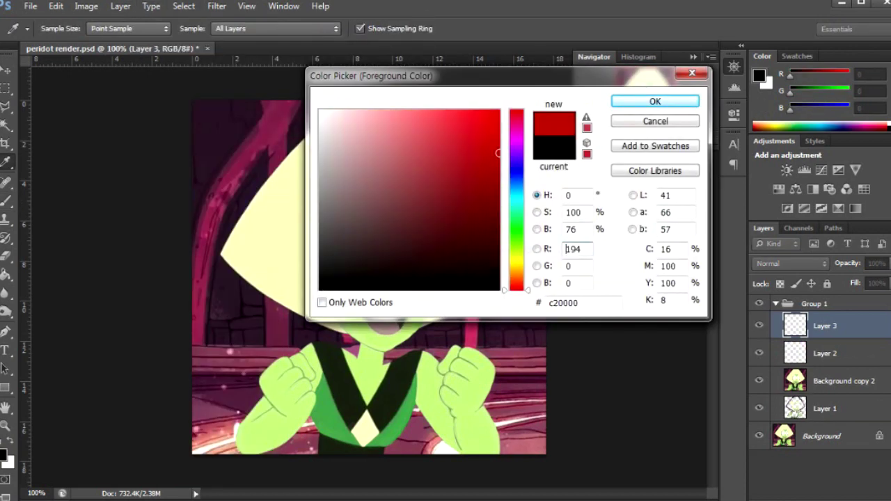
{"action": "left_click", "coordinate": [626, 97]}
{"action": "left_click", "coordinate": [54, 28]}
{"action": "left_click", "coordinate": [513, 136]}
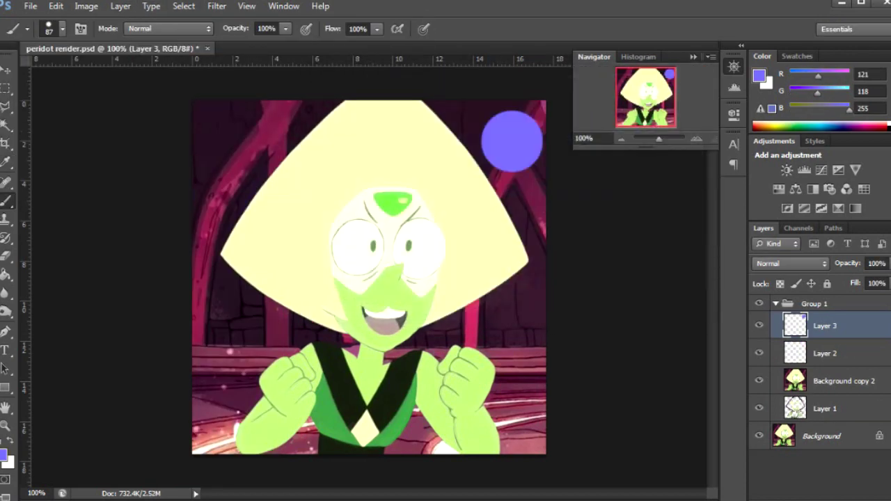
{"action": "double_click", "coordinate": [836, 326]}
{"action": "left_click", "coordinate": [523, 234]}
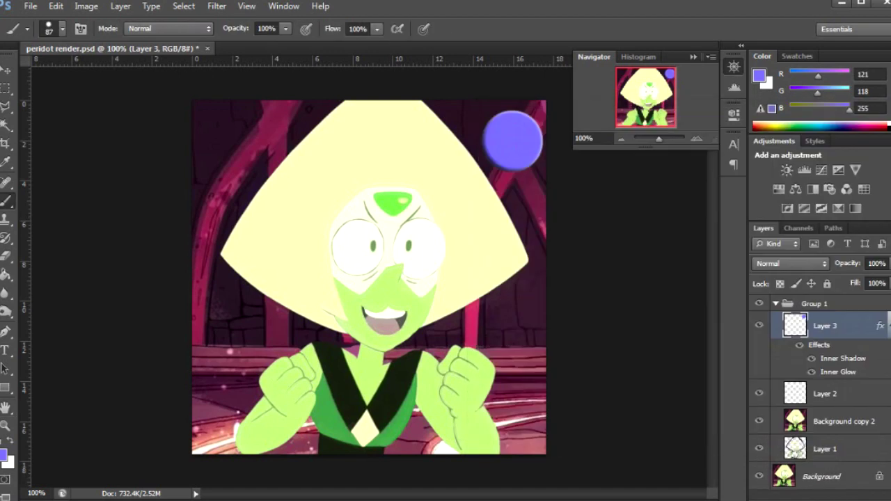
- Rename Layer 2 as shadow, lower its opacity to 40%, and set up a 20 px black brush
{"action": "left_click", "coordinate": [696, 138]}
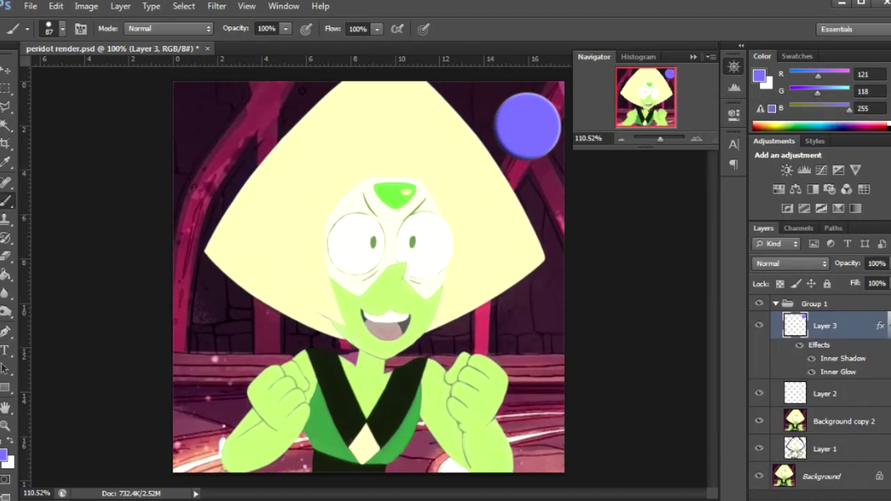
{"action": "double_click", "coordinate": [825, 393]}
{"action": "type", "text": "shadow"}
{"action": "key", "text": "Return"}
{"action": "left_click", "coordinate": [62, 28]}
{"action": "left_click", "coordinate": [77, 161]}
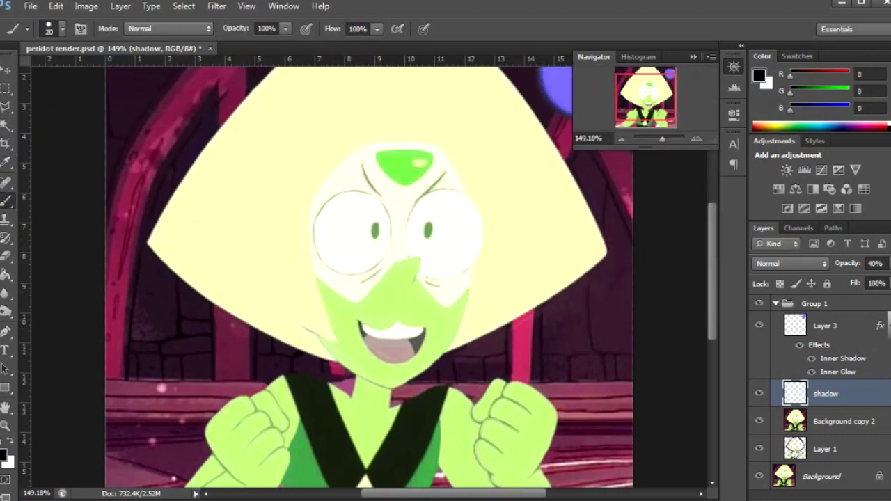
- Paint a black shadow along the hair's left edges and soften it with the Blur tool
{"action": "left_click", "coordinate": [62, 29]}
{"action": "key", "text": "Return"}
{"action": "left_click_drag", "start_coordinate": [183, 193], "coordinate": [152, 242]}
{"action": "left_click_drag", "start_coordinate": [273, 76], "coordinate": [157, 224]}
{"action": "mouse_move", "coordinate": [236, 113]}
{"action": "left_mouse_down"}
{"action": "mouse_move", "coordinate": [155, 228]}
{"action": "mouse_move", "coordinate": [224, 294]}
{"action": "left_mouse_up"}
{"action": "left_click", "coordinate": [6, 293]}
{"action": "mouse_move", "coordinate": [282, 70]}
{"action": "left_mouse_down"}
{"action": "mouse_move", "coordinate": [159, 233]}
{"action": "mouse_move", "coordinate": [330, 359]}
{"action": "left_mouse_up"}
- Try to shade the whole lower-left part of the hair with black strokes, then undo them
{"action": "key", "text": "b"}
{"action": "left_click", "coordinate": [61, 27]}
{"action": "left_click_drag", "start_coordinate": [19, 74], "coordinate": [10, 74]}
{"action": "left_click_drag", "start_coordinate": [159, 244], "coordinate": [234, 247]}
{"action": "key", "text": "r"}
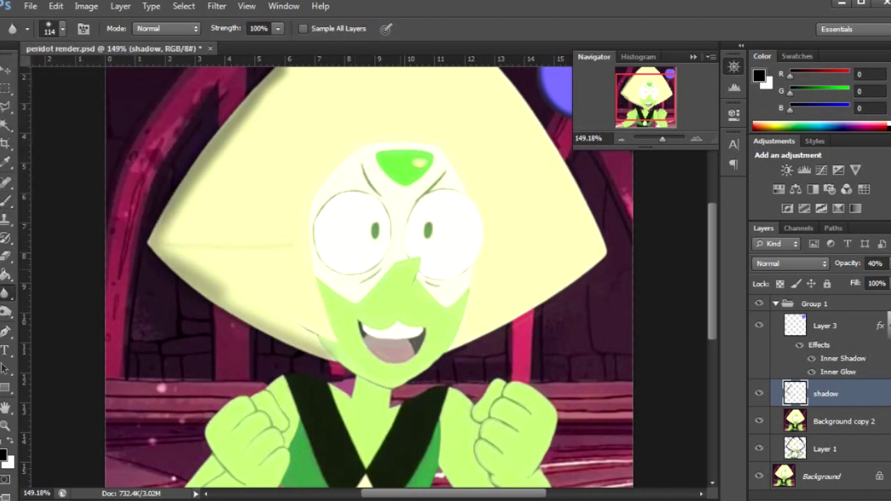
{"action": "key", "text": "b"}
{"action": "left_click_drag", "start_coordinate": [178, 254], "coordinate": [269, 254]}
{"action": "mouse_move", "coordinate": [167, 244]}
{"action": "left_mouse_down"}
{"action": "mouse_move", "coordinate": [202, 252]}
{"action": "mouse_move", "coordinate": [327, 334]}
{"action": "mouse_move", "coordinate": [209, 268]}
{"action": "mouse_move", "coordinate": [320, 320]}
{"action": "left_mouse_up"}
{"action": "key", "text": "r"}
{"action": "key", "text": "ctrl+alt+z"}
{"action": "key", "text": "ctrl+alt+z"}
{"action": "key", "text": "ctrl+alt+z"}
{"action": "key", "text": "ctrl+alt+z"}
{"action": "key", "text": "ctrl+alt+z"}
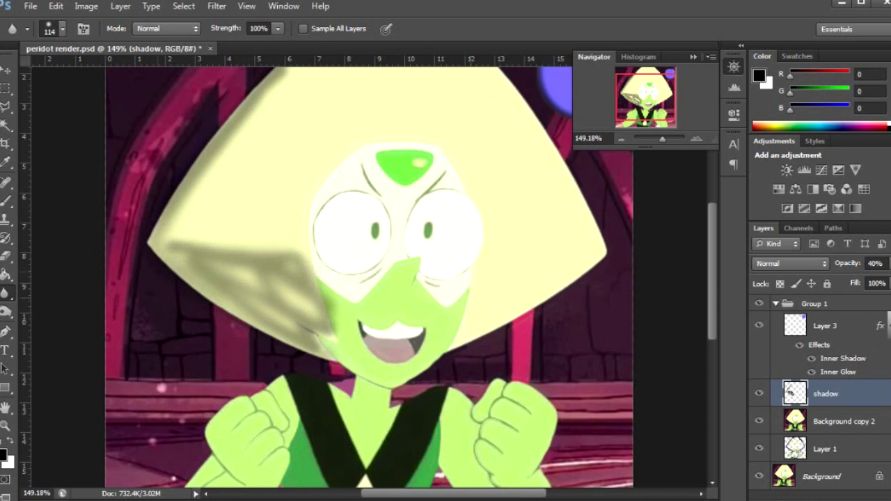
- Paint a 10 px shadow along the hair's lower-left edge down to the cheek and blur it
{"action": "key", "text": "b"}
{"action": "mouse_move", "coordinate": [300, 322]}
{"action": "left_mouse_down"}
{"action": "mouse_move", "coordinate": [324, 331]}
{"action": "mouse_move", "coordinate": [314, 337]}
{"action": "mouse_move", "coordinate": [325, 347]}
{"action": "mouse_move", "coordinate": [216, 290]}
{"action": "mouse_move", "coordinate": [150, 241]}
{"action": "left_mouse_up"}
{"action": "mouse_move", "coordinate": [331, 356]}
{"action": "left_mouse_down"}
{"action": "mouse_move", "coordinate": [149, 237]}
{"action": "mouse_move", "coordinate": [317, 68]}
{"action": "left_mouse_up"}
{"action": "key", "text": "ctrl+z"}
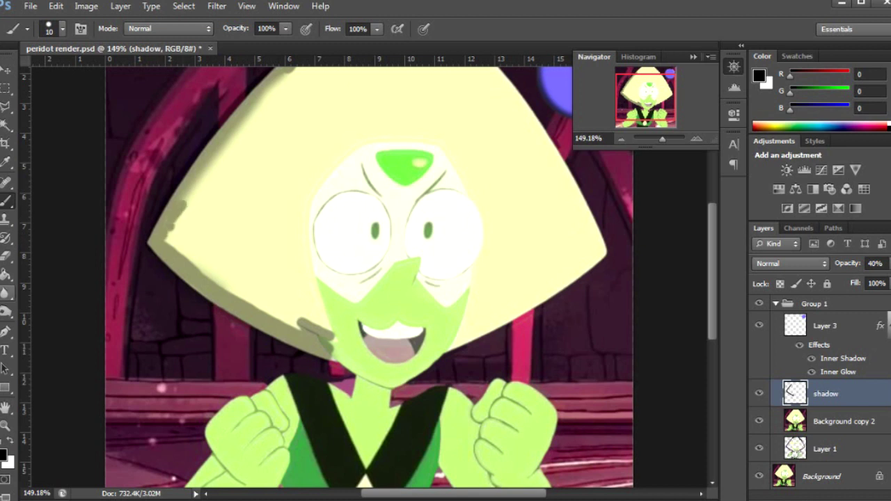
{"action": "key", "text": "r"}
{"action": "left_click_drag", "start_coordinate": [209, 278], "coordinate": [320, 349]}
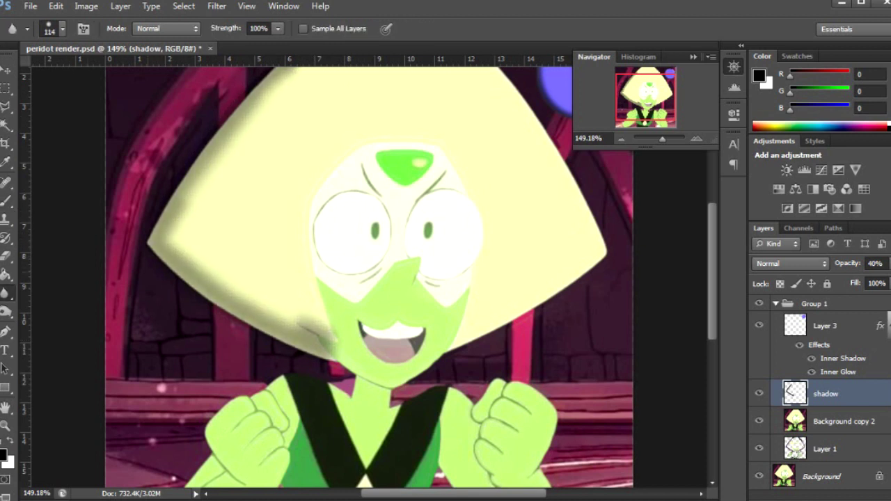
- Shade the left forearm's outer edge, the jaw and the neck with a 7 px black brush and blur the strokes
{"action": "scroll", "coordinate": [369, 278], "scroll_direction": "down", "scroll_amount": 3}
{"action": "key", "text": "b"}
{"action": "left_click", "coordinate": [56, 29]}
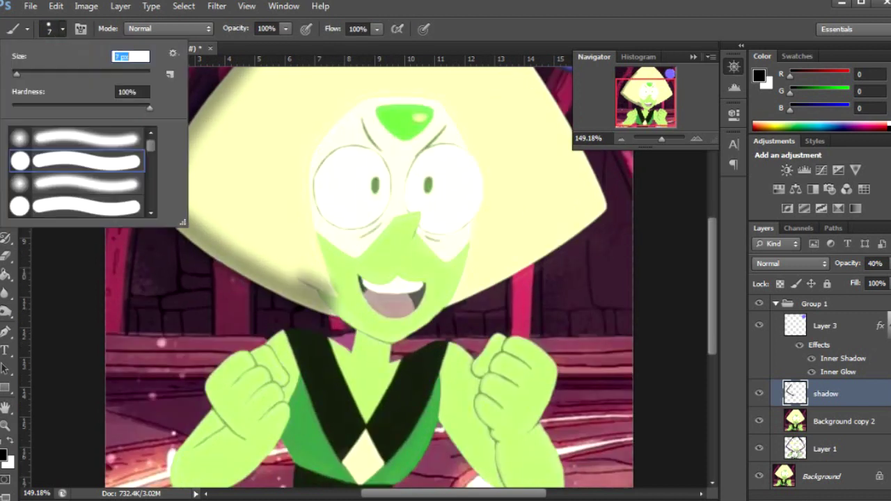
{"action": "key", "text": "Return"}
{"action": "left_click_drag", "start_coordinate": [217, 408], "coordinate": [174, 485]}
{"action": "key", "text": "r"}
{"action": "left_click_drag", "start_coordinate": [217, 409], "coordinate": [174, 485]}
{"action": "key", "text": "b"}
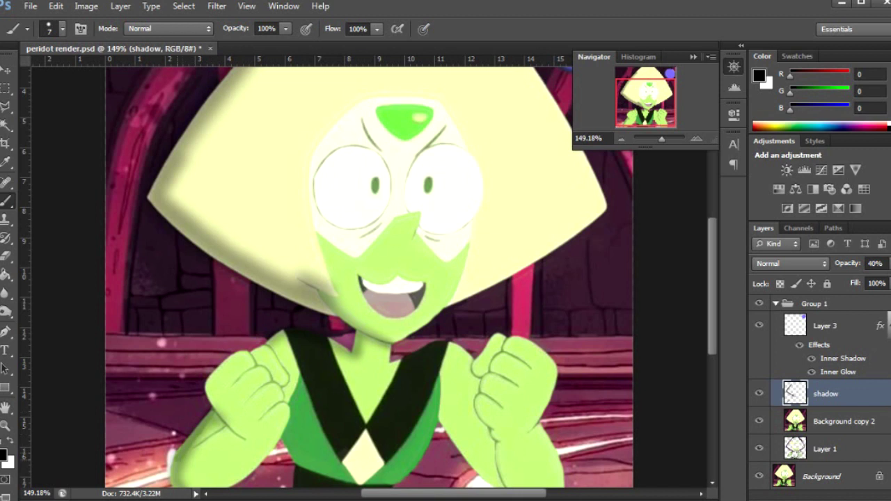
{"action": "key", "text": "r"}
- Shade the left fist's outer edge and finger lines in black and blur the strokes
{"action": "key", "text": "b"}
{"action": "mouse_move", "coordinate": [239, 351]}
{"action": "left_mouse_down"}
{"action": "mouse_move", "coordinate": [210, 395]}
{"action": "mouse_move", "coordinate": [240, 438]}
{"action": "left_mouse_up"}
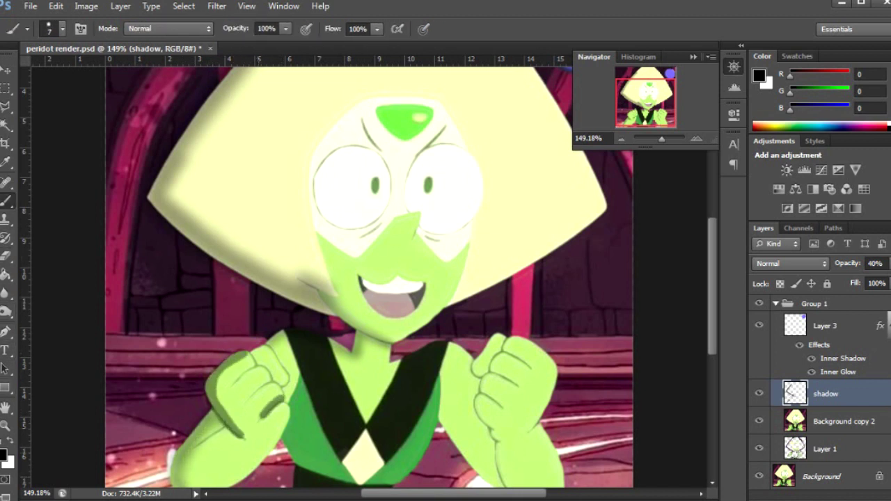
{"action": "key", "text": "r"}
{"action": "mouse_move", "coordinate": [250, 355]}
{"action": "left_mouse_down"}
{"action": "mouse_move", "coordinate": [230, 418]}
{"action": "mouse_move", "coordinate": [271, 407]}
{"action": "left_mouse_up"}
{"action": "key", "text": "b"}
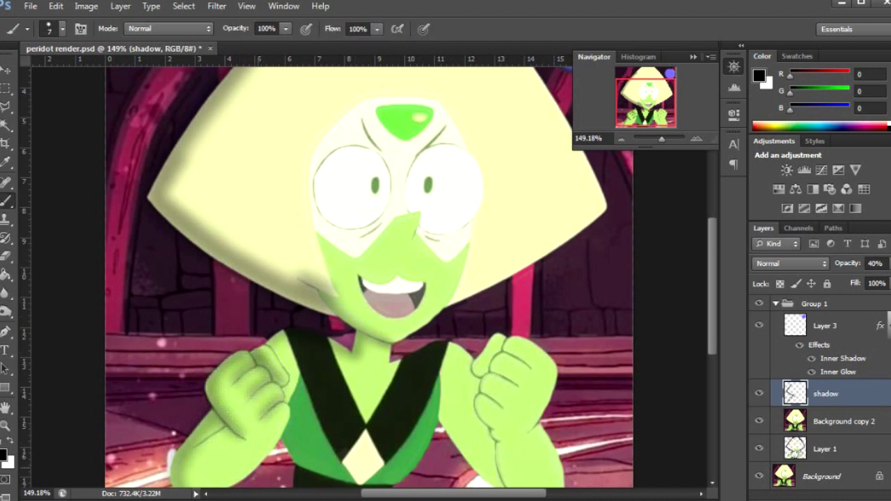
- Shade the green top's left and lower edges in black and blur the strokes
{"action": "key", "text": "g"}
{"action": "key", "text": "r"}
{"action": "key", "text": "b"}
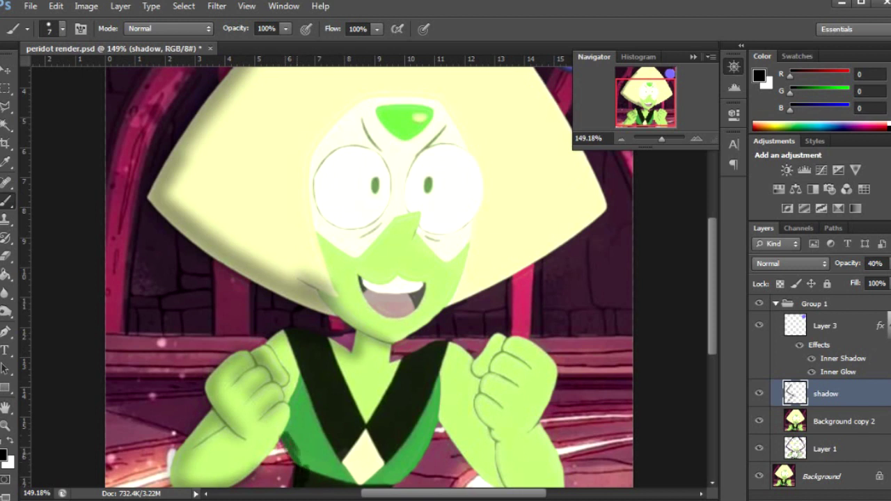
{"action": "key", "text": "r"}
{"action": "key", "text": "b"}
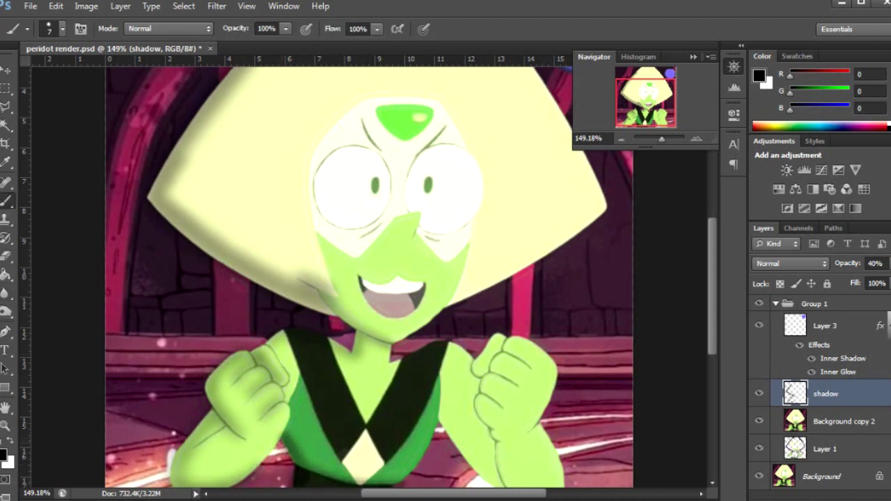
- Shade along the black V collar, the neckline and the pale diamond, and blur the strokes
{"action": "mouse_move", "coordinate": [286, 340]}
{"action": "left_mouse_down"}
{"action": "mouse_move", "coordinate": [362, 480]}
{"action": "mouse_move", "coordinate": [449, 345]}
{"action": "left_mouse_up"}
{"action": "left_click_drag", "start_coordinate": [397, 362], "coordinate": [362, 425]}
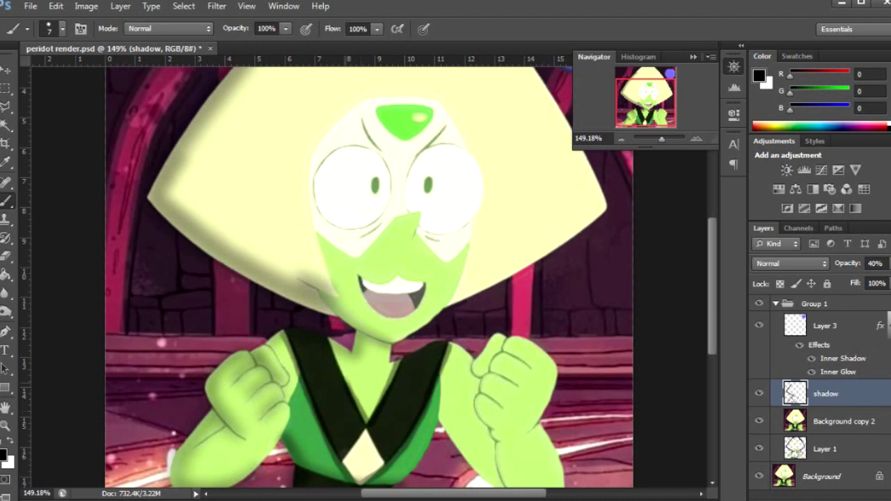
{"action": "left_click_drag", "start_coordinate": [334, 341], "coordinate": [362, 466]}
{"action": "left_click_drag", "start_coordinate": [292, 338], "coordinate": [344, 456]}
{"action": "left_click_drag", "start_coordinate": [318, 380], "coordinate": [356, 470]}
{"action": "key", "text": "r"}
{"action": "left_click_drag", "start_coordinate": [369, 359], "coordinate": [367, 473]}
{"action": "left_click_drag", "start_coordinate": [446, 345], "coordinate": [394, 387]}
- Shade the neckline beside the right shoulder and the right upper arm's inner edge, and blur both
{"action": "key", "text": "b"}
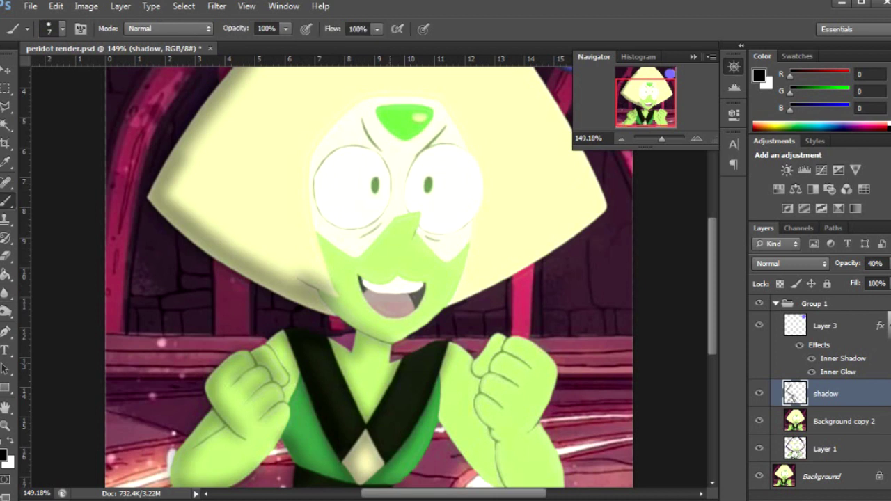
{"action": "left_click_drag", "start_coordinate": [443, 341], "coordinate": [388, 366]}
{"action": "key", "text": "r"}
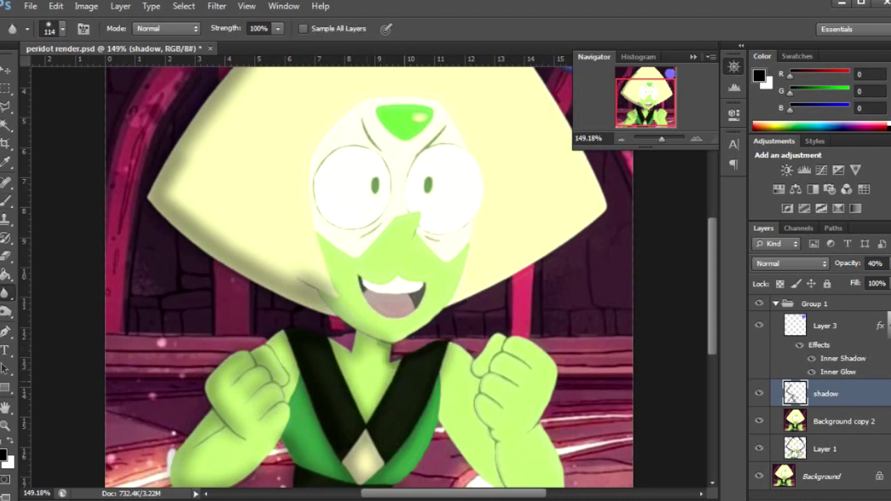
{"action": "key", "text": "b"}
{"action": "mouse_move", "coordinate": [443, 411]}
{"action": "left_mouse_down"}
{"action": "mouse_move", "coordinate": [480, 472]}
{"action": "mouse_move", "coordinate": [448, 432]}
{"action": "left_mouse_up"}
{"action": "key", "text": "r"}
{"action": "key", "text": "b"}
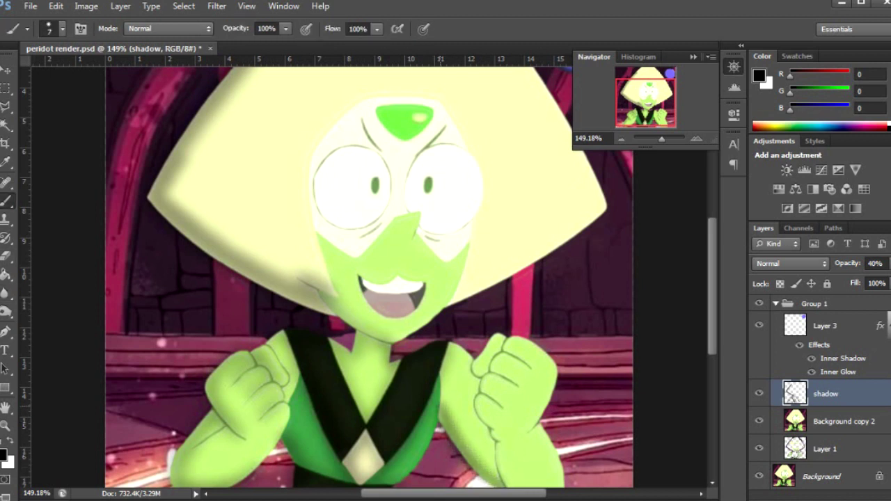
{"action": "key", "text": "r"}
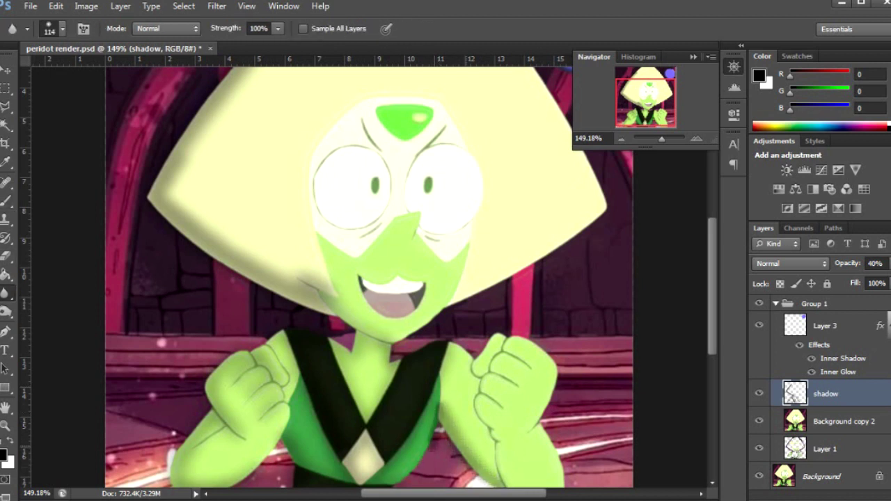
- Paint shadows along the right fist's finger lines and the forearm crease, blur them, and step back the excess blurring
{"action": "key", "text": "b"}
{"action": "left_click_drag", "start_coordinate": [497, 440], "coordinate": [503, 487]}
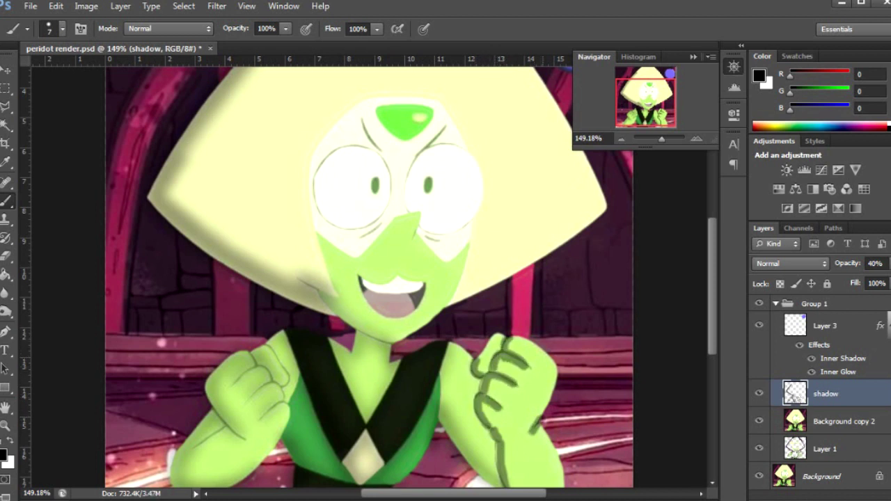
{"action": "key", "text": "r"}
{"action": "key", "text": "ctrl+alt+z"}
{"action": "key", "text": "ctrl+alt+z"}
{"action": "key", "text": "ctrl+alt+z"}
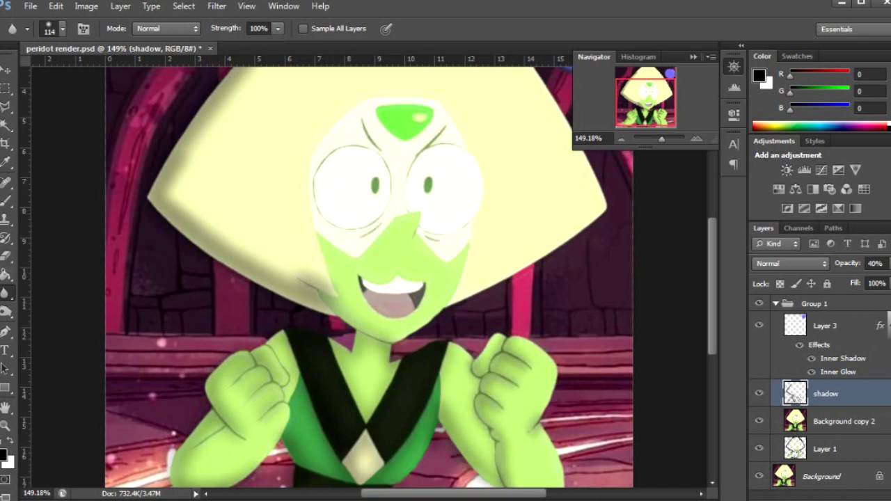
- Trim the right fist and forearm shadows with a 6 px eraser and soften them with the Blur tool
{"action": "key", "text": "e"}
{"action": "left_click", "coordinate": [62, 29]}
{"action": "left_click_drag", "start_coordinate": [26, 74], "coordinate": [14, 74]}
{"action": "key", "text": "Return"}
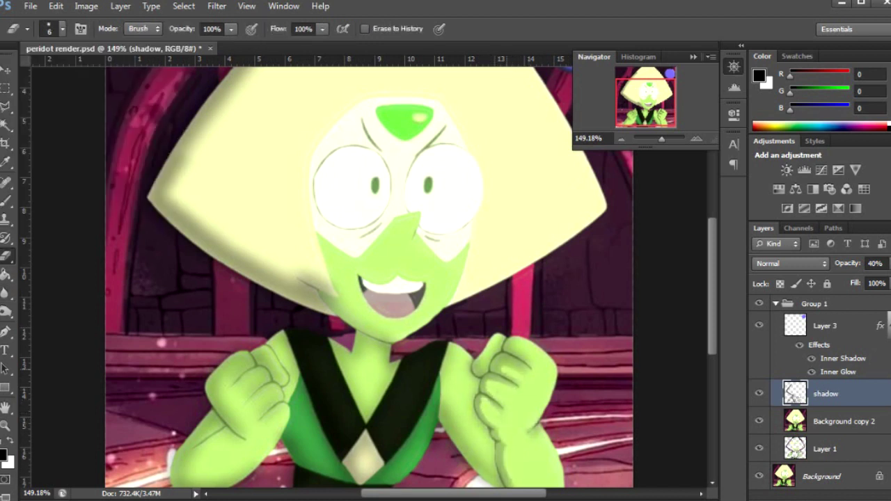
{"action": "key", "text": "r"}
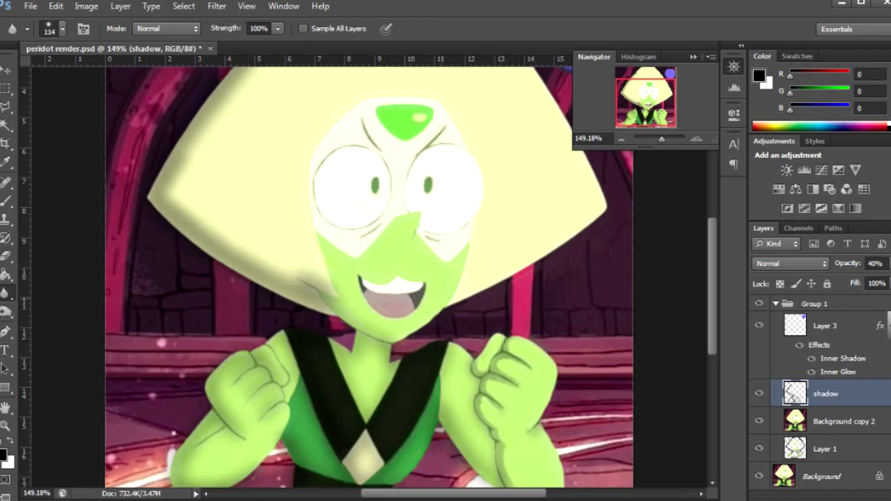
- Paint a shadow on the neck beside the right collar strap and blur it
{"action": "scroll", "coordinate": [369, 277], "scroll_direction": "down", "scroll_amount": 1}
{"action": "key", "text": "b"}
{"action": "scroll", "coordinate": [369, 278], "scroll_direction": "down", "scroll_amount": 3}
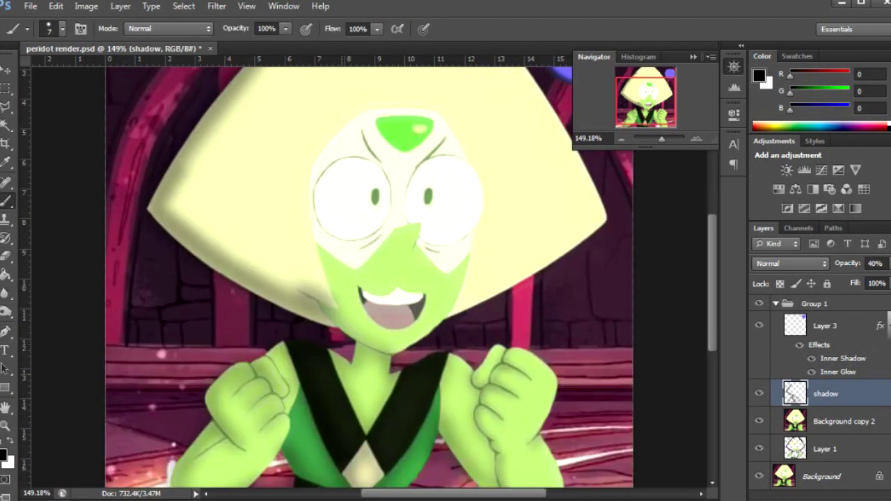
{"action": "key", "text": "r"}
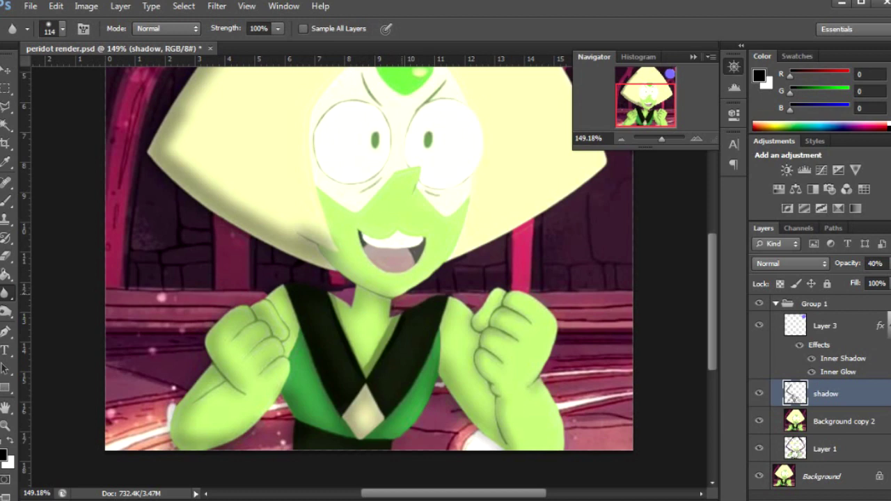
- Shade the hair's lower-right edge in black and blur the shadow
{"action": "key", "text": "b"}
{"action": "scroll", "coordinate": [369, 279], "scroll_direction": "up", "scroll_amount": 3}
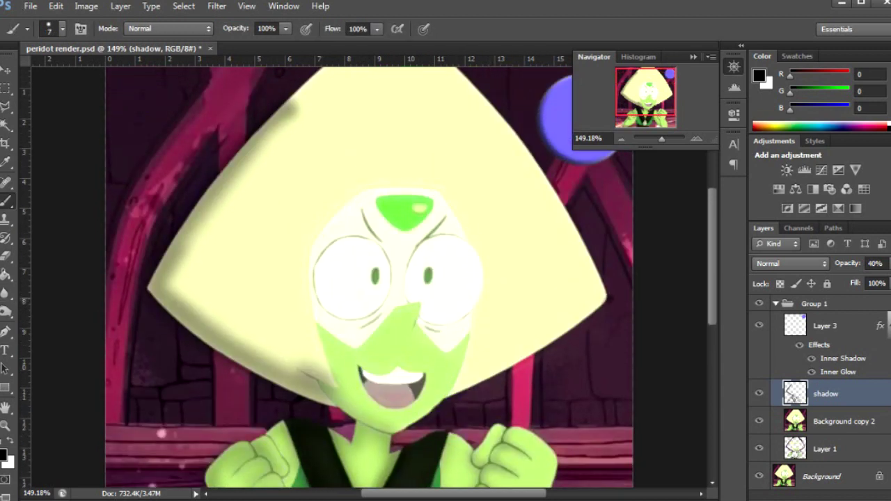
{"action": "key", "text": "r"}
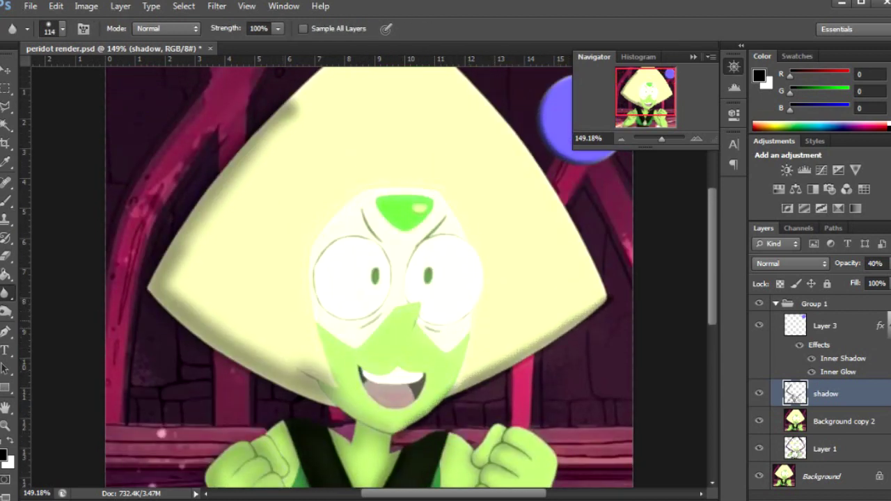
{"action": "key", "text": "b"}
- Extend the shadow up the hair's upper-left edge to the top, blur it, and erase the excess
{"action": "scroll", "coordinate": [369, 279], "scroll_direction": "up", "scroll_amount": 2}
{"action": "key", "text": "e"}
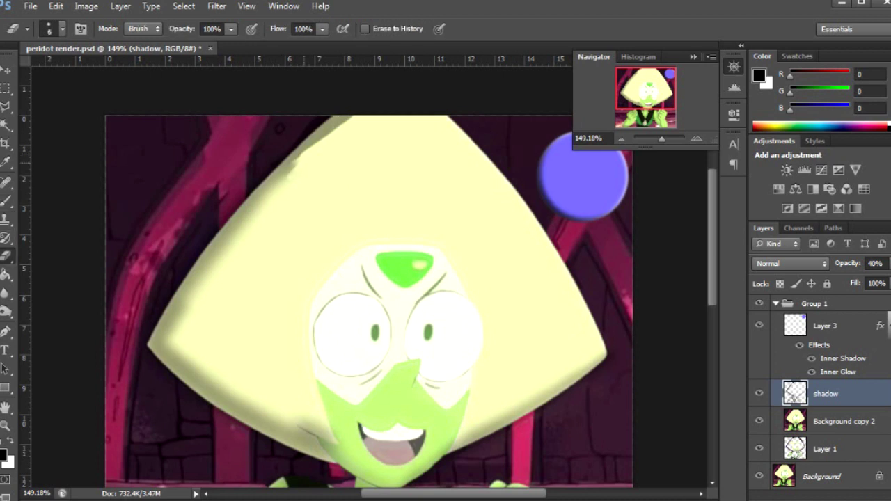
{"action": "key", "text": "r"}
{"action": "left_click_drag", "start_coordinate": [352, 117], "coordinate": [268, 192]}
{"action": "key", "text": "e"}
{"action": "left_click_drag", "start_coordinate": [349, 119], "coordinate": [240, 240]}
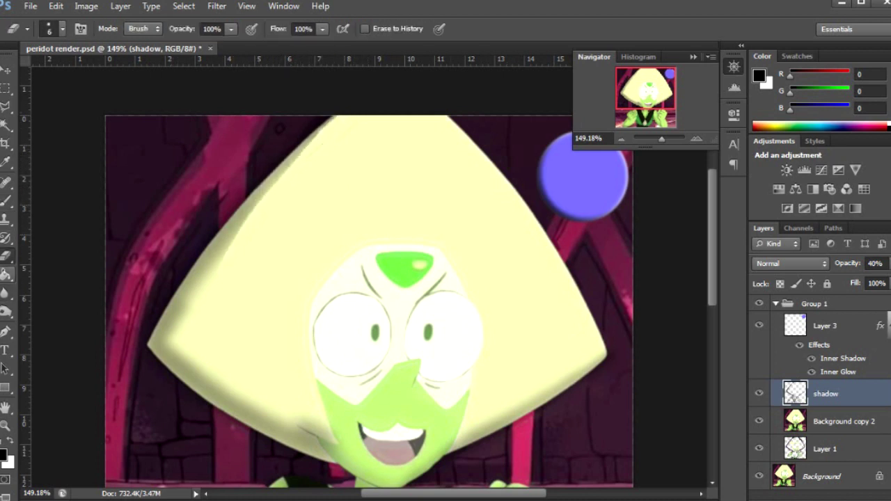
{"action": "key", "text": "r"}
- Paint a shadow on the right side of the nose and blur it
{"action": "scroll", "coordinate": [369, 278], "scroll_direction": "down", "scroll_amount": 5}
{"action": "key", "text": "b"}
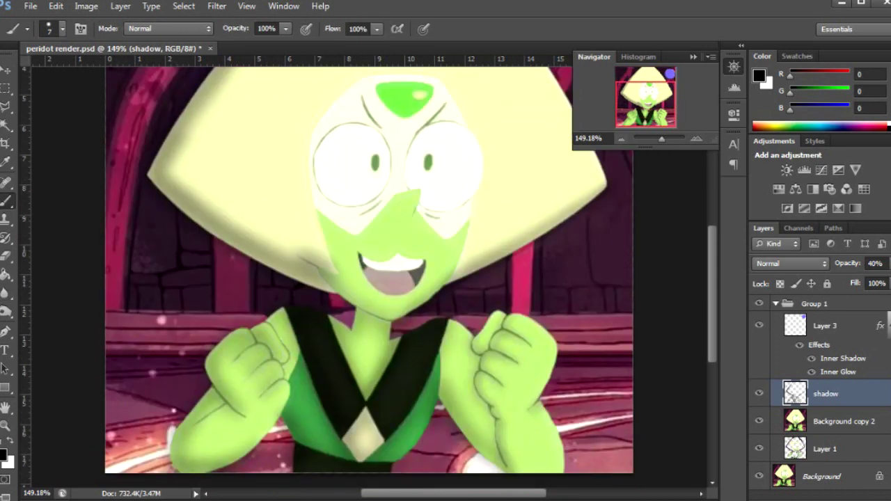
{"action": "scroll", "coordinate": [410, 202], "scroll_direction": "up", "scroll_amount": 4}
{"action": "scroll", "coordinate": [407, 334], "scroll_direction": "down", "scroll_amount": 1}
{"action": "mouse_move", "coordinate": [413, 344]}
{"action": "left_mouse_down"}
{"action": "mouse_move", "coordinate": [398, 365]}
{"action": "mouse_move", "coordinate": [380, 360]}
{"action": "mouse_move", "coordinate": [390, 366]}
{"action": "left_mouse_up"}
{"action": "key", "text": "r"}
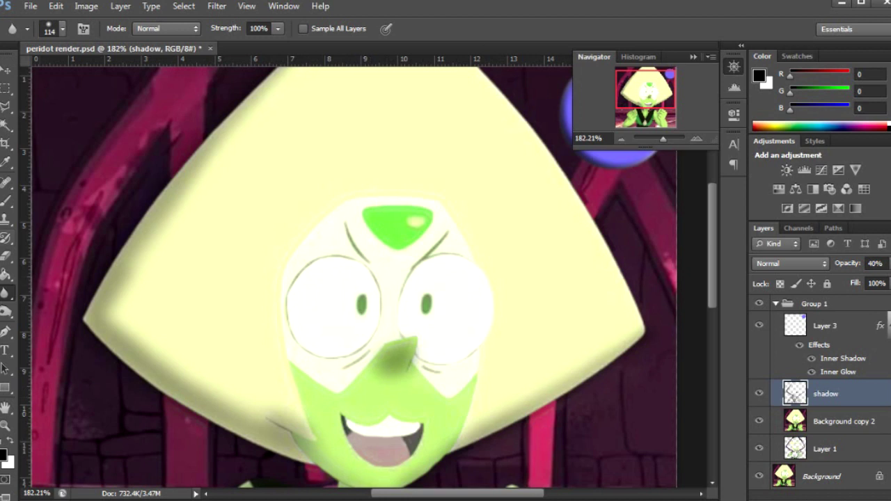
{"action": "key", "text": "b"}
{"action": "key", "text": "r"}
- Shade the green face below the pale mask's lower edge, rework the blur, and erase the excess
{"action": "key", "text": "b"}
{"action": "mouse_move", "coordinate": [289, 366]}
{"action": "left_mouse_down"}
{"action": "mouse_move", "coordinate": [369, 370]}
{"action": "mouse_move", "coordinate": [388, 345]}
{"action": "mouse_move", "coordinate": [452, 406]}
{"action": "mouse_move", "coordinate": [479, 379]}
{"action": "left_mouse_up"}
{"action": "key", "text": "r"}
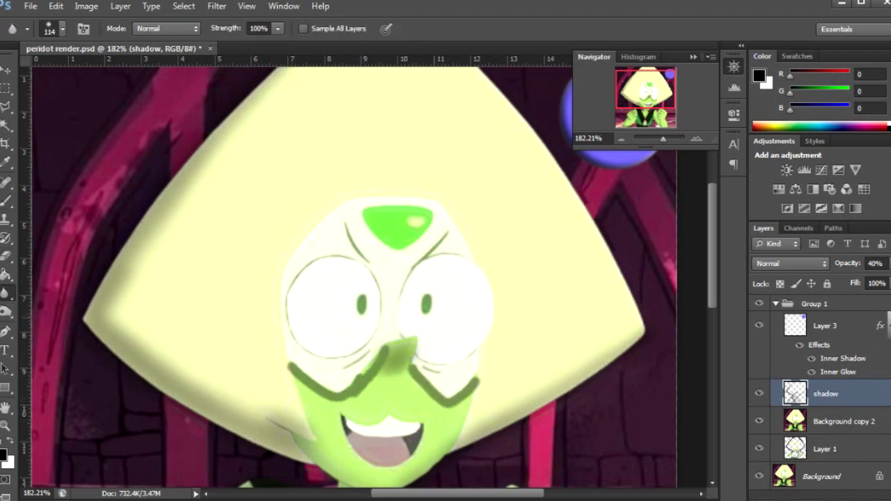
{"action": "key", "text": "ctrl+alt+z"}
{"action": "key", "text": "ctrl+alt+z"}
{"action": "key", "text": "ctrl+alt+z"}
{"action": "key", "text": "ctrl+alt+z"}
{"action": "key", "text": "e"}
{"action": "mouse_move", "coordinate": [416, 345]}
{"action": "left_mouse_down"}
{"action": "mouse_move", "coordinate": [468, 394]}
{"action": "mouse_move", "coordinate": [292, 401]}
{"action": "left_mouse_up"}
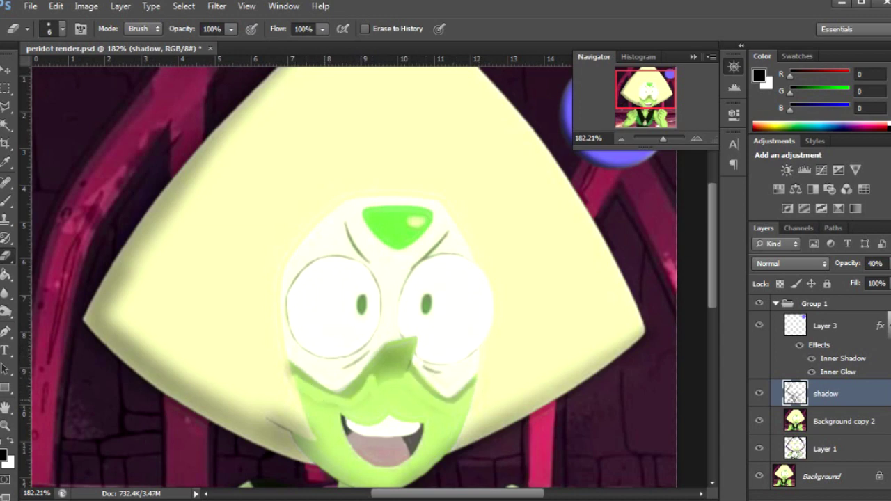
- Paint a black shadow around the pale mask's outer edge and down the face's right side, and blur it
{"action": "key", "text": "r"}
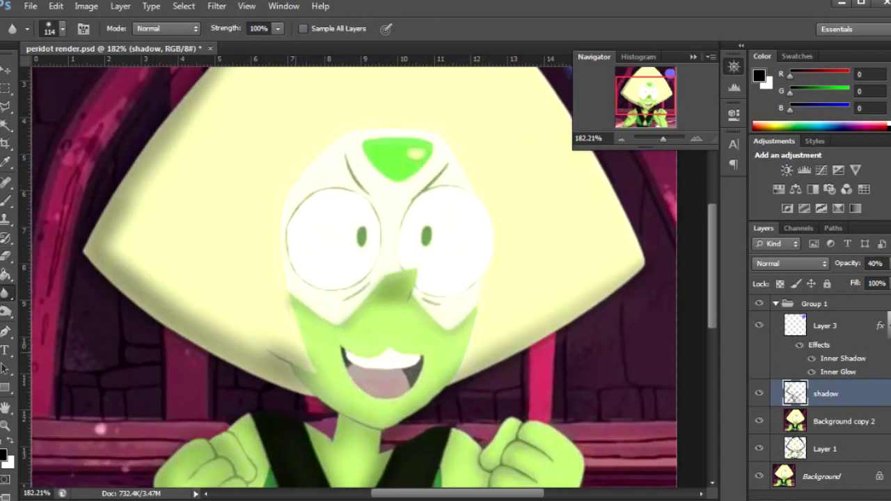
{"action": "key", "text": "b"}
{"action": "mouse_move", "coordinate": [361, 148]}
{"action": "left_mouse_down"}
{"action": "mouse_move", "coordinate": [299, 182]}
{"action": "mouse_move", "coordinate": [291, 317]}
{"action": "mouse_move", "coordinate": [477, 213]}
{"action": "left_mouse_up"}
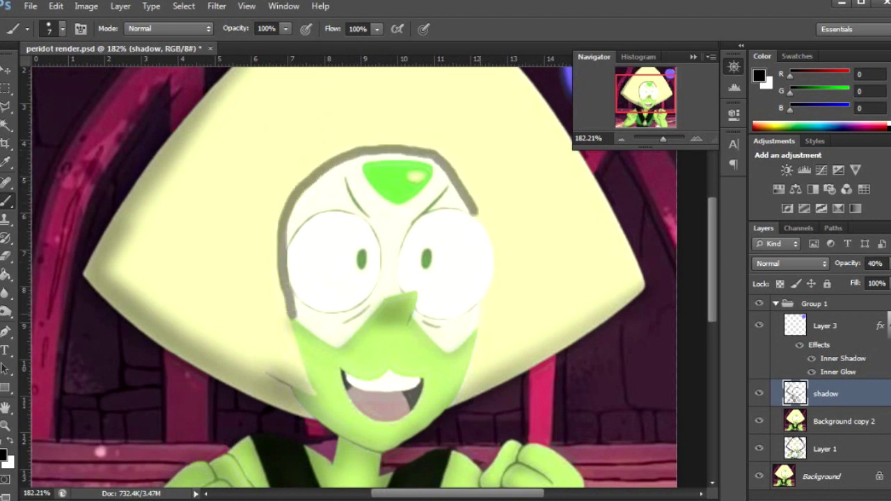
{"action": "left_click_drag", "start_coordinate": [486, 303], "coordinate": [449, 410]}
{"action": "key", "text": "r"}
{"action": "left_click_drag", "start_coordinate": [287, 299], "coordinate": [362, 148]}
{"action": "left_click_drag", "start_coordinate": [390, 148], "coordinate": [477, 209]}
{"action": "left_click_drag", "start_coordinate": [486, 301], "coordinate": [453, 395]}
{"action": "left_click_drag", "start_coordinate": [283, 288], "coordinate": [284, 233]}
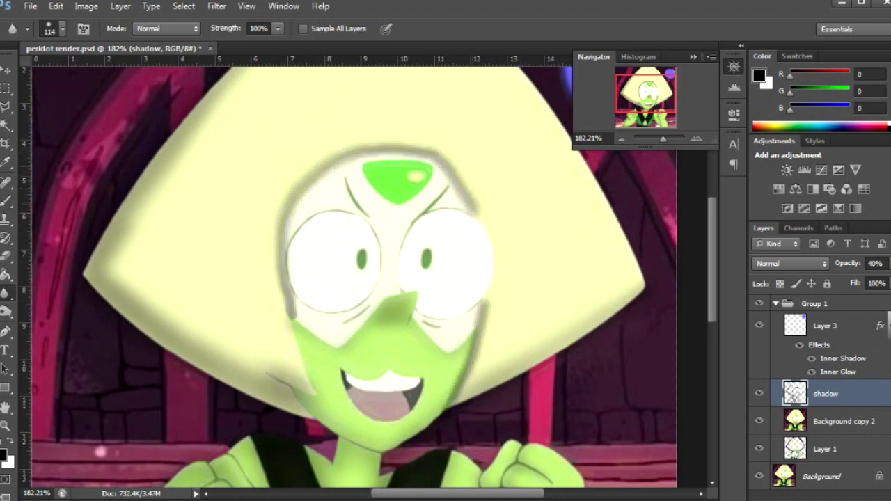
- Erase the shadow spilling over the mask and face outline, thin its outer side, and blur it again
{"action": "key", "text": "e"}
{"action": "mouse_move", "coordinate": [287, 319]}
{"action": "left_mouse_down"}
{"action": "mouse_move", "coordinate": [284, 277]}
{"action": "mouse_move", "coordinate": [362, 155]}
{"action": "mouse_move", "coordinate": [481, 213]}
{"action": "left_mouse_up"}
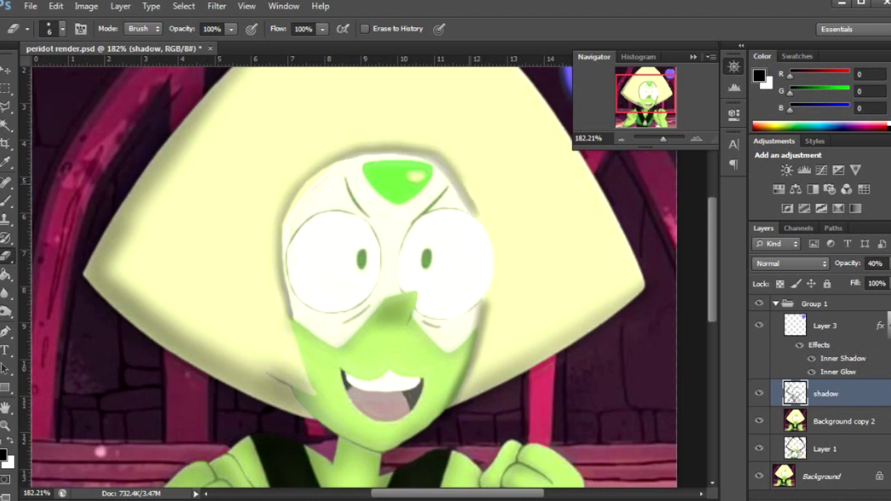
{"action": "left_click_drag", "start_coordinate": [466, 179], "coordinate": [362, 143]}
{"action": "left_click_drag", "start_coordinate": [369, 146], "coordinate": [279, 223]}
{"action": "left_click_drag", "start_coordinate": [284, 330], "coordinate": [282, 233]}
{"action": "left_click_drag", "start_coordinate": [480, 300], "coordinate": [453, 404]}
{"action": "key", "text": "r"}
{"action": "mouse_move", "coordinate": [289, 317]}
{"action": "left_mouse_down"}
{"action": "mouse_move", "coordinate": [320, 170]}
{"action": "mouse_move", "coordinate": [477, 209]}
{"action": "left_mouse_up"}
{"action": "left_click_drag", "start_coordinate": [472, 355], "coordinate": [446, 405]}
- Erase the leftover shadow along the mask's upper-right edge and blur the area above the forehead
{"action": "key", "text": "e"}
{"action": "left_click_drag", "start_coordinate": [412, 156], "coordinate": [479, 213]}
{"action": "key", "text": "r"}
{"action": "left_click_drag", "start_coordinate": [393, 152], "coordinate": [456, 175]}
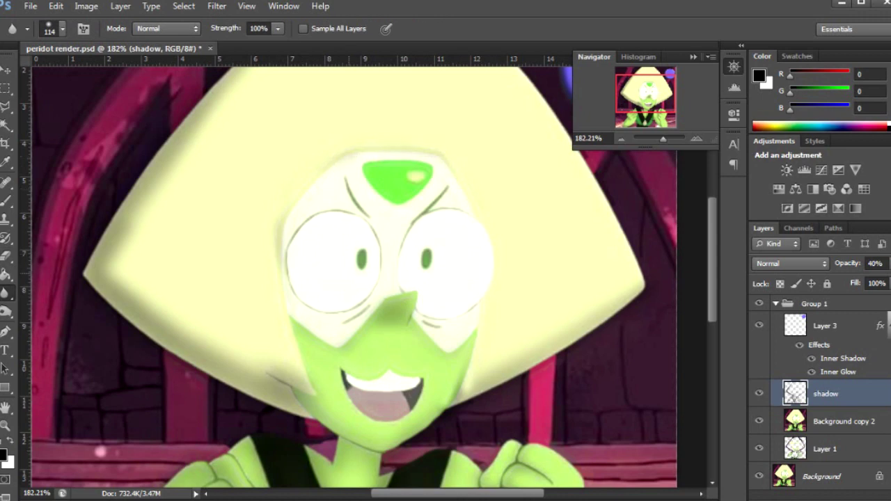
{"action": "key", "text": "e"}
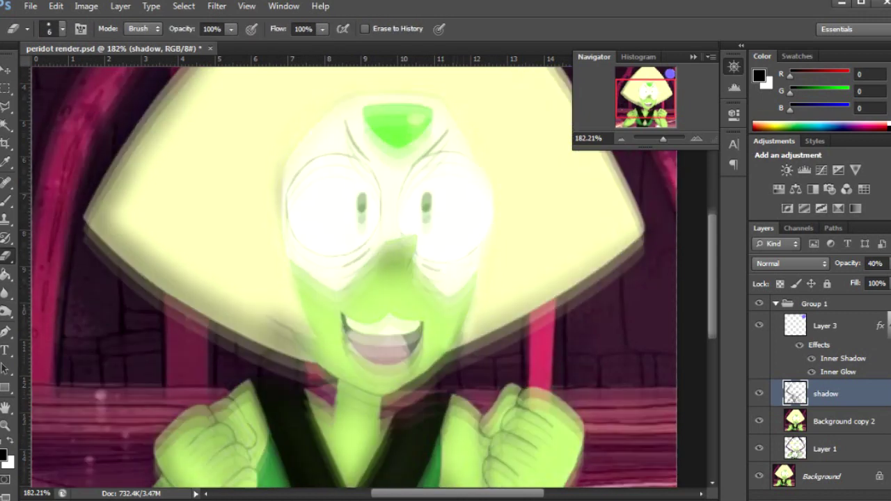
- Paint a shadow along the forehead gem's lower-left edge and blur it
{"action": "key", "text": "b"}
{"action": "left_click_drag", "start_coordinate": [364, 170], "coordinate": [399, 205]}
{"action": "key", "text": "r"}
{"action": "left_click_drag", "start_coordinate": [364, 170], "coordinate": [400, 205]}
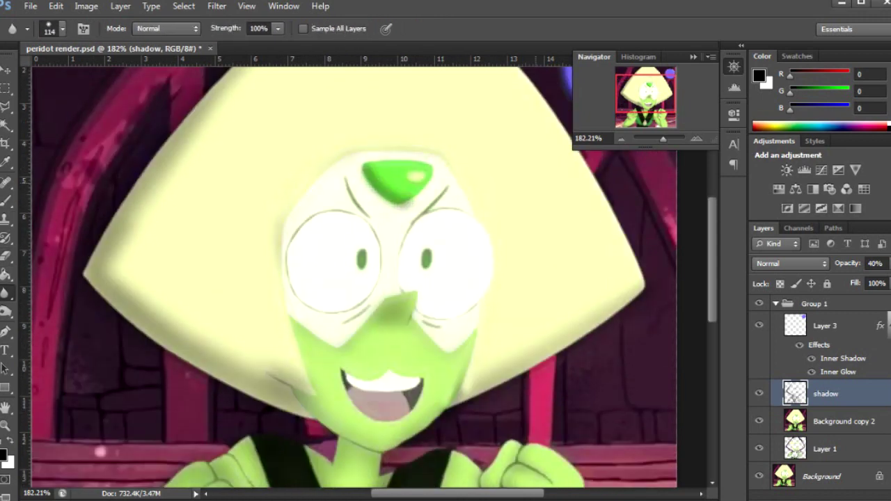
- Paint shadows along both eye outlines, the brow lines and the creases under the eyes, and blur them
{"action": "scroll", "coordinate": [390, 208], "scroll_direction": "down", "scroll_amount": 1}
{"action": "key", "text": "b"}
{"action": "mouse_move", "coordinate": [301, 198]}
{"action": "left_mouse_down"}
{"action": "mouse_move", "coordinate": [288, 249]}
{"action": "mouse_move", "coordinate": [369, 273]}
{"action": "left_mouse_up"}
{"action": "left_click_drag", "start_coordinate": [425, 288], "coordinate": [441, 300]}
{"action": "left_click_drag", "start_coordinate": [340, 146], "coordinate": [364, 183]}
{"action": "left_click_drag", "start_coordinate": [450, 154], "coordinate": [402, 208]}
{"action": "mouse_move", "coordinate": [407, 203]}
{"action": "left_mouse_down"}
{"action": "mouse_move", "coordinate": [408, 253]}
{"action": "mouse_move", "coordinate": [465, 282]}
{"action": "left_mouse_up"}
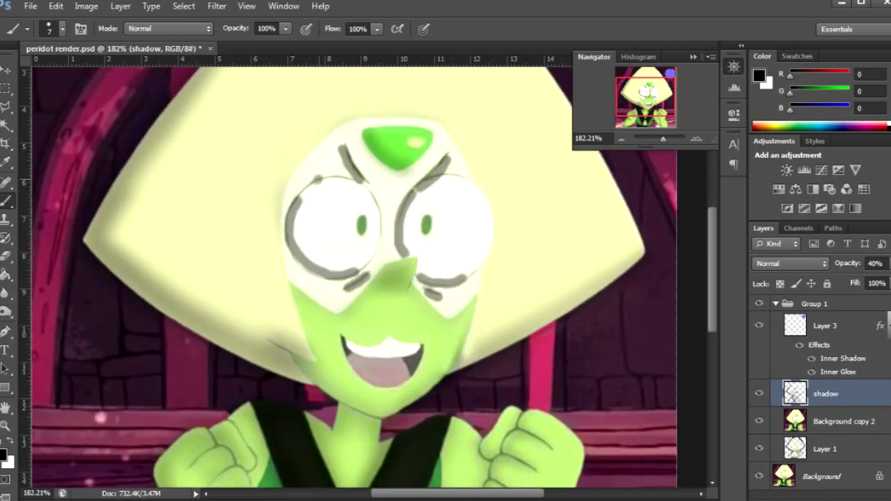
{"action": "left_click_drag", "start_coordinate": [321, 177], "coordinate": [292, 204]}
{"action": "key", "text": "r"}
{"action": "left_click_drag", "start_coordinate": [445, 157], "coordinate": [398, 256]}
{"action": "mouse_move", "coordinate": [291, 204]}
{"action": "left_mouse_down"}
{"action": "mouse_move", "coordinate": [369, 291]}
{"action": "mouse_move", "coordinate": [445, 167]}
{"action": "mouse_move", "coordinate": [321, 269]}
{"action": "mouse_move", "coordinate": [356, 271]}
{"action": "left_mouse_up"}
- Erase the excess shadow around the eyes and under-eye creases, and blur what remains
{"action": "key", "text": "e"}
{"action": "left_click_drag", "start_coordinate": [318, 175], "coordinate": [288, 206]}
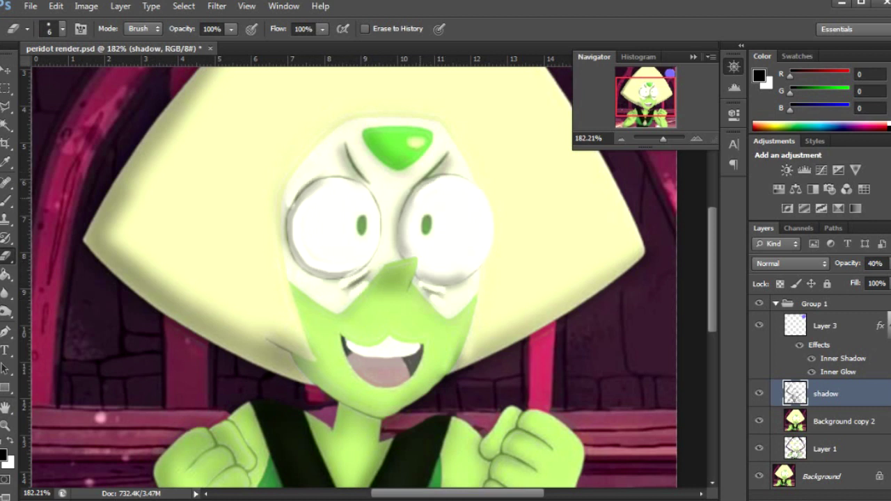
{"action": "left_click_drag", "start_coordinate": [407, 194], "coordinate": [397, 255]}
{"action": "key", "text": "r"}
{"action": "left_click_drag", "start_coordinate": [297, 197], "coordinate": [348, 279]}
{"action": "left_click_drag", "start_coordinate": [412, 191], "coordinate": [401, 254]}
{"action": "left_click_drag", "start_coordinate": [351, 283], "coordinate": [446, 281]}
{"action": "key", "text": "e"}
{"action": "scroll", "coordinate": [309, 197], "scroll_direction": "down", "scroll_amount": 3}
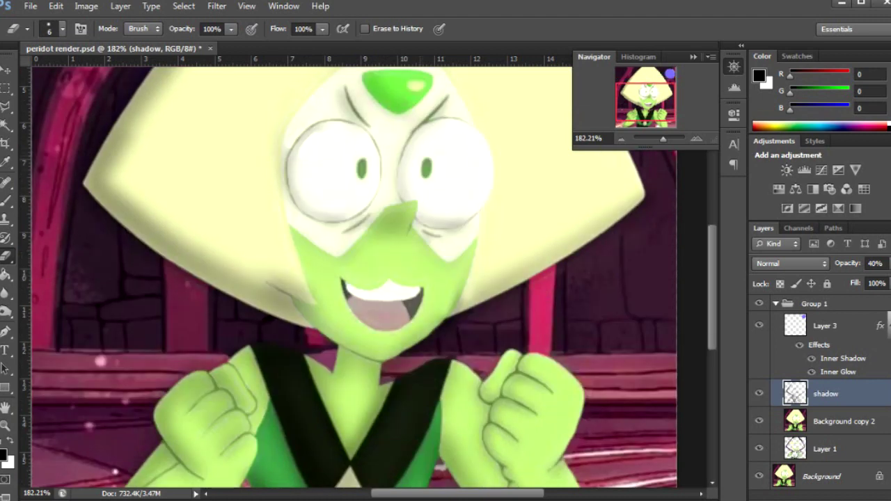
{"action": "scroll", "coordinate": [440, 131], "scroll_direction": "up", "scroll_amount": 1}
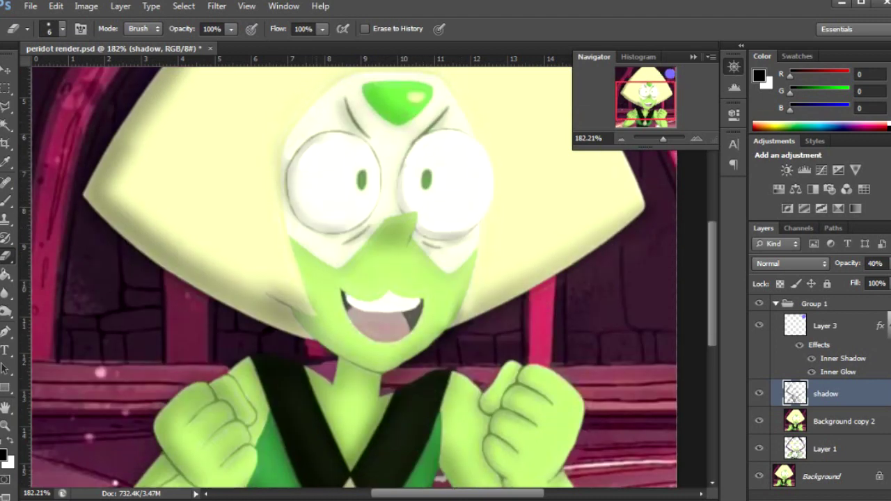
{"action": "key", "text": "r"}
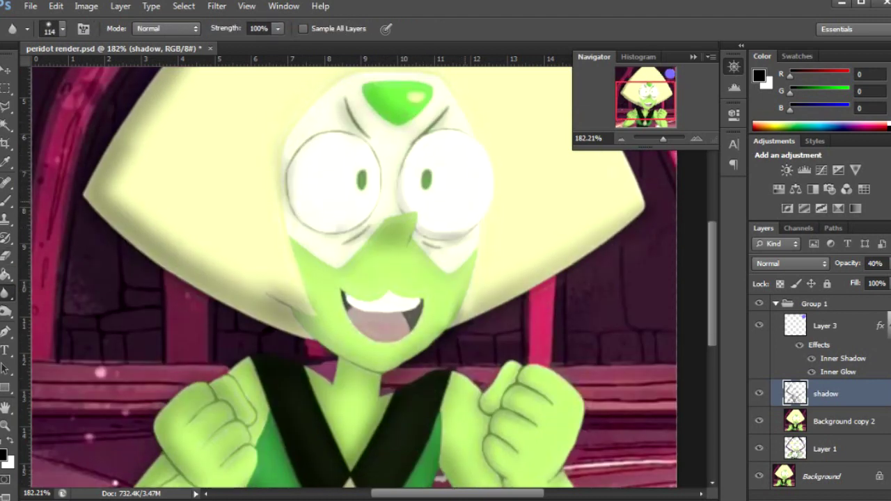
{"action": "key", "text": "e"}
{"action": "key", "text": "r"}
- Thin the shadow along the hair's left edges by erasing its inner part, and soften it with blur
{"action": "scroll", "coordinate": [348, 278], "scroll_direction": "up", "scroll_amount": 4}
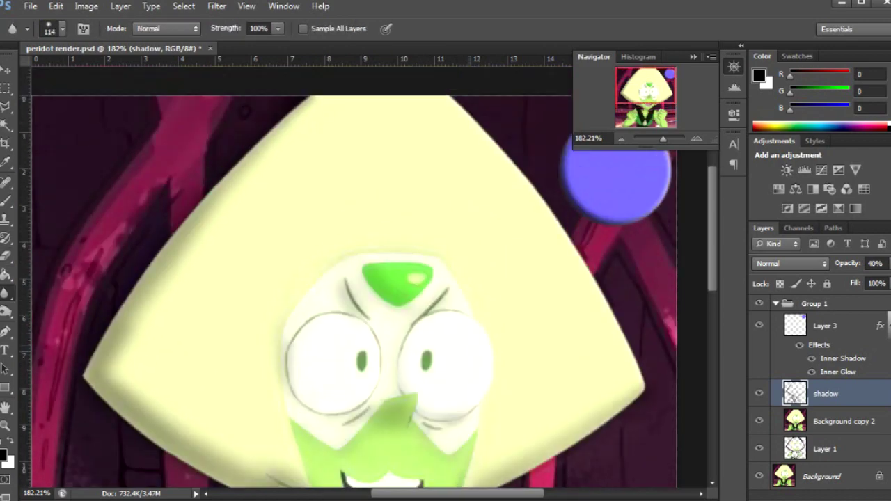
{"action": "scroll", "coordinate": [348, 279], "scroll_direction": "down", "scroll_amount": 1}
{"action": "key", "text": "ctrl+minus"}
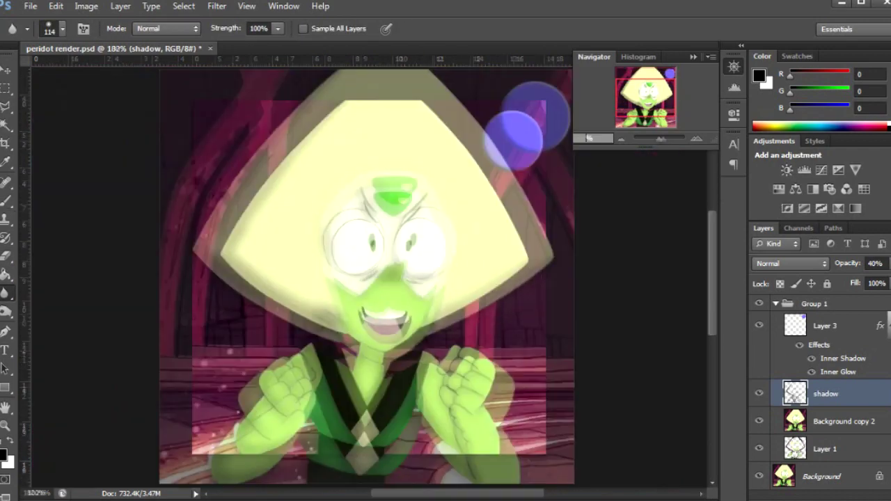
{"action": "scroll", "coordinate": [369, 276], "scroll_direction": "up", "scroll_amount": 5}
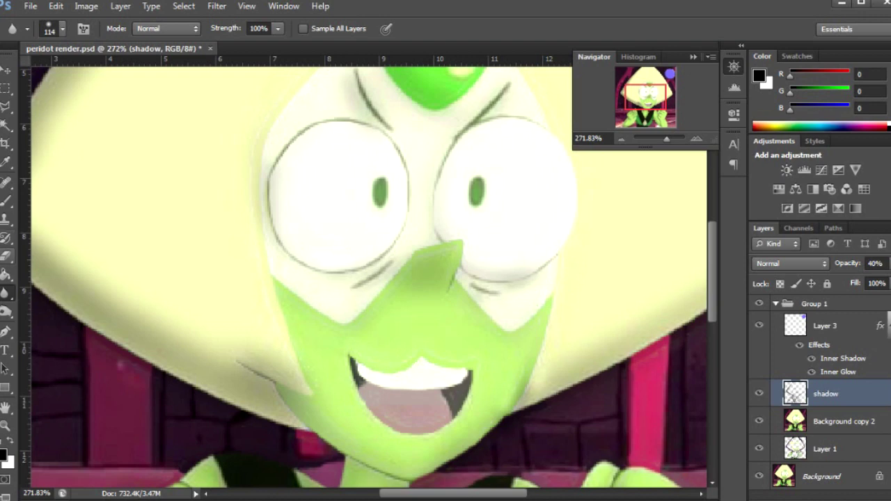
{"action": "key", "text": "e"}
{"action": "mouse_move", "coordinate": [273, 395]}
{"action": "left_mouse_down"}
{"action": "mouse_move", "coordinate": [174, 335]}
{"action": "mouse_move", "coordinate": [28, 265]}
{"action": "left_mouse_up"}
{"action": "mouse_move", "coordinate": [143, 236]}
{"action": "left_mouse_down"}
{"action": "mouse_move", "coordinate": [139, 216]}
{"action": "mouse_move", "coordinate": [181, 205]}
{"action": "left_mouse_up"}
{"action": "scroll", "coordinate": [181, 206], "scroll_direction": "down", "scroll_amount": 5}
{"action": "left_click_drag", "start_coordinate": [293, 132], "coordinate": [268, 179]}
{"action": "key", "text": "r"}
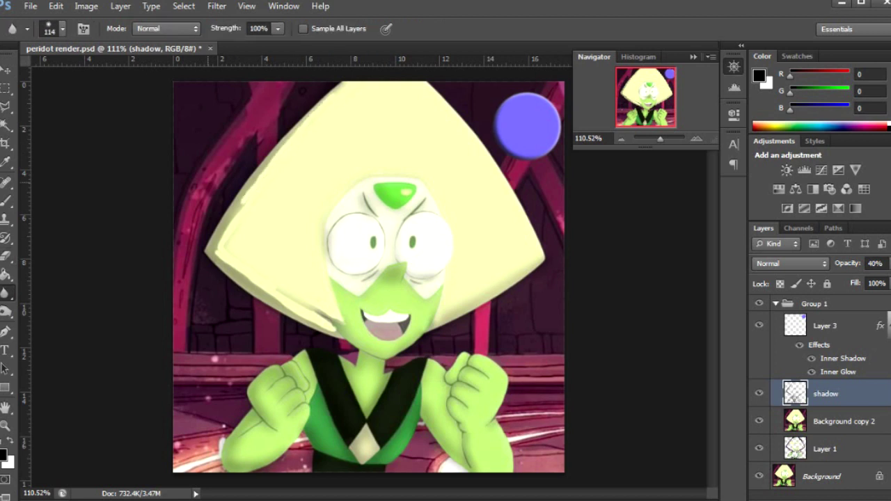
{"action": "left_click_drag", "start_coordinate": [334, 326], "coordinate": [237, 272]}
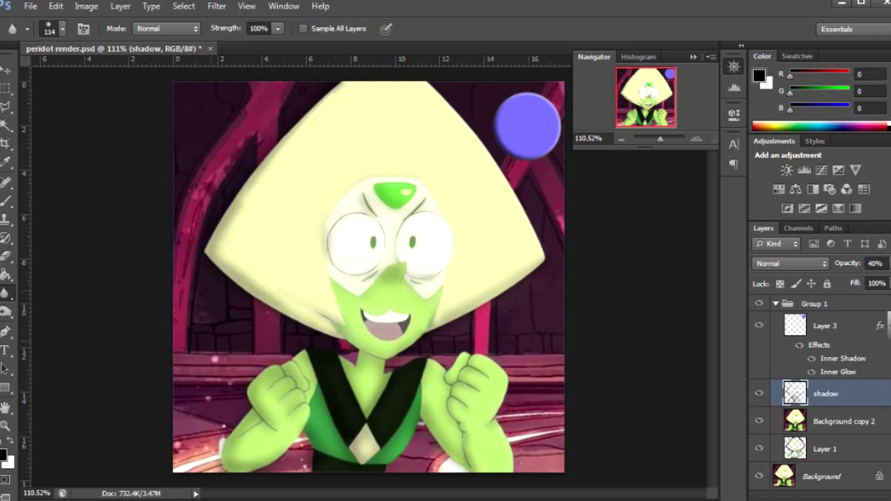
{"action": "key", "text": "e"}
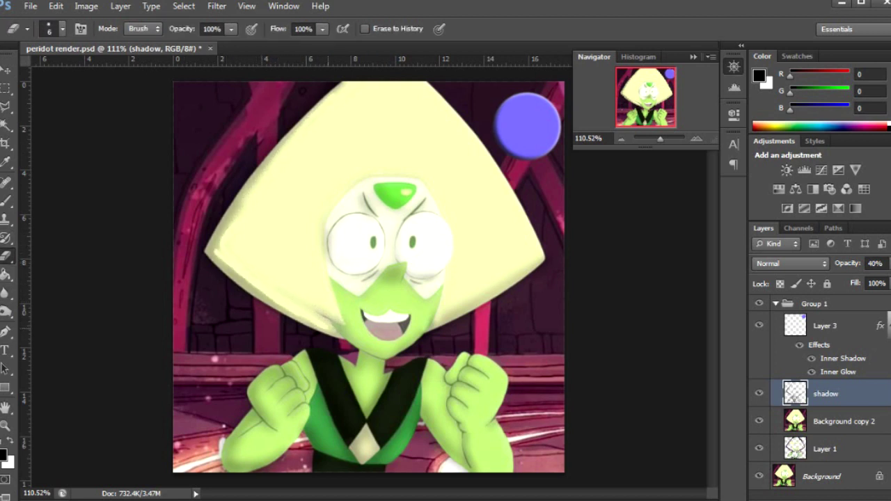
{"action": "key", "text": "r"}
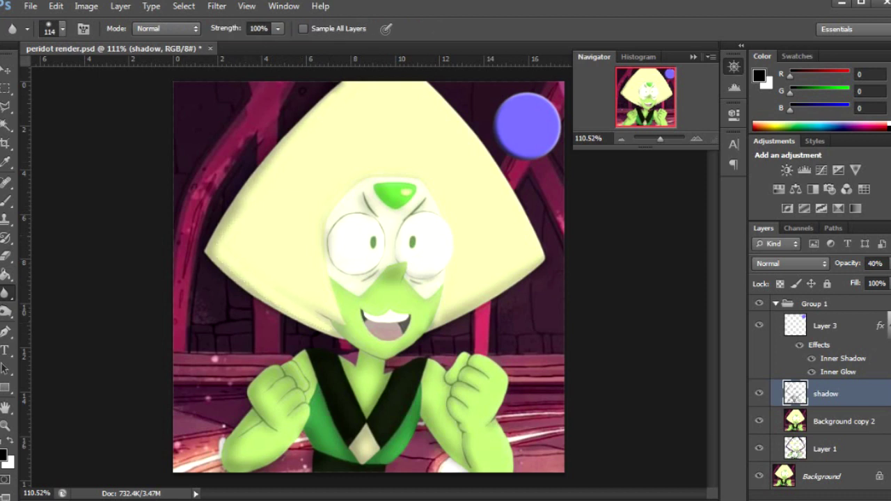
- Erase part of the shadow along the hair's lower-right edge and blur the remainder
{"action": "key", "text": "e"}
{"action": "left_click_drag", "start_coordinate": [543, 261], "coordinate": [447, 318]}
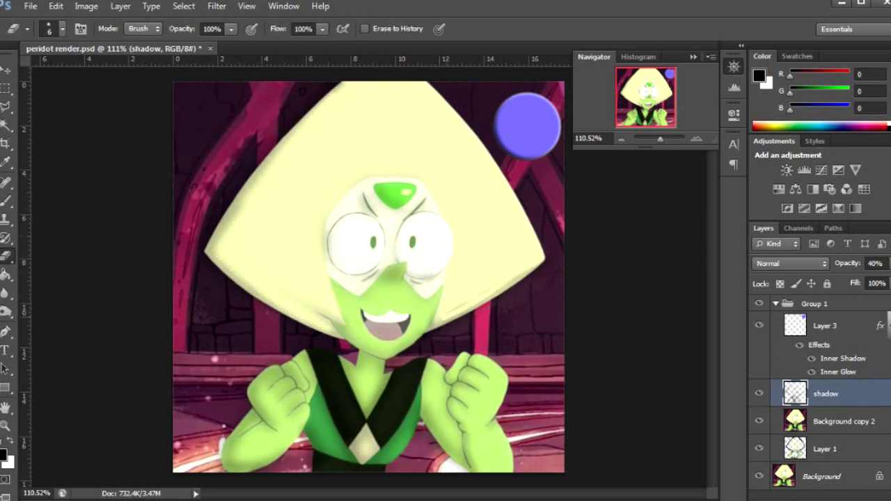
{"action": "key", "text": "r"}
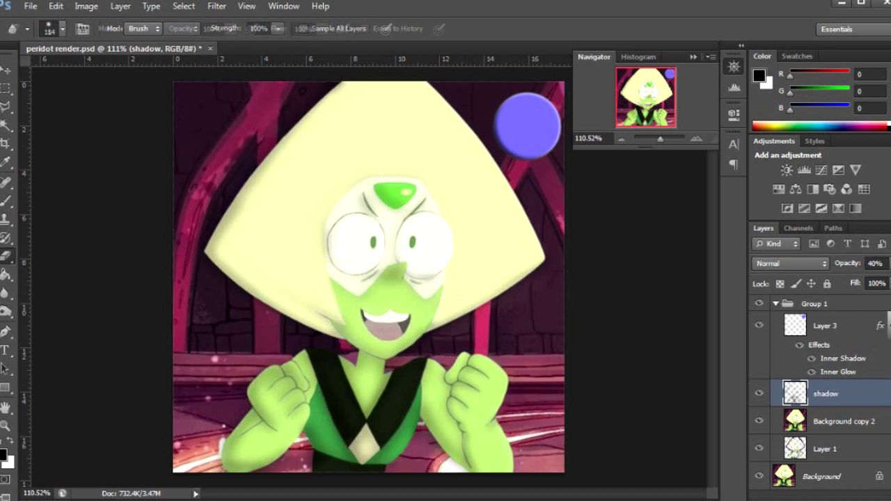
{"action": "key", "text": "e"}
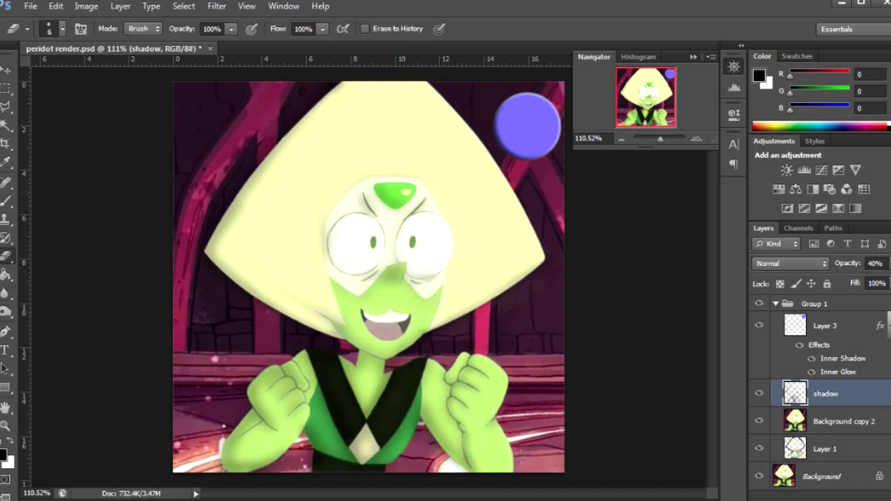
{"action": "key", "text": "r"}
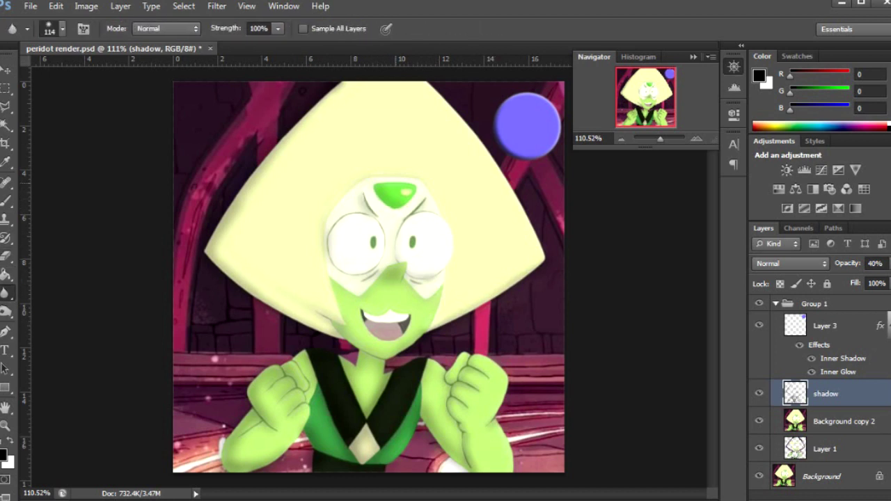
{"action": "key", "text": "e"}
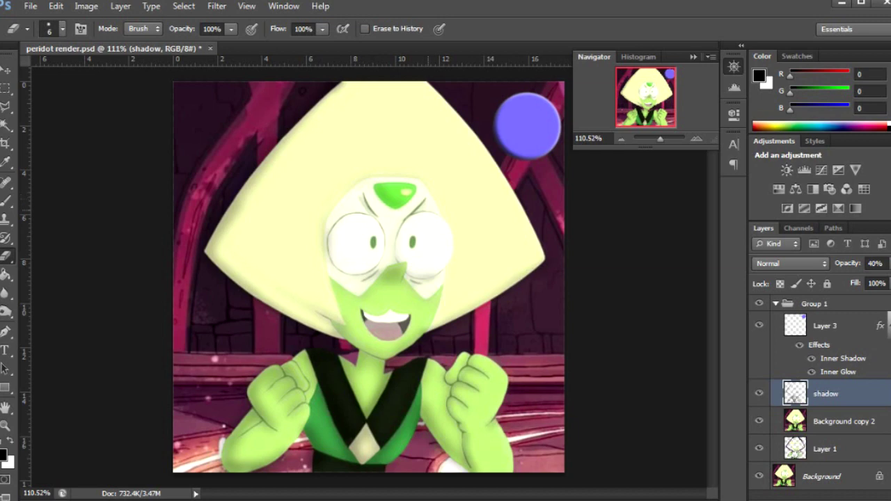
{"action": "key", "text": "r"}
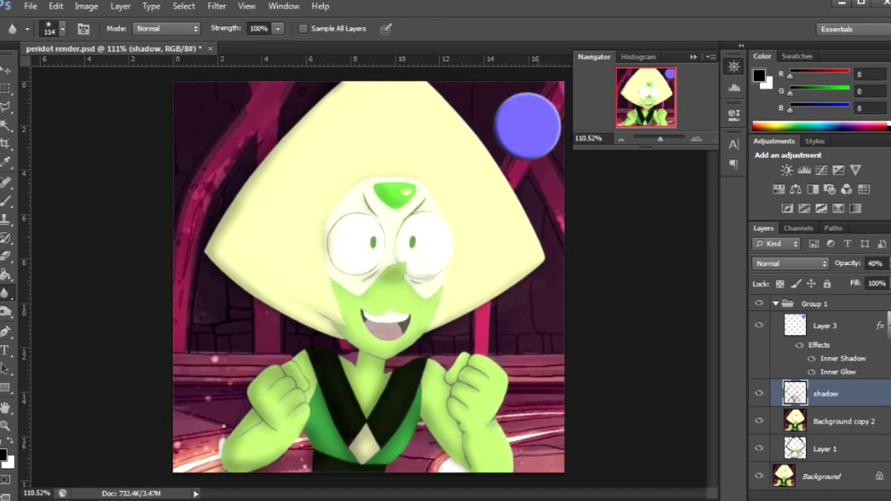
- Add a new layer above the shadow layer and name it "shadow 2"
{"action": "key", "text": "ctrl+shift+alt+n"}
{"action": "double_click", "coordinate": [826, 394]}
{"action": "type", "text": "shadow 2"}
{"action": "key", "text": "Return"}
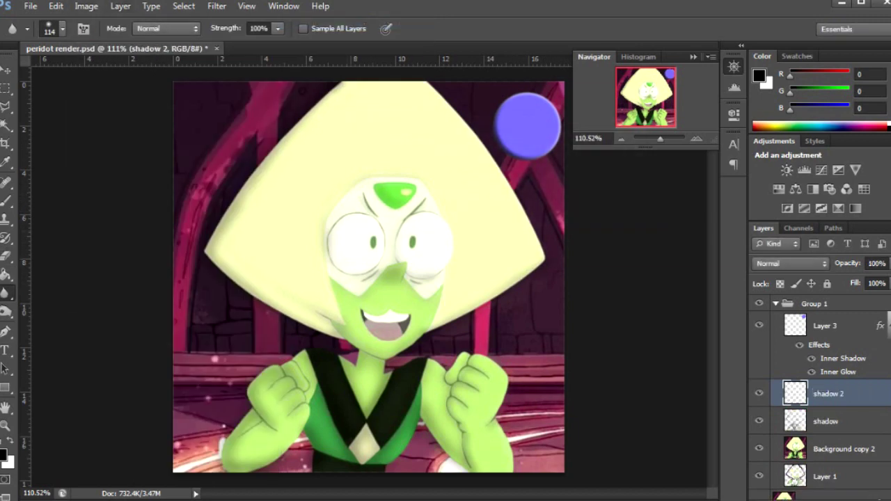
- With a 3 px brush, paint thin black lines along the hair's lower-left edge and the crease beside the cheek
{"action": "key", "text": "b"}
{"action": "left_click", "coordinate": [62, 29]}
{"action": "type", "text": "3"}
{"action": "key", "text": "Return"}
{"action": "left_click_drag", "start_coordinate": [205, 252], "coordinate": [408, 385]}
{"action": "key", "text": "ctrl+z"}
{"action": "scroll", "coordinate": [294, 277], "scroll_direction": "up", "scroll_amount": 5}
{"action": "mouse_move", "coordinate": [97, 222]}
{"action": "left_mouse_down"}
{"action": "mouse_move", "coordinate": [256, 346]}
{"action": "mouse_move", "coordinate": [409, 416]}
{"action": "left_mouse_up"}
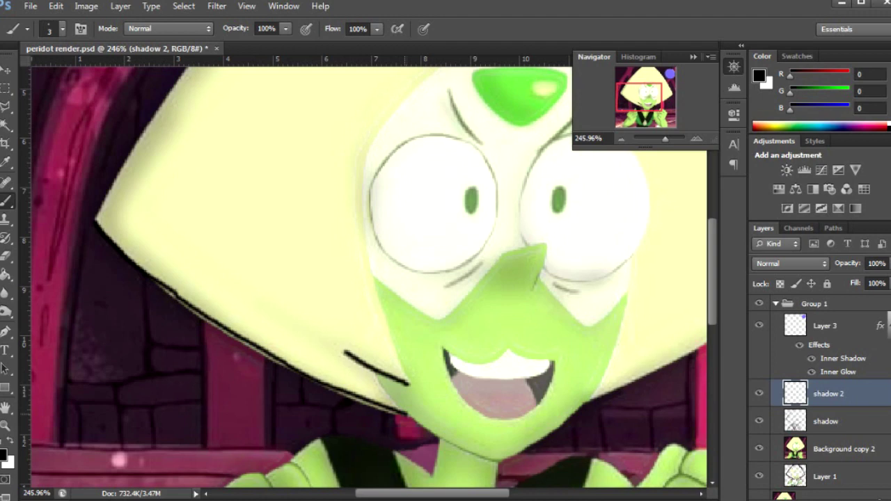
- Blur the thin hair lines and set the shadow 2 layer's opacity to 80%
{"action": "scroll", "coordinate": [363, 277], "scroll_direction": "up", "scroll_amount": 2}
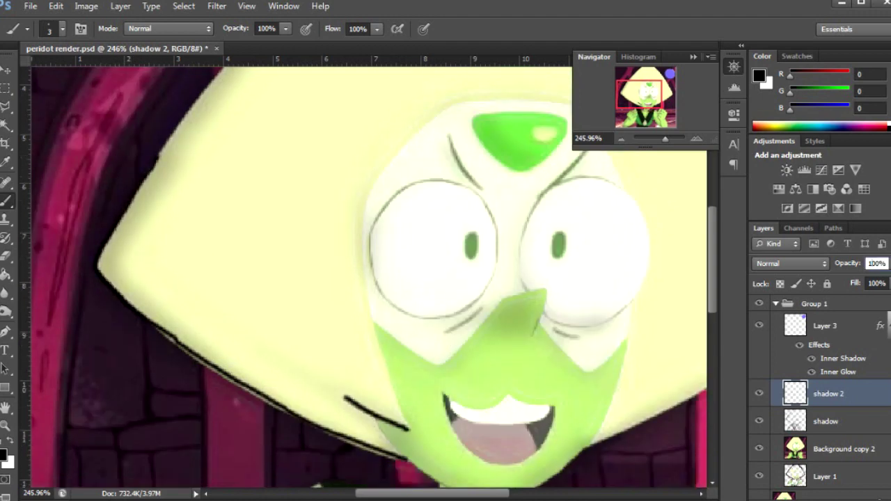
{"action": "key", "text": "r"}
{"action": "scroll", "coordinate": [363, 277], "scroll_direction": "down", "scroll_amount": 1}
{"action": "mouse_move", "coordinate": [132, 293]}
{"action": "left_mouse_down"}
{"action": "mouse_move", "coordinate": [230, 362]}
{"action": "mouse_move", "coordinate": [393, 428]}
{"action": "left_mouse_up"}
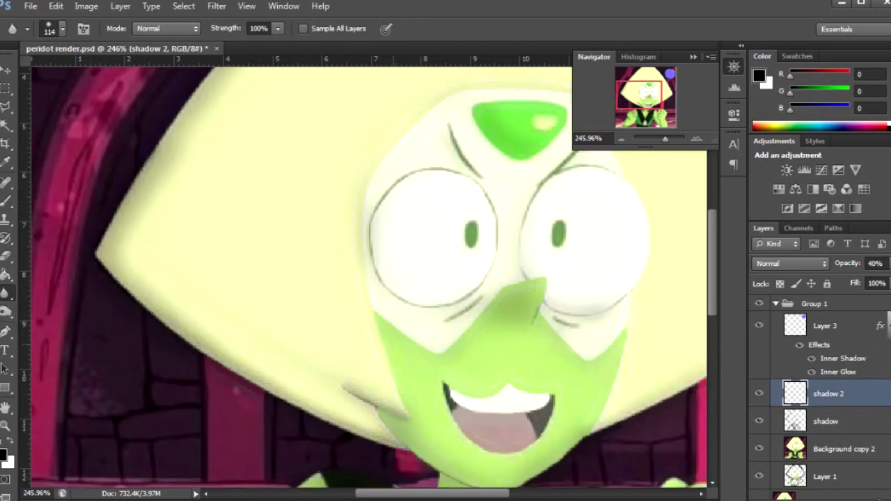
{"action": "key", "text": "b"}
{"action": "key", "text": "8"}
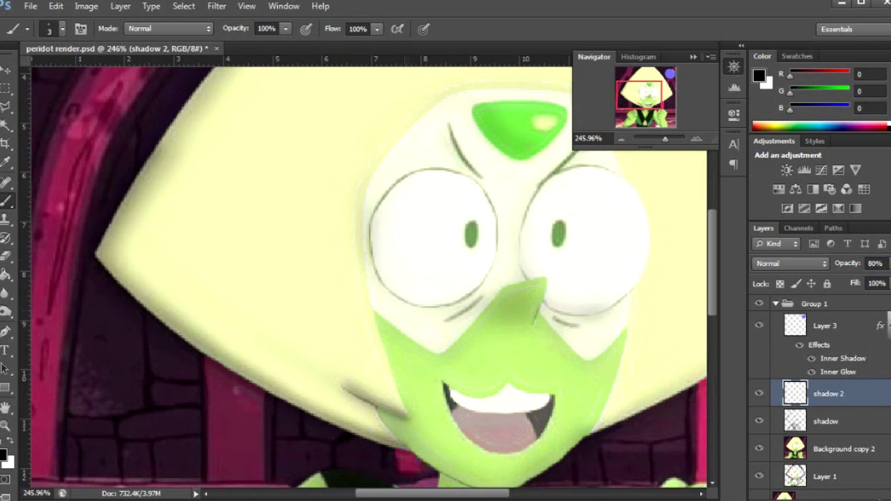
- Paint thin black lines along the lower-left edges of both eyes and the forehead gem, redoing unwanted strokes
{"action": "mouse_move", "coordinate": [377, 273]}
{"action": "left_mouse_down"}
{"action": "mouse_move", "coordinate": [422, 309]}
{"action": "mouse_move", "coordinate": [460, 312]}
{"action": "left_mouse_up"}
{"action": "key", "text": "ctrl+z"}
{"action": "key", "text": "ctrl+z"}
{"action": "left_click_drag", "start_coordinate": [376, 268], "coordinate": [435, 308]}
{"action": "scroll", "coordinate": [495, 160], "scroll_direction": "up", "scroll_amount": 2}
{"action": "left_click_drag", "start_coordinate": [473, 142], "coordinate": [517, 182]}
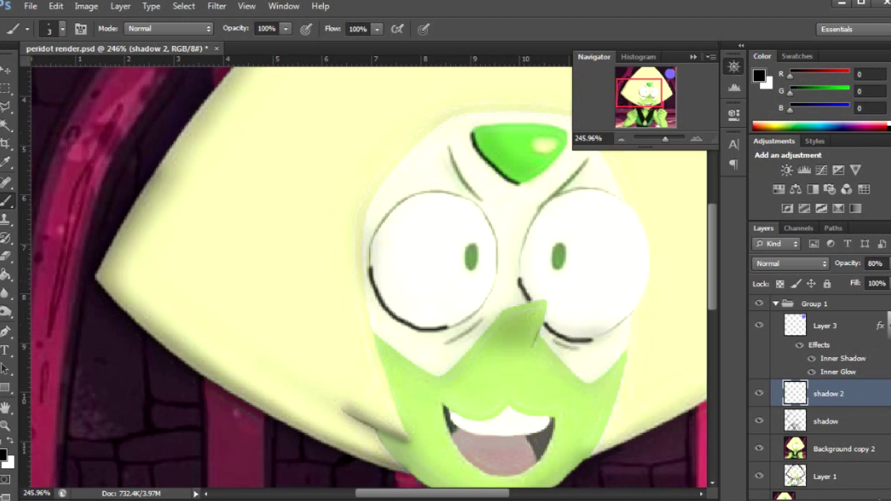
- Blur the thin lines on the eyes and gem, stepping back unwanted strokes and cleaning up the excess
{"action": "key", "text": "r"}
{"action": "key", "text": "ctrl+alt+z"}
{"action": "key", "text": "ctrl+alt+z"}
{"action": "key", "text": "ctrl+alt+z"}
{"action": "key", "text": "e"}
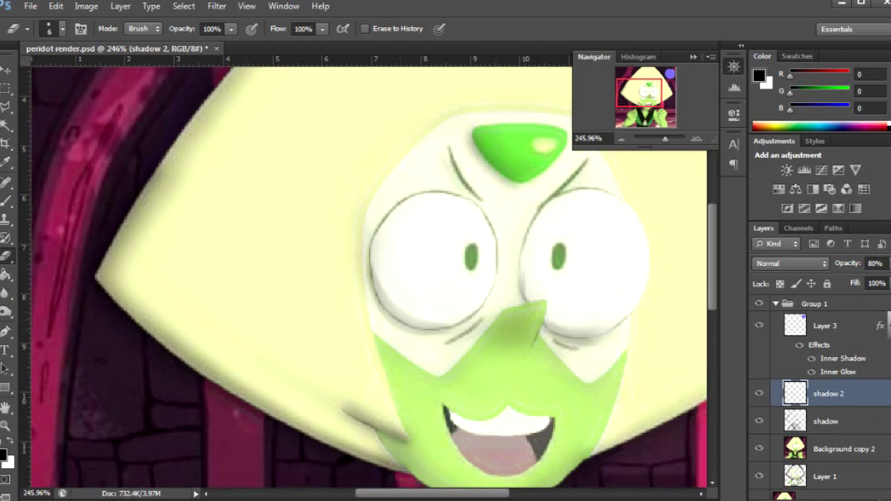
{"action": "key", "text": "r"}
- Deepen the shadow on the nose, blur it, and erase the excess
{"action": "scroll", "coordinate": [530, 289], "scroll_direction": "down", "scroll_amount": 5}
{"action": "key", "text": "b"}
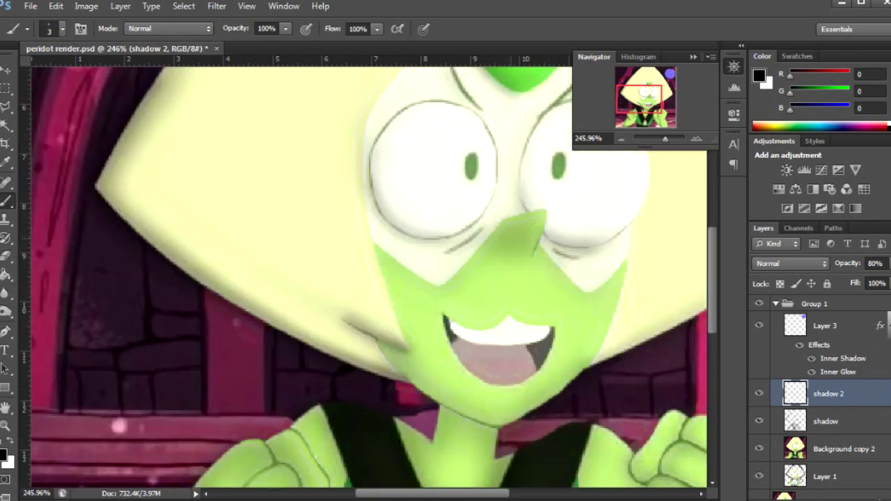
{"action": "key", "text": "r"}
{"action": "left_click_drag", "start_coordinate": [509, 238], "coordinate": [530, 255]}
{"action": "key", "text": "b"}
{"action": "key", "text": "r"}
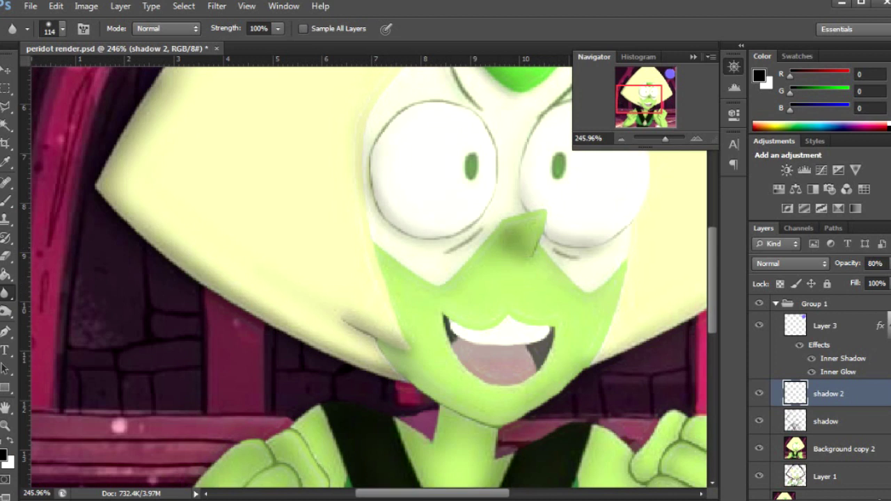
{"action": "key", "text": "e"}
{"action": "key", "text": "r"}
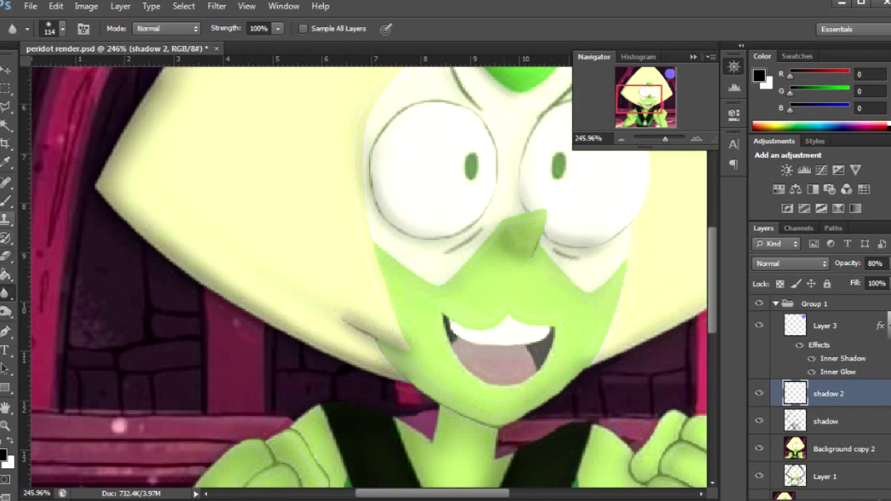
- Paint thin shadow lines beneath the lower points of the white face mask, undoing an unwanted stroke, and blur them
{"action": "key", "text": "b"}
{"action": "mouse_move", "coordinate": [374, 247]}
{"action": "left_mouse_down"}
{"action": "mouse_move", "coordinate": [438, 287]}
{"action": "mouse_move", "coordinate": [500, 224]}
{"action": "mouse_move", "coordinate": [374, 247]}
{"action": "mouse_move", "coordinate": [439, 287]}
{"action": "mouse_move", "coordinate": [500, 225]}
{"action": "left_mouse_up"}
{"action": "key", "text": "ctrl+z"}
{"action": "key", "text": "r"}
{"action": "key", "text": "b"}
{"action": "mouse_move", "coordinate": [596, 289]}
{"action": "left_mouse_down"}
{"action": "mouse_move", "coordinate": [627, 263]}
{"action": "mouse_move", "coordinate": [542, 251]}
{"action": "left_mouse_up"}
{"action": "key", "text": "r"}
{"action": "mouse_move", "coordinate": [627, 265]}
{"action": "left_mouse_down"}
{"action": "mouse_move", "coordinate": [539, 252]}
{"action": "mouse_move", "coordinate": [627, 286]}
{"action": "left_mouse_up"}
- On the shadow layer, paint shadows around the mouth outline and below the upper teeth, and blur them
{"action": "left_click", "coordinate": [826, 421]}
{"action": "key", "text": "b"}
{"action": "mouse_move", "coordinate": [447, 317]}
{"action": "left_mouse_down"}
{"action": "mouse_move", "coordinate": [543, 326]}
{"action": "mouse_move", "coordinate": [563, 370]}
{"action": "mouse_move", "coordinate": [491, 388]}
{"action": "left_mouse_up"}
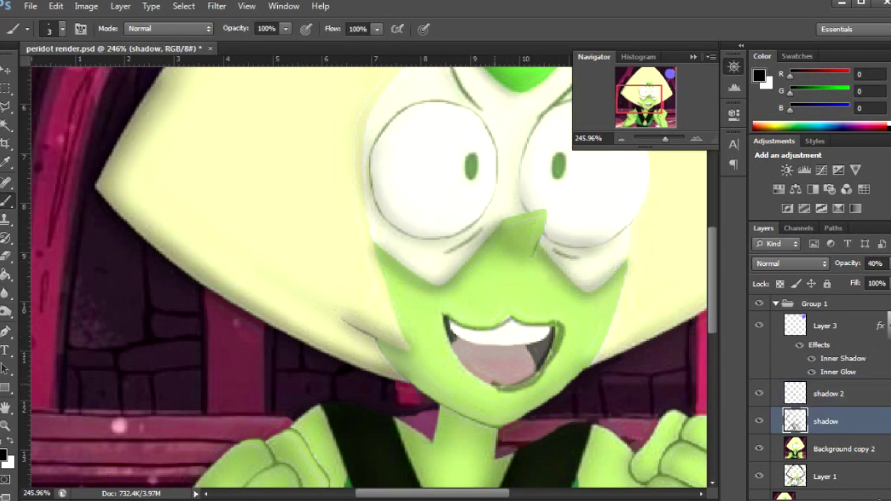
{"action": "mouse_move", "coordinate": [529, 324]}
{"action": "left_mouse_down"}
{"action": "mouse_move", "coordinate": [447, 322]}
{"action": "mouse_move", "coordinate": [546, 344]}
{"action": "mouse_move", "coordinate": [463, 344]}
{"action": "left_mouse_up"}
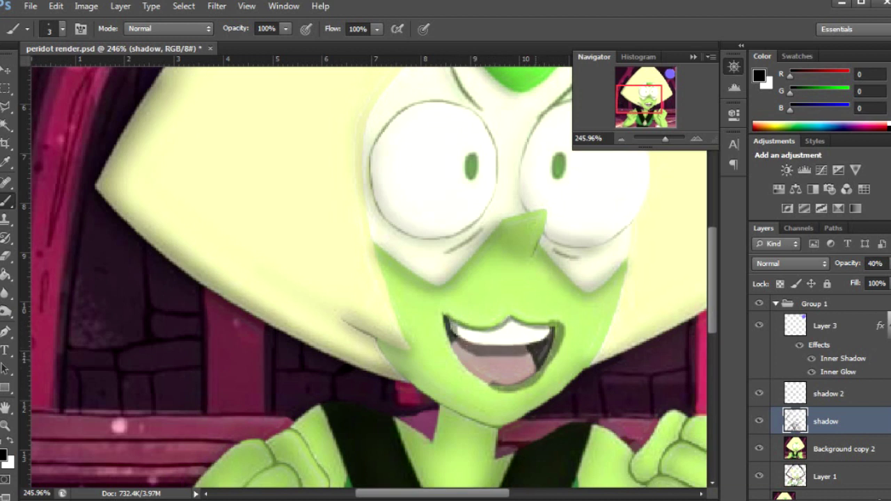
{"action": "key", "text": "r"}
{"action": "left_click_drag", "start_coordinate": [452, 327], "coordinate": [550, 348]}
{"action": "mouse_move", "coordinate": [487, 392]}
{"action": "left_mouse_down"}
{"action": "mouse_move", "coordinate": [550, 383]}
{"action": "mouse_move", "coordinate": [537, 380]}
{"action": "left_mouse_up"}
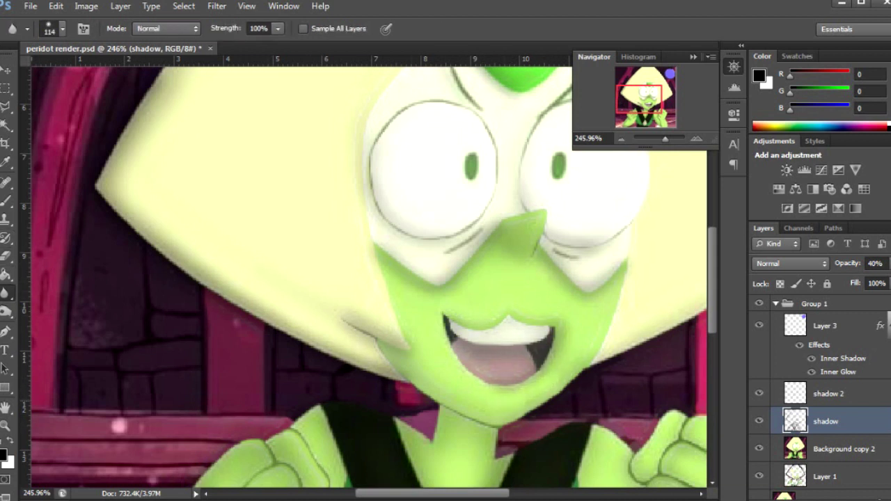
- Add a thin shadow along the upper lip over the teeth, undoing an unwanted stroke, and blur it softly
{"action": "key", "text": "b"}
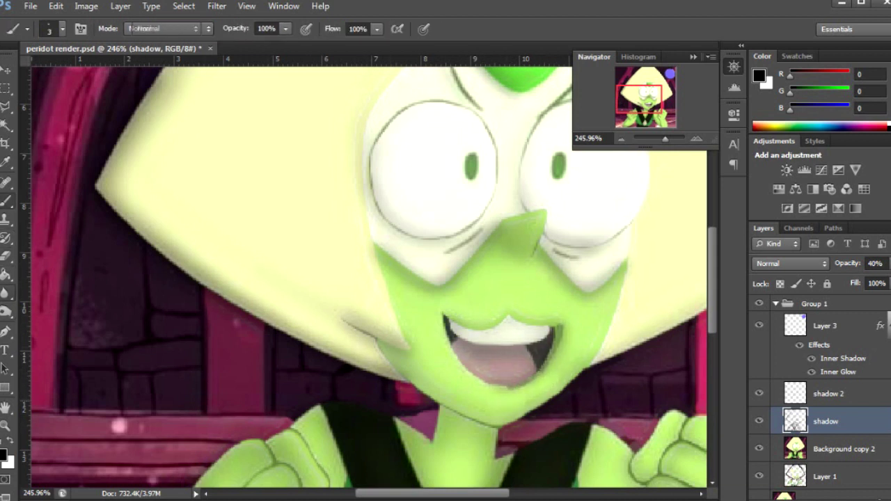
{"action": "key", "text": "r"}
{"action": "key", "text": "alt+shift+bracketright"}
{"action": "key", "text": "b"}
{"action": "left_click_drag", "start_coordinate": [556, 328], "coordinate": [534, 380]}
{"action": "key", "text": "ctrl+z"}
{"action": "key", "text": "alt+bracketleft"}
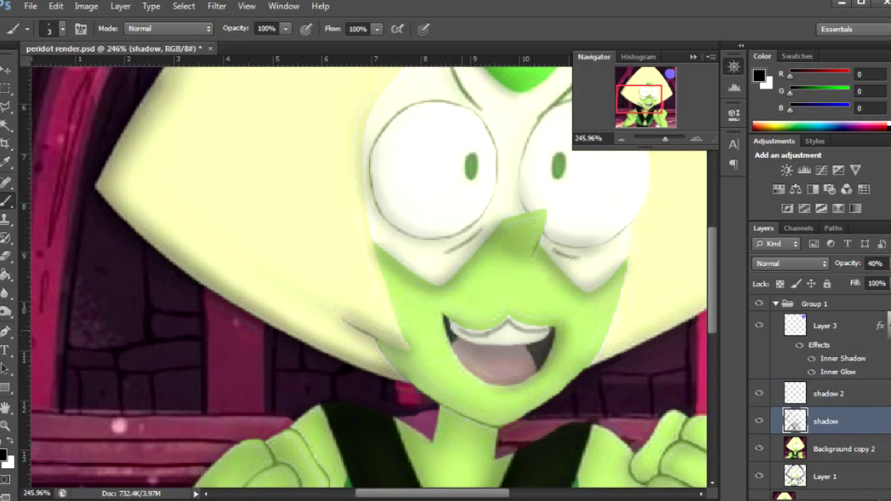
{"action": "key", "text": "r"}
{"action": "key", "text": "b"}
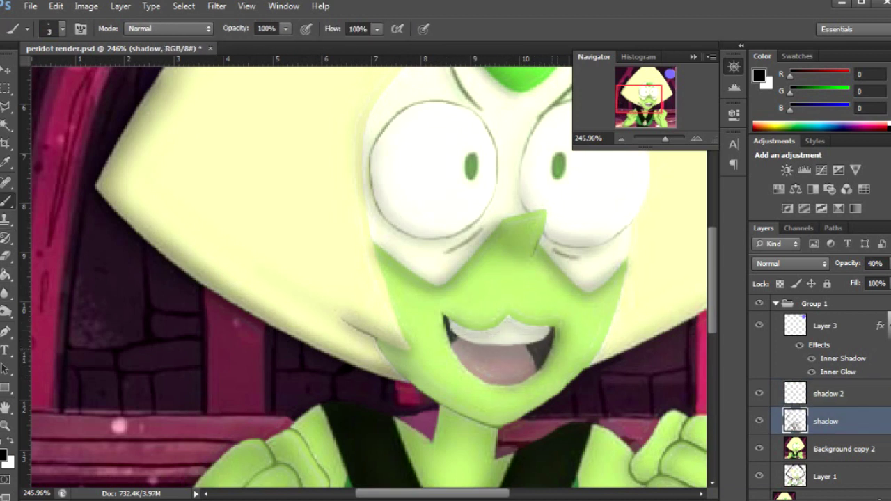
{"action": "key", "text": "r"}
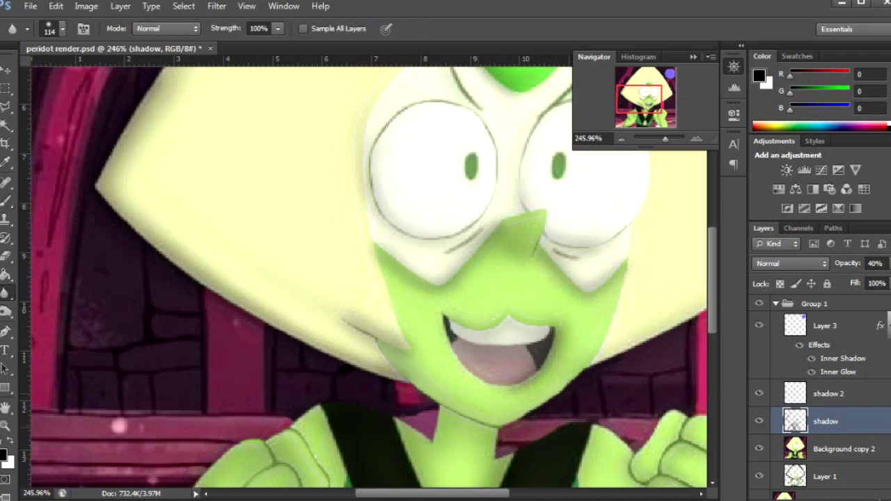
{"action": "scroll", "coordinate": [368, 277], "scroll_direction": "up", "scroll_amount": 2}
{"action": "key", "text": "b"}
{"action": "key", "text": "r"}
{"action": "key", "text": "b"}
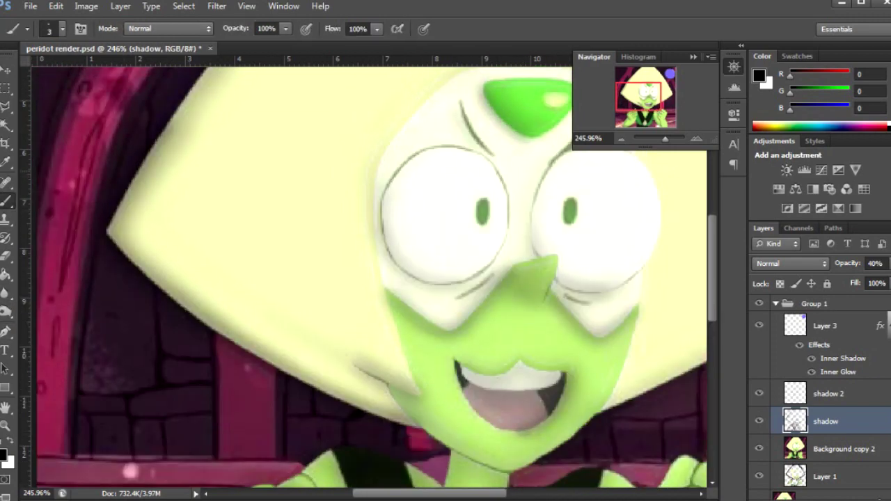
{"action": "scroll", "coordinate": [368, 277], "scroll_direction": "right", "scroll_amount": 4}
{"action": "scroll", "coordinate": [368, 277], "scroll_direction": "down", "scroll_amount": 2}
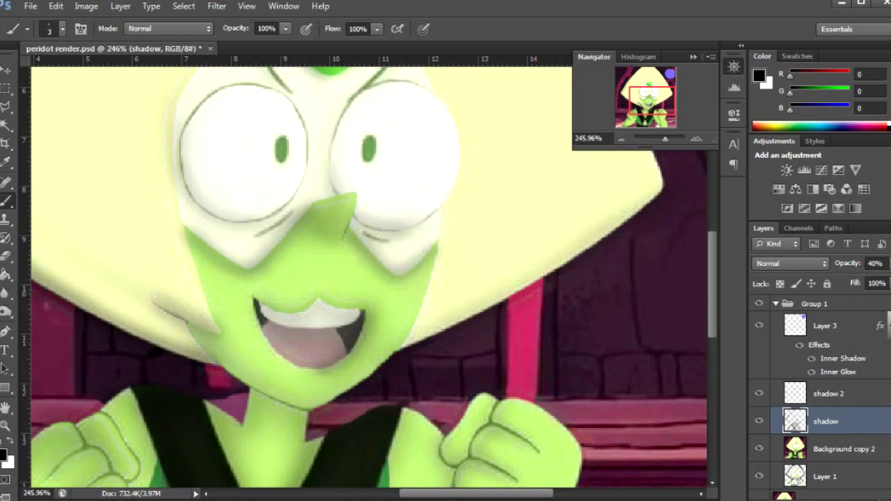
{"action": "scroll", "coordinate": [363, 278], "scroll_direction": "down", "scroll_amount": 1}
{"action": "key", "text": "alt+bracketright"}
{"action": "key", "text": "r"}
{"action": "key", "text": "e"}
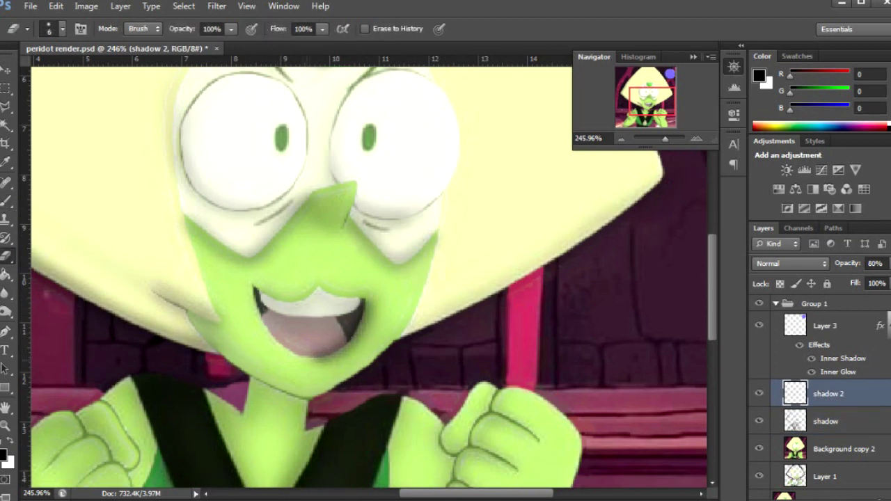
{"action": "key", "text": "alt+bracketleft"}
{"action": "key", "text": "r"}
- On the shadow 2 layer, paint a thin black line along the left jaw down to the chin and blur it
{"action": "key", "text": "alt+bracketright"}
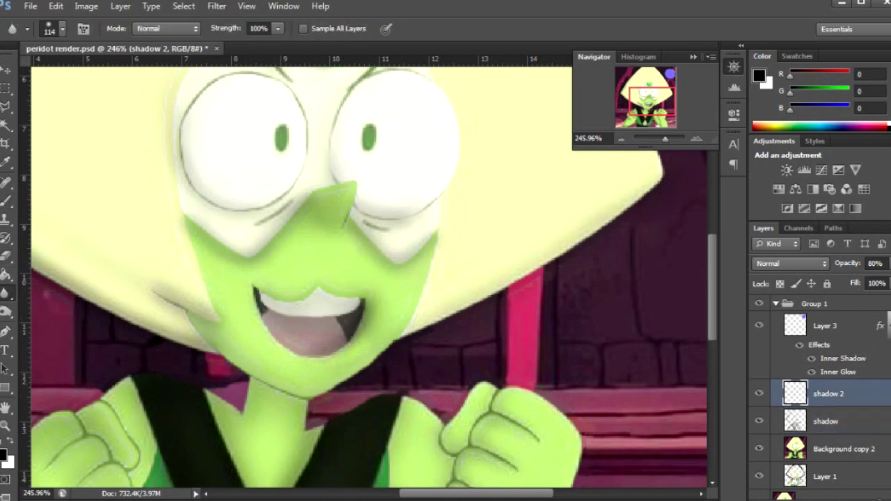
{"action": "key", "text": "b"}
{"action": "key", "text": "r"}
{"action": "key", "text": "e"}
{"action": "key", "text": "b"}
{"action": "left_click_drag", "start_coordinate": [185, 310], "coordinate": [298, 397]}
{"action": "key", "text": "r"}
{"action": "left_click_drag", "start_coordinate": [188, 315], "coordinate": [306, 402]}
- Paint a black line along the neck's left edge and under the chin, and blur it
{"action": "scroll", "coordinate": [248, 334], "scroll_direction": "down", "scroll_amount": 3}
{"action": "key", "text": "b"}
{"action": "left_click_drag", "start_coordinate": [248, 328], "coordinate": [312, 351]}
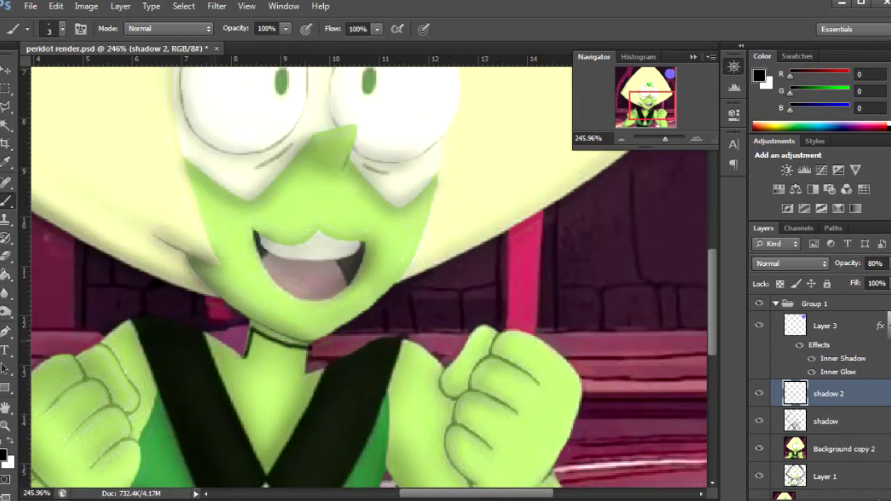
{"action": "key", "text": "r"}
{"action": "left_click_drag", "start_coordinate": [240, 326], "coordinate": [310, 362]}
- Paint black lines along the left forearm's outer edge, wrist fold and arm crease, and blur them
{"action": "key", "text": "b"}
{"action": "scroll", "coordinate": [369, 271], "scroll_direction": "down", "scroll_amount": 5}
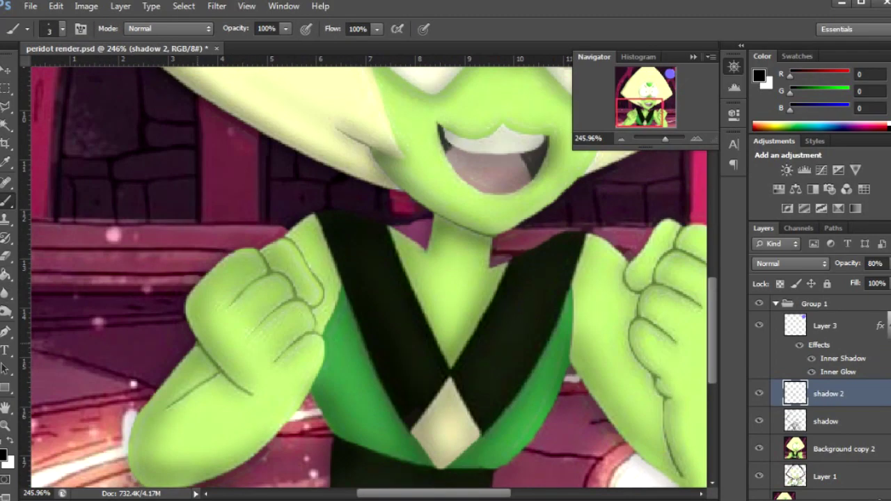
{"action": "mouse_move", "coordinate": [195, 345]}
{"action": "left_mouse_down"}
{"action": "mouse_move", "coordinate": [253, 391]}
{"action": "mouse_move", "coordinate": [137, 421]}
{"action": "mouse_move", "coordinate": [146, 488]}
{"action": "left_mouse_up"}
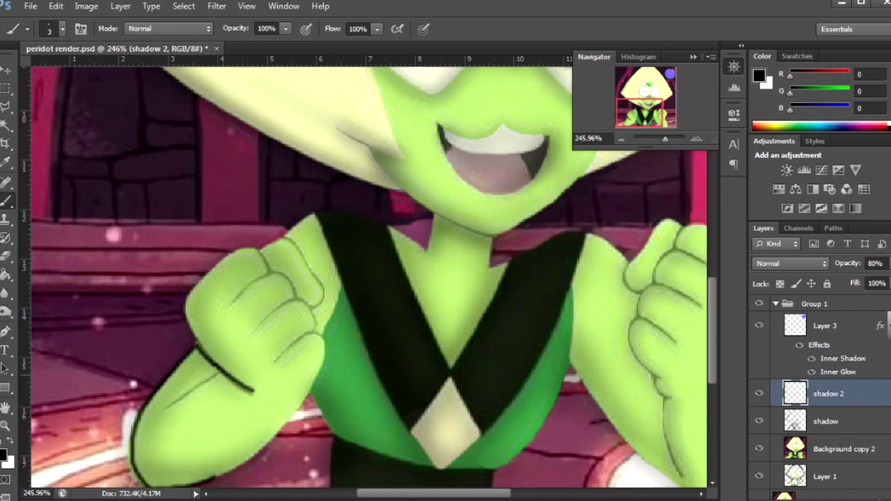
{"action": "left_click_drag", "start_coordinate": [215, 370], "coordinate": [164, 407]}
{"action": "key", "text": "r"}
{"action": "mouse_move", "coordinate": [253, 391]}
{"action": "left_mouse_down"}
{"action": "mouse_move", "coordinate": [195, 348]}
{"action": "mouse_move", "coordinate": [135, 480]}
{"action": "left_mouse_up"}
- Paint thin lines over the finger creases of the left fist and blur them
{"action": "key", "text": "b"}
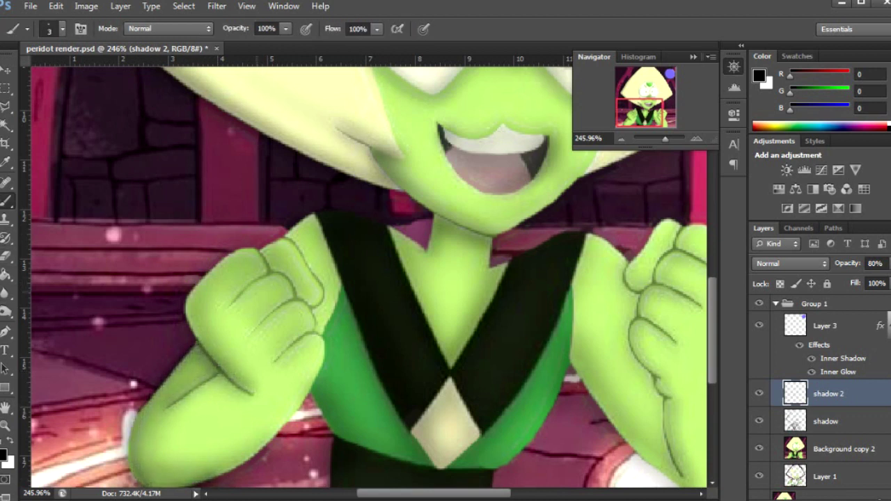
{"action": "left_click_drag", "start_coordinate": [231, 303], "coordinate": [264, 274]}
{"action": "left_click_drag", "start_coordinate": [271, 309], "coordinate": [296, 298]}
{"action": "key", "text": "r"}
{"action": "left_click_drag", "start_coordinate": [231, 302], "coordinate": [264, 274]}
{"action": "left_click_drag", "start_coordinate": [272, 309], "coordinate": [297, 298]}
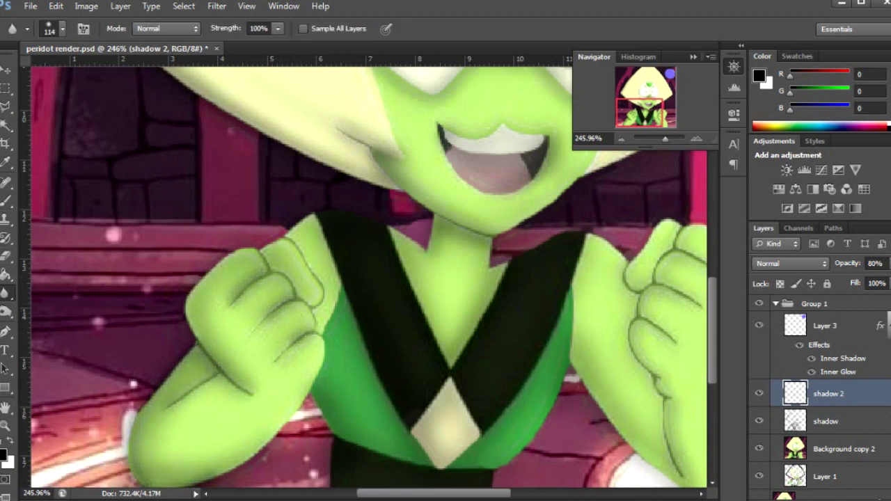
- Darken the crease between the thumb and fingers of the left fist with a blurred line
{"action": "key", "text": "e"}
{"action": "key", "text": "r"}
{"action": "key", "text": "b"}
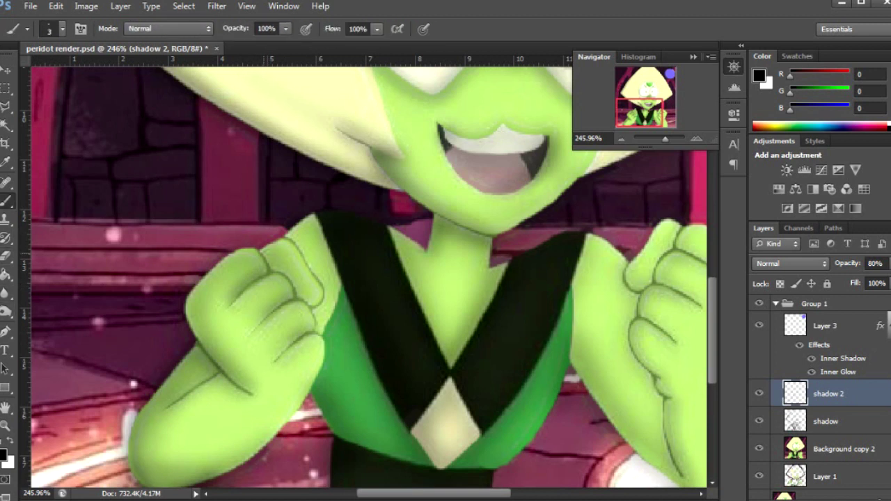
{"action": "key", "text": "r"}
{"action": "left_click_drag", "start_coordinate": [260, 256], "coordinate": [282, 273]}
- Paint thin shadow lines beside the left armpit and along the edges of the chest diamond, and blur them
{"action": "key", "text": "b"}
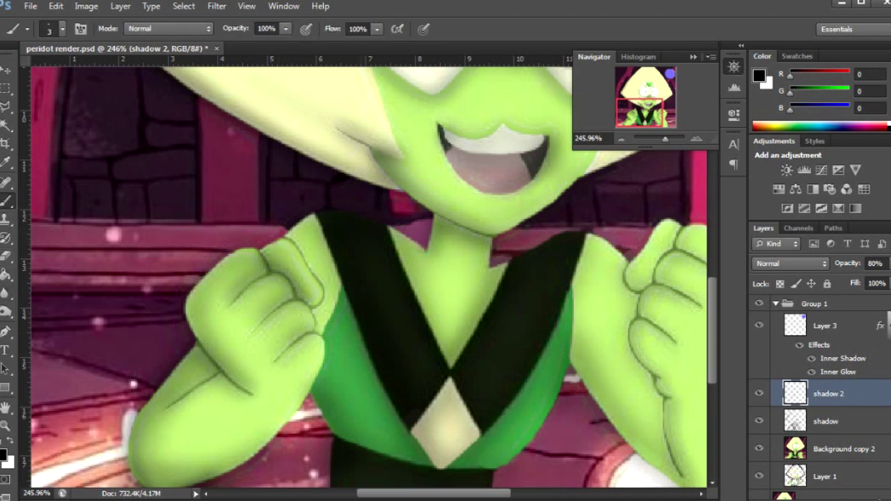
{"action": "left_click_drag", "start_coordinate": [341, 281], "coordinate": [319, 338]}
{"action": "key", "text": "r"}
{"action": "key", "text": "b"}
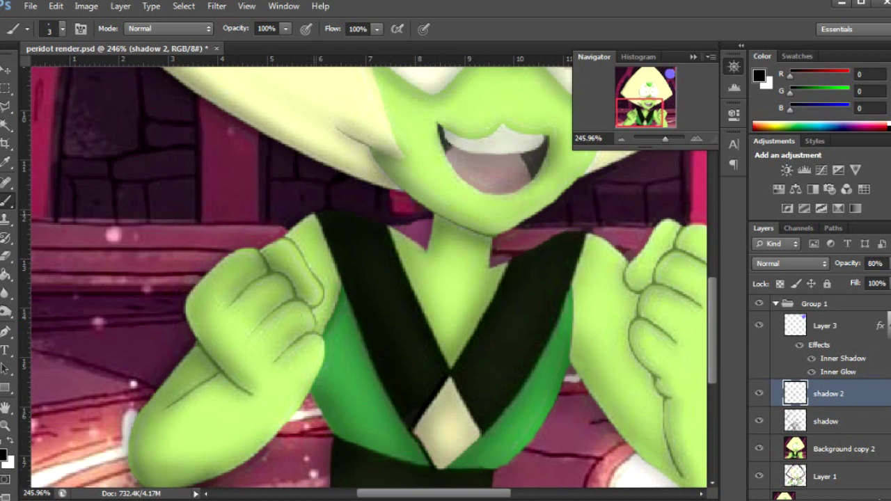
{"action": "key", "text": "r"}
{"action": "mouse_move", "coordinate": [317, 390]}
{"action": "left_mouse_down"}
{"action": "mouse_move", "coordinate": [322, 416]}
{"action": "mouse_move", "coordinate": [362, 456]}
{"action": "mouse_move", "coordinate": [507, 476]}
{"action": "left_mouse_up"}
- Paint a black line along the bottom edge of the green top and blur it
{"action": "key", "text": "b"}
{"action": "key", "text": "r"}
{"action": "key", "text": "b"}
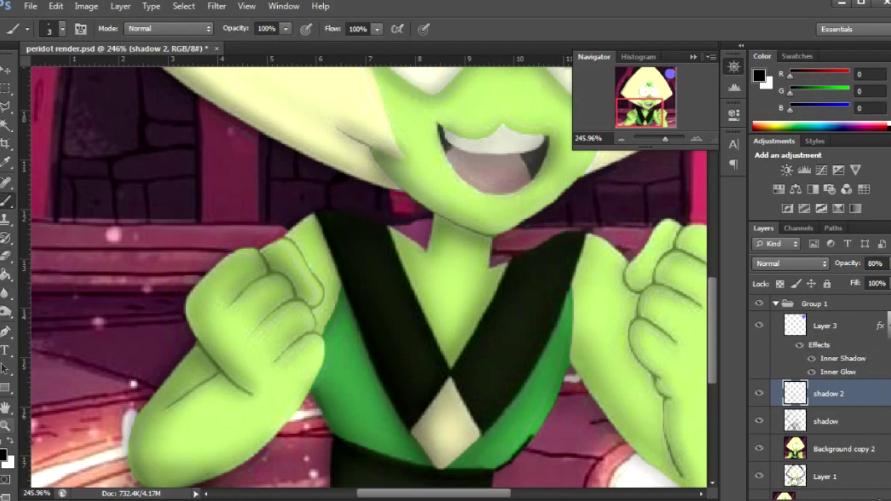
{"action": "key", "text": "r"}
{"action": "scroll", "coordinate": [369, 278], "scroll_direction": "up", "scroll_amount": 1}
{"action": "scroll", "coordinate": [369, 279], "scroll_direction": "down", "scroll_amount": 2}
{"action": "key", "text": "b"}
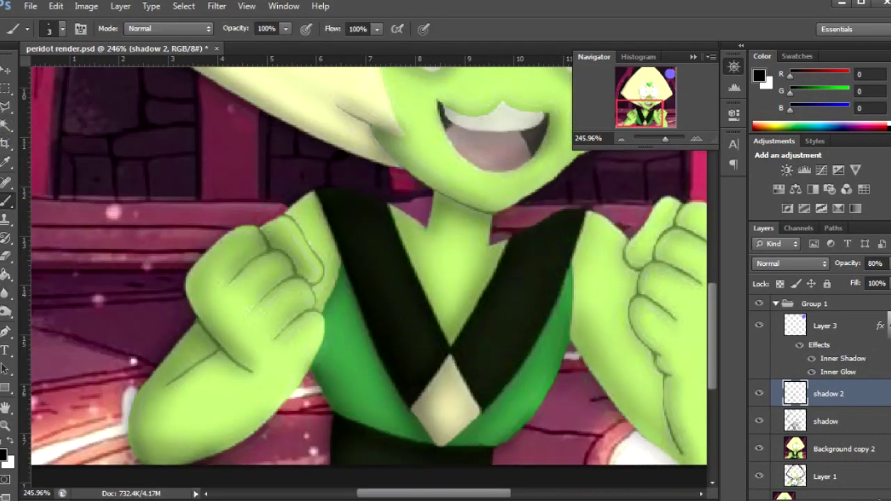
- Paint shadow lines along the inner edge of the right fist and the forearm fold, and blur them
{"action": "scroll", "coordinate": [369, 278], "scroll_direction": "right", "scroll_amount": 3}
{"action": "key", "text": "r"}
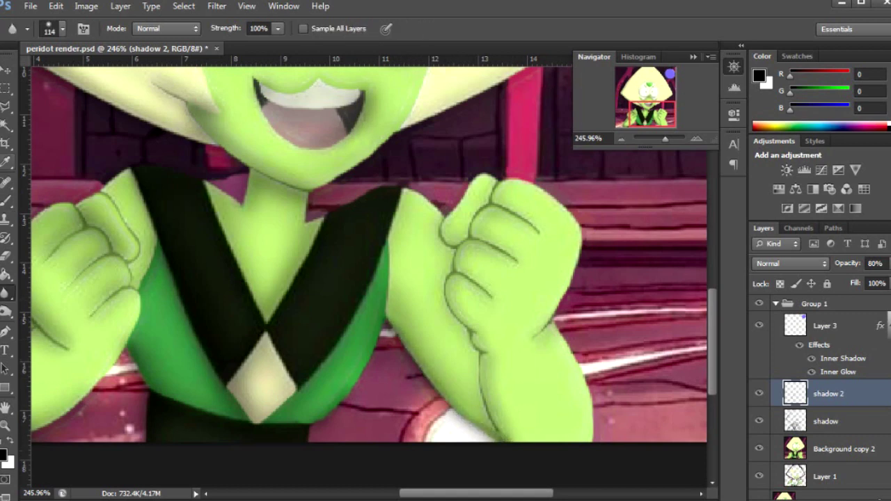
{"action": "key", "text": "b"}
{"action": "mouse_move", "coordinate": [446, 273]}
{"action": "left_mouse_down"}
{"action": "mouse_move", "coordinate": [477, 331]}
{"action": "mouse_move", "coordinate": [498, 427]}
{"action": "mouse_move", "coordinate": [487, 403]}
{"action": "left_mouse_up"}
{"action": "key", "text": "r"}
{"action": "key", "text": "b"}
- Paint black lines along the thumb outline and finger creases of the right fist, and blur them
{"action": "scroll", "coordinate": [369, 278], "scroll_direction": "up", "scroll_amount": 1}
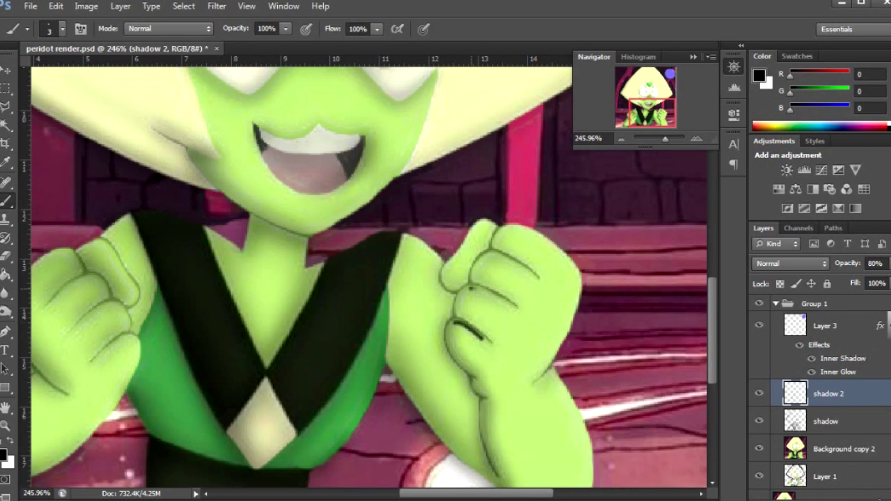
{"action": "left_click_drag", "start_coordinate": [465, 237], "coordinate": [496, 279]}
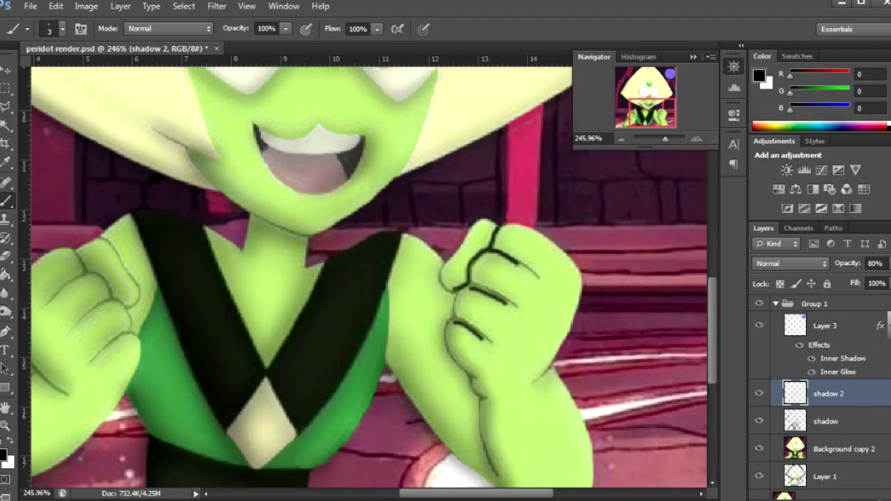
{"action": "key", "text": "r"}
{"action": "left_click_drag", "start_coordinate": [456, 230], "coordinate": [515, 306]}
{"action": "scroll", "coordinate": [369, 278], "scroll_direction": "up", "scroll_amount": 1}
{"action": "scroll", "coordinate": [369, 278], "scroll_direction": "up", "scroll_amount": 2}
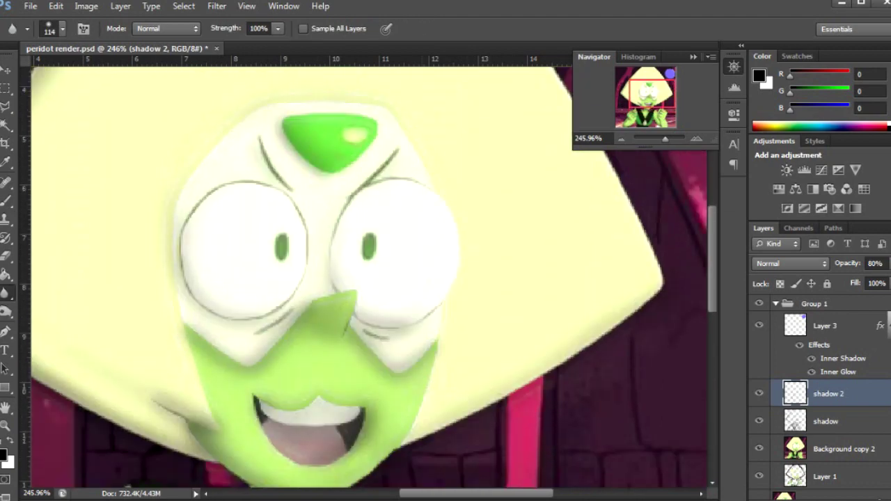
- On the shadow layer, erase a small highlight into the shading of the left elbow and blur it
{"action": "key", "text": "ctrl+1"}
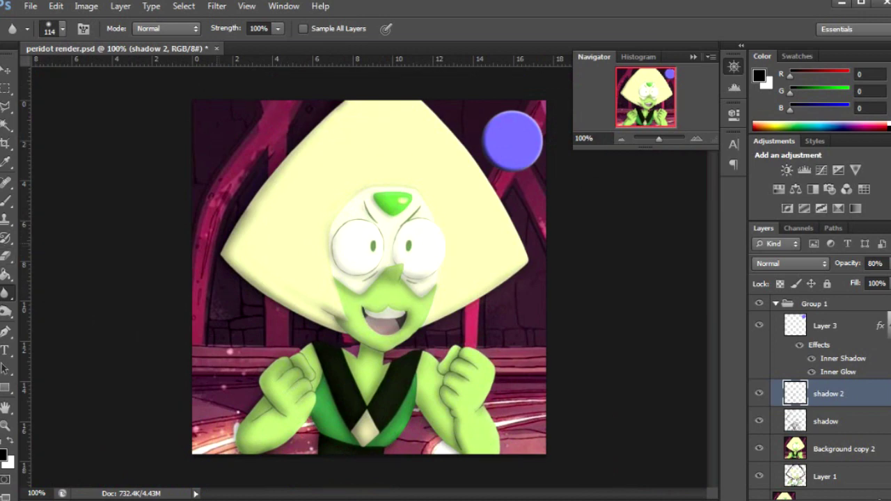
{"action": "left_click", "coordinate": [875, 263]}
{"action": "left_click", "coordinate": [826, 422]}
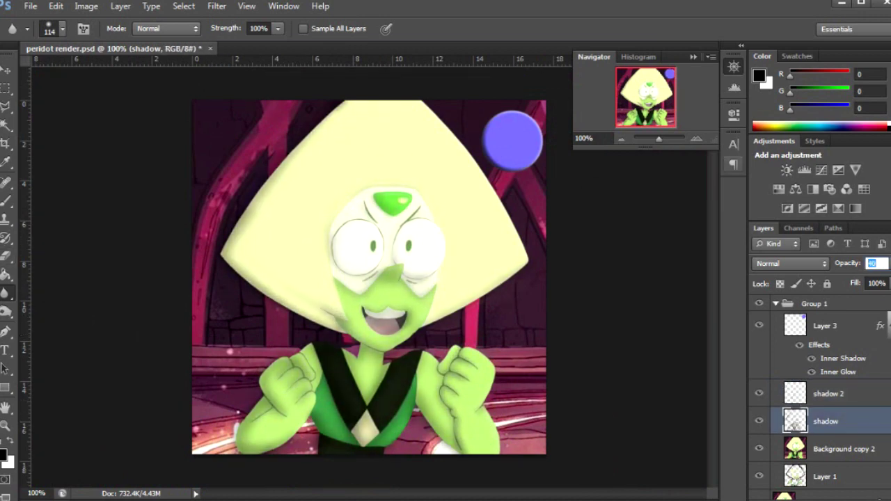
{"action": "scroll", "coordinate": [350, 252], "scroll_direction": "up", "scroll_amount": 2}
{"action": "key", "text": "e"}
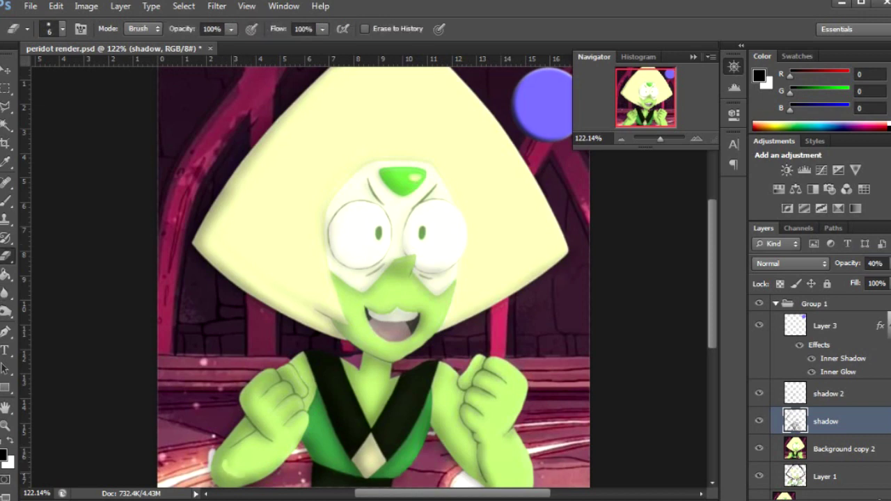
{"action": "key", "text": "r"}
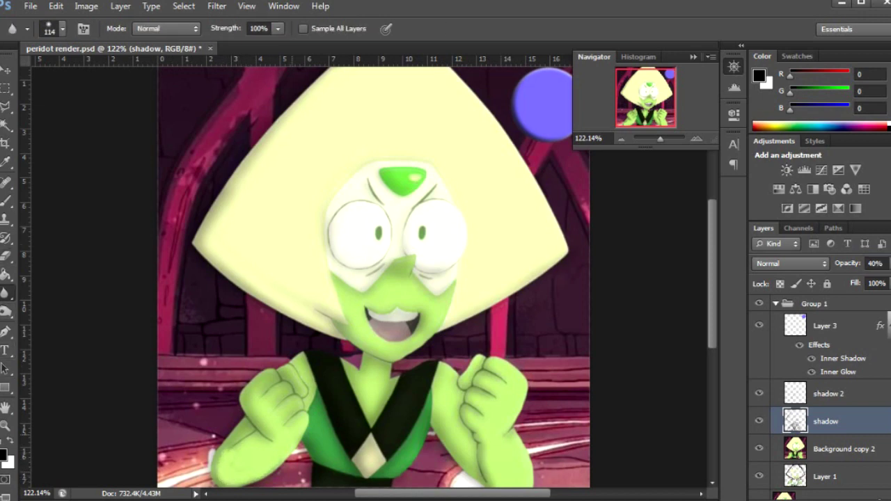
- Erase highlight streaks from the shading on the back and upper fingers of the left fist
{"action": "scroll", "coordinate": [285, 480], "scroll_direction": "up", "scroll_amount": 5}
{"action": "key", "text": "e"}
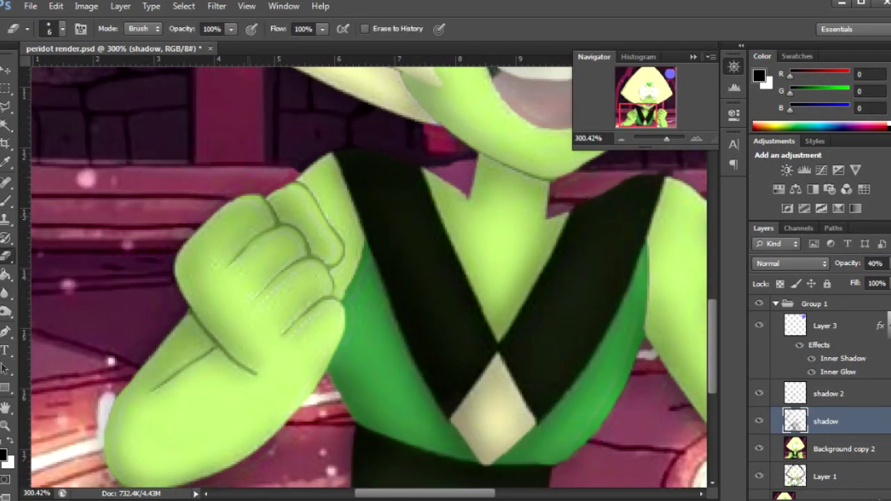
{"action": "left_click_drag", "start_coordinate": [254, 209], "coordinate": [199, 279]}
{"action": "left_click_drag", "start_coordinate": [278, 244], "coordinate": [243, 275]}
{"action": "left_click_drag", "start_coordinate": [306, 273], "coordinate": [275, 296]}
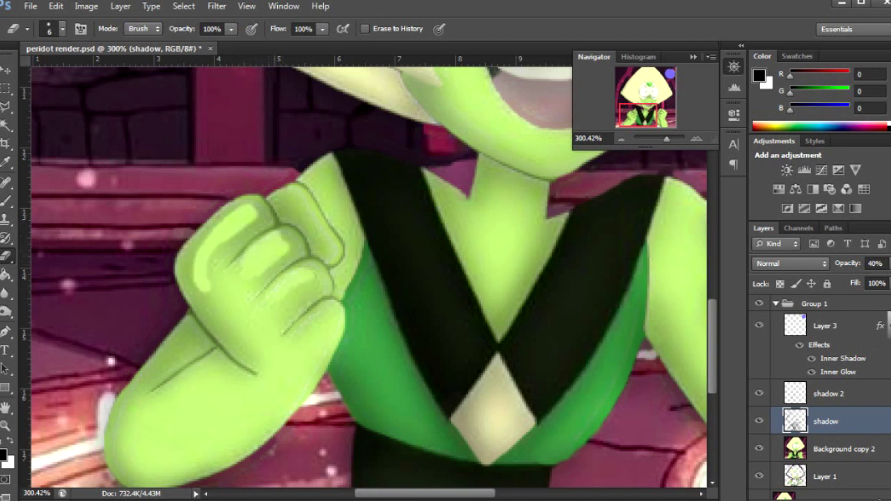
{"action": "left_click_drag", "start_coordinate": [289, 234], "coordinate": [254, 208]}
{"action": "mouse_move", "coordinate": [221, 247]}
{"action": "left_mouse_down"}
{"action": "mouse_move", "coordinate": [219, 226]}
{"action": "mouse_move", "coordinate": [229, 253]}
{"action": "left_mouse_up"}
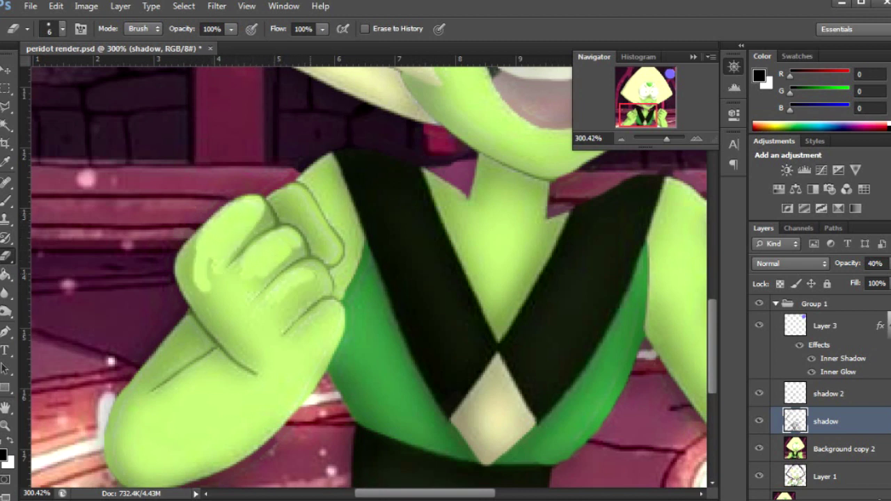
- Erase highlights on the lower fingers and thumb of the left fist, blur them, and select the shadow 2 layer
{"action": "left_click_drag", "start_coordinate": [301, 265], "coordinate": [302, 287]}
{"action": "left_click_drag", "start_coordinate": [291, 334], "coordinate": [332, 302]}
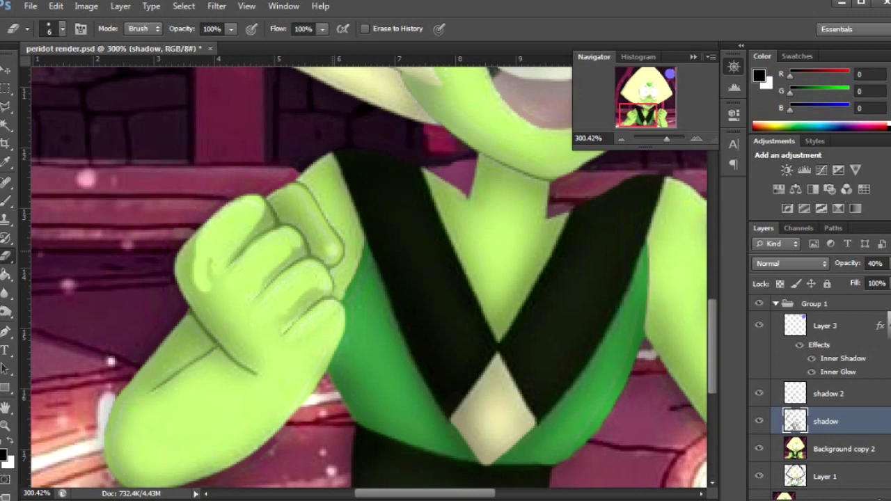
{"action": "left_click_drag", "start_coordinate": [333, 251], "coordinate": [282, 195]}
{"action": "key", "text": "r"}
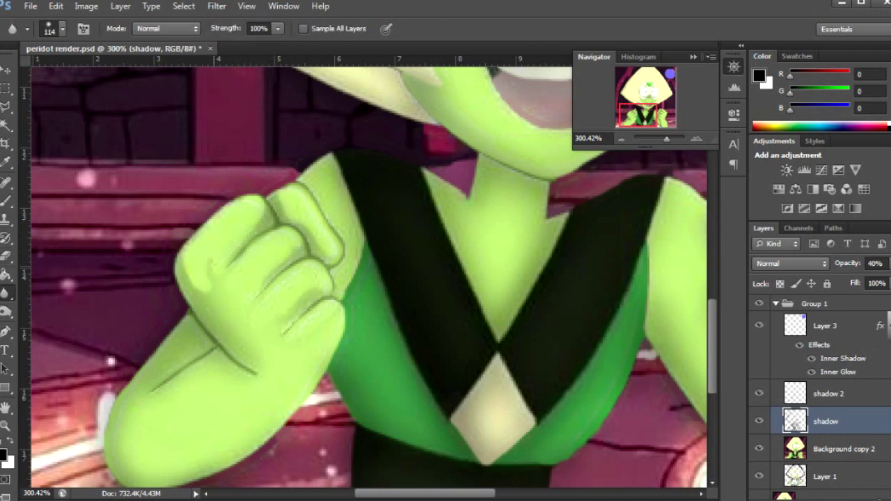
{"action": "key", "text": "ctrl+1"}
{"action": "key", "text": "alt+bracketright"}
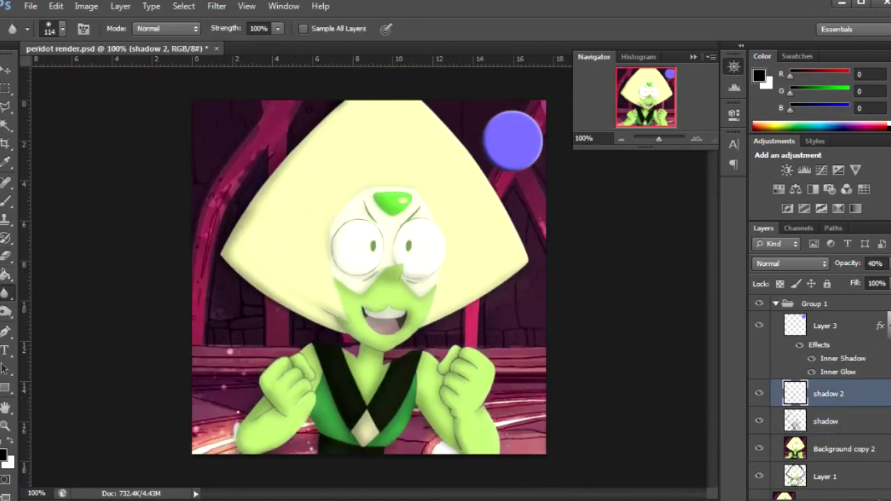
- On the shadow 2 layer, paint dark shading along the hair's lower-left edge, blur it, erase light streaks into it and soften them
{"action": "key", "text": "b"}
{"action": "key", "text": "r"}
{"action": "left_click_drag", "start_coordinate": [248, 259], "coordinate": [324, 307]}
{"action": "key", "text": "e"}
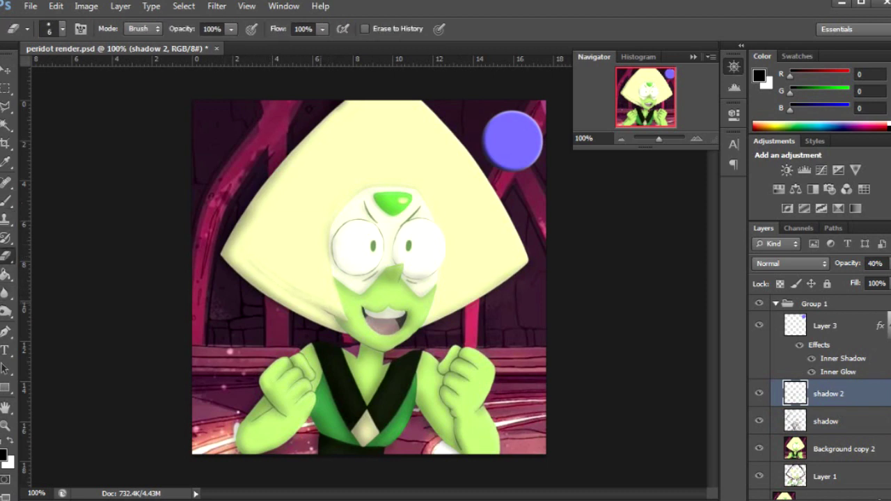
{"action": "key", "text": "r"}
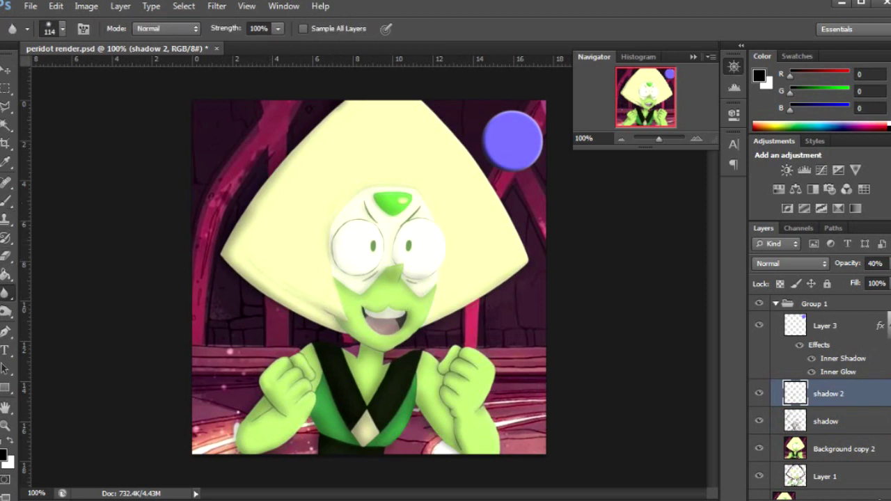
{"action": "key", "text": "e"}
{"action": "key", "text": "r"}
- Create a layer named highlight above the shadow 2 layer
{"action": "key", "text": "alt+y"}
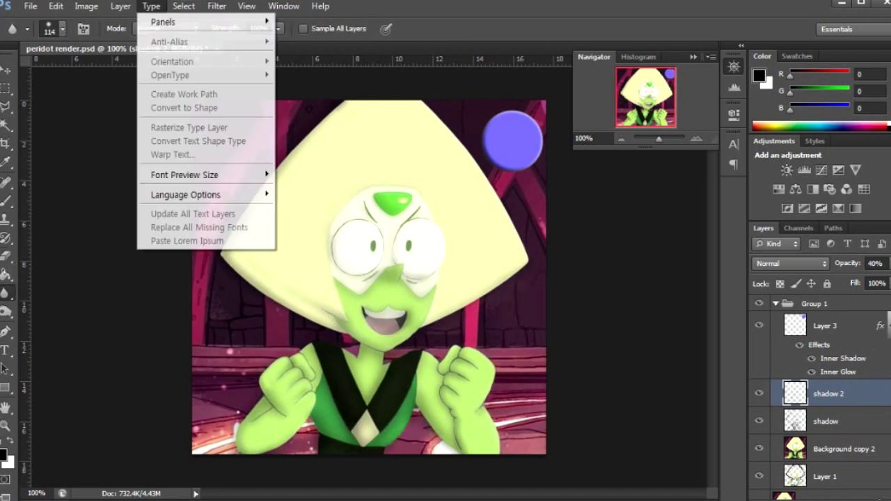
{"action": "key", "text": "ctrl+shift+alt+n"}
{"action": "double_click", "coordinate": [829, 393]}
{"action": "type", "text": "highlight"}
{"action": "key", "text": "Return"}
- With a small white brush, paint thin highlights on the face and over the shine on the forehead gem, and blur them
{"action": "key", "text": "b"}
{"action": "left_click", "coordinate": [62, 28]}
{"action": "left_click", "coordinate": [5, 456]}
{"action": "key", "text": "Return"}
{"action": "left_click_drag", "start_coordinate": [369, 278], "coordinate": [418, 279]}
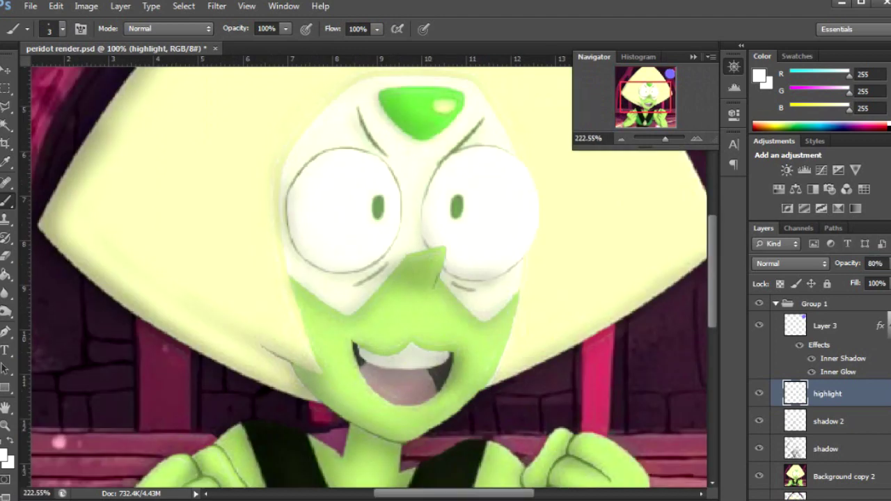
{"action": "key", "text": "r"}
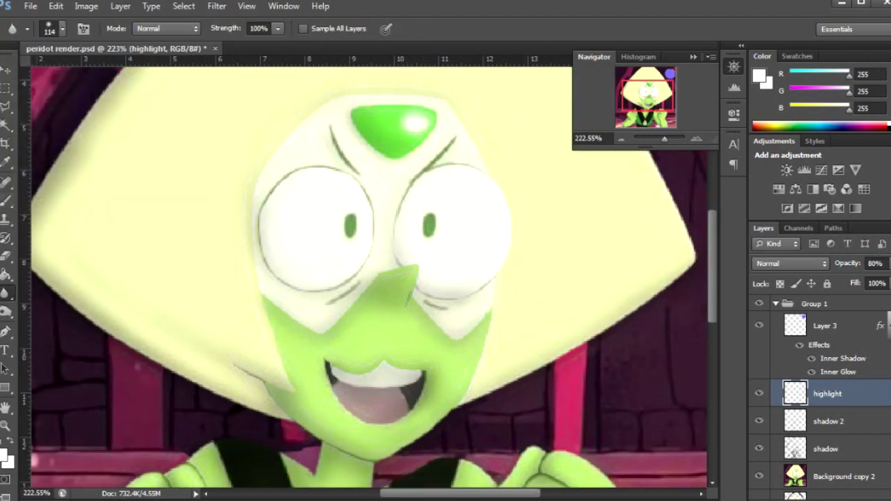
- Paint small white highlights over the tops of both pupils with a 9 px brush and blur them
{"action": "key", "text": "b"}
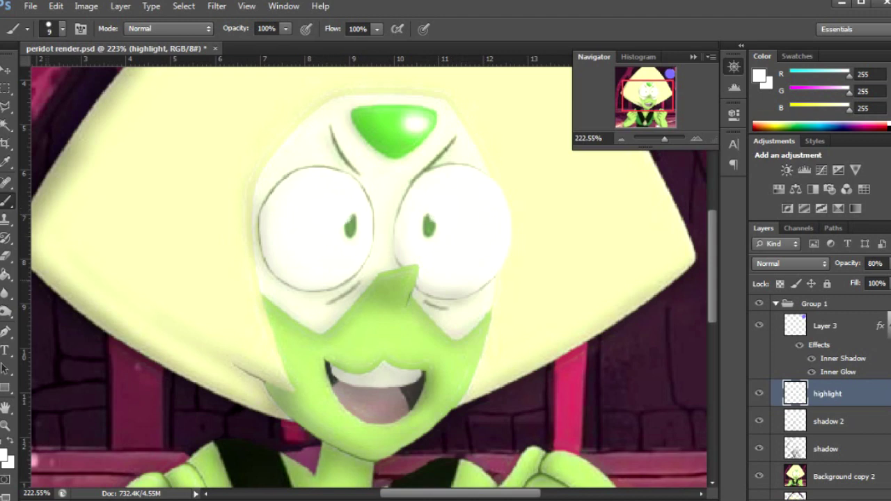
{"action": "key", "text": "r"}
{"action": "key", "text": "ctrl+1"}
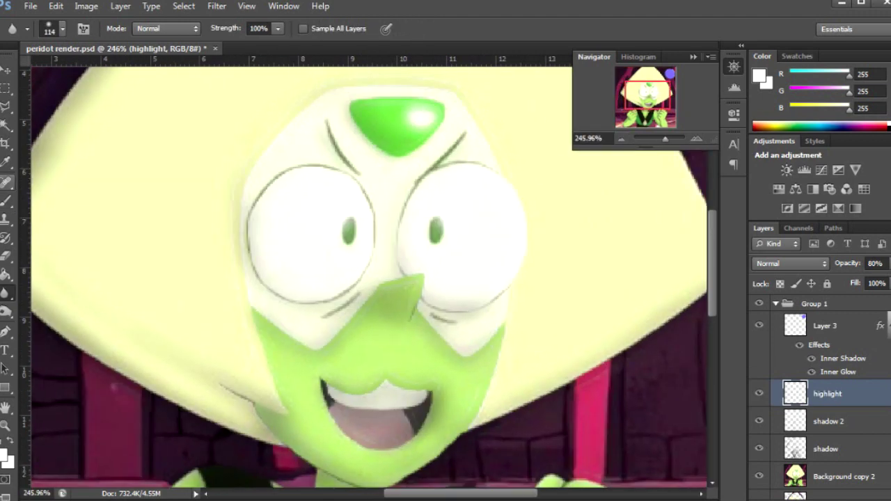
{"action": "key", "text": "b"}
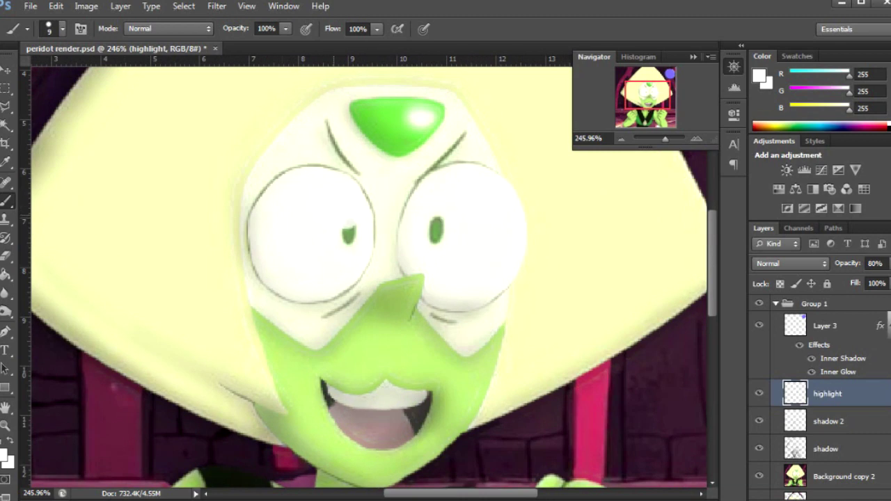
{"action": "key", "text": "r"}
- Paint a white highlight along the hair's upper-right edge, blur it and erase the glow spilling onto the background
{"action": "key", "text": "b"}
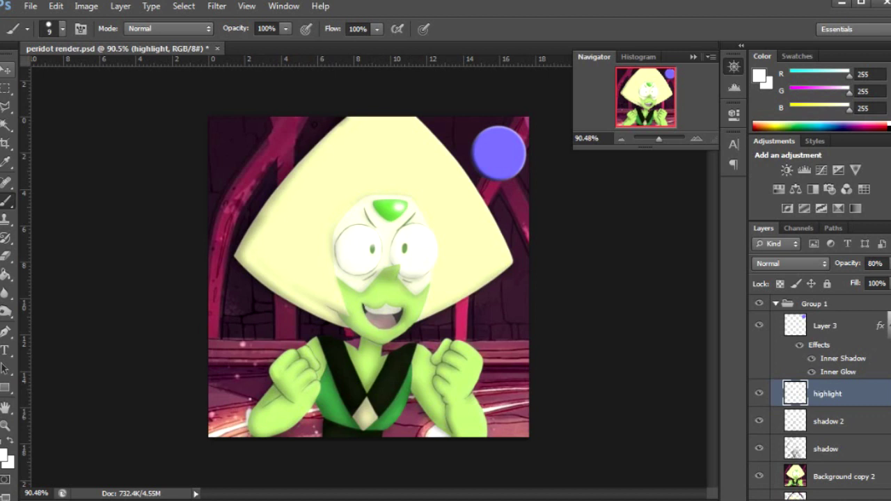
{"action": "left_click", "coordinate": [61, 28]}
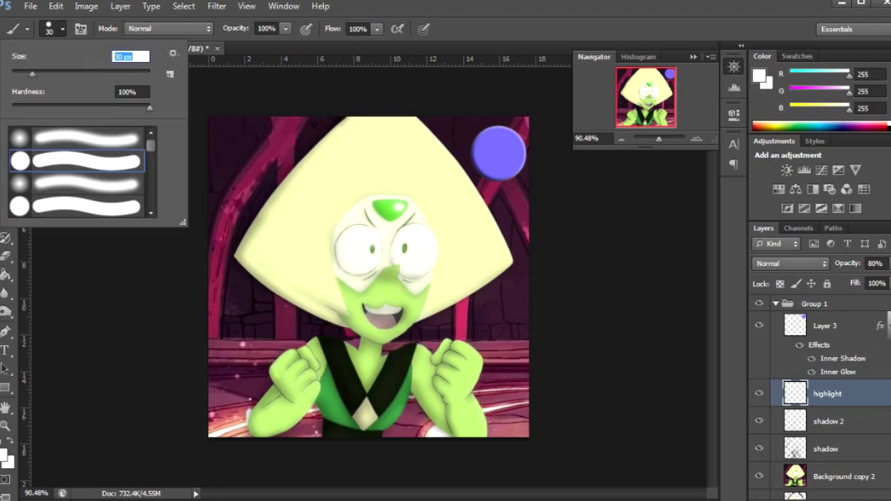
{"action": "key", "text": "Return"}
{"action": "left_click_drag", "start_coordinate": [514, 261], "coordinate": [440, 139]}
{"action": "key", "text": "r"}
{"action": "mouse_move", "coordinate": [512, 258]}
{"action": "left_mouse_down"}
{"action": "mouse_move", "coordinate": [435, 132]}
{"action": "mouse_move", "coordinate": [466, 174]}
{"action": "left_mouse_up"}
{"action": "key", "text": "e"}
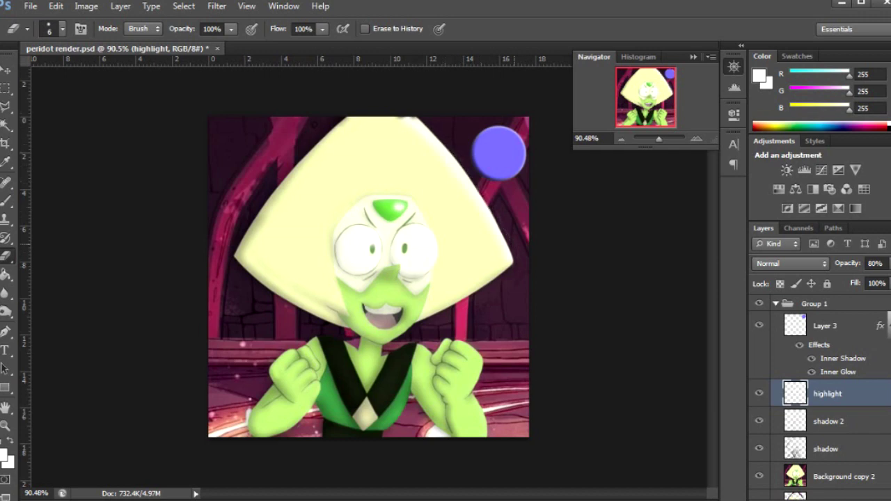
{"action": "key", "text": "b"}
{"action": "key", "text": "r"}
- Paint a thick white highlight along the top of the forehead and down the right side of the face
{"action": "key", "text": "b"}
{"action": "scroll", "coordinate": [470, 167], "scroll_direction": "up", "scroll_amount": 5}
{"action": "scroll", "coordinate": [470, 167], "scroll_direction": "down", "scroll_amount": 3}
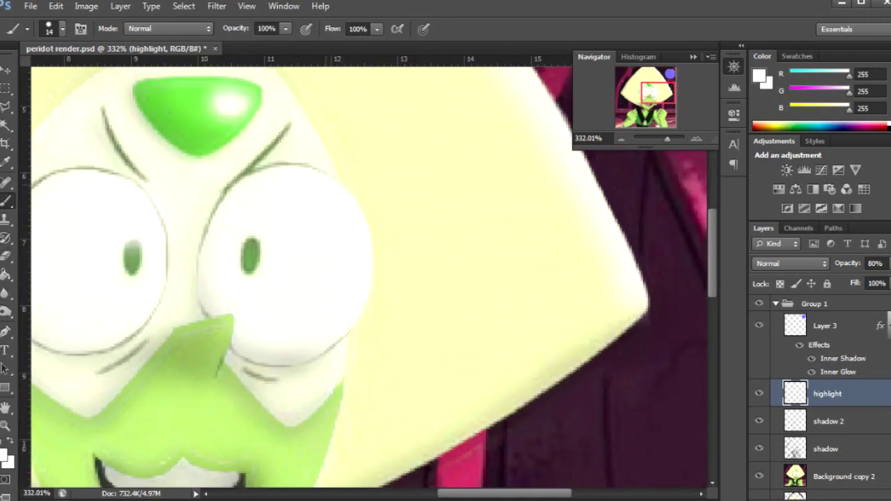
{"action": "scroll", "coordinate": [364, 277], "scroll_direction": "up", "scroll_amount": 2}
{"action": "scroll", "coordinate": [364, 277], "scroll_direction": "down", "scroll_amount": 1}
{"action": "left_click", "coordinate": [62, 28]}
{"action": "key", "text": "Return"}
{"action": "scroll", "coordinate": [364, 277], "scroll_direction": "left", "scroll_amount": 4}
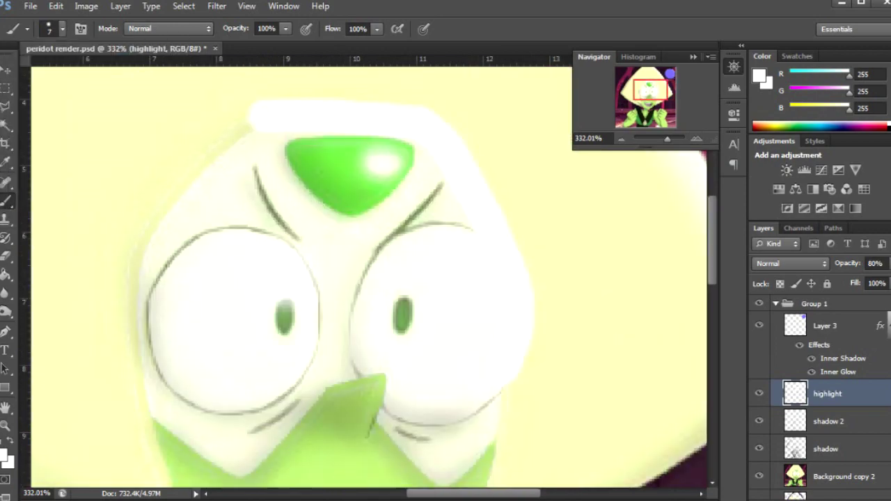
{"action": "scroll", "coordinate": [364, 277], "scroll_direction": "down", "scroll_amount": 5}
{"action": "left_click_drag", "start_coordinate": [491, 280], "coordinate": [418, 446]}
{"action": "scroll", "coordinate": [363, 277], "scroll_direction": "down", "scroll_amount": 4}
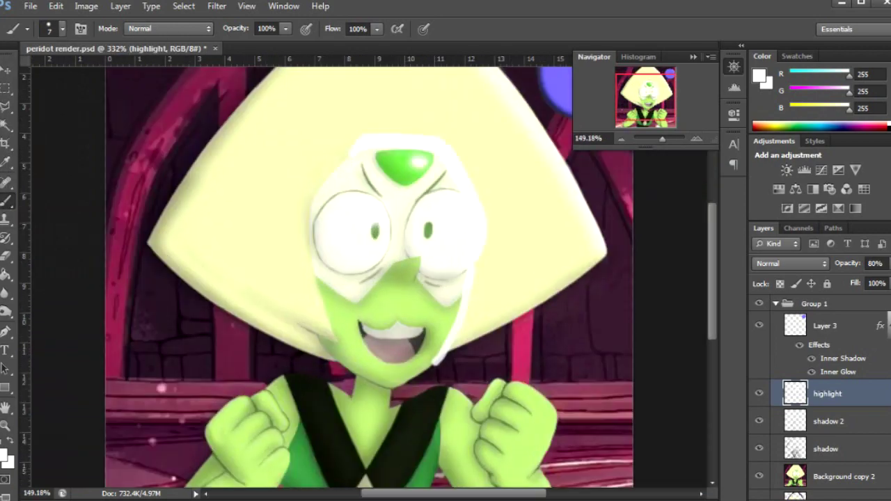
- Blur the white highlight along the forehead and right side of the face, and erase its spill outside the face outline
{"action": "key", "text": "r"}
{"action": "left_click_drag", "start_coordinate": [458, 300], "coordinate": [437, 365]}
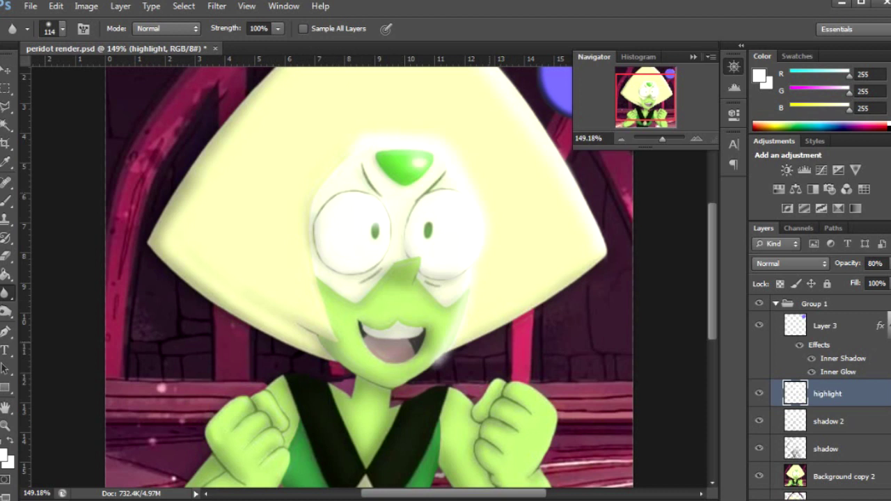
{"action": "key", "text": "e"}
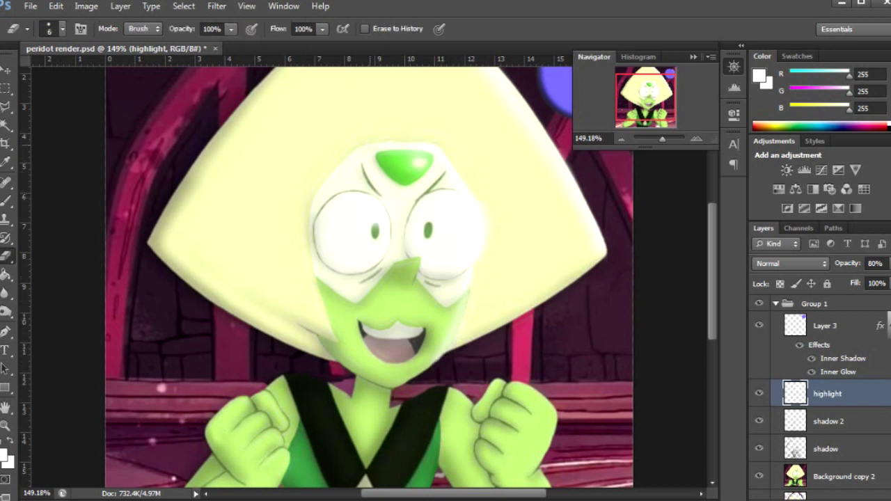
{"action": "key", "text": "r"}
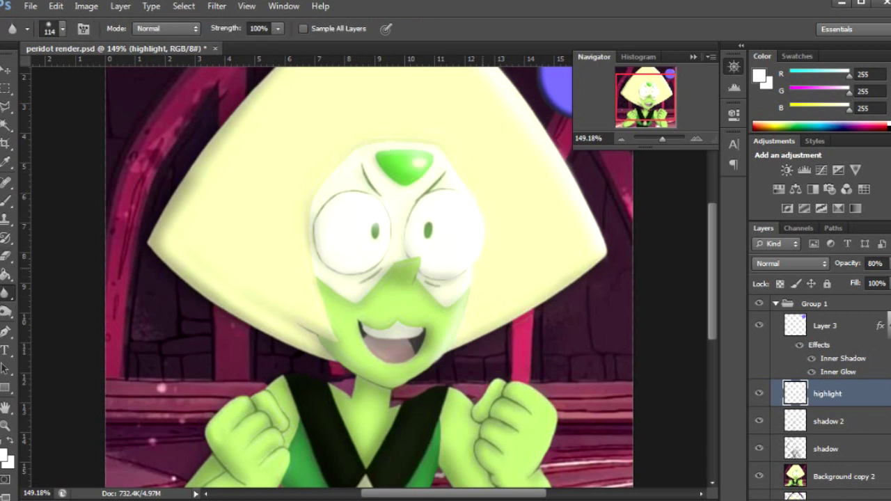
- Paint and blur a white highlight on the right eye, and set the highlight layer's opacity to 60%
{"action": "key", "text": "b"}
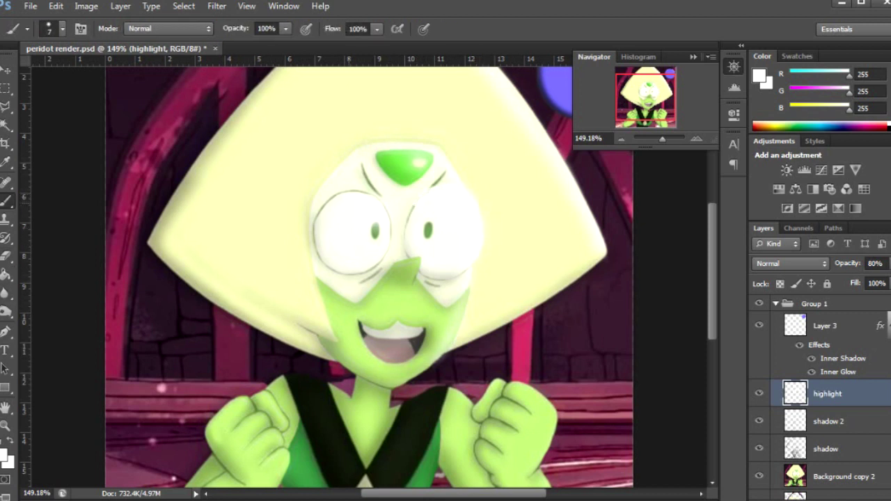
{"action": "key", "text": "r"}
{"action": "key", "text": "6"}
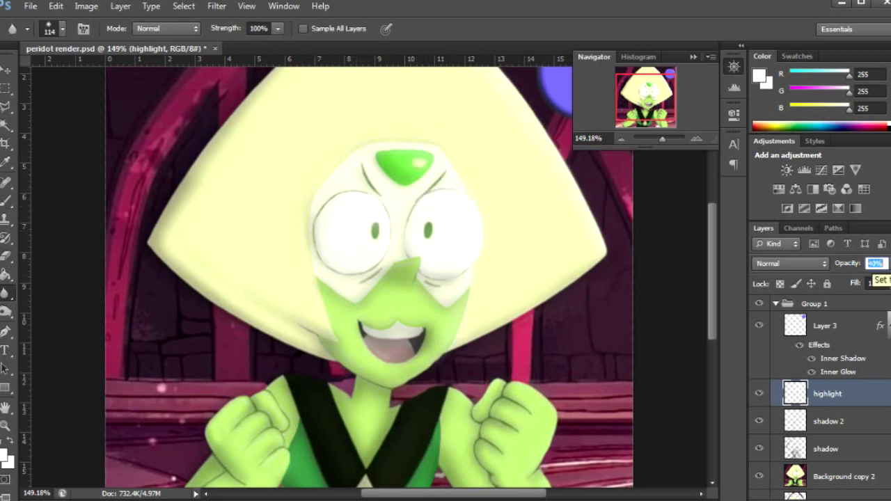
{"action": "scroll", "coordinate": [369, 278], "scroll_direction": "up", "scroll_amount": 1}
{"action": "scroll", "coordinate": [369, 279], "scroll_direction": "down", "scroll_amount": 3}
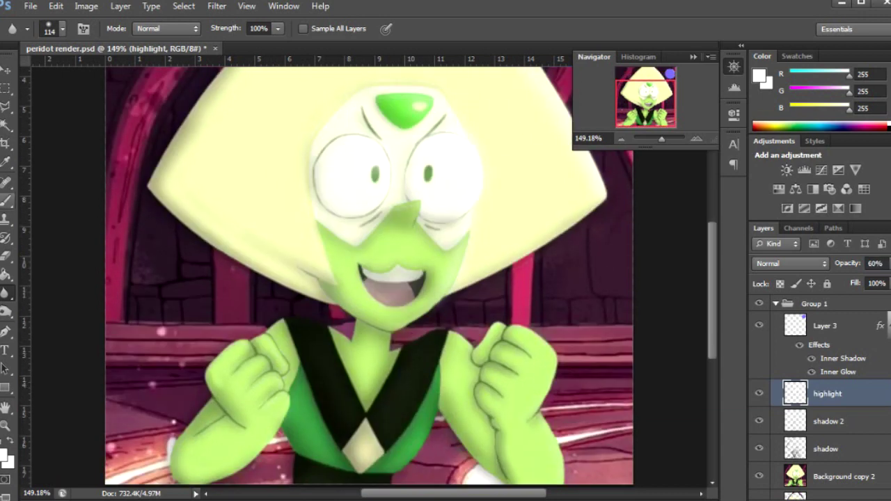
- Paint a small white highlight on the nose, blur it and erase the spill around its tip
{"action": "key", "text": "b"}
{"action": "key", "text": "r"}
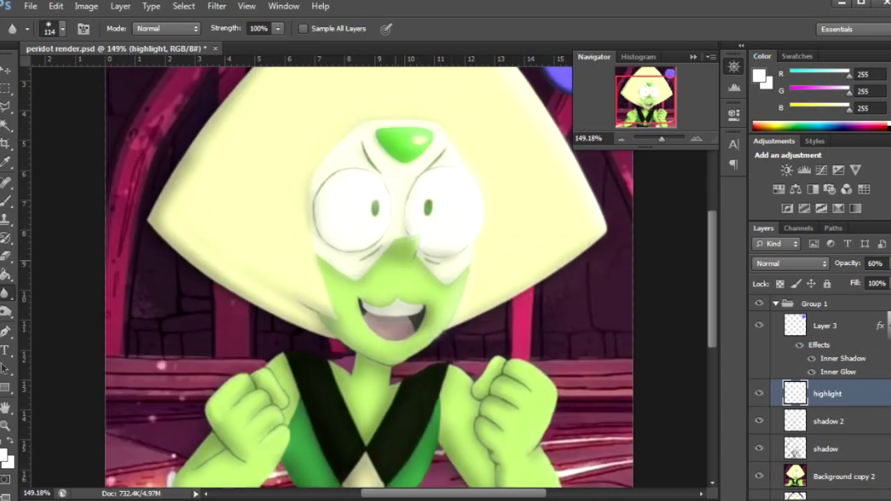
{"action": "key", "text": "e"}
{"action": "key", "text": "b"}
{"action": "key", "text": "r"}
- Paint a white highlight along the outer edge of the right fist and forearm, blur it and erase the spill outside the outline
{"action": "key", "text": "b"}
{"action": "scroll", "coordinate": [369, 279], "scroll_direction": "down", "scroll_amount": 5}
{"action": "mouse_move", "coordinate": [493, 263]}
{"action": "left_mouse_down"}
{"action": "mouse_move", "coordinate": [553, 294]}
{"action": "mouse_move", "coordinate": [562, 426]}
{"action": "left_mouse_up"}
{"action": "key", "text": "r"}
{"action": "left_click_drag", "start_coordinate": [501, 268], "coordinate": [554, 341]}
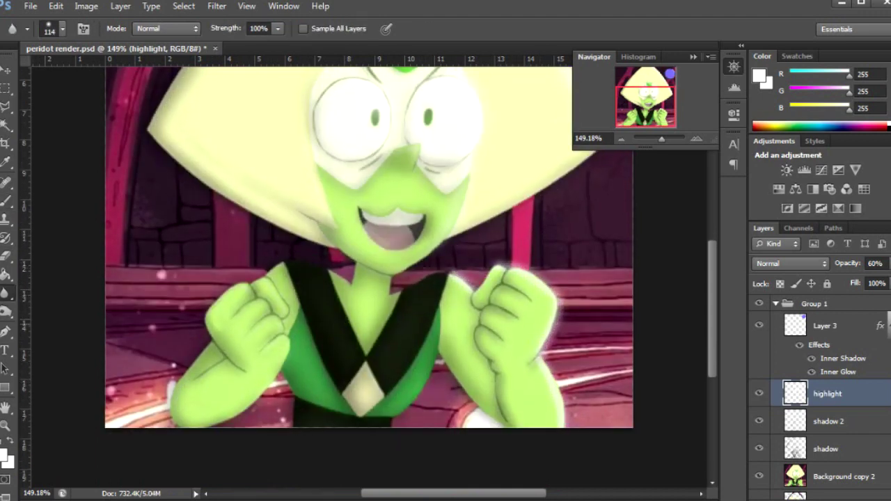
{"action": "key", "text": "e"}
{"action": "mouse_move", "coordinate": [490, 262]}
{"action": "left_mouse_down"}
{"action": "mouse_move", "coordinate": [557, 291]}
{"action": "mouse_move", "coordinate": [562, 405]}
{"action": "left_mouse_up"}
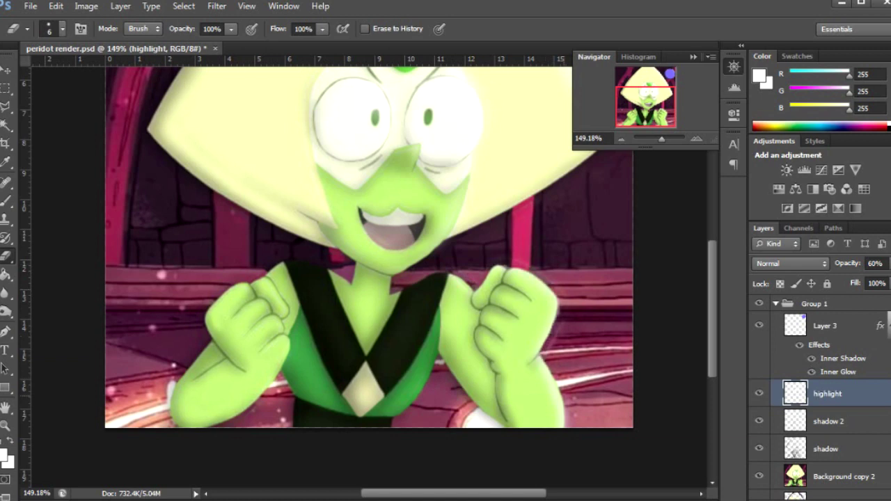
{"action": "key", "text": "r"}
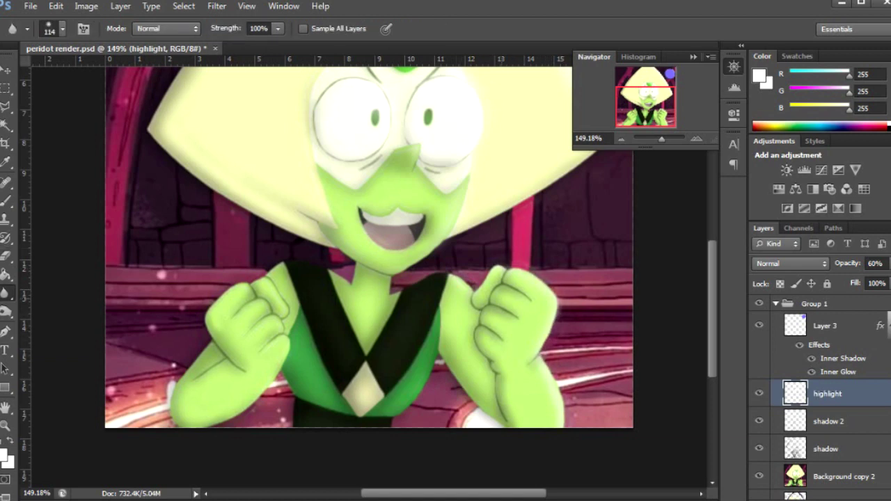
- Paint a small white highlight inside the diamond on the chest and blur it
{"action": "scroll", "coordinate": [369, 264], "scroll_direction": "up", "scroll_amount": 1}
{"action": "key", "text": "b"}
{"action": "key", "text": "r"}
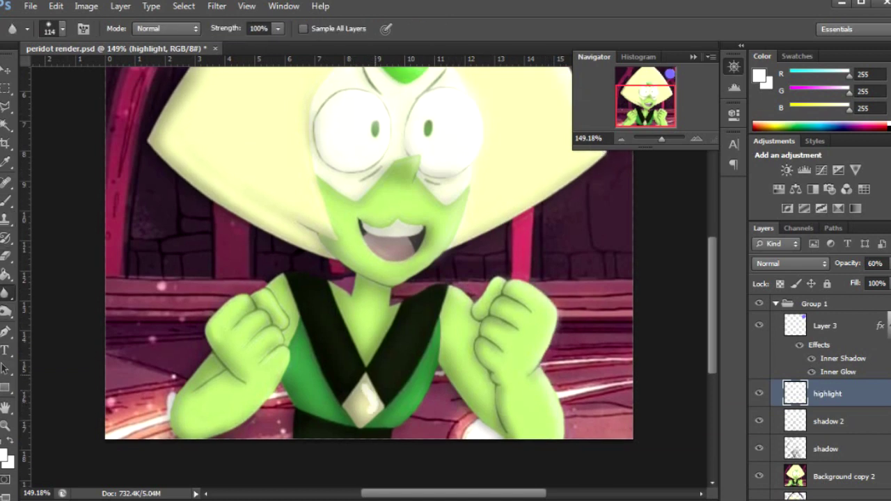
- Paint white highlight strokes down the left black strap of the outfit with a 5 px brush
{"action": "key", "text": "b"}
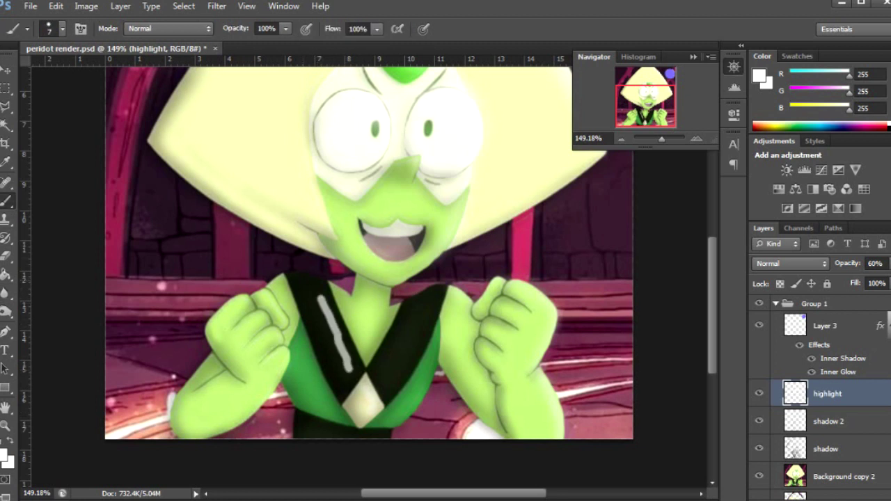
{"action": "left_click", "coordinate": [62, 28]}
{"action": "key", "text": "Down"}
{"action": "key", "text": "Down"}
{"action": "key", "text": "Return"}
{"action": "left_click_drag", "start_coordinate": [348, 366], "coordinate": [319, 306]}
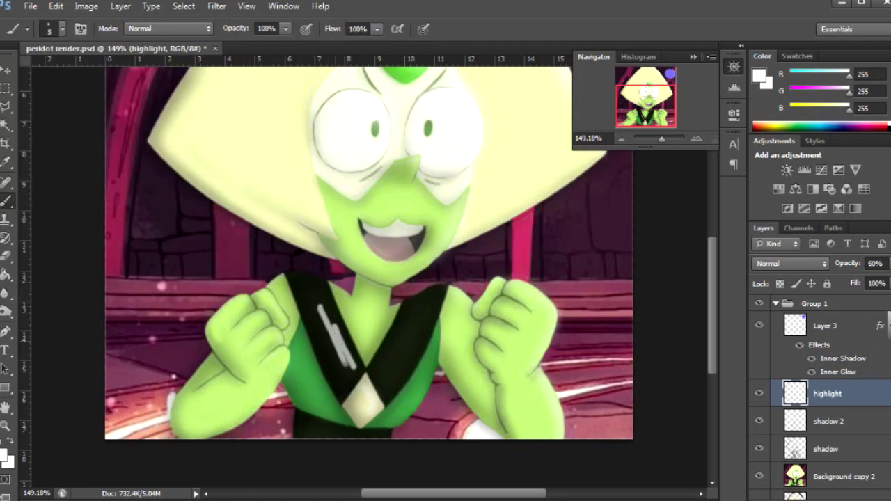
- Blur the left strap's highlight, erase fine streaks into it with a smaller eraser and soften them
{"action": "key", "text": "r"}
{"action": "mouse_move", "coordinate": [348, 366]}
{"action": "left_mouse_down"}
{"action": "mouse_move", "coordinate": [313, 295]}
{"action": "mouse_move", "coordinate": [330, 348]}
{"action": "mouse_move", "coordinate": [316, 303]}
{"action": "left_mouse_up"}
{"action": "key", "text": "e"}
{"action": "left_click", "coordinate": [62, 29]}
{"action": "key", "text": "Down"}
{"action": "key", "text": "Down"}
{"action": "key", "text": "Down"}
{"action": "key", "text": "Return"}
{"action": "key", "text": "r"}
- Add a short white stroke near the top of the left strap, erase streaks into the highlight and blur it smooth
{"action": "key", "text": "b"}
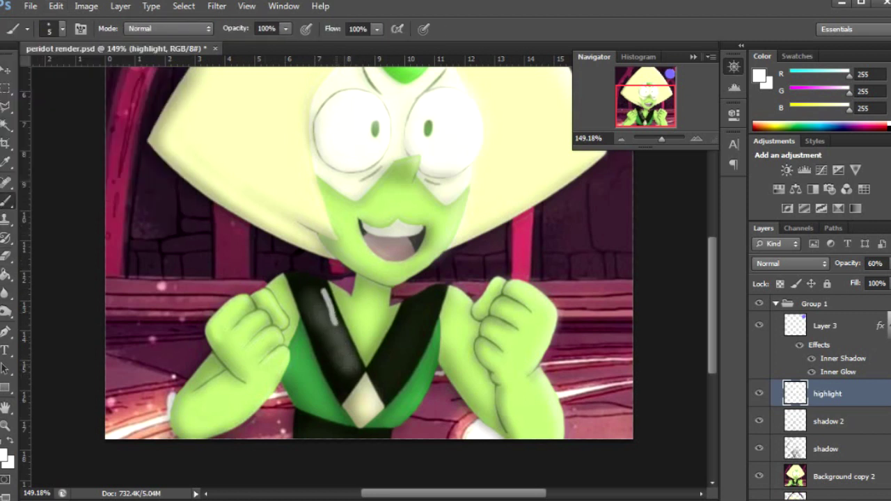
{"action": "key", "text": "e"}
{"action": "mouse_move", "coordinate": [348, 369]}
{"action": "left_mouse_down"}
{"action": "mouse_move", "coordinate": [319, 301]}
{"action": "mouse_move", "coordinate": [344, 369]}
{"action": "left_mouse_up"}
{"action": "key", "text": "r"}
{"action": "mouse_move", "coordinate": [327, 290]}
{"action": "left_mouse_down"}
{"action": "mouse_move", "coordinate": [352, 359]}
{"action": "mouse_move", "coordinate": [323, 290]}
{"action": "left_mouse_up"}
- Paint white highlights on the thumb and fingertips of the left fist, blur them and trim the excess with a fine eraser
{"action": "key", "text": "b"}
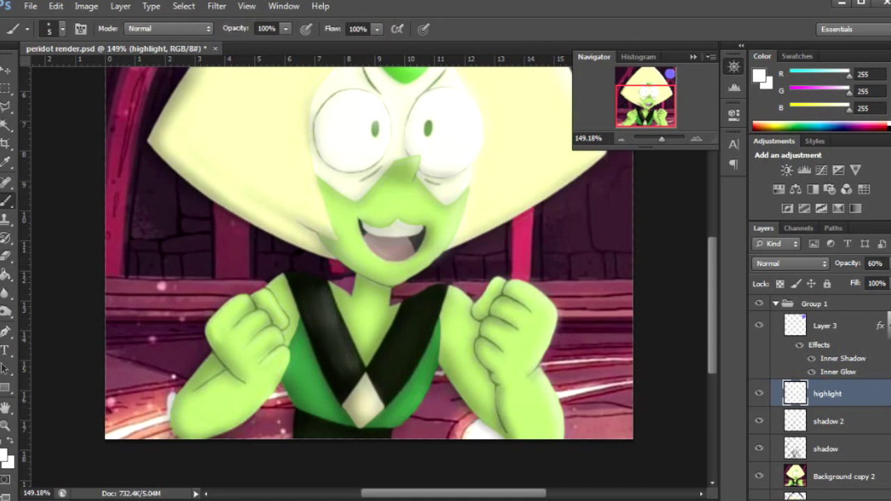
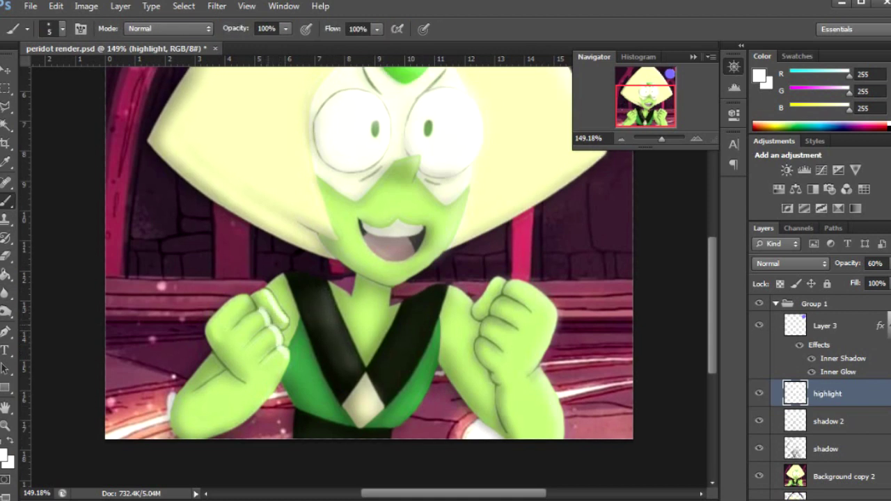
{"action": "key", "text": "r"}
{"action": "left_click_drag", "start_coordinate": [278, 299], "coordinate": [265, 330]}
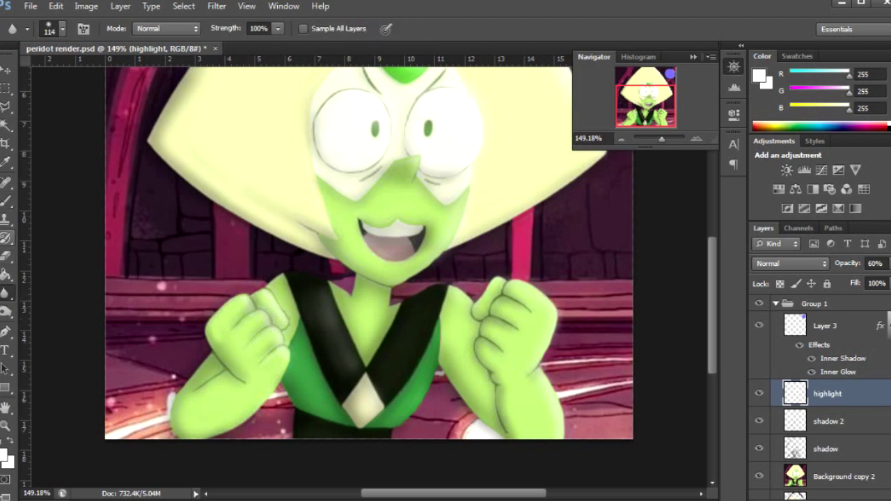
{"action": "key", "text": "e"}
{"action": "left_click", "coordinate": [62, 28]}
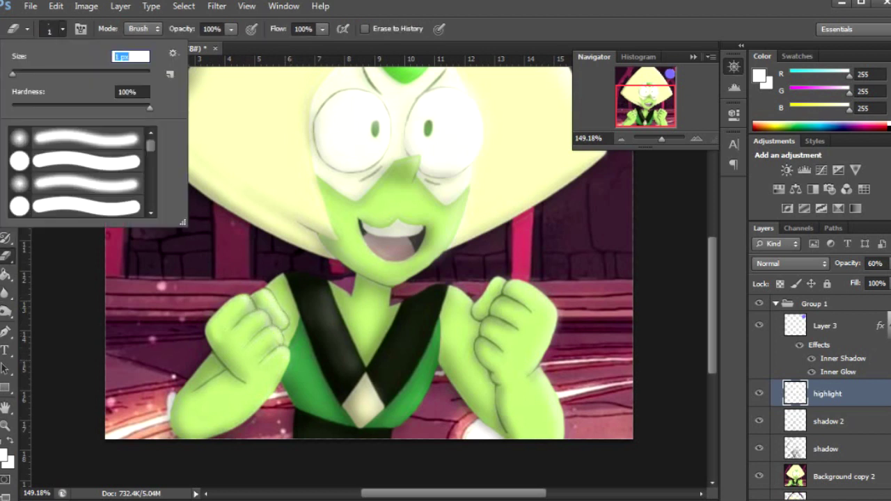
{"action": "key", "text": "Return"}
- Paint white highlight strokes down the right black strap of the outfit and blur them
{"action": "key", "text": "b"}
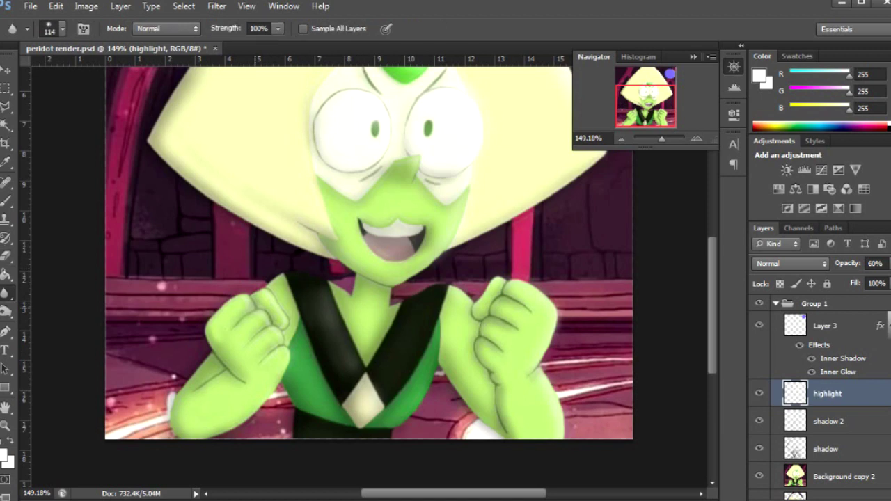
{"action": "scroll", "coordinate": [369, 250], "scroll_direction": "down", "scroll_amount": 2}
{"action": "scroll", "coordinate": [369, 251], "scroll_direction": "up", "scroll_amount": 1}
{"action": "left_click_drag", "start_coordinate": [437, 294], "coordinate": [417, 329]}
{"action": "mouse_move", "coordinate": [429, 307]}
{"action": "left_mouse_down"}
{"action": "mouse_move", "coordinate": [385, 367]}
{"action": "mouse_move", "coordinate": [376, 355]}
{"action": "left_mouse_up"}
{"action": "left_click_drag", "start_coordinate": [422, 298], "coordinate": [401, 331]}
{"action": "key", "text": "r"}
{"action": "mouse_move", "coordinate": [436, 295]}
{"action": "left_mouse_down"}
{"action": "mouse_move", "coordinate": [390, 362]}
{"action": "mouse_move", "coordinate": [404, 320]}
{"action": "mouse_move", "coordinate": [387, 359]}
{"action": "mouse_move", "coordinate": [390, 376]}
{"action": "mouse_move", "coordinate": [387, 369]}
{"action": "left_mouse_up"}
- Blur the right black strap's highlight, erase fine streaks into it with a 2 px eraser and soften the streaks
{"action": "key", "text": "e"}
{"action": "left_click", "coordinate": [62, 28]}
{"action": "key", "text": "Return"}
{"action": "key", "text": "r"}
{"action": "left_click_drag", "start_coordinate": [408, 313], "coordinate": [383, 366]}
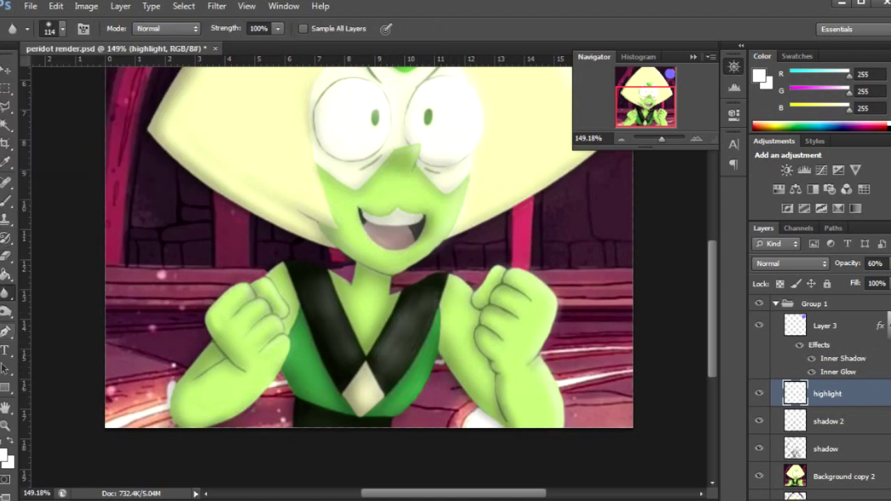
{"action": "key", "text": "e"}
{"action": "left_click_drag", "start_coordinate": [411, 302], "coordinate": [376, 366]}
{"action": "left_click_drag", "start_coordinate": [438, 303], "coordinate": [423, 323]}
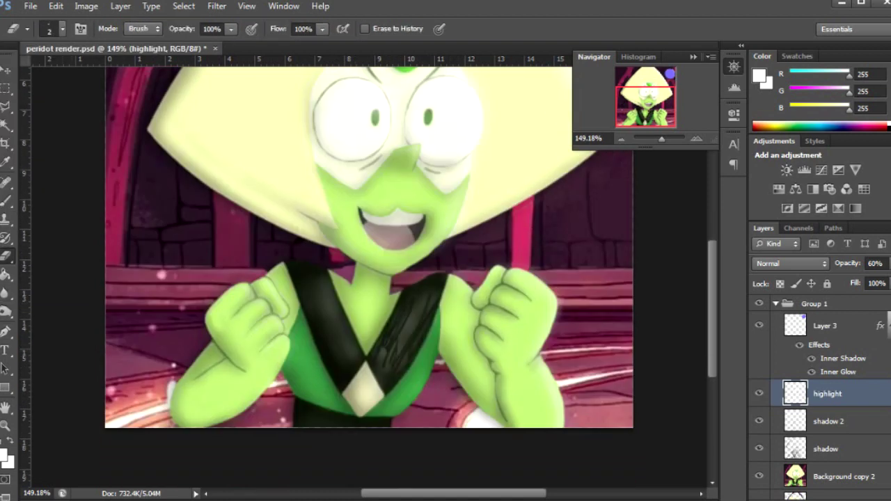
{"action": "key", "text": "r"}
{"action": "key", "text": "ctrl+minus"}
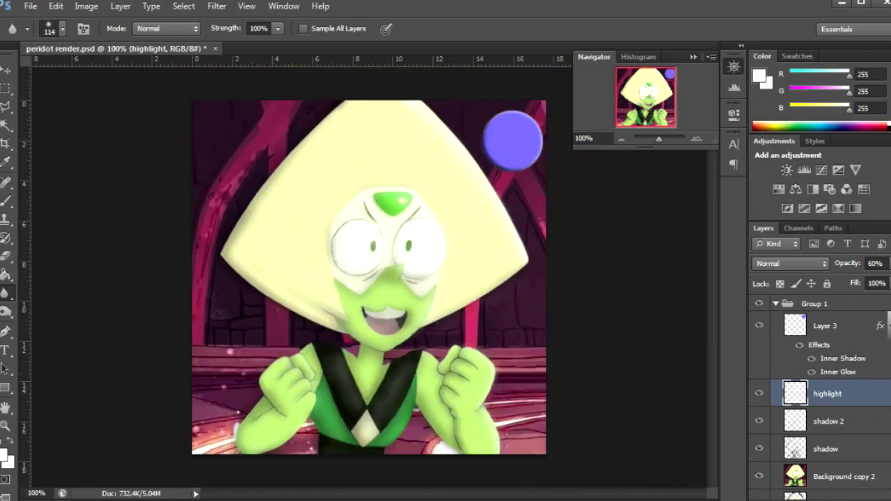
- Touch up the shading around the fists and outfit on the shadow layer with the 2 px eraser and Blur tool
{"action": "scroll", "coordinate": [369, 278], "scroll_direction": "up", "scroll_amount": 3}
{"action": "scroll", "coordinate": [369, 279], "scroll_direction": "down", "scroll_amount": 3}
{"action": "key", "text": "e"}
{"action": "key", "text": "alt+bracketleft"}
{"action": "key", "text": "alt+bracketleft"}
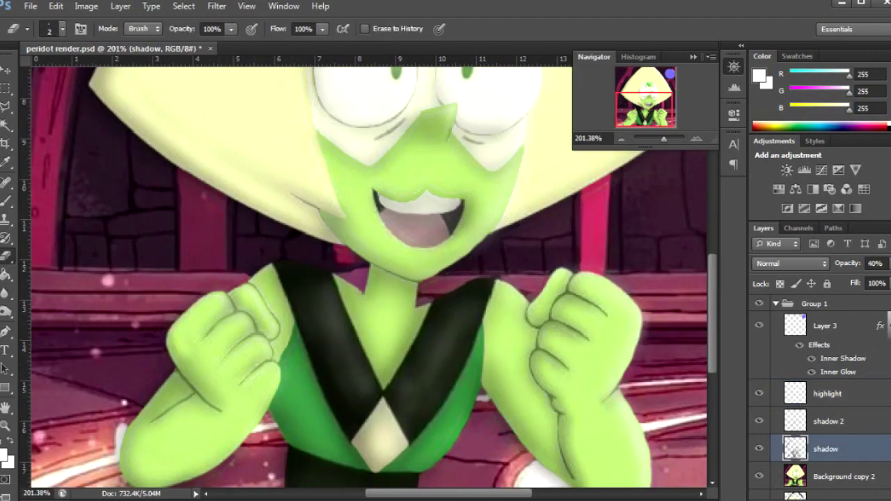
{"action": "key", "text": "r"}
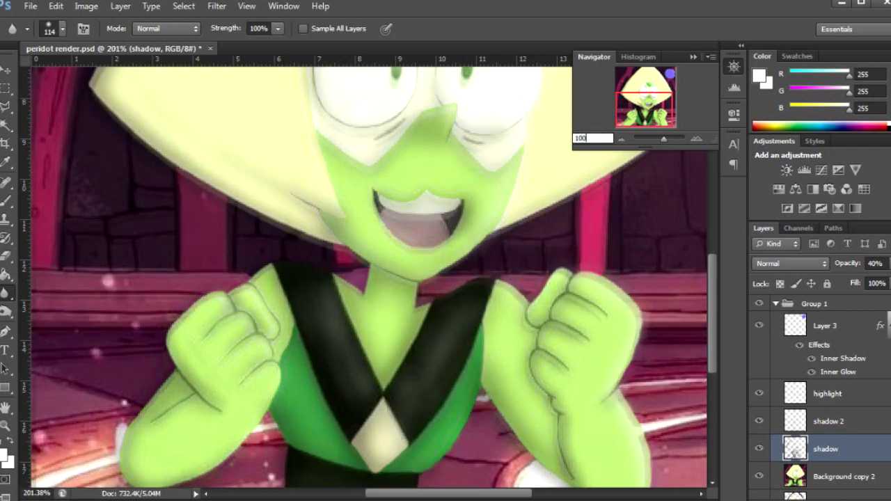
{"action": "key", "text": "ctrl+minus"}
{"action": "key", "text": "ctrl+minus"}
{"action": "scroll", "coordinate": [369, 292], "scroll_direction": "up", "scroll_amount": 5}
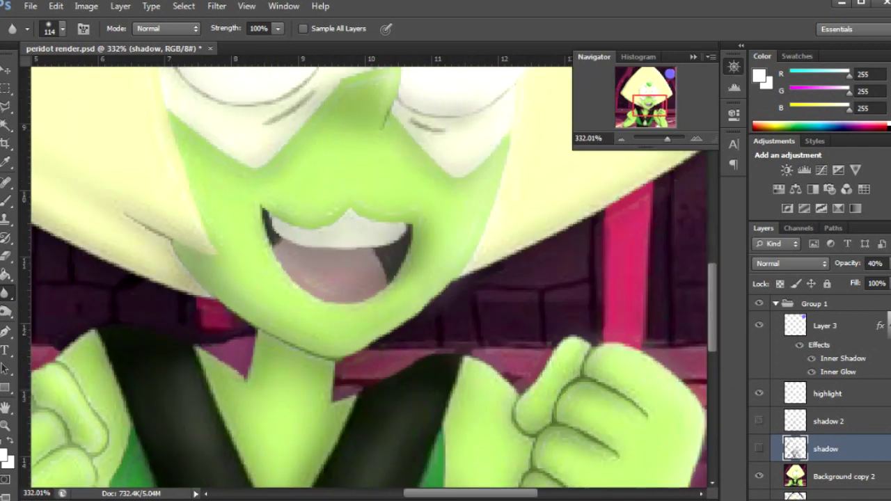
- Hide the highlight and shadow layers and touch up the chin and neck edges on Layer 1 with sampled skin and background colours
{"action": "key", "text": "alt+bracketleft"}
{"action": "key", "text": "b"}
{"action": "key", "text": "ctrl+shift+alt+n"}
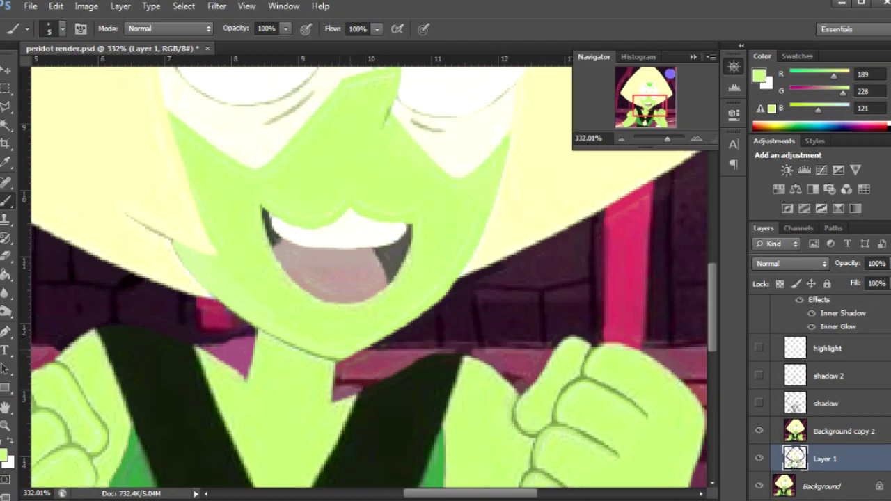
{"action": "scroll", "coordinate": [491, 275], "scroll_direction": "down", "scroll_amount": 5}
{"action": "scroll", "coordinate": [455, 282], "scroll_direction": "up", "scroll_amount": 6}
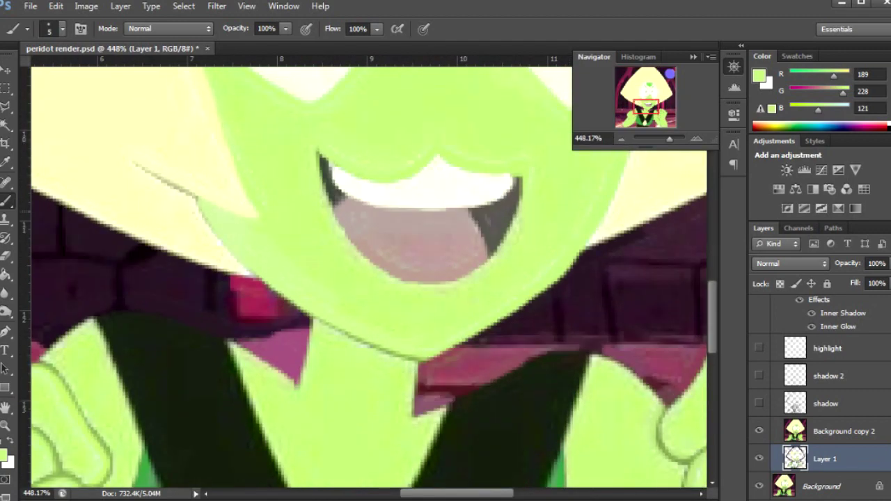
{"action": "left_click", "coordinate": [578, 259], "text": "alt"}
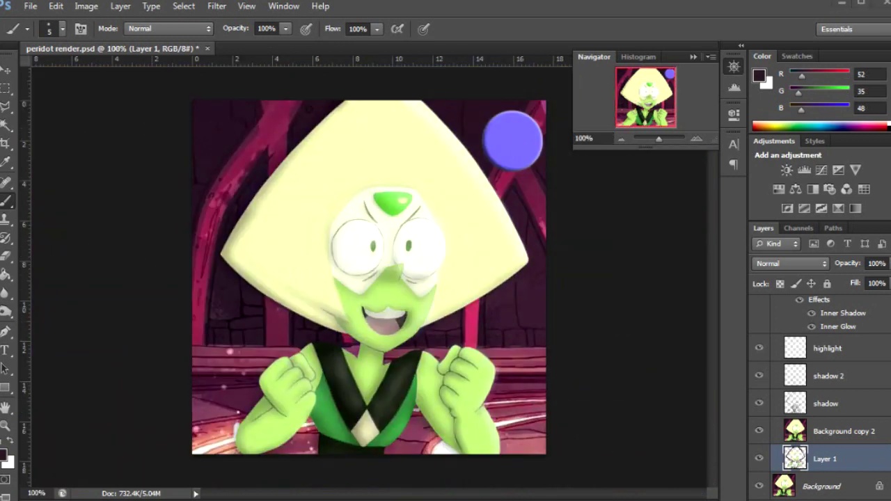
- Clean the shading along the hair's outer edge on the shadow layer with a 13 px eraser
{"action": "key", "text": "e"}
{"action": "scroll", "coordinate": [375, 125], "scroll_direction": "up", "scroll_amount": 3}
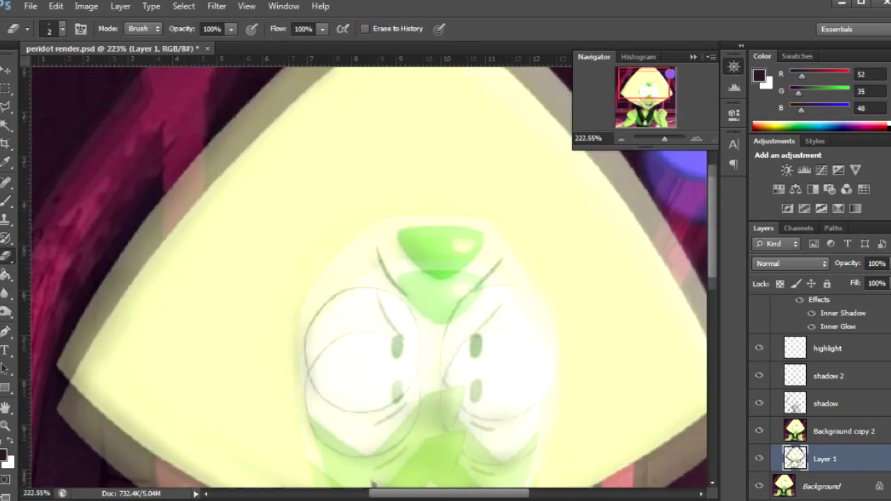
{"action": "key", "text": "alt+bracketright"}
{"action": "key", "text": "alt+bracketright"}
{"action": "key", "text": "bracketright"}
{"action": "key", "text": "bracketright"}
{"action": "key", "text": "bracketright"}
{"action": "key", "text": "bracketright"}
{"action": "key", "text": "bracketright"}
{"action": "key", "text": "bracketright"}
{"action": "key", "text": "bracketright"}
{"action": "key", "text": "bracketright"}
{"action": "key", "text": "bracketright"}
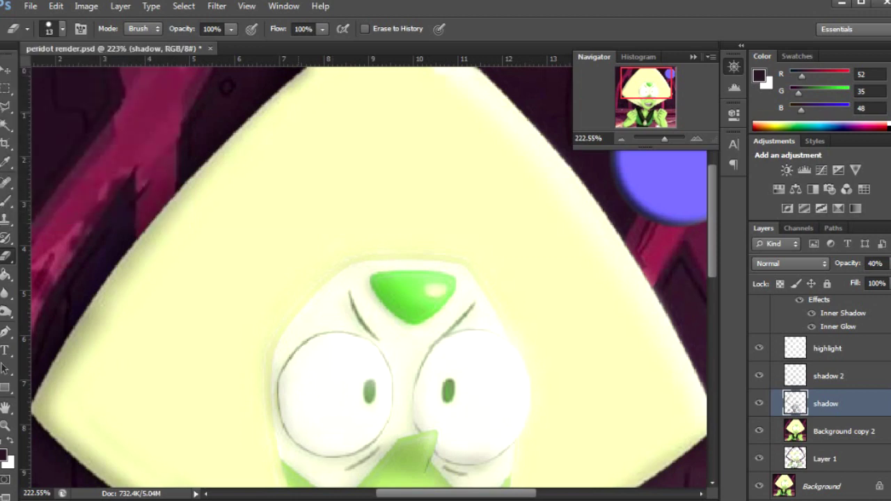
{"action": "key", "text": "r"}
{"action": "scroll", "coordinate": [369, 279], "scroll_direction": "down", "scroll_amount": 5}
{"action": "left_click", "coordinate": [592, 138]}
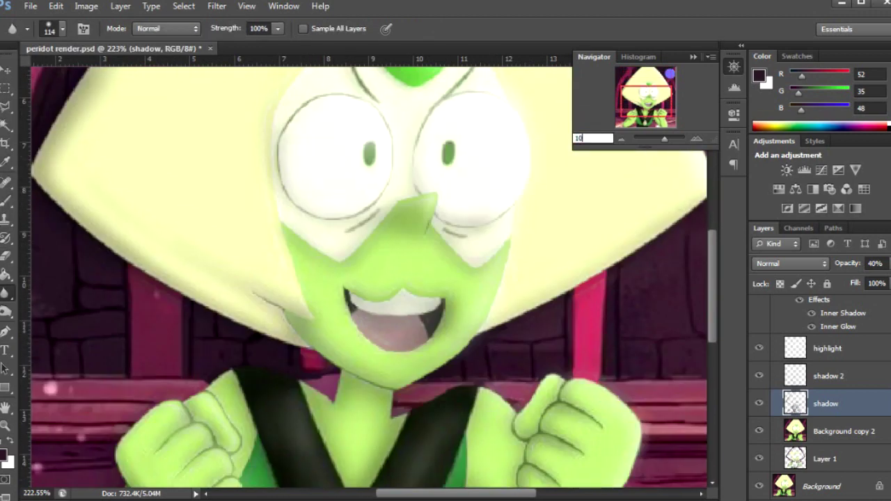
{"action": "type", "text": "100"}
{"action": "key", "text": "Return"}
- Add a new layer named "texture hair" directly below the shadow layer
{"action": "left_click", "coordinate": [121, 6]}
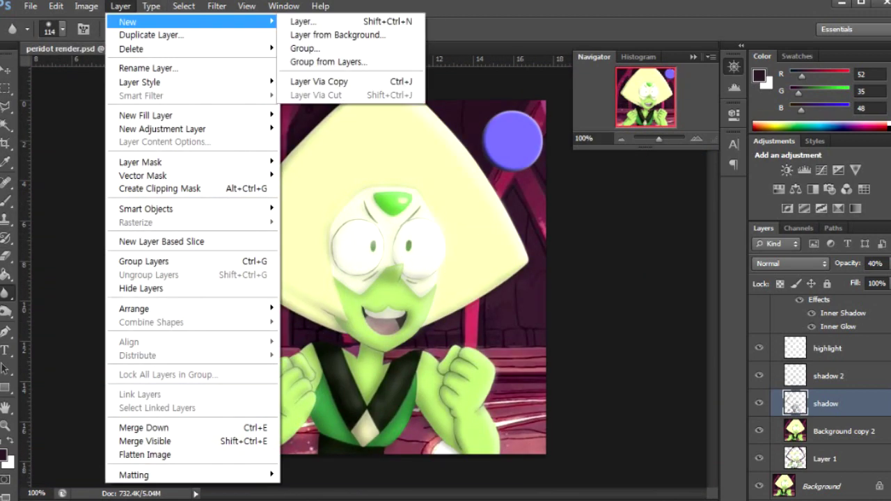
{"action": "left_click", "coordinate": [299, 21]}
{"action": "double_click", "coordinate": [826, 431]}
{"action": "type", "text": "texture hair"}
{"action": "key", "text": "Return"}
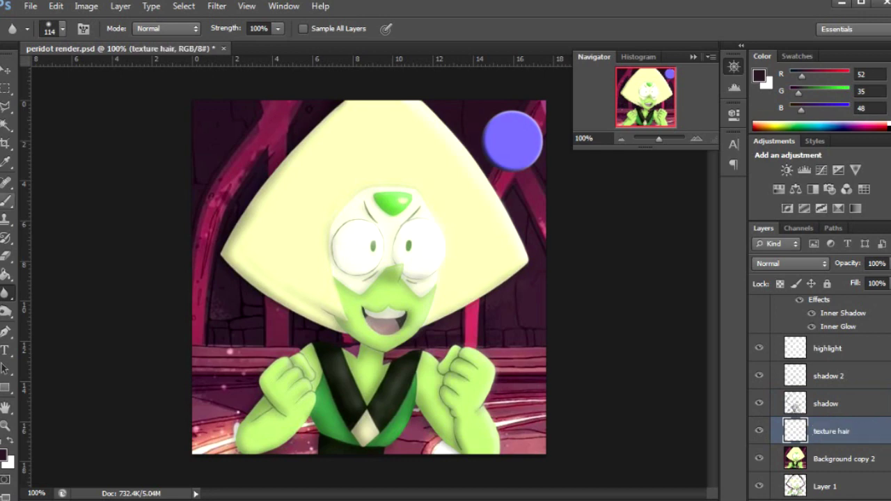
- Choose a different brush tip for the hair texture and set the painting colour to black
{"action": "key", "text": "b"}
{"action": "left_click", "coordinate": [63, 28]}
{"action": "left_click", "coordinate": [77, 183]}
{"action": "key", "text": "Return"}
{"action": "left_click", "coordinate": [758, 76]}
{"action": "left_click", "coordinate": [673, 99]}
- Try several bristle brush tips with single black test strokes across the hair, undoing each one
{"action": "left_click_drag", "start_coordinate": [348, 115], "coordinate": [265, 209]}
{"action": "key", "text": "ctrl+z"}
{"action": "left_click", "coordinate": [62, 28]}
{"action": "key", "text": "Return"}
{"action": "left_click_drag", "start_coordinate": [289, 263], "coordinate": [344, 324]}
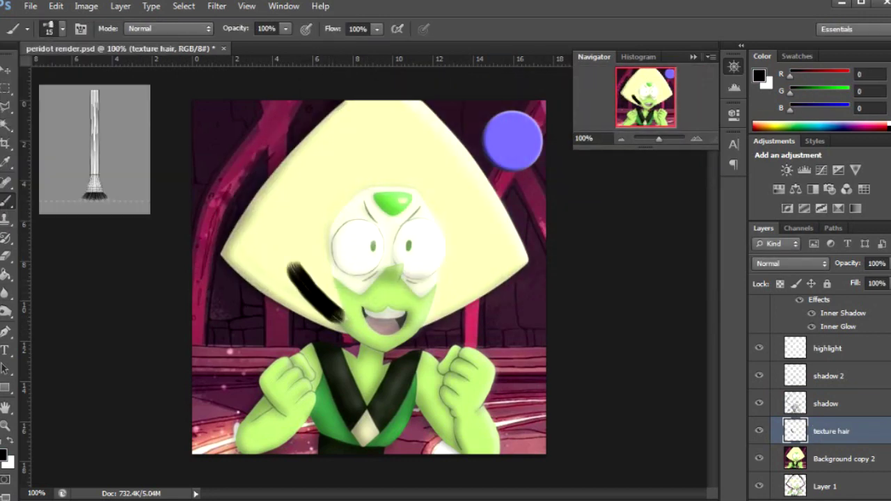
{"action": "key", "text": "ctrl+z"}
{"action": "left_click", "coordinate": [63, 28]}
{"action": "key", "text": "Return"}
{"action": "left_click_drag", "start_coordinate": [334, 219], "coordinate": [261, 328]}
{"action": "key", "text": "ctrl+z"}
{"action": "left_click", "coordinate": [63, 27]}
{"action": "key", "text": "Return"}
{"action": "left_click_drag", "start_coordinate": [425, 230], "coordinate": [264, 376]}
{"action": "key", "text": "ctrl+z"}
{"action": "left_click", "coordinate": [63, 28]}
{"action": "key", "text": "Return"}
{"action": "left_click_drag", "start_coordinate": [362, 230], "coordinate": [262, 323]}
{"action": "key", "text": "ctrl+z"}
{"action": "left_click", "coordinate": [63, 28]}
{"action": "key", "text": "Down"}
{"action": "key", "text": "Down"}
{"action": "key", "text": "Down"}
{"action": "key", "text": "Down"}
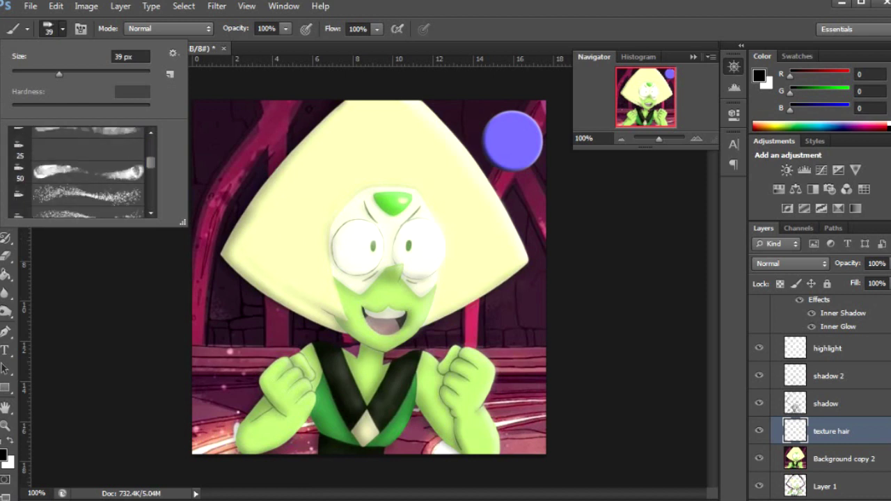
{"action": "key", "text": "Return"}
{"action": "left_click_drag", "start_coordinate": [225, 248], "coordinate": [335, 313]}
{"action": "key", "text": "ctrl+z"}
- Set a 39 px textured brush to 10% flow and paint black strand strokes over the lower hair on both sides
{"action": "left_click", "coordinate": [62, 28]}
{"action": "key", "text": "Return"}
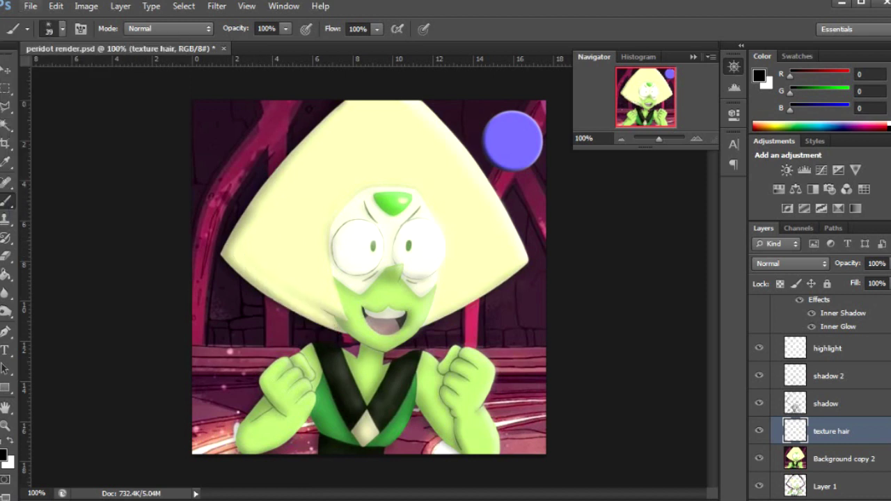
{"action": "type", "text": "0"}
{"action": "key", "text": "Return"}
{"action": "left_click_drag", "start_coordinate": [226, 244], "coordinate": [355, 334]}
{"action": "mouse_move", "coordinate": [279, 240]}
{"action": "left_mouse_down"}
{"action": "mouse_move", "coordinate": [355, 299]}
{"action": "mouse_move", "coordinate": [369, 341]}
{"action": "left_mouse_up"}
{"action": "left_click_drag", "start_coordinate": [285, 292], "coordinate": [376, 335]}
{"action": "mouse_move", "coordinate": [526, 258]}
{"action": "left_mouse_down"}
{"action": "mouse_move", "coordinate": [439, 327]}
{"action": "mouse_move", "coordinate": [418, 310]}
{"action": "left_mouse_up"}
{"action": "mouse_move", "coordinate": [512, 244]}
{"action": "left_mouse_down"}
{"action": "mouse_move", "coordinate": [418, 296]}
{"action": "mouse_move", "coordinate": [411, 105]}
{"action": "left_mouse_up"}
{"action": "key", "text": "ctrl+z"}
{"action": "left_click_drag", "start_coordinate": [530, 258], "coordinate": [449, 204]}
- Try radiating black strand strokes over the right side and crown of the hair, and undo them
{"action": "left_click_drag", "start_coordinate": [515, 244], "coordinate": [424, 155]}
{"action": "left_click_drag", "start_coordinate": [467, 202], "coordinate": [405, 103]}
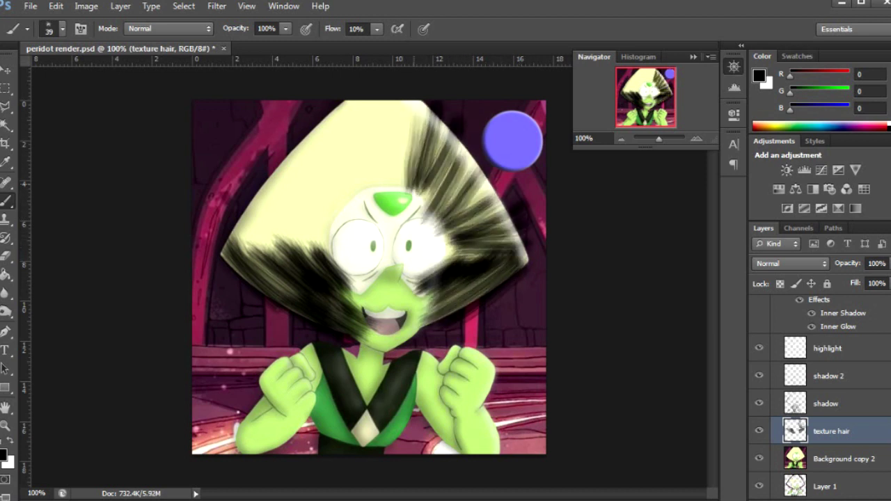
{"action": "left_click_drag", "start_coordinate": [430, 199], "coordinate": [384, 101]}
{"action": "left_click_drag", "start_coordinate": [406, 202], "coordinate": [344, 103]}
{"action": "left_click_drag", "start_coordinate": [307, 209], "coordinate": [383, 105]}
{"action": "left_click_drag", "start_coordinate": [251, 221], "coordinate": [358, 145]}
{"action": "left_click_drag", "start_coordinate": [233, 237], "coordinate": [365, 185]}
{"action": "left_click_drag", "start_coordinate": [209, 250], "coordinate": [320, 216]}
{"action": "key", "text": "ctrl+alt+z"}
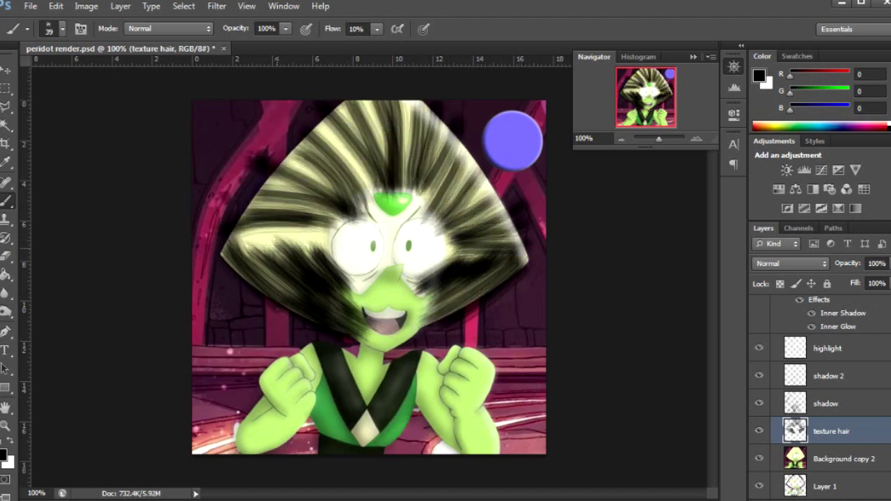
{"action": "key", "text": "ctrl+alt+z"}
{"action": "key", "text": "ctrl+alt+z"}
{"action": "key", "text": "ctrl+alt+z"}
{"action": "key", "text": "ctrl+alt+z"}
{"action": "key", "text": "ctrl+alt+z"}
{"action": "key", "text": "ctrl+alt+z"}
{"action": "key", "text": "ctrl+alt+z"}
- Paint overlapping diagonal black strokes across the upper hair, following its slopes from the face out to the edges
{"action": "mouse_move", "coordinate": [237, 244]}
{"action": "left_mouse_down"}
{"action": "mouse_move", "coordinate": [387, 101]}
{"action": "mouse_move", "coordinate": [411, 170]}
{"action": "mouse_move", "coordinate": [376, 154]}
{"action": "left_mouse_up"}
{"action": "left_click_drag", "start_coordinate": [223, 261], "coordinate": [358, 190]}
{"action": "mouse_move", "coordinate": [230, 236]}
{"action": "left_mouse_down"}
{"action": "mouse_move", "coordinate": [411, 105]}
{"action": "mouse_move", "coordinate": [400, 106]}
{"action": "left_mouse_up"}
{"action": "left_click_drag", "start_coordinate": [397, 223], "coordinate": [451, 169]}
{"action": "mouse_move", "coordinate": [399, 263]}
{"action": "left_mouse_down"}
{"action": "mouse_move", "coordinate": [487, 152]}
{"action": "mouse_move", "coordinate": [536, 140]}
{"action": "left_mouse_up"}
{"action": "left_click_drag", "start_coordinate": [392, 210], "coordinate": [509, 101]}
{"action": "left_click_drag", "start_coordinate": [384, 169], "coordinate": [479, 102]}
{"action": "left_click_drag", "start_coordinate": [348, 184], "coordinate": [411, 101]}
{"action": "left_click_drag", "start_coordinate": [299, 209], "coordinate": [397, 132]}
{"action": "left_click_drag", "start_coordinate": [216, 282], "coordinate": [338, 173]}
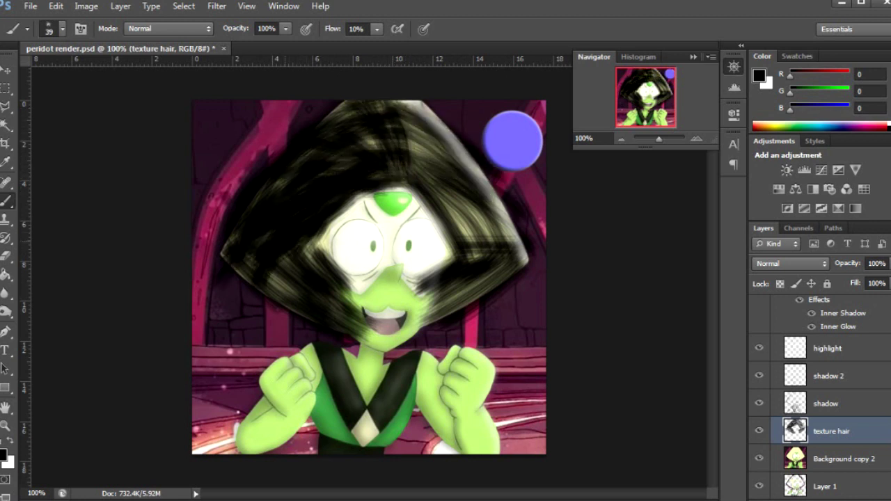
- Darken the lower left hair and the right side of the hair with more diagonal black strokes
{"action": "left_click_drag", "start_coordinate": [258, 320], "coordinate": [383, 237]}
{"action": "left_click_drag", "start_coordinate": [233, 314], "coordinate": [303, 254]}
{"action": "left_click_drag", "start_coordinate": [438, 301], "coordinate": [480, 249]}
{"action": "mouse_move", "coordinate": [398, 258]}
{"action": "left_mouse_down"}
{"action": "mouse_move", "coordinate": [487, 123]}
{"action": "mouse_move", "coordinate": [522, 125]}
{"action": "left_mouse_up"}
{"action": "left_click_drag", "start_coordinate": [404, 257], "coordinate": [494, 146]}
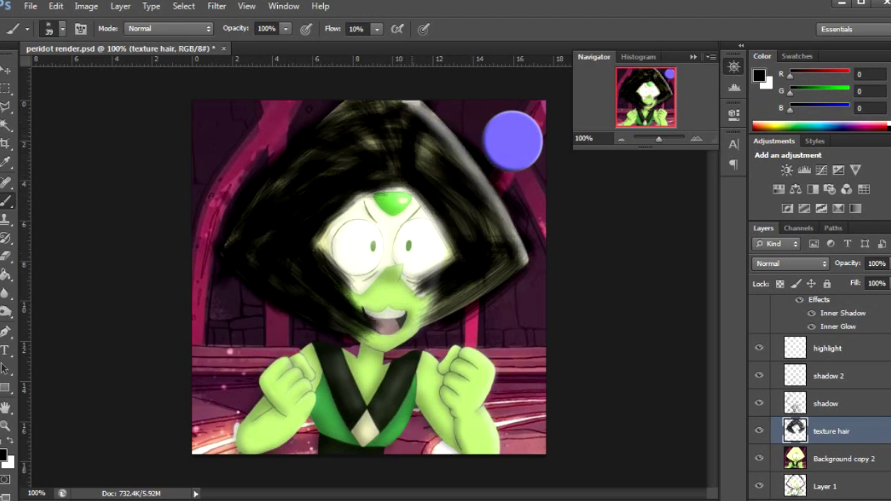
- Fill the light gaps in the lower right hair and around the crown with black strokes
{"action": "left_click_drag", "start_coordinate": [404, 321], "coordinate": [512, 181]}
{"action": "left_click_drag", "start_coordinate": [415, 333], "coordinate": [526, 257]}
{"action": "left_click_drag", "start_coordinate": [425, 310], "coordinate": [522, 198]}
{"action": "left_click_drag", "start_coordinate": [390, 154], "coordinate": [341, 106]}
{"action": "left_click_drag", "start_coordinate": [418, 166], "coordinate": [449, 115]}
{"action": "mouse_move", "coordinate": [373, 150]}
{"action": "left_mouse_down"}
{"action": "mouse_move", "coordinate": [337, 114]}
{"action": "mouse_move", "coordinate": [401, 101]}
{"action": "left_mouse_up"}
{"action": "left_click_drag", "start_coordinate": [340, 133], "coordinate": [319, 116]}
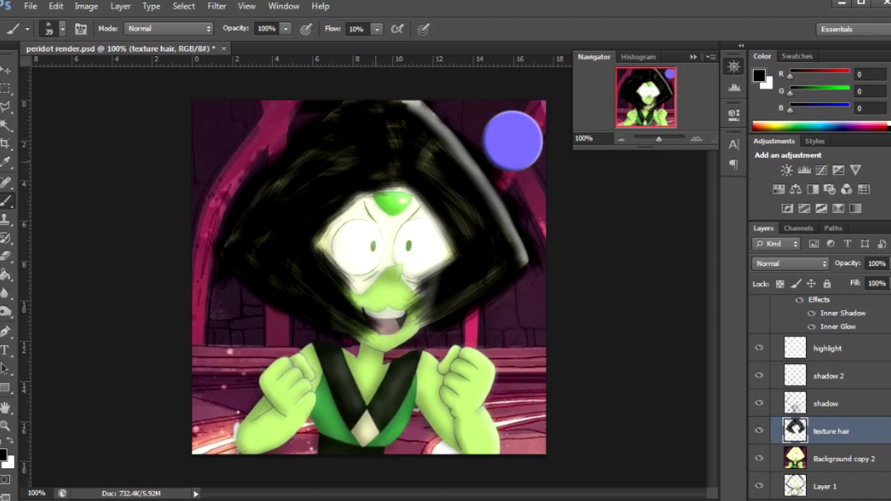
- Preview the texture hair layer at 10% opacity and restore it to 100%
{"action": "left_click", "coordinate": [876, 263]}
{"action": "type", "text": "20"}
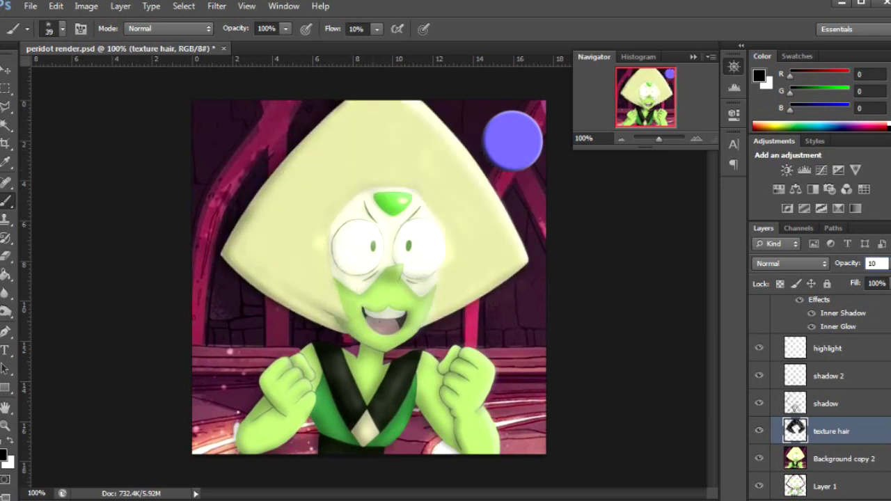
{"action": "key", "text": "BackSpace"}
{"action": "key", "text": "BackSpace"}
{"action": "type", "text": "100"}
{"action": "key", "text": "Return"}
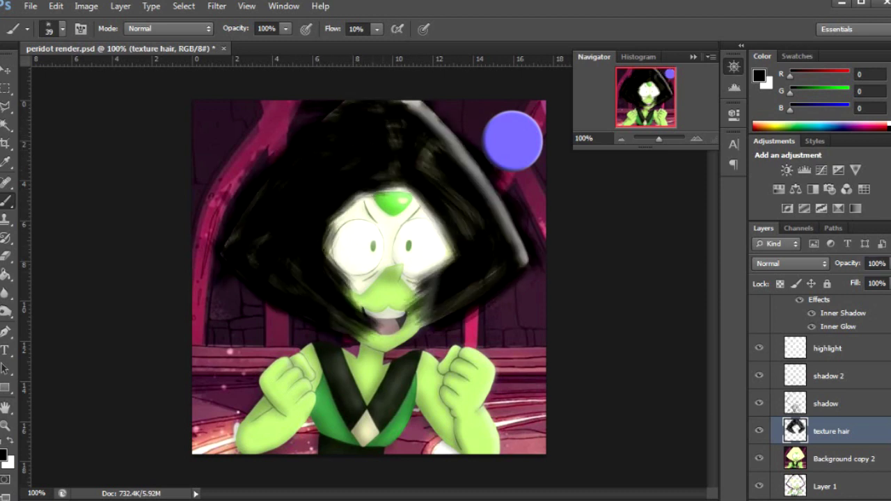
- Set a textured 141 px eraser to 2% flow and thin the black paint across the lower hair into strands
{"action": "key", "text": "e"}
{"action": "left_click", "coordinate": [62, 28]}
{"action": "type", "text": "32"}
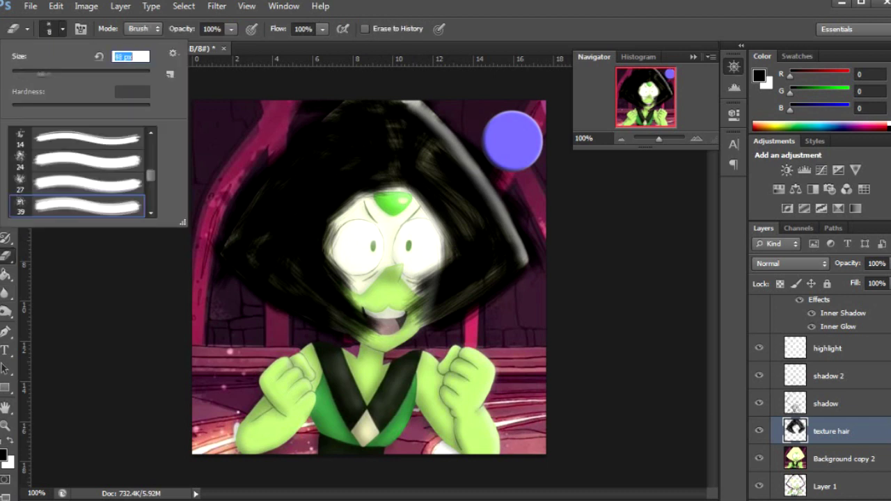
{"action": "key", "text": "Return"}
{"action": "key", "text": "shift+0"}
{"action": "key", "text": "shift+2"}
{"action": "left_click_drag", "start_coordinate": [278, 174], "coordinate": [376, 237]}
{"action": "mouse_move", "coordinate": [237, 313]}
{"action": "left_mouse_down"}
{"action": "mouse_move", "coordinate": [397, 140]}
{"action": "mouse_move", "coordinate": [522, 209]}
{"action": "left_mouse_up"}
{"action": "left_click_drag", "start_coordinate": [522, 306], "coordinate": [292, 320]}
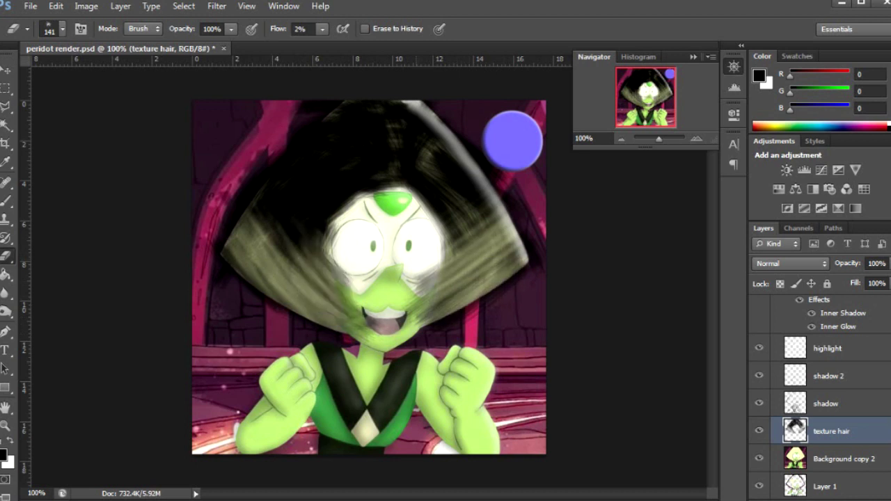
- Erase streaks through the black paint on the upper hair and crown with diagonal strokes
{"action": "left_click_drag", "start_coordinate": [418, 251], "coordinate": [494, 160]}
{"action": "left_click_drag", "start_coordinate": [236, 251], "coordinate": [397, 125]}
{"action": "left_click_drag", "start_coordinate": [230, 292], "coordinate": [335, 195]}
{"action": "left_click_drag", "start_coordinate": [285, 208], "coordinate": [501, 111]}
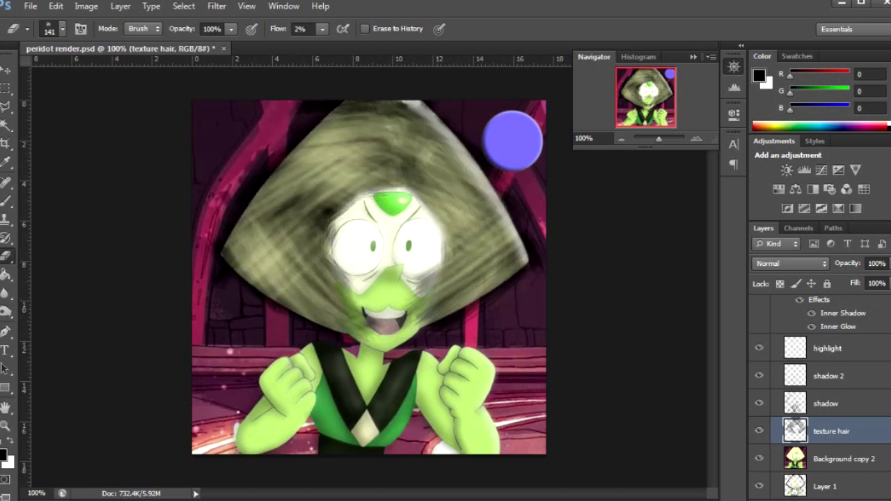
{"action": "left_click_drag", "start_coordinate": [306, 104], "coordinate": [390, 229]}
- Erase the texture spilling past the hair's outline with a soft round eraser at 100% flow, sized 141 px and 37 px
{"action": "left_click", "coordinate": [62, 29]}
{"action": "scroll", "coordinate": [91, 174], "scroll_direction": "up", "scroll_amount": 5}
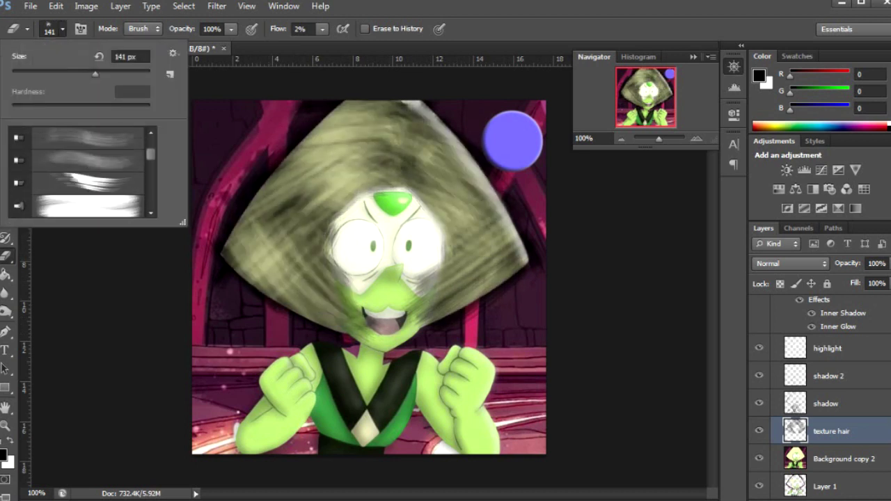
{"action": "key", "text": "Return"}
{"action": "key", "text": "shift+0"}
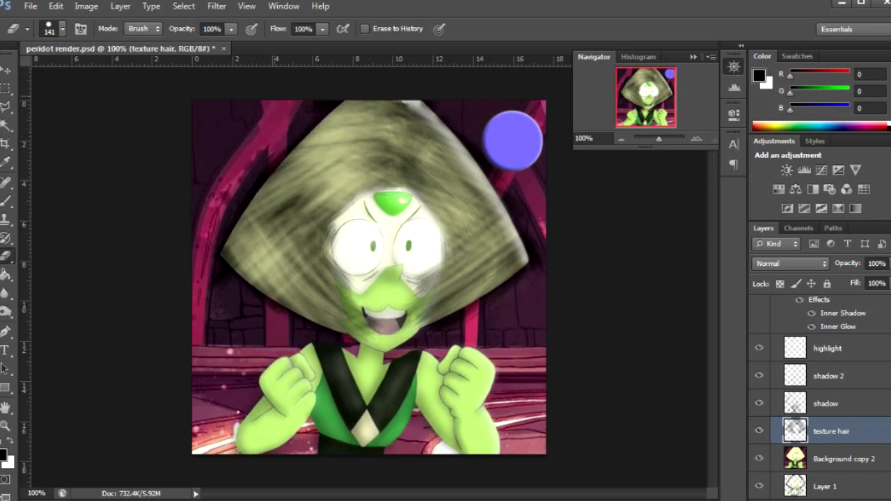
{"action": "left_click", "coordinate": [62, 29]}
{"action": "type", "text": "37"}
{"action": "key", "text": "Return"}
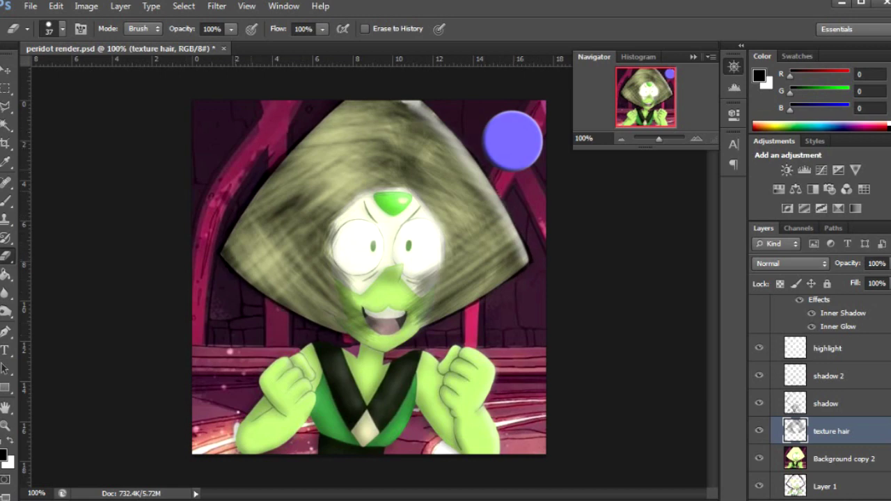
- Erase the hair texture covering the face and chin, using a 7 px eraser along the jaw
{"action": "key", "text": "r"}
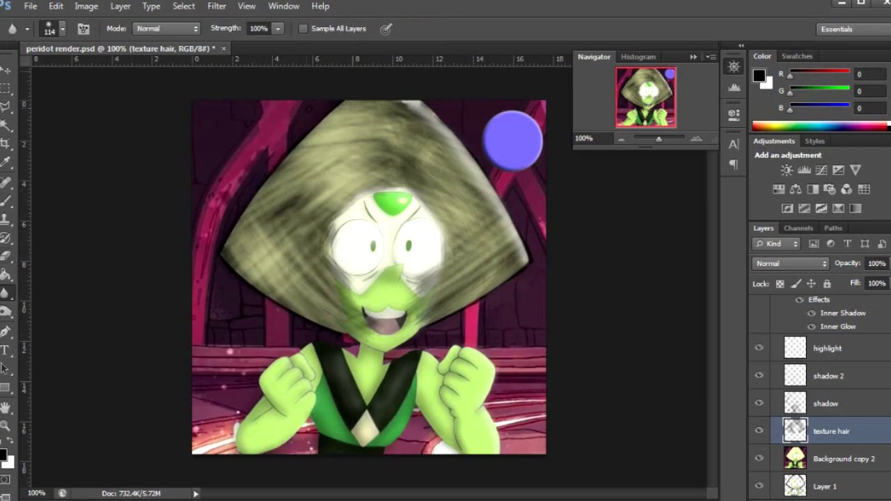
{"action": "scroll", "coordinate": [369, 217], "scroll_direction": "up", "scroll_amount": 5}
{"action": "key", "text": "e"}
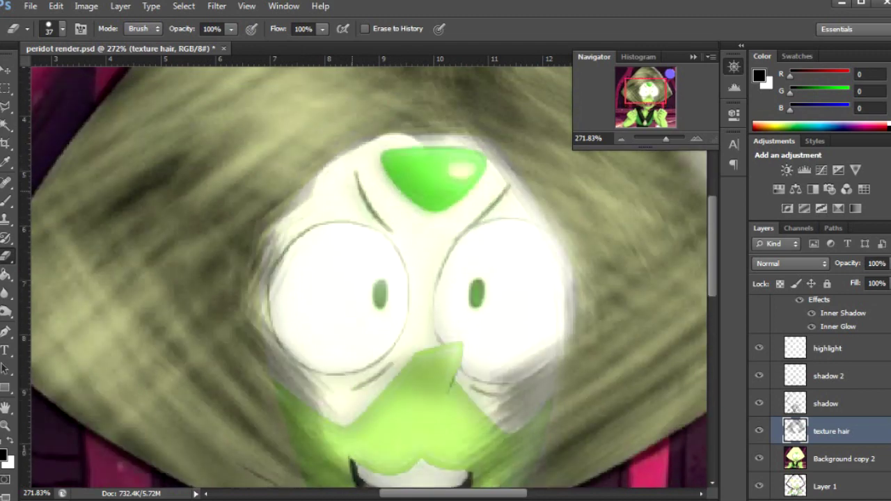
{"action": "scroll", "coordinate": [369, 279], "scroll_direction": "down", "scroll_amount": 3}
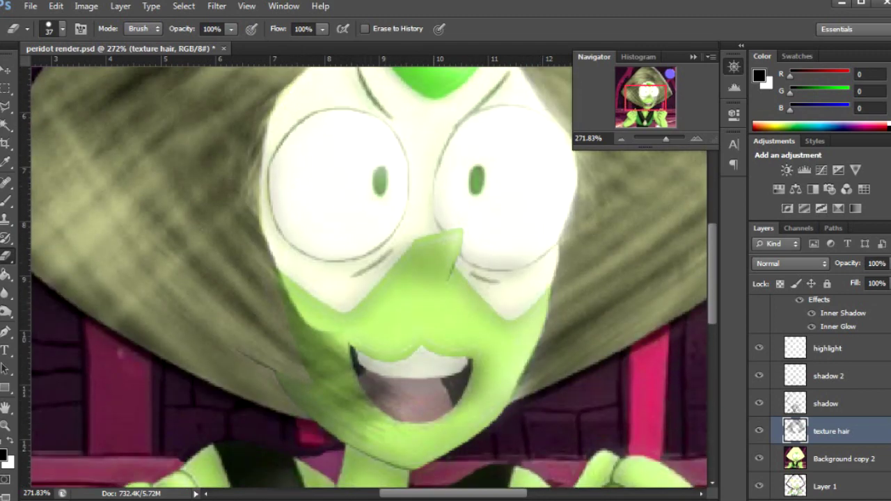
{"action": "scroll", "coordinate": [369, 278], "scroll_direction": "down", "scroll_amount": 2}
{"action": "left_click", "coordinate": [62, 28]}
{"action": "type", "text": "7"}
{"action": "key", "text": "Return"}
{"action": "left_click_drag", "start_coordinate": [278, 287], "coordinate": [326, 315]}
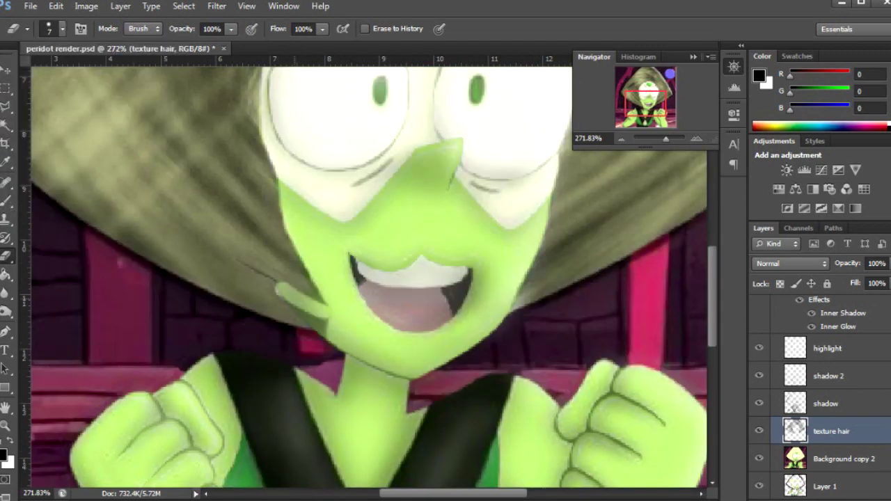
- Set the texture hair layer's opacity to 10%
{"action": "type", "text": "100"}
{"action": "key", "text": "Return"}
{"action": "left_click", "coordinate": [876, 263]}
{"action": "type", "text": "10"}
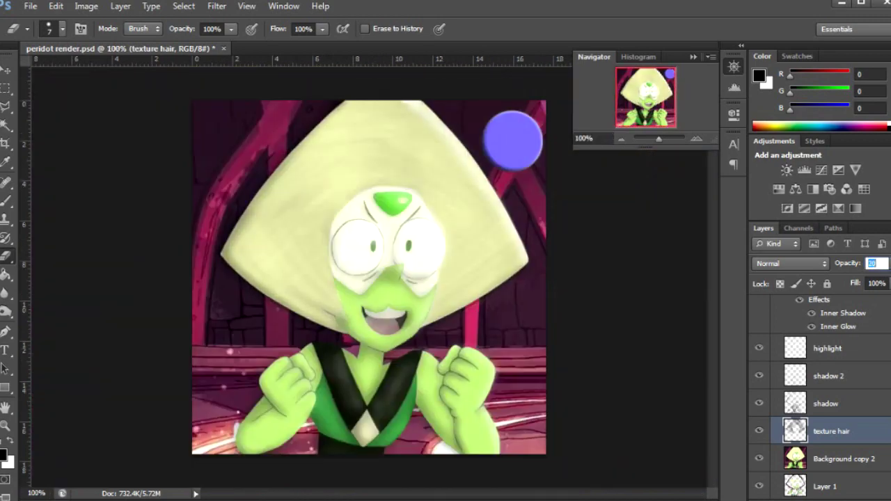
{"action": "left_click_drag", "start_coordinate": [654, 139], "coordinate": [663, 139]}
{"action": "type", "text": "5"}
{"action": "key", "text": "Return"}
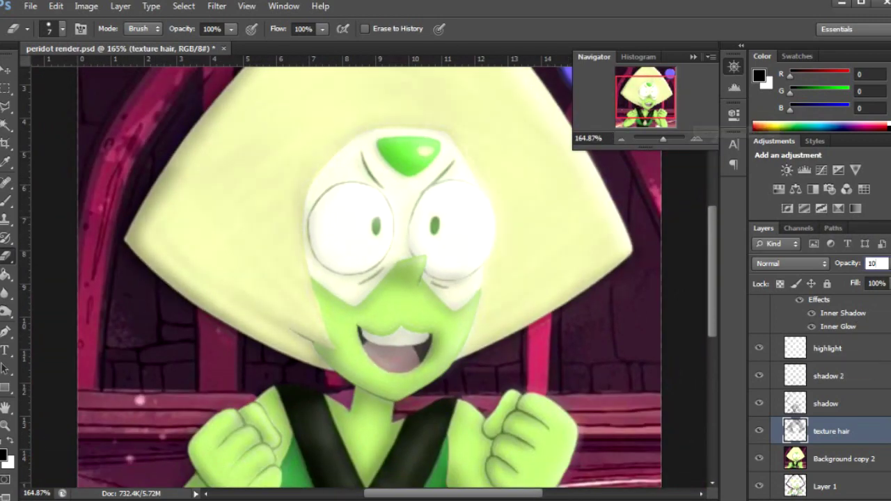
- Add a new layer above texture hair and name it "textrue skin"
{"action": "left_click", "coordinate": [151, 6]}
{"action": "key", "text": "ctrl+shift+alt+n"}
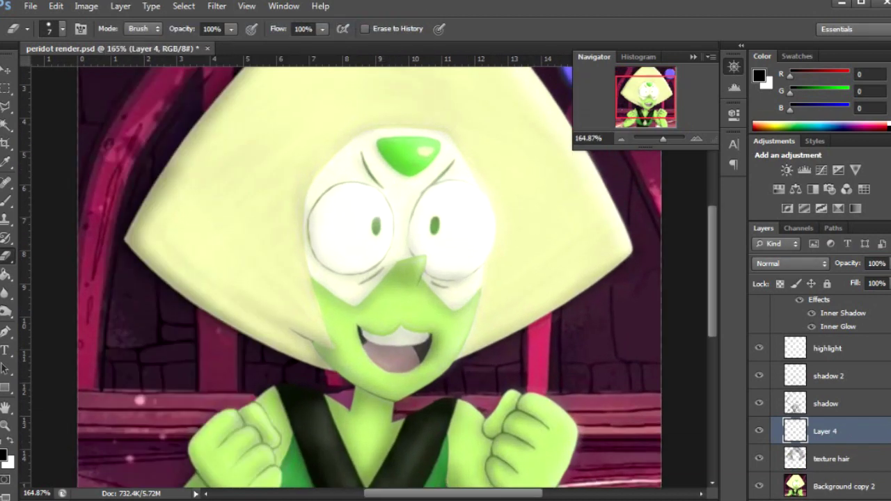
{"action": "key", "text": "ctrl+1"}
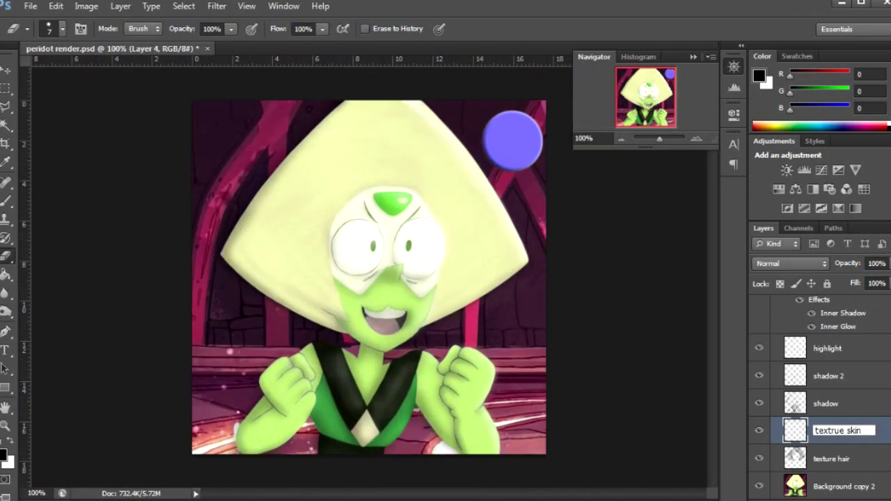
{"action": "key", "text": "Return"}
{"action": "left_click", "coordinate": [62, 29]}
{"action": "scroll", "coordinate": [77, 174], "scroll_direction": "down", "scroll_amount": 3}
{"action": "left_click", "coordinate": [76, 183]}
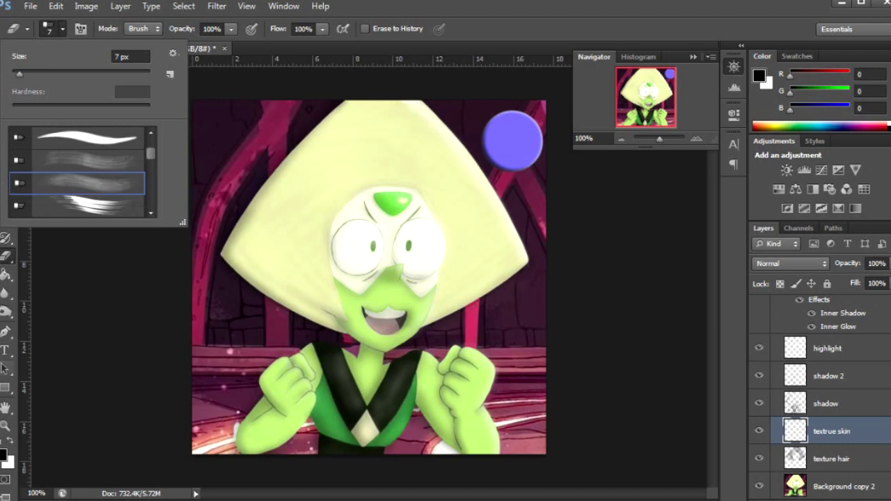
{"action": "key", "text": "b"}
{"action": "left_click_drag", "start_coordinate": [393, 220], "coordinate": [362, 355]}
{"action": "key", "text": "ctrl+z"}
{"action": "left_click_drag", "start_coordinate": [261, 275], "coordinate": [491, 278]}
{"action": "key", "text": "ctrl+z"}
{"action": "left_click_drag", "start_coordinate": [298, 254], "coordinate": [495, 254]}
{"action": "key", "text": "ctrl+z"}
{"action": "left_click", "coordinate": [62, 28]}
{"action": "left_click_drag", "start_coordinate": [49, 73], "coordinate": [30, 73]}
{"action": "left_click_drag", "start_coordinate": [252, 309], "coordinate": [458, 309]}
{"action": "key", "text": "ctrl+z"}
{"action": "left_click", "coordinate": [62, 28]}
{"action": "left_click", "coordinate": [201, 275]}
- Paint black streaks over the clothes, neck and fists with a 36 px flat bristle brush
{"action": "left_click", "coordinate": [62, 29]}
{"action": "scroll", "coordinate": [83, 174], "scroll_direction": "up", "scroll_amount": 3}
{"action": "left_click", "coordinate": [84, 146]}
{"action": "key", "text": "Return"}
{"action": "mouse_move", "coordinate": [376, 439]}
{"action": "left_mouse_down"}
{"action": "mouse_move", "coordinate": [327, 348]}
{"action": "mouse_move", "coordinate": [314, 417]}
{"action": "mouse_move", "coordinate": [411, 390]}
{"action": "mouse_move", "coordinate": [417, 348]}
{"action": "mouse_move", "coordinate": [278, 446]}
{"action": "mouse_move", "coordinate": [369, 387]}
{"action": "mouse_move", "coordinate": [300, 390]}
{"action": "mouse_move", "coordinate": [293, 411]}
{"action": "left_mouse_up"}
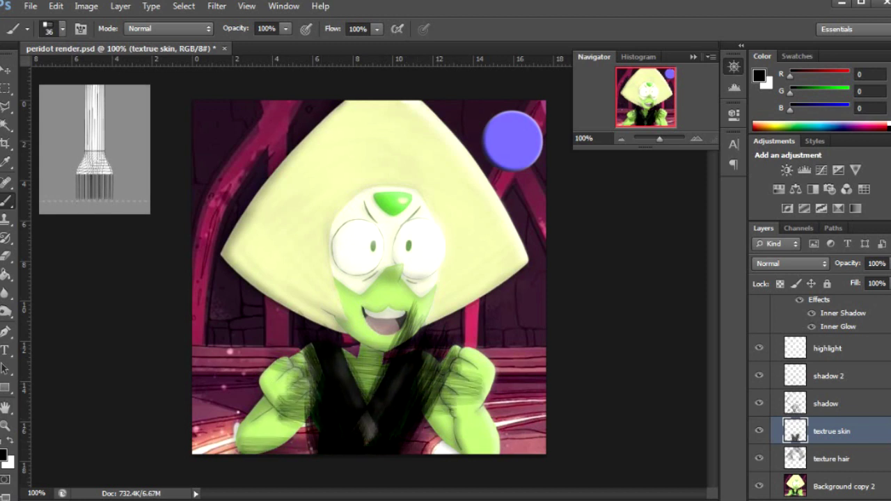
- Streak the face area in black, and rename the layer "textrue cloth" with its opacity at 20%
{"action": "mouse_move", "coordinate": [334, 188]}
{"action": "left_mouse_down"}
{"action": "mouse_move", "coordinate": [480, 236]}
{"action": "mouse_move", "coordinate": [300, 272]}
{"action": "mouse_move", "coordinate": [494, 299]}
{"action": "mouse_move", "coordinate": [328, 167]}
{"action": "left_mouse_up"}
{"action": "left_click_drag", "start_coordinate": [292, 209], "coordinate": [487, 313]}
{"action": "left_click_drag", "start_coordinate": [481, 195], "coordinate": [293, 209]}
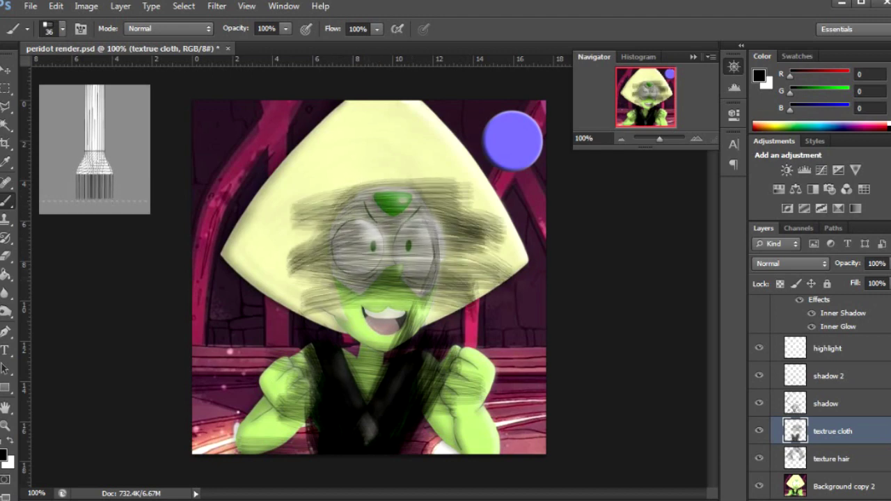
{"action": "key", "text": "2"}
- Erase the cloth texture from the hair around the face, then set the eraser to 30 px for the green facial skin
{"action": "key", "text": "e"}
{"action": "scroll", "coordinate": [369, 278], "scroll_direction": "up", "scroll_amount": 3}
{"action": "left_click", "coordinate": [62, 29]}
{"action": "left_click", "coordinate": [76, 183]}
{"action": "left_click_drag", "start_coordinate": [237, 223], "coordinate": [321, 327]}
{"action": "left_click_drag", "start_coordinate": [313, 278], "coordinate": [251, 146]}
{"action": "scroll", "coordinate": [369, 278], "scroll_direction": "up", "scroll_amount": 2}
{"action": "mouse_move", "coordinate": [327, 202]}
{"action": "left_mouse_down"}
{"action": "mouse_move", "coordinate": [522, 209]}
{"action": "mouse_move", "coordinate": [564, 369]}
{"action": "left_mouse_up"}
{"action": "scroll", "coordinate": [584, 316], "scroll_direction": "down", "scroll_amount": 3}
{"action": "left_click", "coordinate": [62, 29]}
{"action": "type", "text": "30"}
{"action": "key", "text": "Return"}
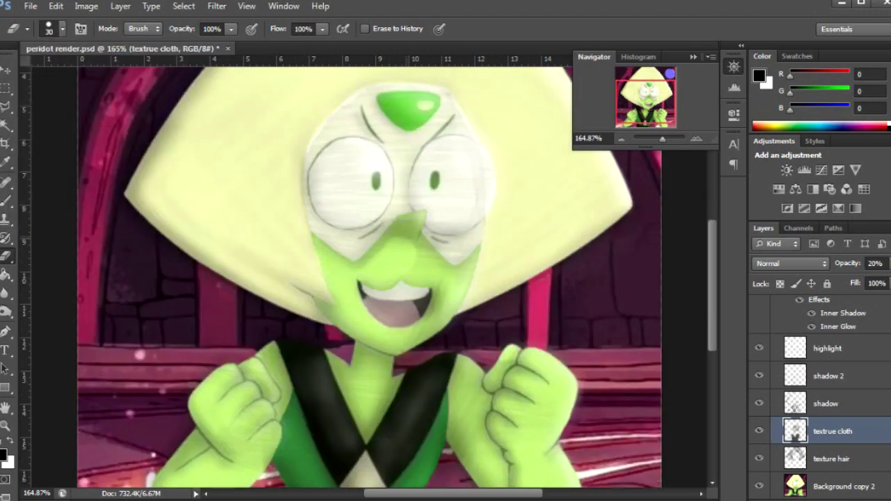
- Erase the cloth texture from the lower face and the left fist and arm with 10 px and 70 px erasers
{"action": "left_click", "coordinate": [62, 28]}
{"action": "type", "text": "10"}
{"action": "key", "text": "Return"}
{"action": "scroll", "coordinate": [369, 278], "scroll_direction": "down", "scroll_amount": 4}
{"action": "left_click", "coordinate": [62, 28]}
{"action": "type", "text": "70"}
{"action": "key", "text": "Return"}
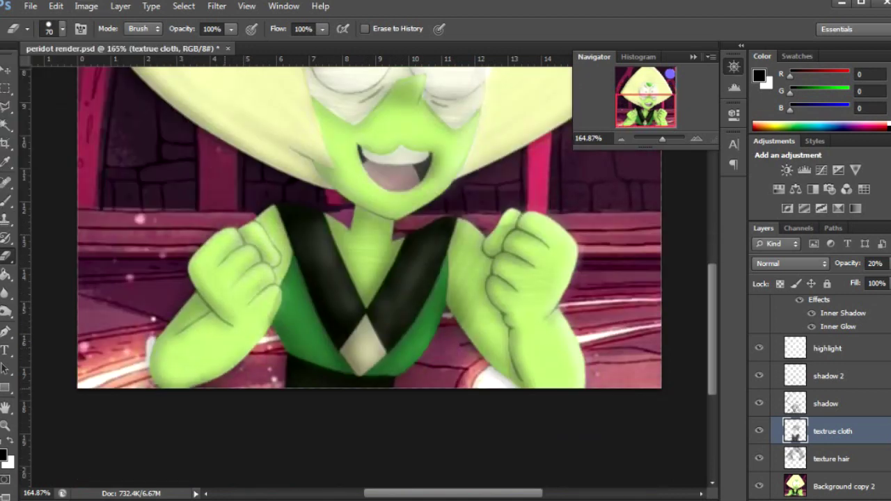
- Clean the cloth texture off the neck and chest skin with 21 px and 7 px erasers
{"action": "left_click", "coordinate": [62, 28]}
{"action": "type", "text": "21"}
{"action": "key", "text": "Return"}
{"action": "left_click", "coordinate": [62, 28]}
{"action": "type", "text": "7"}
{"action": "key", "text": "Return"}
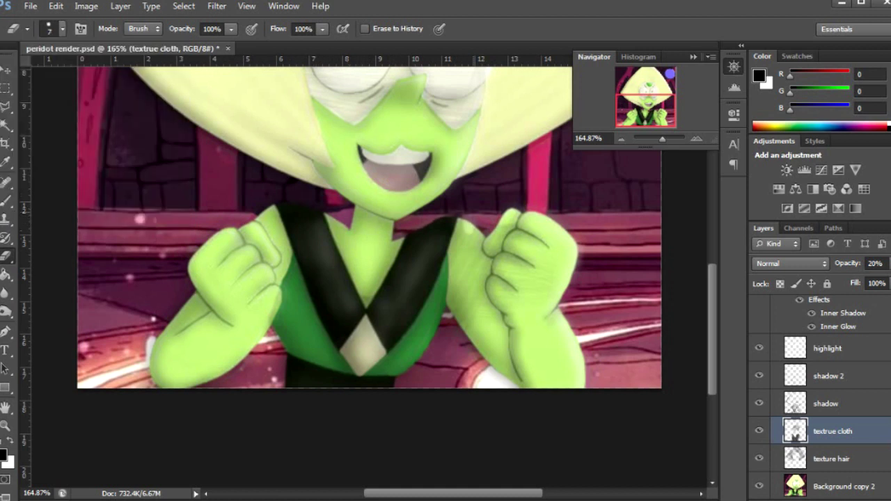
- Erase the remaining cloth texture from the right arm and fist with a 31 px eraser
{"action": "left_click", "coordinate": [62, 28]}
{"action": "key", "text": "Up"}
{"action": "key", "text": "Up"}
{"action": "key", "text": "Up"}
{"action": "key", "text": "Up"}
{"action": "key", "text": "Return"}
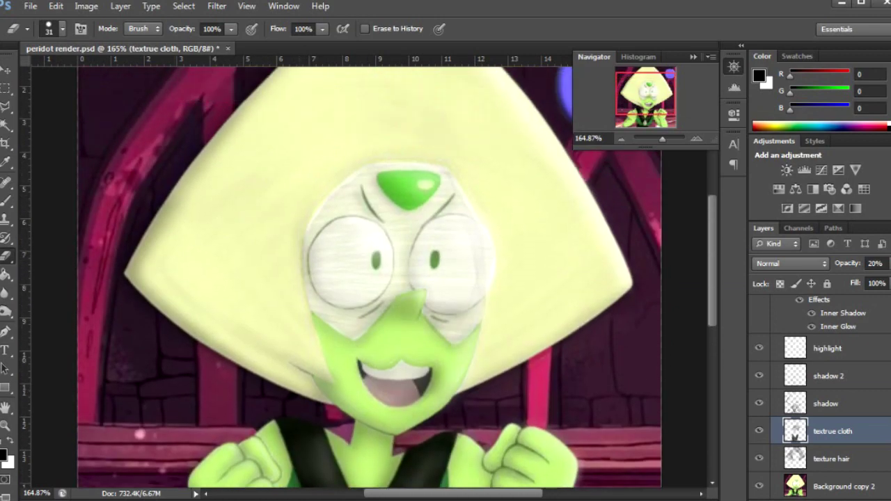
- Soften the cloth texture with the 114 px Blur tool, and try the layer at 10% and 5% opacity
{"action": "key", "text": "r"}
{"action": "scroll", "coordinate": [369, 278], "scroll_direction": "down", "scroll_amount": 5}
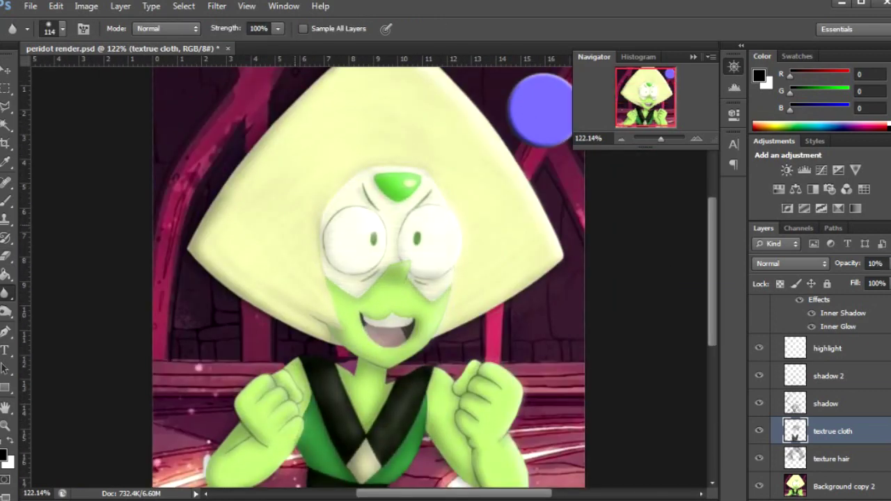
{"action": "scroll", "coordinate": [369, 279], "scroll_direction": "down", "scroll_amount": 3}
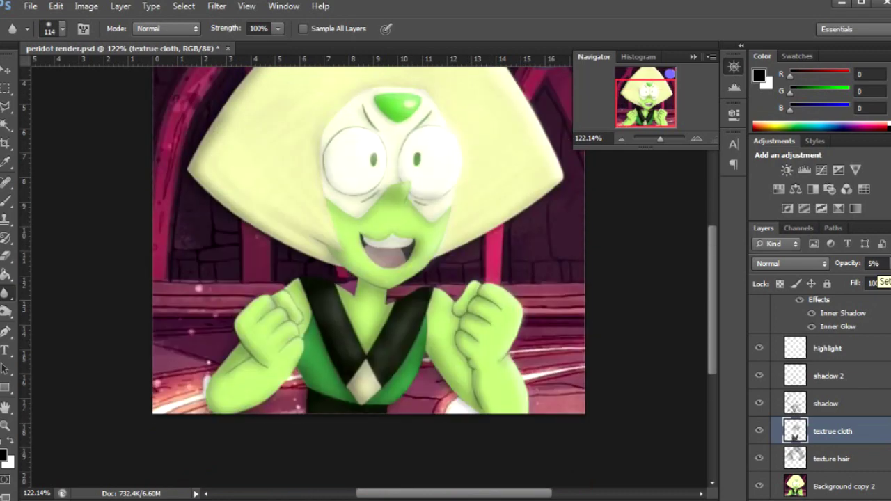
{"action": "scroll", "coordinate": [369, 278], "scroll_direction": "up", "scroll_amount": 3}
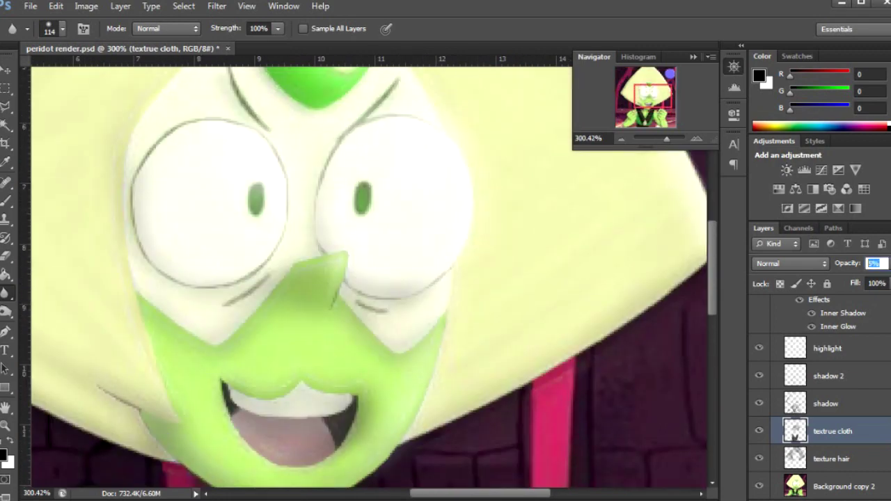
- Blur the cloth texture around the face at 37 px and 12 px with the layer at 10% opacity
{"action": "left_click", "coordinate": [62, 28]}
{"action": "type", "text": "37"}
{"action": "key", "text": "Return"}
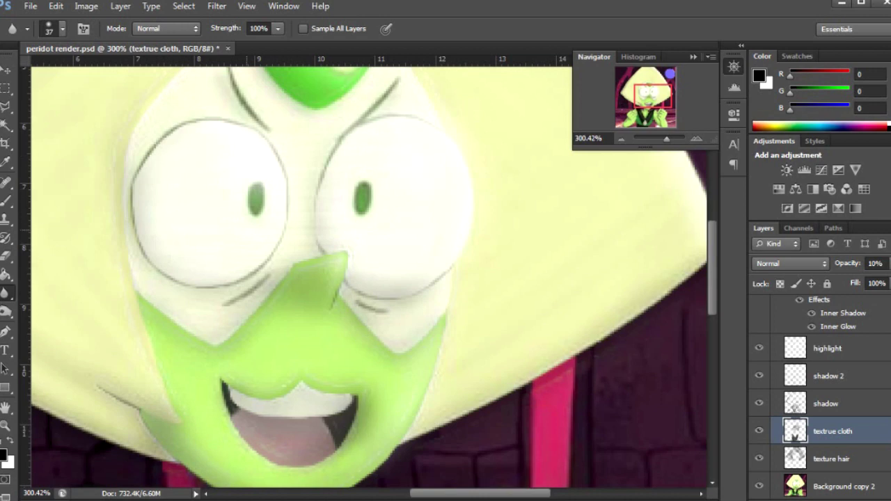
{"action": "scroll", "coordinate": [369, 279], "scroll_direction": "up", "scroll_amount": 5}
{"action": "left_click", "coordinate": [62, 28]}
{"action": "type", "text": "12"}
{"action": "key", "text": "Return"}
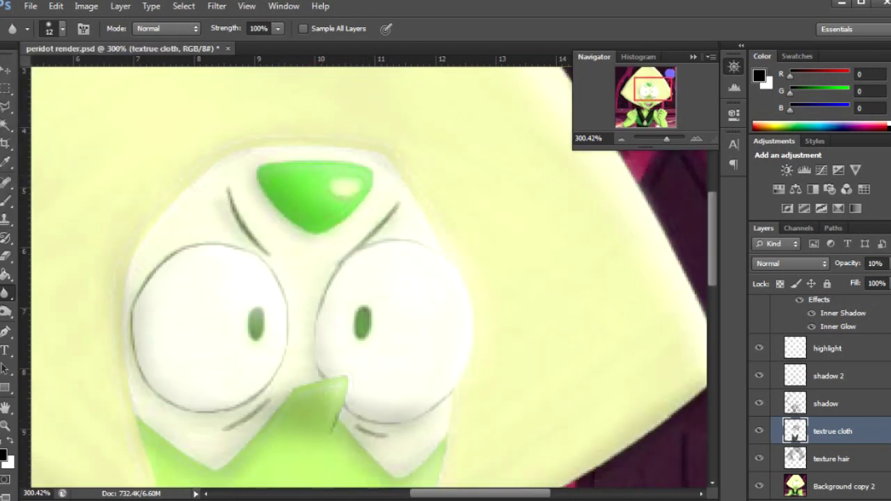
- Lower the texture hair layer's opacity and check the opacity of the shadow 2 layer
{"action": "scroll", "coordinate": [369, 278], "scroll_direction": "down", "scroll_amount": 4}
{"action": "scroll", "coordinate": [369, 279], "scroll_direction": "down", "scroll_amount": 14}
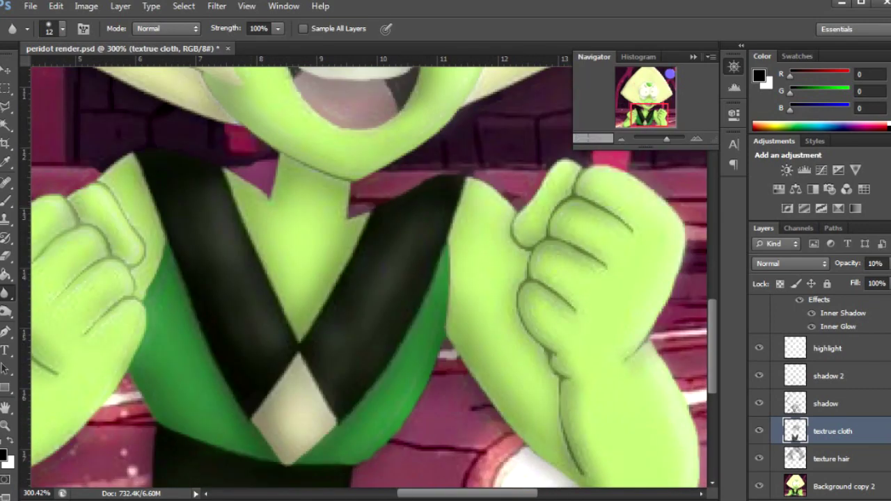
{"action": "type", "text": "10"}
{"action": "key", "text": "Return"}
{"action": "type", "text": "0"}
{"action": "key", "text": "Return"}
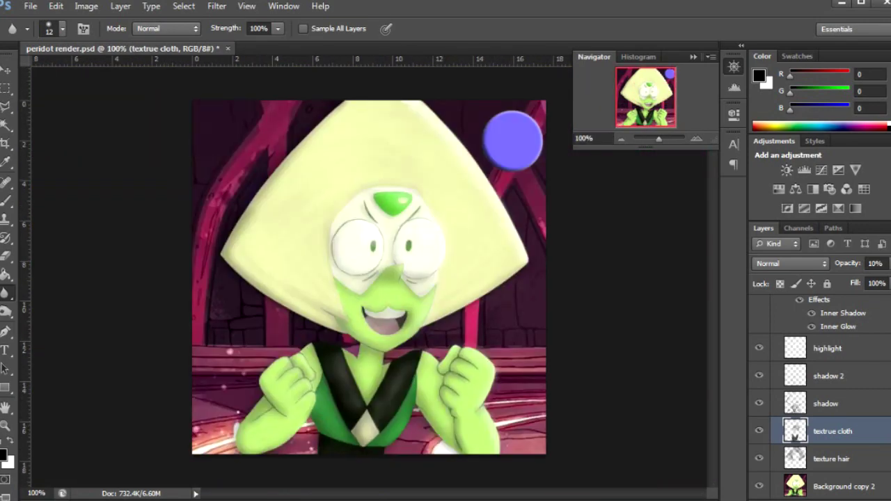
{"action": "left_click", "coordinate": [831, 458]}
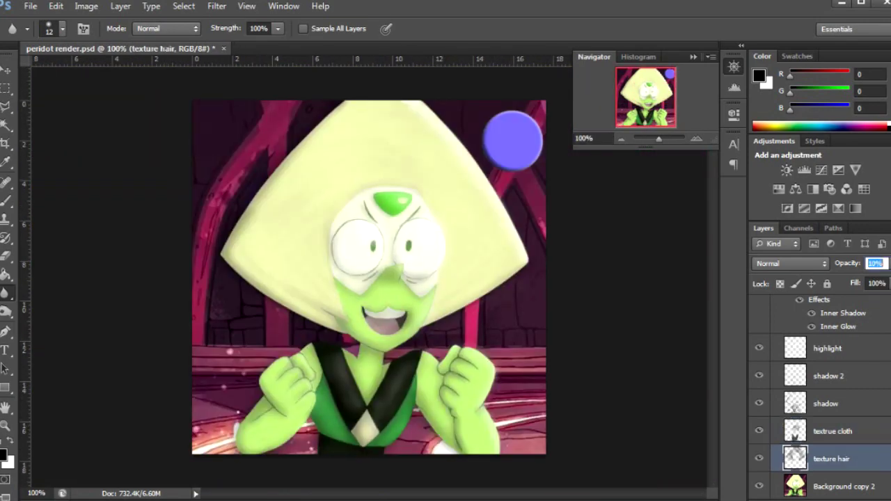
{"action": "left_click", "coordinate": [829, 376]}
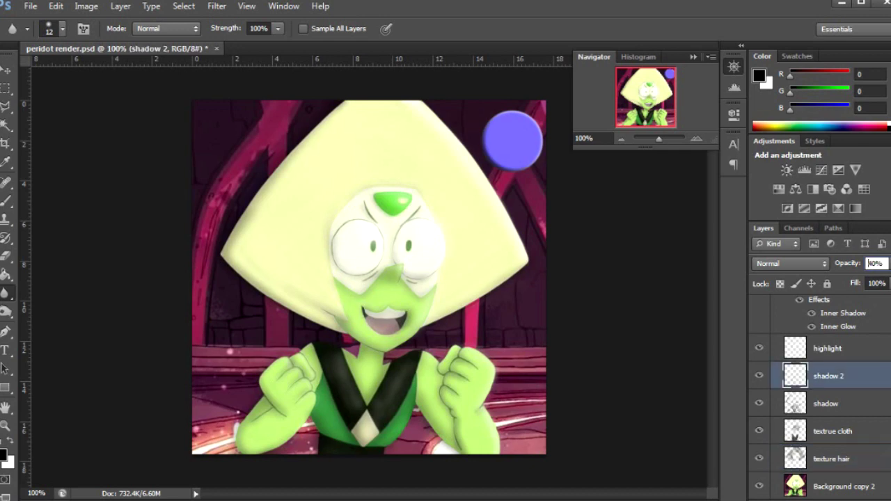
- Trim the shadow beneath the nose on the shadow layer with a 9 px eraser and soften it with a 91 px Blur tool
{"action": "left_click", "coordinate": [826, 404]}
{"action": "left_click_drag", "start_coordinate": [658, 139], "coordinate": [668, 139]}
{"action": "key", "text": "e"}
{"action": "left_click", "coordinate": [61, 29]}
{"action": "key", "text": "Return"}
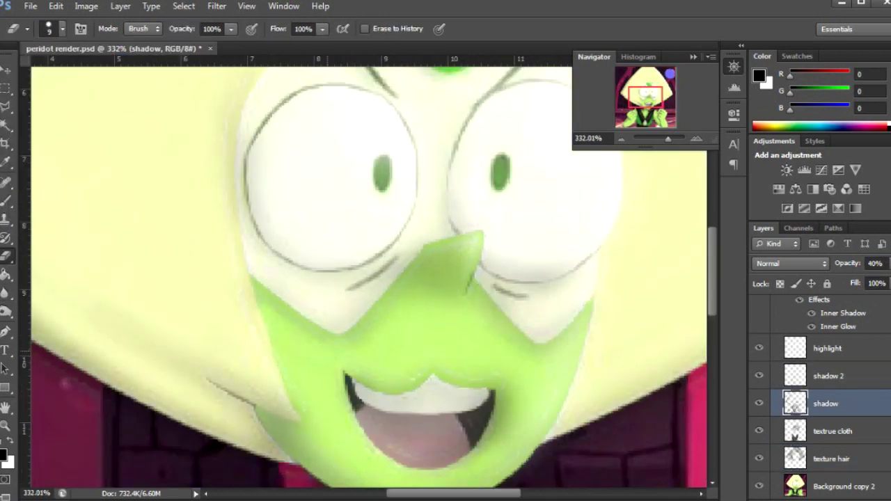
{"action": "left_click_drag", "start_coordinate": [348, 299], "coordinate": [404, 341]}
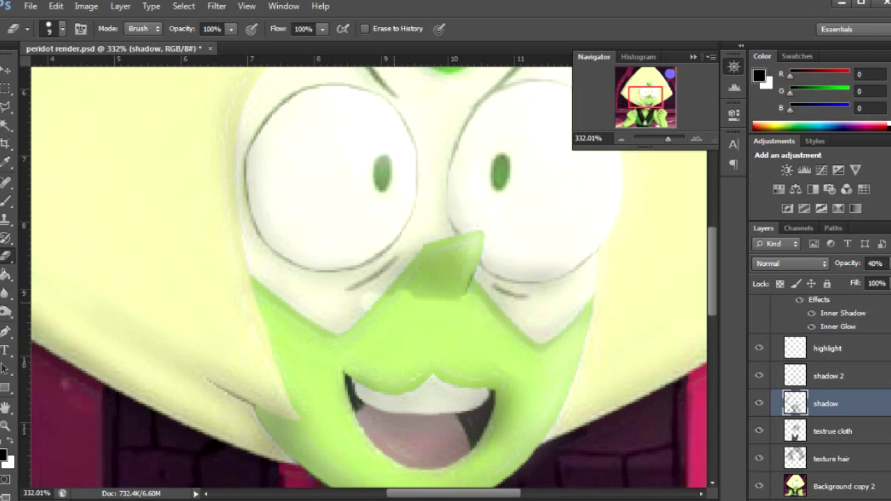
{"action": "left_click_drag", "start_coordinate": [415, 301], "coordinate": [460, 293]}
{"action": "key", "text": "r"}
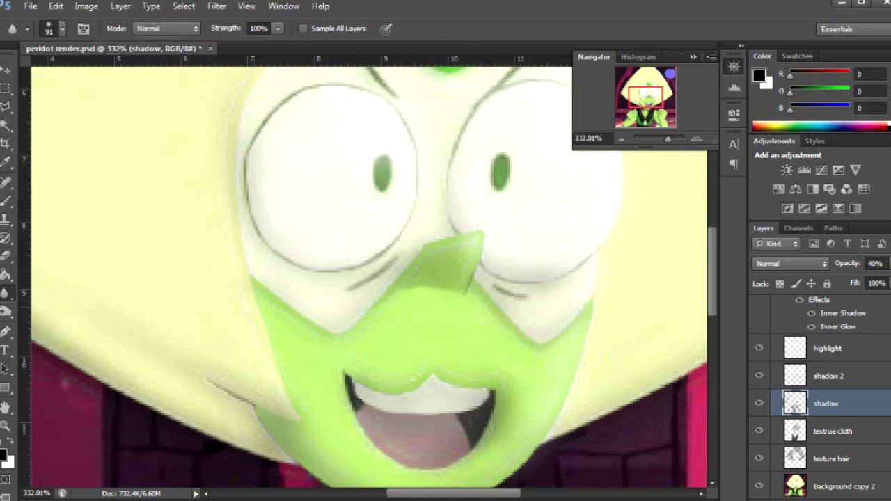
- Set the textrue cloth layer's opacity to 5% and add a new layer above it named "textrue skin"
{"action": "scroll", "coordinate": [369, 279], "scroll_direction": "down", "scroll_amount": 3}
{"action": "scroll", "coordinate": [369, 279], "scroll_direction": "down", "scroll_amount": 5}
{"action": "key", "text": "alt+bracketleft"}
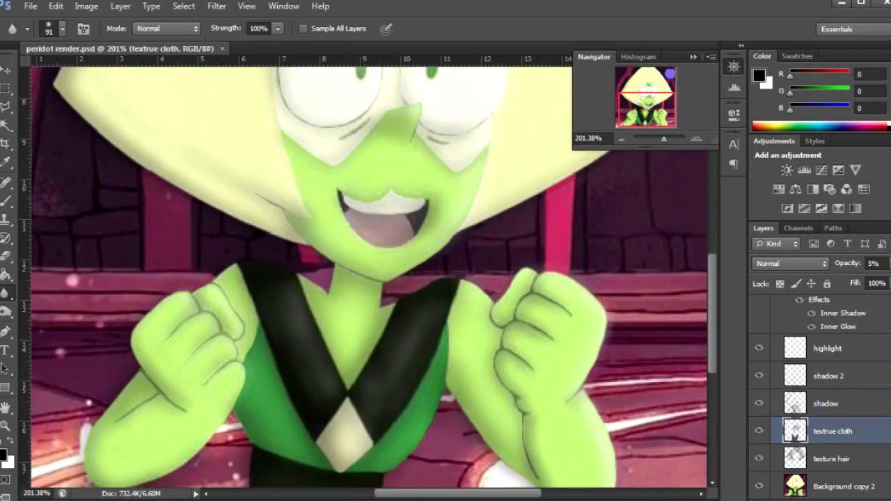
{"action": "key", "text": "ctrl+shift+alt+n"}
{"action": "key", "text": "Return"}
- Paint mottled black texture over the left fist and forearm with a rough 25 px brush at 10% flow
{"action": "key", "text": "b"}
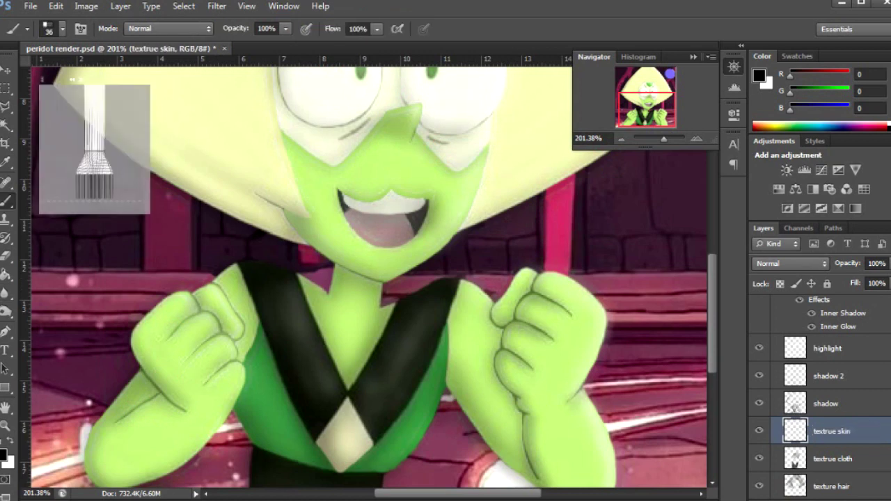
{"action": "left_click", "coordinate": [62, 28]}
{"action": "scroll", "coordinate": [83, 174], "scroll_direction": "down", "scroll_amount": 3}
{"action": "left_click", "coordinate": [83, 174]}
{"action": "left_click_drag", "start_coordinate": [56, 473], "coordinate": [215, 321]}
{"action": "key", "text": "ctrl+z"}
{"action": "type", "text": "10"}
{"action": "left_click_drag", "start_coordinate": [59, 452], "coordinate": [229, 293]}
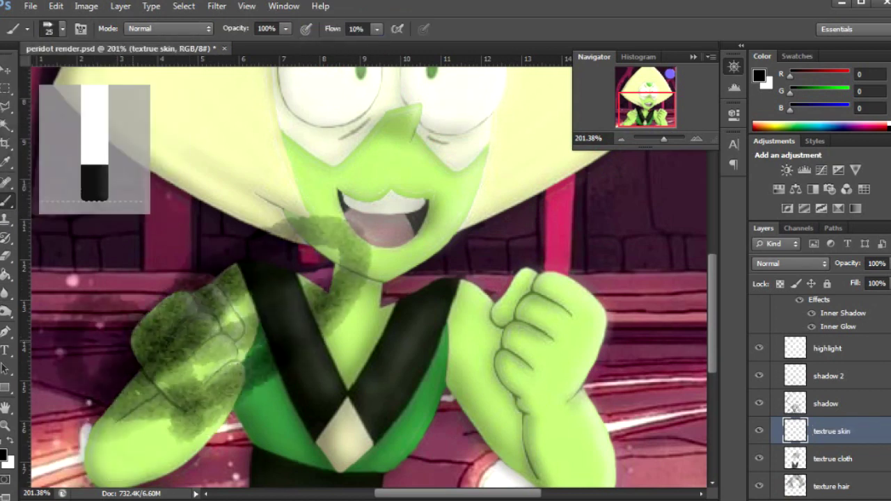
{"action": "left_click_drag", "start_coordinate": [70, 418], "coordinate": [230, 182]}
{"action": "left_click_drag", "start_coordinate": [55, 481], "coordinate": [209, 313]}
- Cover the neck, chest and both arms with the mottled black skin texture
{"action": "left_click_drag", "start_coordinate": [300, 265], "coordinate": [404, 418]}
{"action": "left_click_drag", "start_coordinate": [418, 453], "coordinate": [516, 202]}
{"action": "left_click_drag", "start_coordinate": [417, 481], "coordinate": [640, 251]}
{"action": "left_click_drag", "start_coordinate": [501, 481], "coordinate": [648, 300]}
{"action": "scroll", "coordinate": [390, 278], "scroll_direction": "right", "scroll_amount": 10}
{"action": "scroll", "coordinate": [369, 278], "scroll_direction": "left", "scroll_amount": 10}
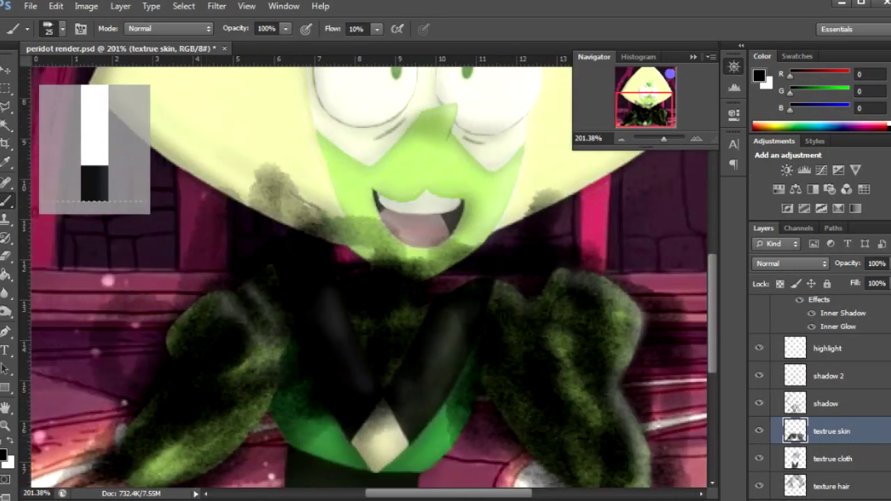
{"action": "left_click_drag", "start_coordinate": [125, 481], "coordinate": [292, 348]}
- Paint the mottled black skin texture over the green lower face, mouth and nose
{"action": "scroll", "coordinate": [369, 279], "scroll_direction": "up", "scroll_amount": 5}
{"action": "left_click_drag", "start_coordinate": [320, 306], "coordinate": [557, 292]}
{"action": "left_click_drag", "start_coordinate": [349, 445], "coordinate": [516, 327]}
{"action": "left_click_drag", "start_coordinate": [313, 417], "coordinate": [557, 292]}
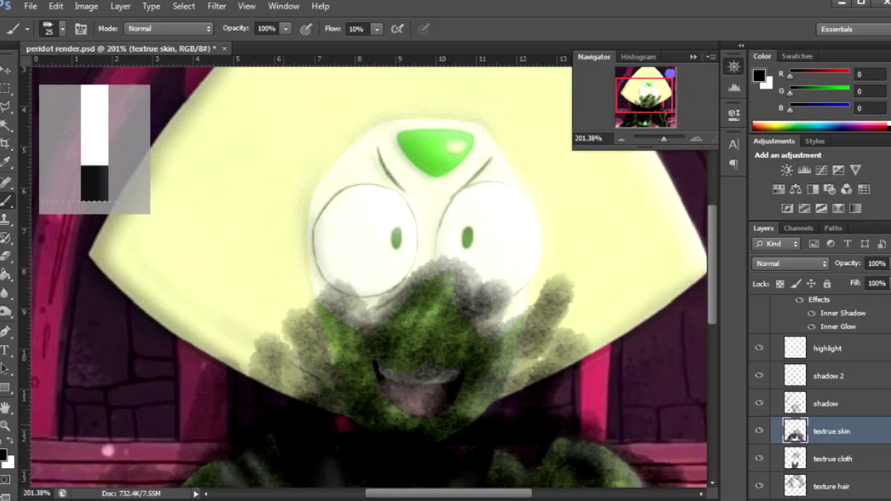
- Set the textrue skin layer's opacity to 50% and erase the texture spilling over the hair and eye area with a 31 px eraser
{"action": "scroll", "coordinate": [369, 279], "scroll_direction": "down", "scroll_amount": 8}
{"action": "left_click_drag", "start_coordinate": [515, 390], "coordinate": [599, 293]}
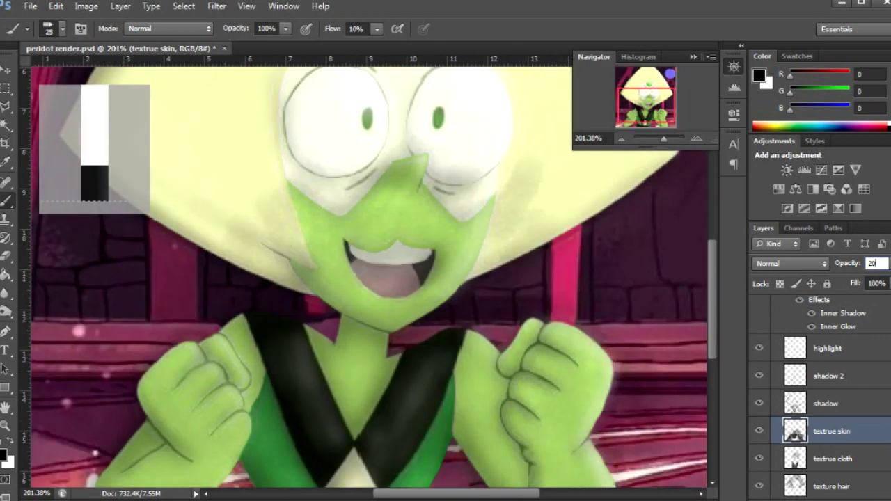
{"action": "key", "text": "e"}
{"action": "left_click", "coordinate": [62, 28]}
{"action": "mouse_move", "coordinate": [202, 306]}
{"action": "left_mouse_down"}
{"action": "mouse_move", "coordinate": [285, 195]}
{"action": "mouse_move", "coordinate": [369, 174]}
{"action": "left_mouse_up"}
{"action": "left_click", "coordinate": [62, 28]}
{"action": "mouse_move", "coordinate": [327, 195]}
{"action": "left_mouse_down"}
{"action": "mouse_move", "coordinate": [418, 174]}
{"action": "mouse_move", "coordinate": [530, 209]}
{"action": "mouse_move", "coordinate": [480, 279]}
{"action": "left_mouse_up"}
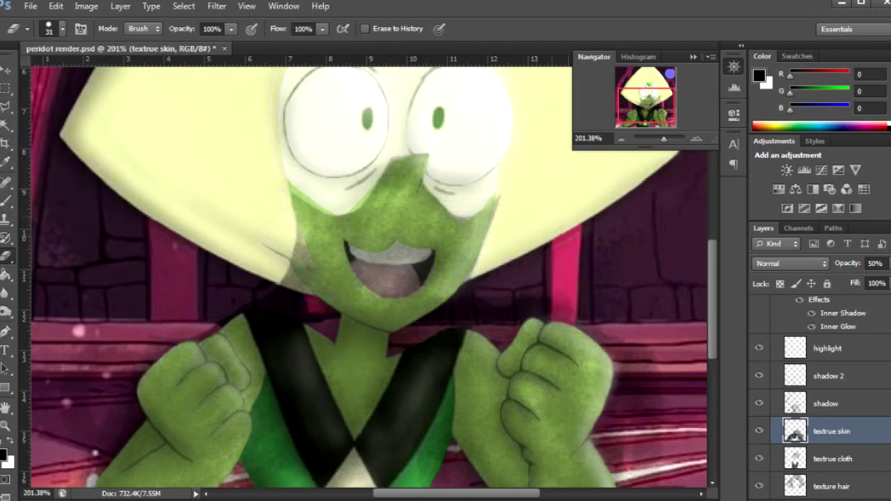
- Trim the skin texture along the edges of the green lower face with a 15 px eraser
{"action": "scroll", "coordinate": [481, 279], "scroll_direction": "down", "scroll_amount": 2}
{"action": "left_click", "coordinate": [62, 29]}
{"action": "left_click_drag", "start_coordinate": [41, 74], "coordinate": [23, 74]}
{"action": "left_click_drag", "start_coordinate": [418, 264], "coordinate": [466, 230]}
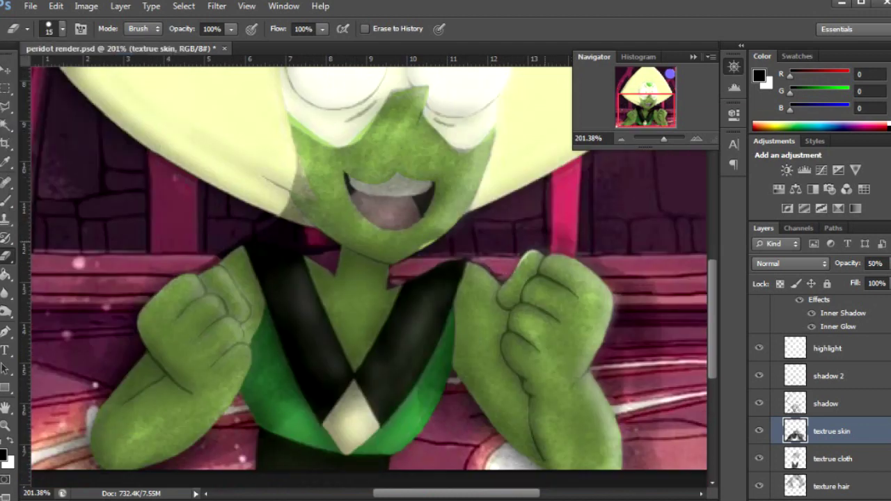
- Erase the skin texture spilling past the arms and fists and over the black and green clothing
{"action": "mouse_move", "coordinate": [606, 300]}
{"action": "left_mouse_down"}
{"action": "mouse_move", "coordinate": [616, 460]}
{"action": "mouse_move", "coordinate": [655, 286]}
{"action": "left_mouse_up"}
{"action": "mouse_move", "coordinate": [481, 376]}
{"action": "left_mouse_down"}
{"action": "mouse_move", "coordinate": [452, 425]}
{"action": "mouse_move", "coordinate": [424, 285]}
{"action": "mouse_move", "coordinate": [341, 418]}
{"action": "mouse_move", "coordinate": [279, 234]}
{"action": "left_mouse_up"}
{"action": "left_click_drag", "start_coordinate": [296, 386], "coordinate": [348, 264]}
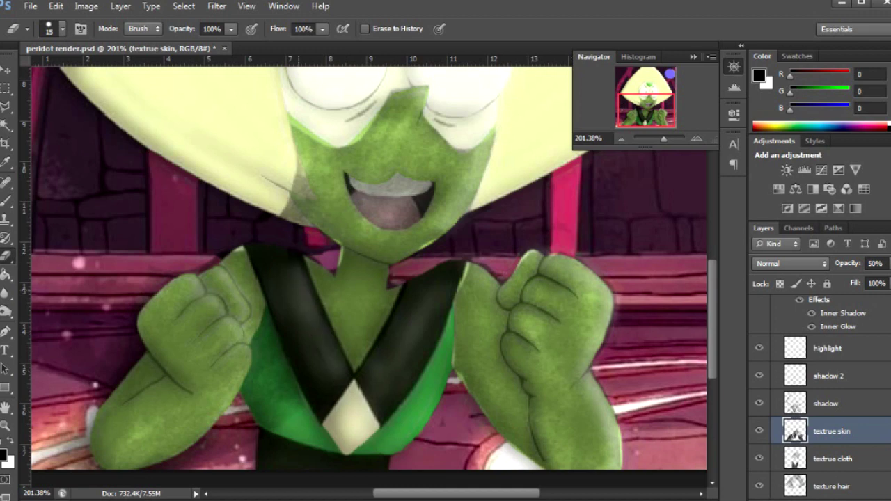
{"action": "mouse_move", "coordinate": [279, 341]}
{"action": "left_mouse_down"}
{"action": "mouse_move", "coordinate": [229, 445]}
{"action": "mouse_move", "coordinate": [181, 456]}
{"action": "mouse_move", "coordinate": [80, 425]}
{"action": "mouse_move", "coordinate": [97, 463]}
{"action": "left_mouse_up"}
{"action": "scroll", "coordinate": [369, 279], "scroll_direction": "up", "scroll_amount": 2}
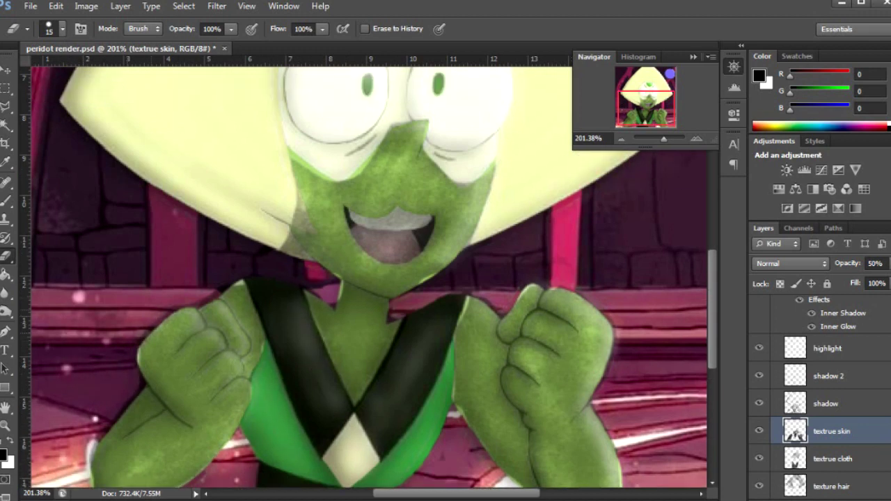
- Erase the leftover skin texture from the hair point beside the cheek with a 9 px eraser
{"action": "scroll", "coordinate": [296, 286], "scroll_direction": "up", "scroll_amount": 3}
{"action": "left_click", "coordinate": [62, 29]}
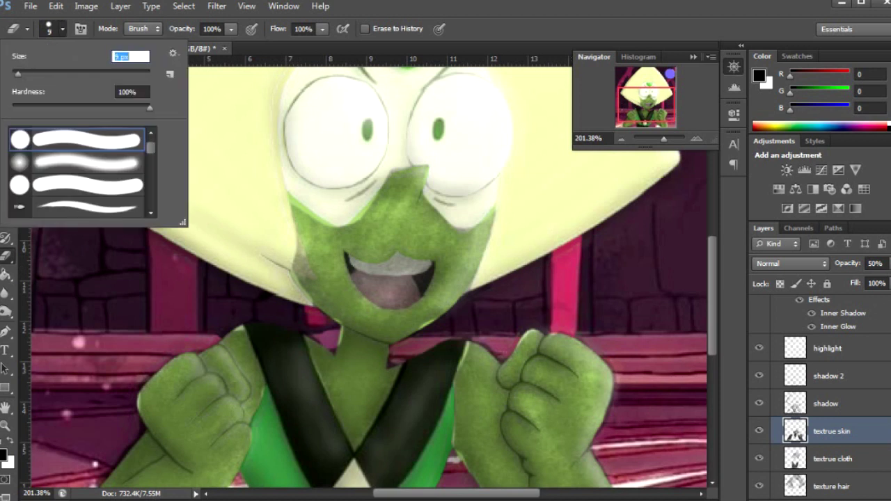
{"action": "left_click", "coordinate": [305, 266]}
- Soften the skin texture with a 19 px Blur brush and set the textrue skin layer's opacity to 10%
{"action": "key", "text": "r"}
{"action": "left_click", "coordinate": [62, 29]}
{"action": "left_click", "coordinate": [357, 209]}
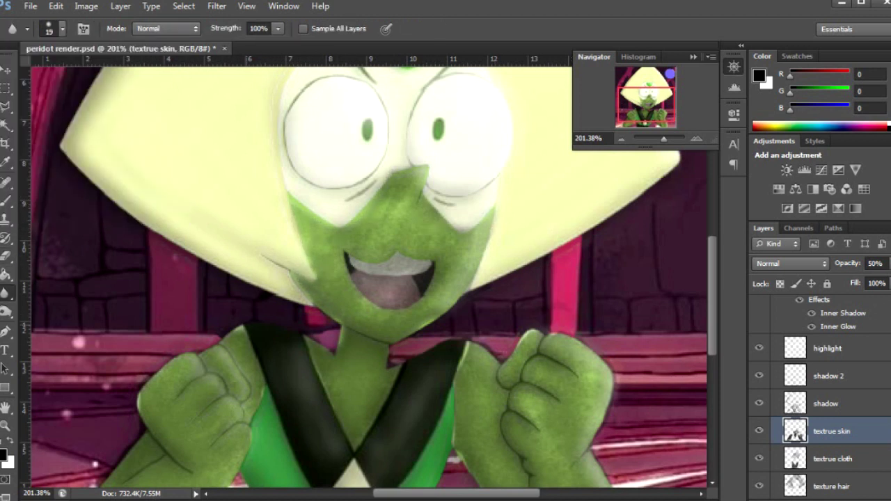
{"action": "scroll", "coordinate": [369, 278], "scroll_direction": "down", "scroll_amount": 5}
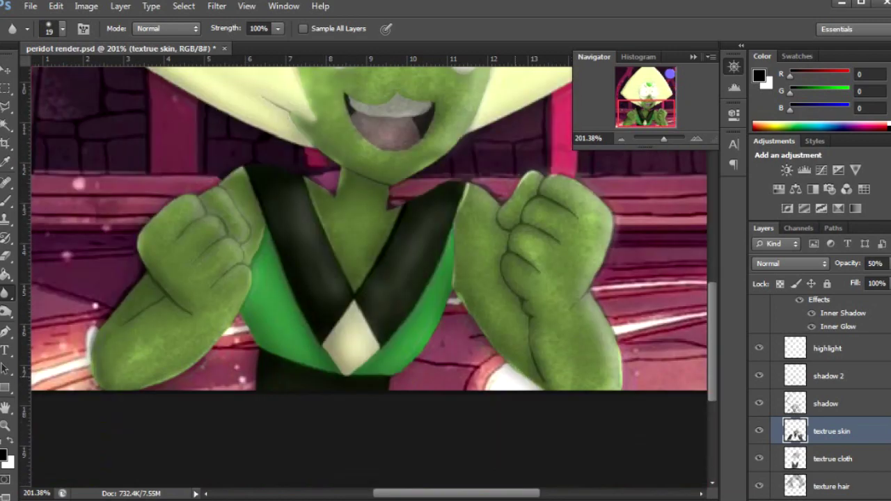
{"action": "scroll", "coordinate": [369, 279], "scroll_direction": "up", "scroll_amount": 5}
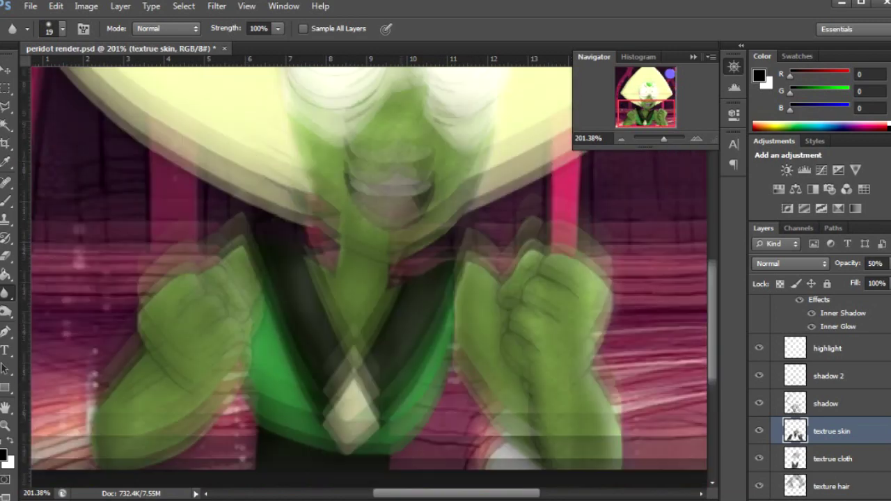
{"action": "left_click", "coordinate": [872, 263]}
{"action": "type", "text": "10"}
{"action": "key", "text": "Return"}
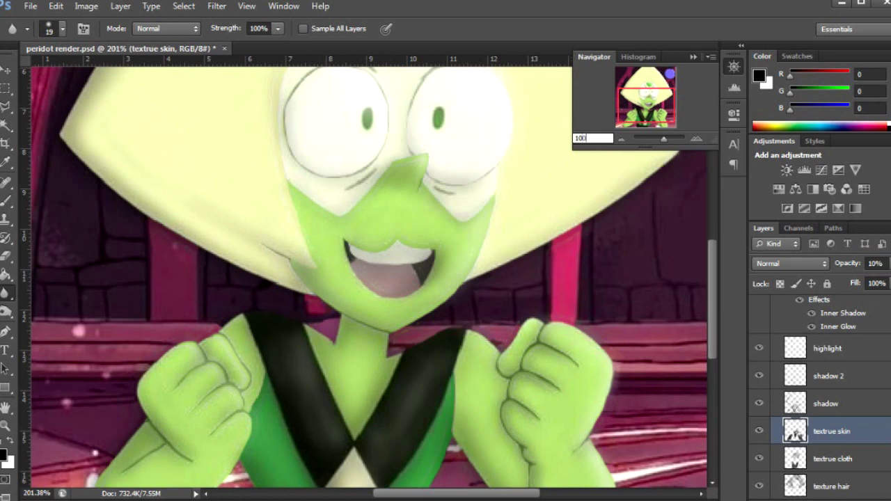
- Examine the whole picture and the face close up, checking the shadow and shadow 2 layers
{"action": "key", "text": "ctrl+1"}
{"action": "left_click", "coordinate": [826, 404]}
{"action": "key", "text": "e"}
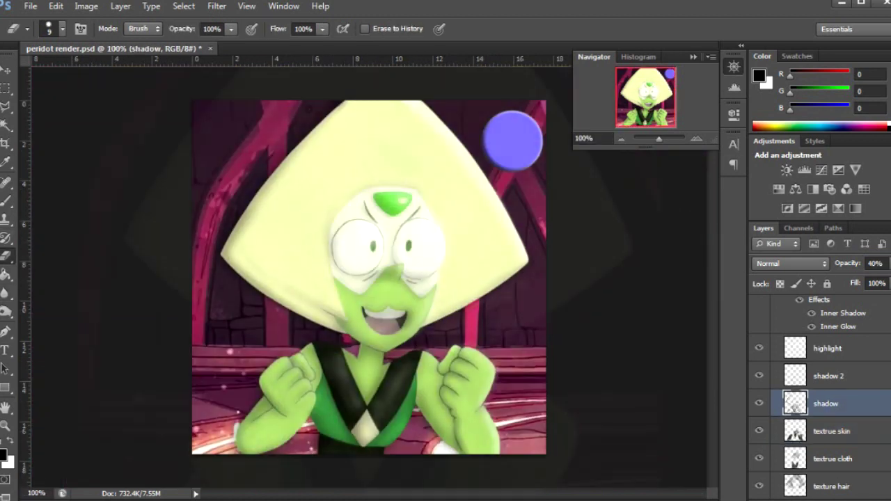
{"action": "scroll", "coordinate": [369, 278], "scroll_direction": "up", "scroll_amount": 3}
{"action": "key", "text": "r"}
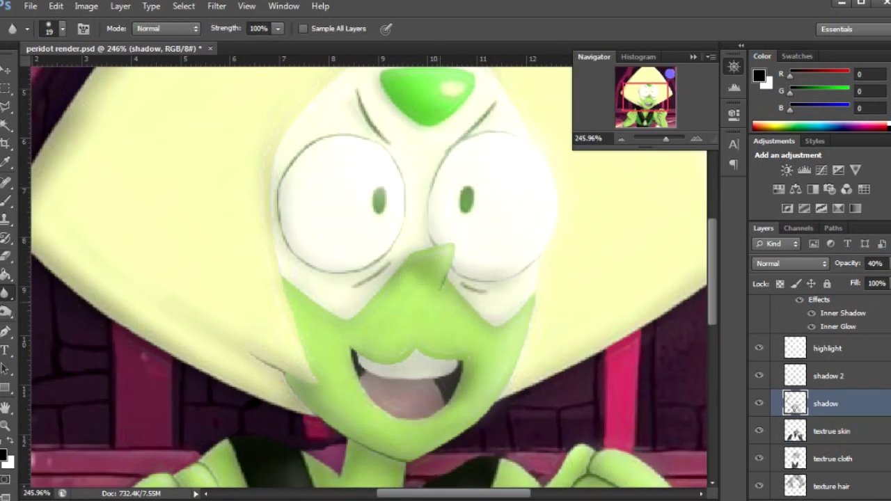
{"action": "key", "text": "ctrl+1"}
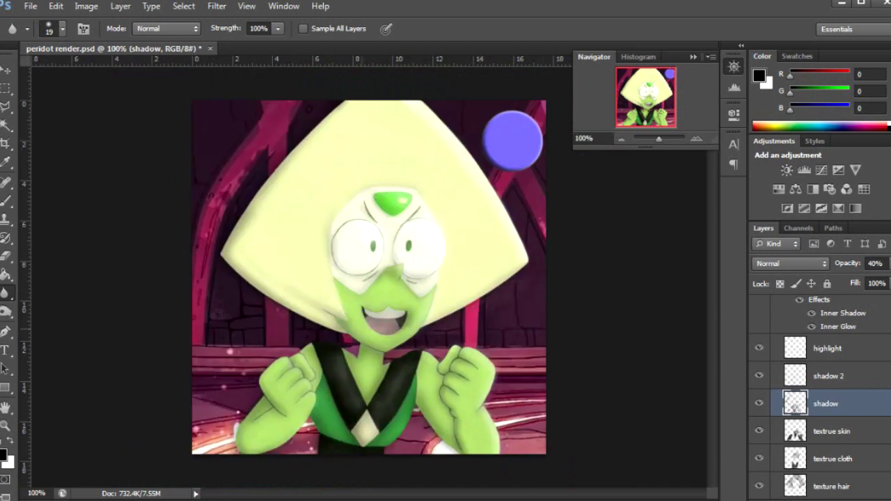
{"action": "left_click", "coordinate": [829, 376]}
{"action": "left_click", "coordinate": [759, 376]}
{"action": "left_click", "coordinate": [826, 404]}
{"action": "key", "text": "e"}
{"action": "key", "text": "o"}
{"action": "key", "text": "r"}
- Add a new empty layer directly below the purple circle's layer
{"action": "key", "text": "alt+bracketright"}
{"action": "key", "text": "alt+bracketright"}
{"action": "key", "text": "alt+bracketright"}
{"action": "key", "text": "alt+l"}
{"action": "key", "text": "Right"}
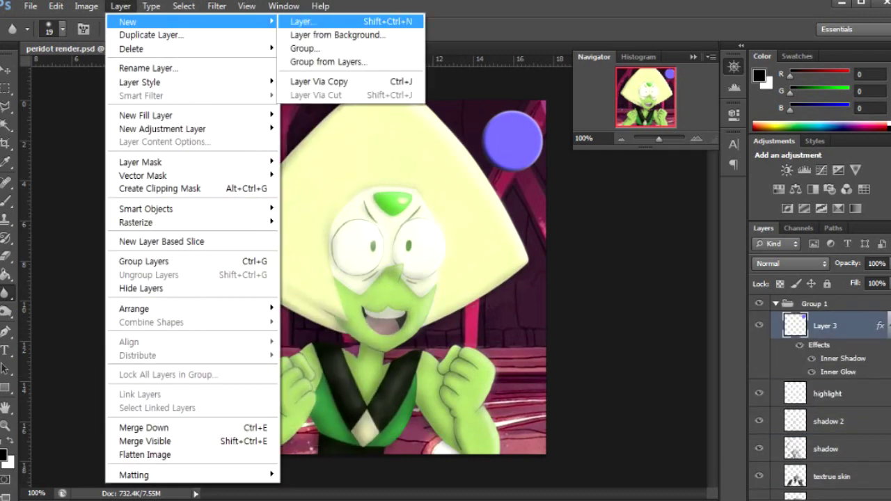
{"action": "key", "text": "Return"}
{"action": "key", "text": "Return"}
{"action": "key", "text": "ctrl+bracketleft"}
- Outline the hair, face and the raised fist and forearm below the purple circle with the Polygonal Lasso
{"action": "key", "text": "l"}
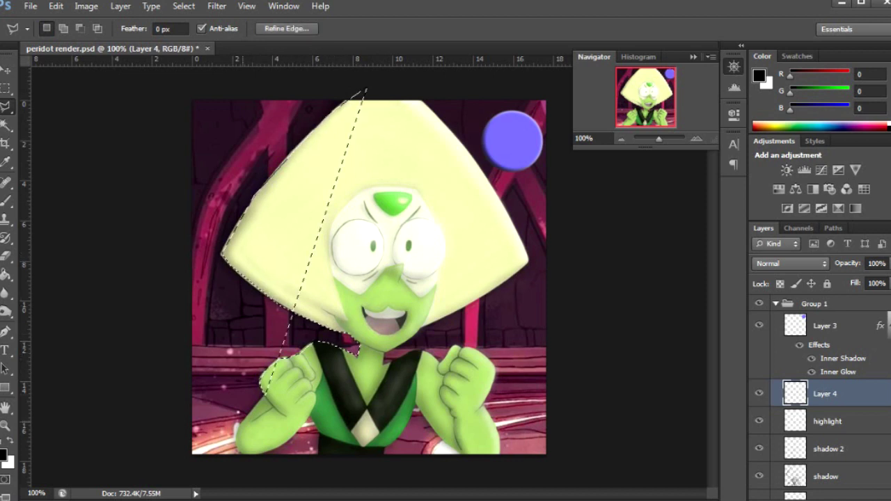
{"action": "double_click", "coordinate": [362, 89]}
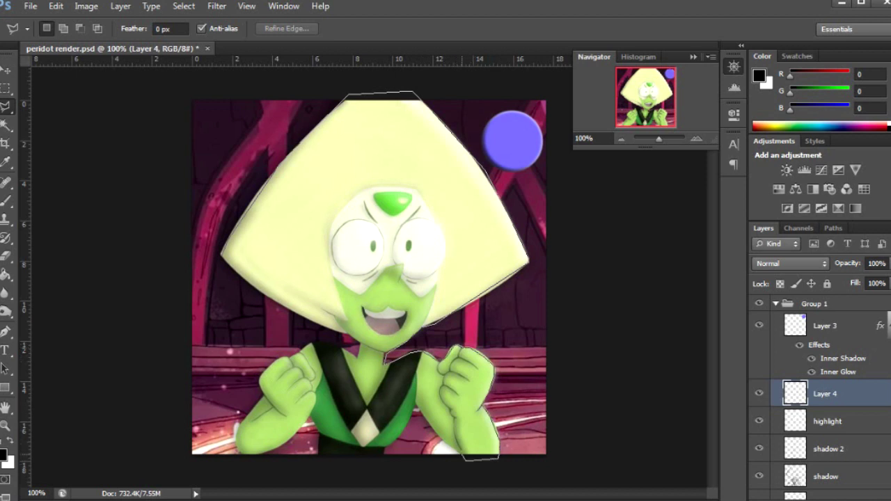
{"action": "key", "text": "Return"}
- Fill the selected head and arm with solid magenta (R 255, G 0, B 195) using a 94 px brush at 100% flow
{"action": "key", "text": "b"}
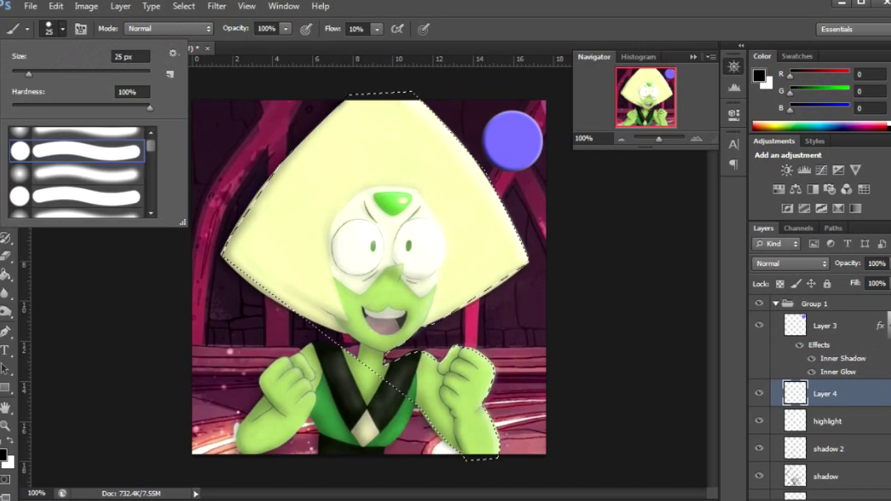
{"action": "left_click_drag", "start_coordinate": [293, 229], "coordinate": [446, 209]}
{"action": "left_click", "coordinate": [4, 454]}
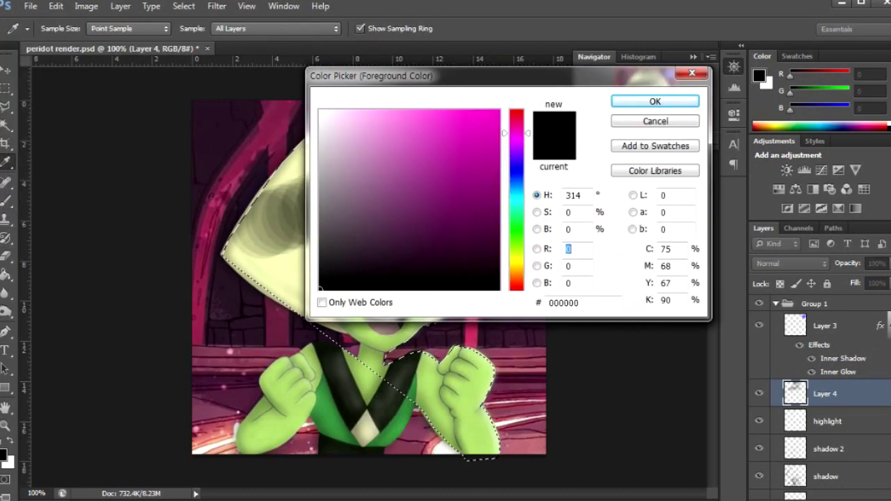
{"action": "left_click_drag", "start_coordinate": [264, 188], "coordinate": [474, 153]}
{"action": "left_click_drag", "start_coordinate": [279, 209], "coordinate": [452, 264]}
{"action": "left_click_drag", "start_coordinate": [390, 328], "coordinate": [473, 418]}
{"action": "key", "text": "e"}
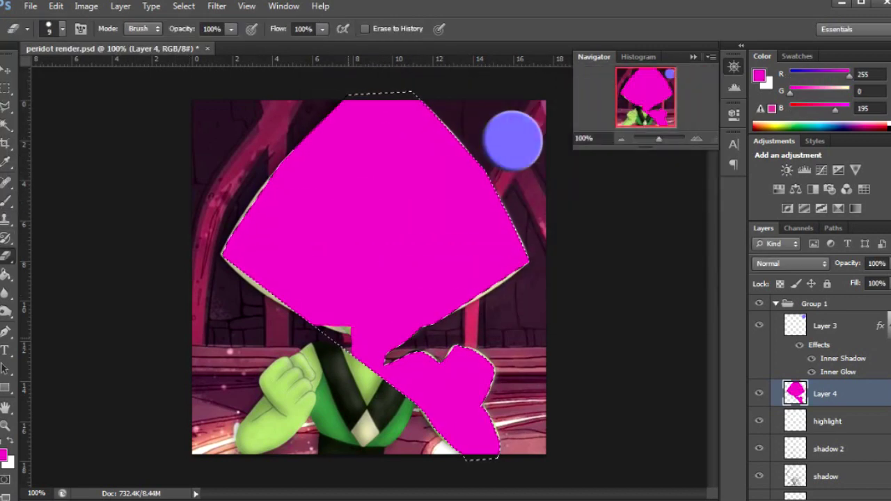
{"action": "key", "text": "b"}
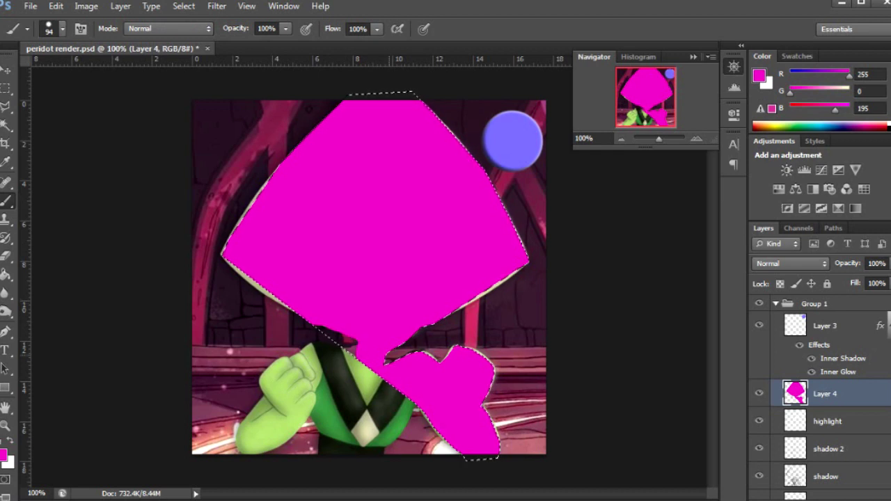
- Select the uncovered torso, shoulder and other fist with the Polygonal Lasso and paint them magenta
{"action": "key", "text": "l"}
{"action": "double_click", "coordinate": [382, 460]}
{"action": "key", "text": "Return"}
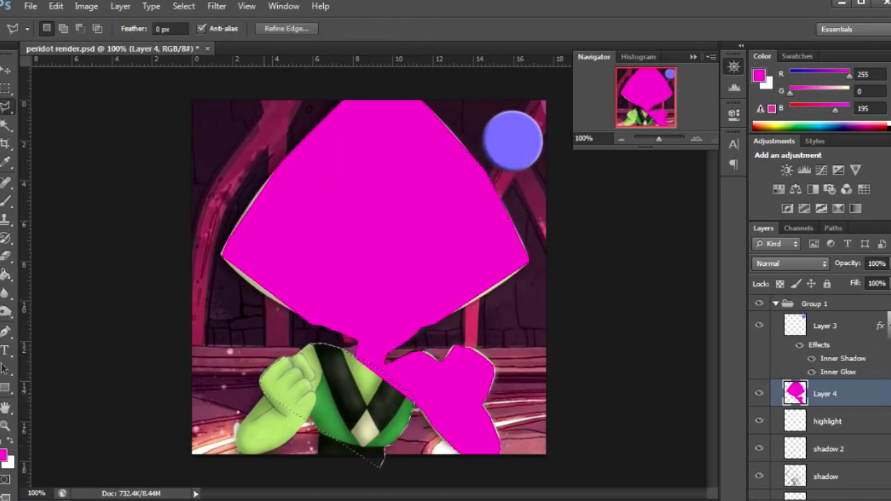
{"action": "double_click", "coordinate": [381, 461]}
{"action": "key", "text": "b"}
{"action": "left_click_drag", "start_coordinate": [293, 376], "coordinate": [390, 425]}
- Select the remaining green forearm and lower torso and fill them with the same magenta
{"action": "key", "text": "l"}
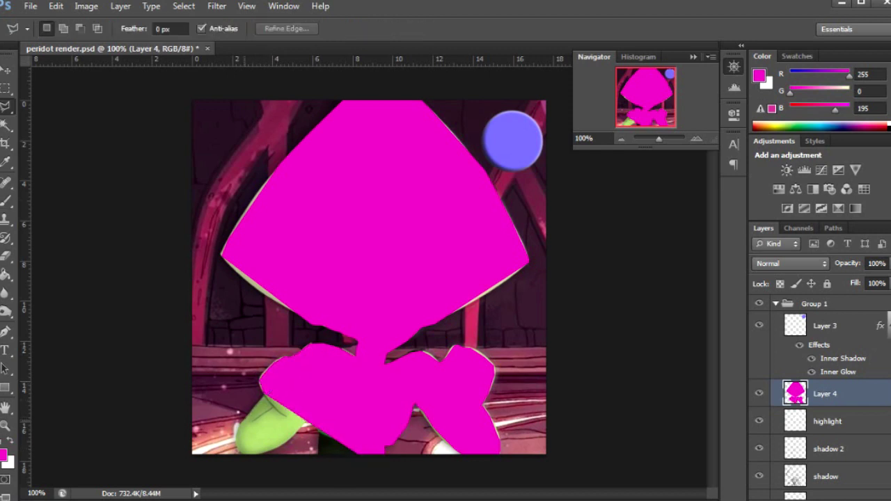
{"action": "double_click", "coordinate": [362, 473]}
{"action": "key", "text": "b"}
{"action": "left_click_drag", "start_coordinate": [243, 436], "coordinate": [306, 445]}
- Cover the gaps along the hair's outer edge with magenta using a 28 px brush
{"action": "key", "text": "l"}
{"action": "key", "text": "b"}
{"action": "left_click", "coordinate": [61, 28]}
{"action": "type", "text": "28"}
{"action": "key", "text": "Return"}
{"action": "left_click_drag", "start_coordinate": [265, 180], "coordinate": [227, 244]}
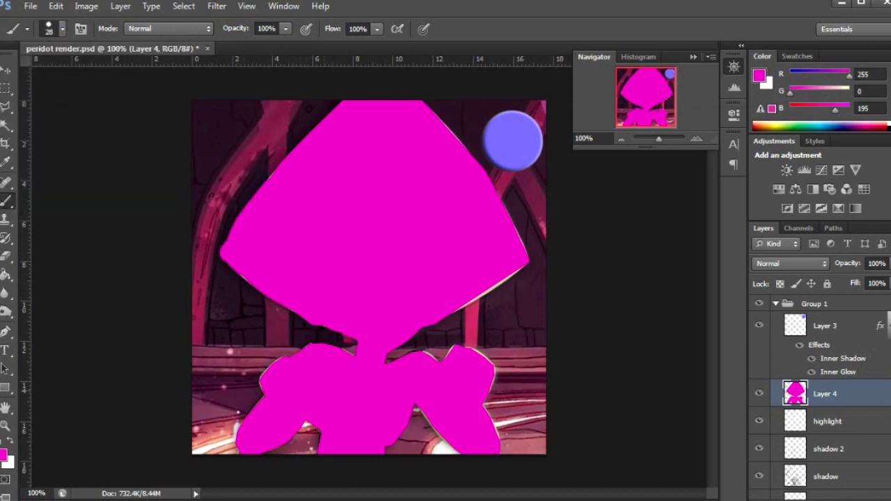
- Duplicate the magenta silhouette layer and hide the layers below the copy
{"action": "key", "text": "ctrl+j"}
{"action": "scroll", "coordinate": [822, 397], "scroll_direction": "down", "scroll_amount": 5}
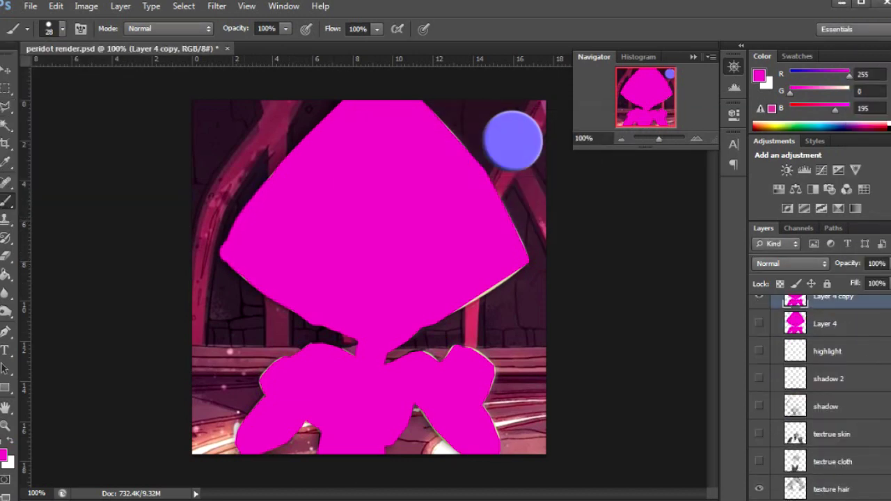
{"action": "scroll", "coordinate": [822, 397], "scroll_direction": "up", "scroll_amount": 5}
- Select the areas around the silhouette on the copy and paint them bright green (R 18, G 255, B 0)
{"action": "key", "text": "w"}
{"action": "key", "text": "i"}
{"action": "key", "text": "Return"}
{"action": "key", "text": "b"}
{"action": "mouse_move", "coordinate": [321, 108]}
{"action": "left_mouse_down"}
{"action": "mouse_move", "coordinate": [216, 209]}
{"action": "mouse_move", "coordinate": [223, 411]}
{"action": "mouse_move", "coordinate": [202, 446]}
{"action": "left_mouse_up"}
{"action": "key", "text": "w"}
{"action": "key", "text": "b"}
{"action": "mouse_move", "coordinate": [292, 442]}
{"action": "left_mouse_down"}
{"action": "mouse_move", "coordinate": [516, 390]}
{"action": "mouse_move", "coordinate": [487, 118]}
{"action": "left_mouse_up"}
- Select the green surround, fill it with black on a new layer, and place that layer below the green and magenta copy
{"action": "key", "text": "w"}
{"action": "key", "text": "alt+i"}
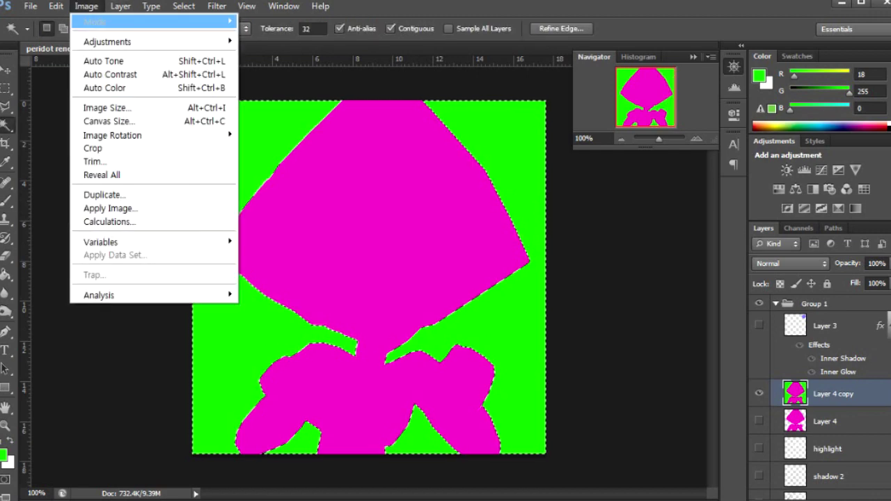
{"action": "key", "text": "Escape"}
{"action": "key", "text": "ctrl+shift+alt+n"}
{"action": "left_click", "coordinate": [5, 456]}
{"action": "key", "text": "Return"}
{"action": "key", "text": "b"}
{"action": "mouse_move", "coordinate": [202, 118]}
{"action": "left_mouse_down"}
{"action": "mouse_move", "coordinate": [536, 125]}
{"action": "mouse_move", "coordinate": [515, 362]}
{"action": "mouse_move", "coordinate": [488, 445]}
{"action": "left_mouse_up"}
{"action": "key", "text": "alt+["}
{"action": "key", "text": "ctrl+]"}
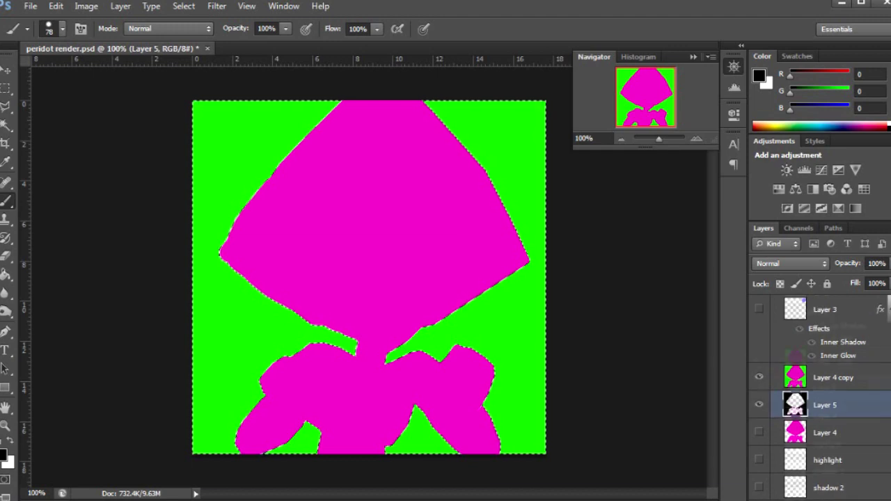
- Hide the green and magenta copy and move the Layer 4 silhouette above the black surround layer
{"action": "key", "text": "ctrl+comma"}
{"action": "key", "text": "alt+["}
{"action": "key", "text": "alt+["}
{"action": "key", "text": "ctrl+]"}
- Select the magenta silhouette, paint it white, and soften its edges with a 168 px Blur brush
{"action": "key", "text": "w"}
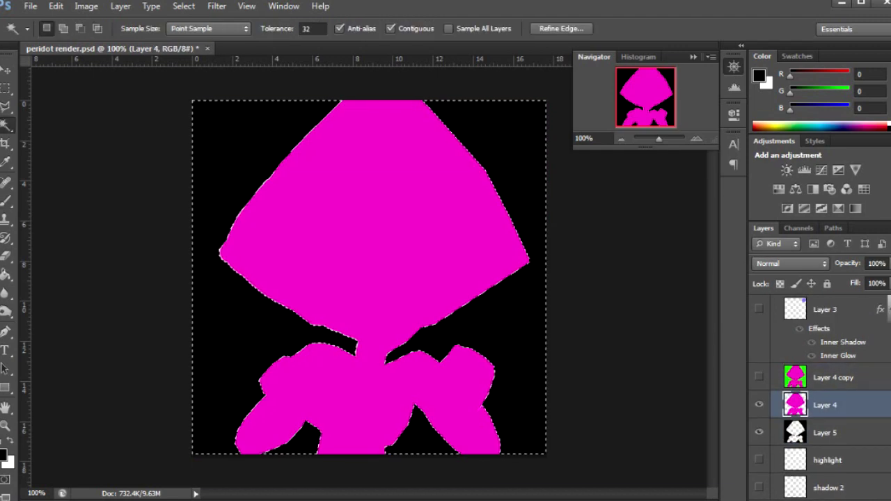
{"action": "key", "text": "b"}
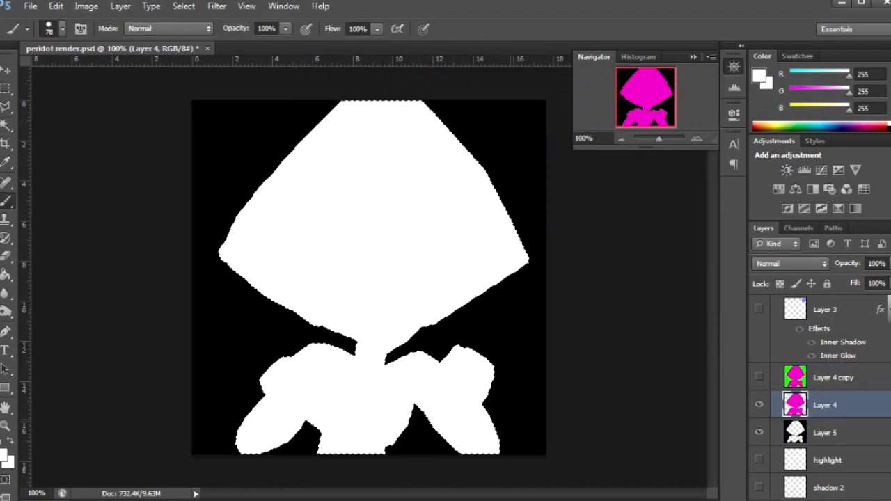
{"action": "key", "text": "l"}
{"action": "key", "text": "r"}
{"action": "scroll", "coordinate": [820, 397], "scroll_direction": "down", "scroll_amount": 5}
{"action": "scroll", "coordinate": [820, 397], "scroll_direction": "up", "scroll_amount": 2}
- Set the opacity of the white silhouette layer and the black surround layer to 10%
{"action": "left_click", "coordinate": [875, 264]}
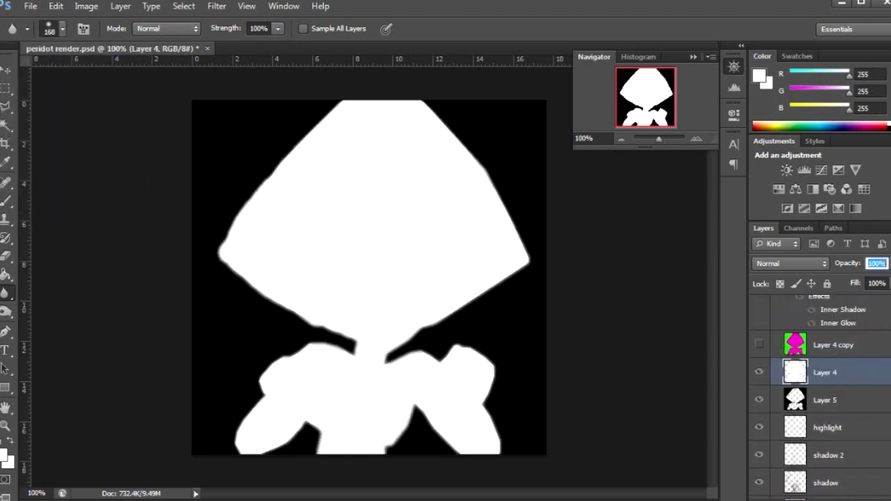
{"action": "type", "text": "10"}
{"action": "left_click", "coordinate": [825, 399]}
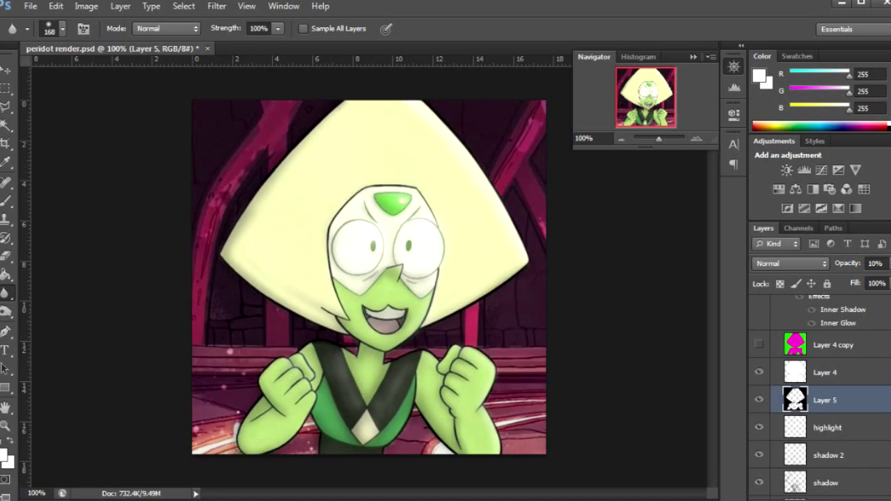
- Isolate Layer 5, select its black area beside the purple circle's location with the Magic Wand, and show Background copy 2
{"action": "key", "text": "w"}
{"action": "mouse_move", "coordinate": [759, 398]}
{"action": "left_mouse_down"}
{"action": "mouse_move", "coordinate": [759, 496]}
{"action": "mouse_move", "coordinate": [760, 383]}
{"action": "left_mouse_up"}
{"action": "left_click", "coordinate": [759, 383]}
{"action": "left_click", "coordinate": [515, 139]}
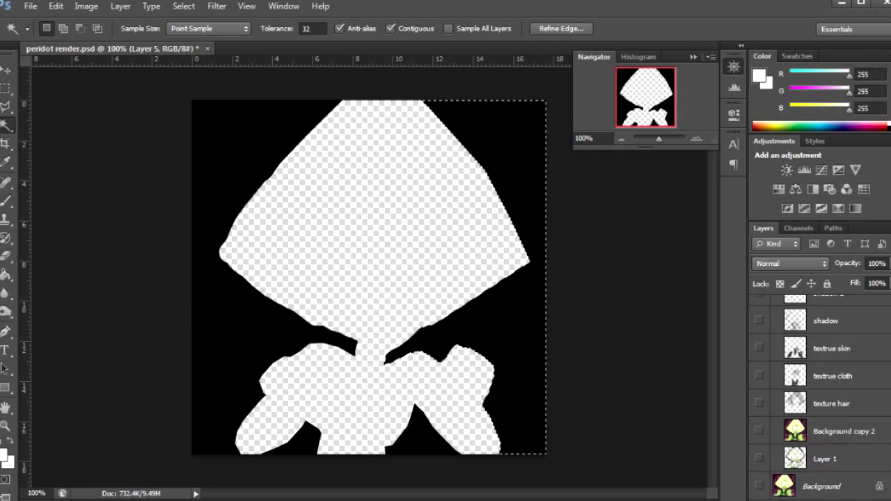
{"action": "left_click", "coordinate": [759, 432]}
{"action": "left_click", "coordinate": [843, 432]}
{"action": "left_click", "coordinate": [822, 486]}
{"action": "right_click", "coordinate": [522, 337]}
{"action": "key", "text": "Escape"}
{"action": "key", "text": "c"}
{"action": "key", "text": "Escape"}
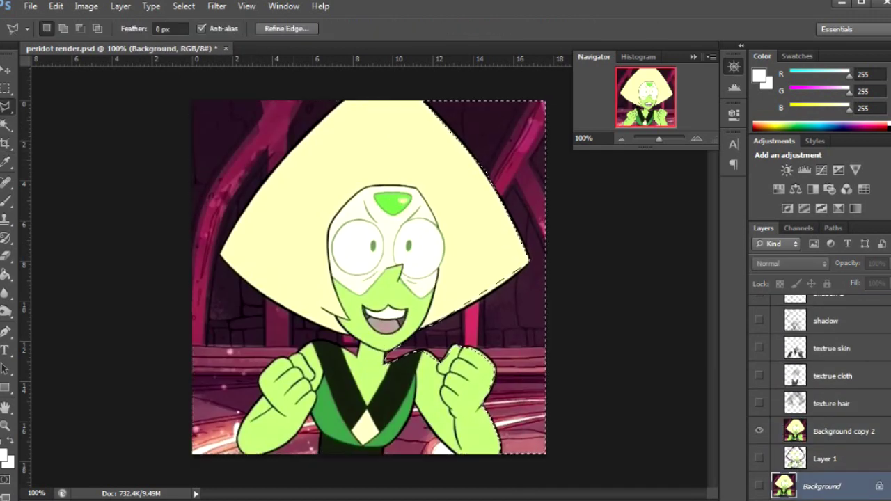
- Add the remaining black areas of Layer 5 to the selection so it covers the entire surround of the character
{"action": "key", "text": "w"}
{"action": "scroll", "coordinate": [820, 390], "scroll_direction": "up", "scroll_amount": 3}
{"action": "left_click", "coordinate": [825, 416]}
{"action": "left_click", "coordinate": [759, 417]}
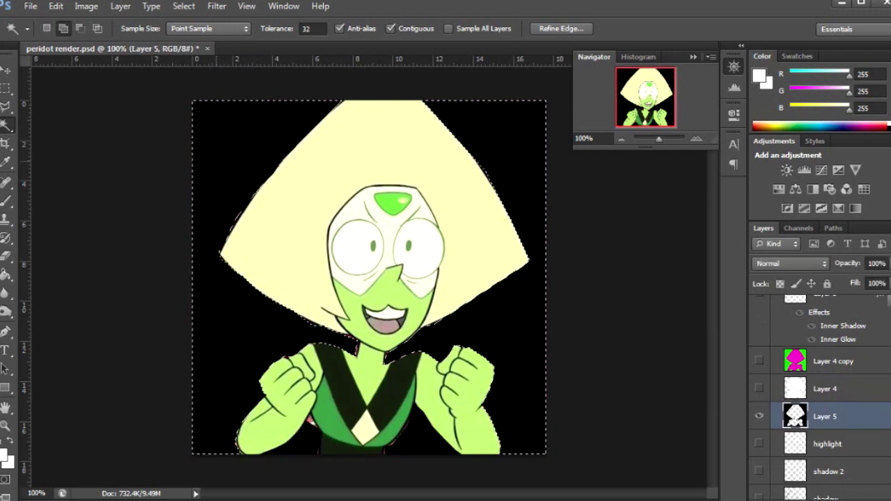
- Make Background copy 2 the active layer and hide Layer 5, keeping the surround of the character selected
{"action": "scroll", "coordinate": [820, 390], "scroll_direction": "down", "scroll_amount": 3}
{"action": "left_click", "coordinate": [843, 431]}
{"action": "scroll", "coordinate": [820, 390], "scroll_direction": "up", "scroll_amount": 3}
{"action": "left_click", "coordinate": [759, 303]}
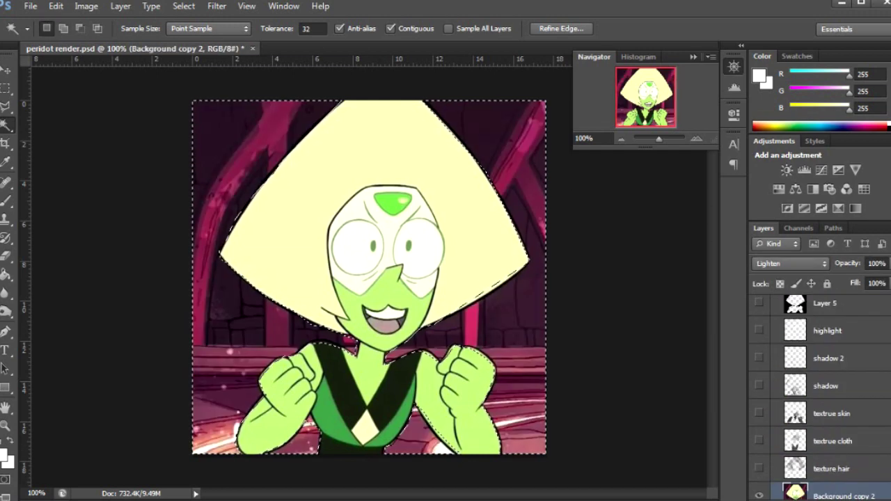
- Switch to the Blur tool and set its brush to 104 px for the selected background
{"action": "key", "text": "r"}
{"action": "left_click", "coordinate": [62, 28]}
{"action": "key", "text": "Escape"}
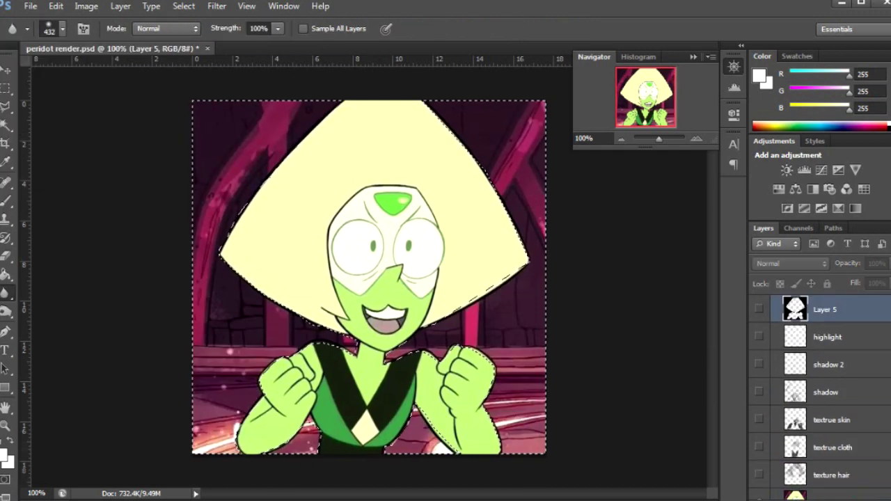
{"action": "left_click", "coordinate": [62, 28]}
{"action": "scroll", "coordinate": [821, 390], "scroll_direction": "down", "scroll_amount": 3}
{"action": "type", "text": "104"}
{"action": "key", "text": "Return"}
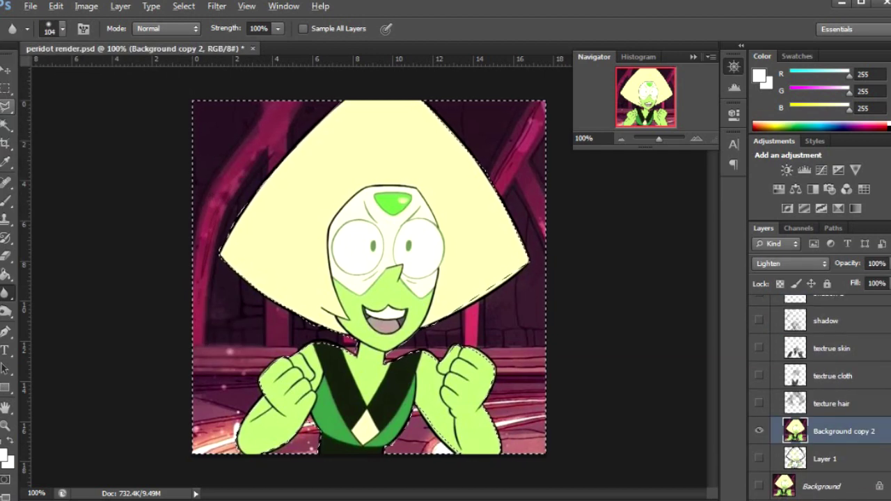
- Clear the selection, show Layer 5 and lower its opacity to 5%
{"action": "key", "text": "l"}
{"action": "key", "text": "ctrl+d"}
{"action": "key", "text": "alt+period"}
{"action": "left_click", "coordinate": [759, 309]}
{"action": "scroll", "coordinate": [759, 334], "scroll_direction": "up", "scroll_amount": 2}
{"action": "key", "text": "1"}
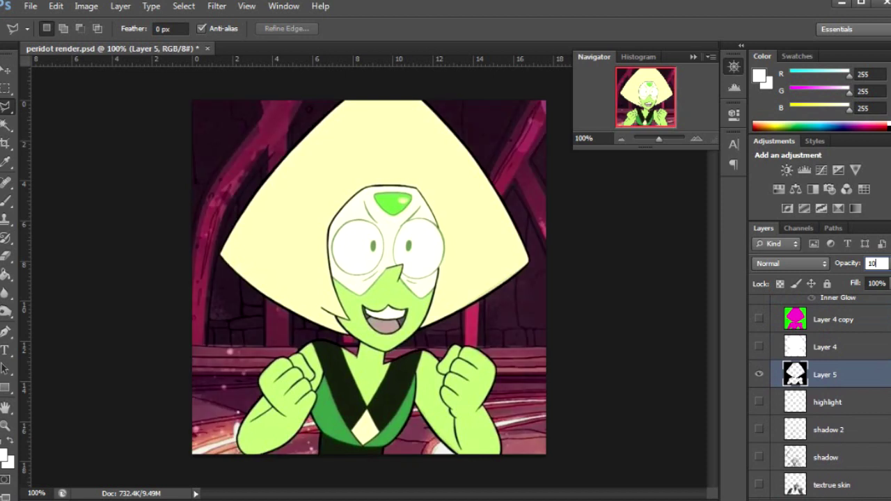
{"action": "key", "text": "Return"}
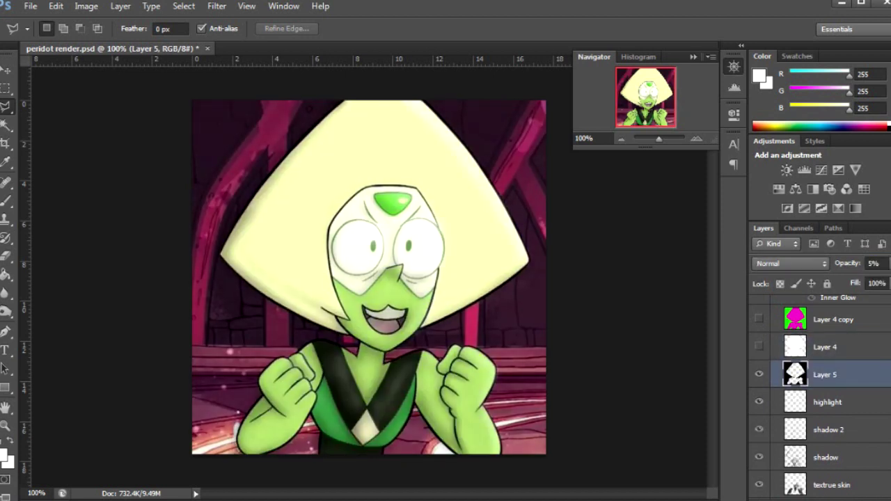
- Show Layer 1 beneath Background copy 2 and toggle Layer 5's visibility to compare its darkening of the background
{"action": "scroll", "coordinate": [821, 397], "scroll_direction": "down", "scroll_amount": 3}
{"action": "left_click", "coordinate": [829, 483]}
{"action": "scroll", "coordinate": [820, 397], "scroll_direction": "down", "scroll_amount": 3}
{"action": "left_click", "coordinate": [759, 459]}
{"action": "left_click", "coordinate": [825, 459]}
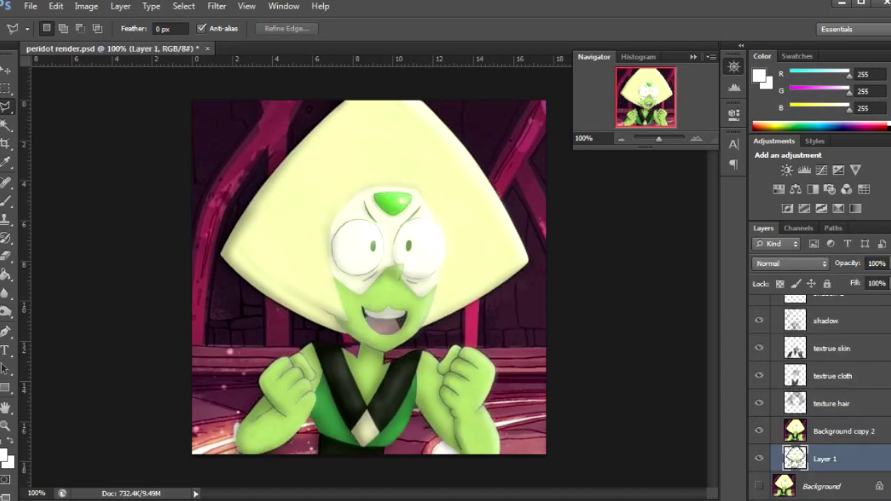
{"action": "scroll", "coordinate": [820, 397], "scroll_direction": "up", "scroll_amount": 5}
{"action": "left_click", "coordinate": [759, 449]}
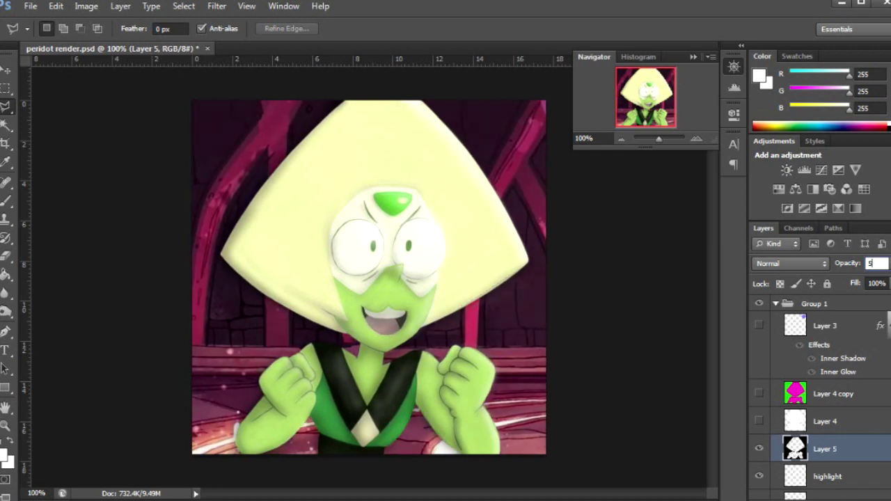
- Check Layer 4, return to Layer 5 and add a Color Overlay effect to it
{"action": "left_click", "coordinate": [825, 421]}
{"action": "left_click", "coordinate": [759, 422]}
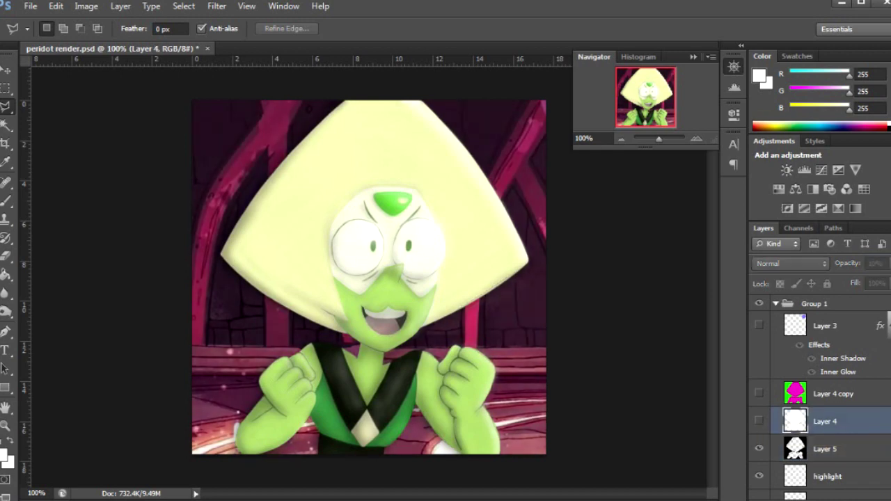
{"action": "left_click", "coordinate": [825, 449]}
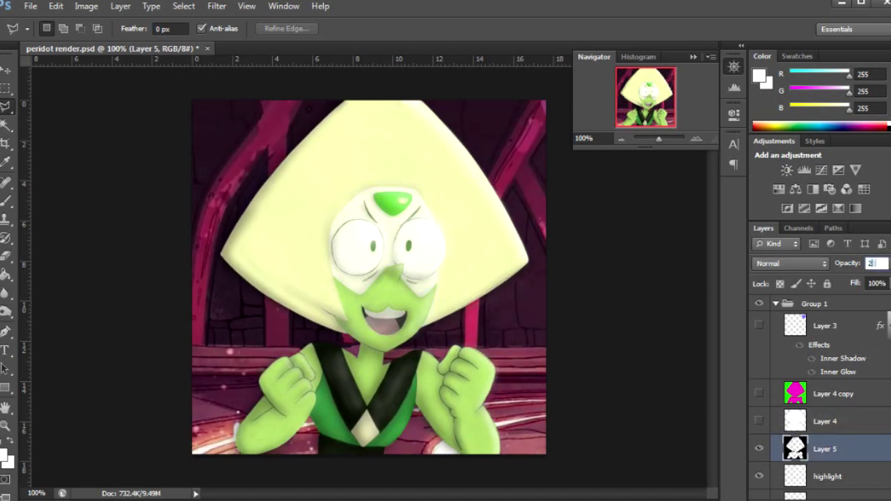
{"action": "double_click", "coordinate": [864, 449]}
{"action": "left_click", "coordinate": [513, 336]}
{"action": "left_click", "coordinate": [768, 159]}
{"action": "key", "text": "Return"}
{"action": "key", "text": "Return"}
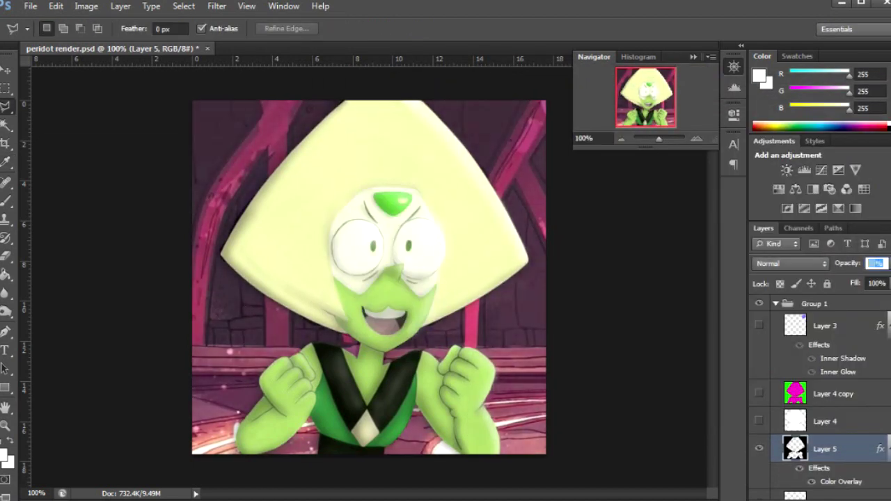
- Fine-tune the opacity of Layer 5 to 8% to tint the background faintly
{"action": "left_click", "coordinate": [876, 263]}
{"action": "type", "text": "5"}
{"action": "key", "text": "Up"}
{"action": "key", "text": "Up"}
{"action": "key", "text": "Up"}
{"action": "key", "text": "Down"}
{"action": "key", "text": "Down"}
{"action": "key", "text": "Return"}
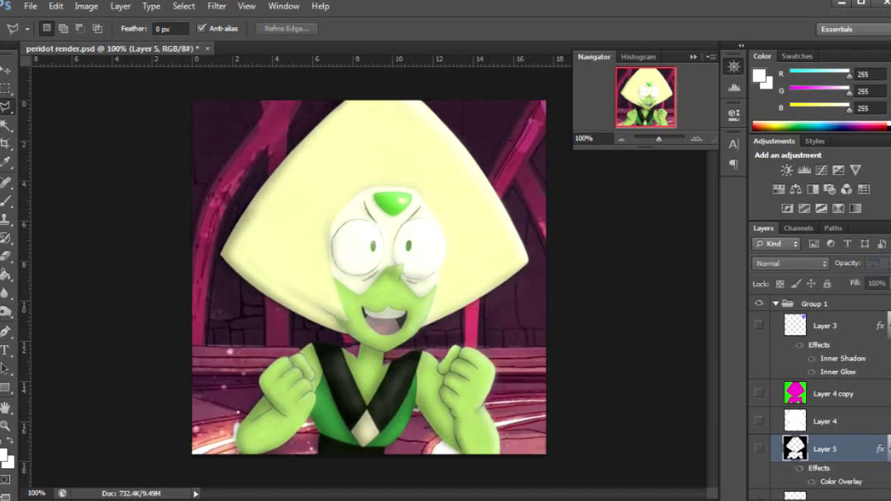
{"action": "key", "text": "r"}
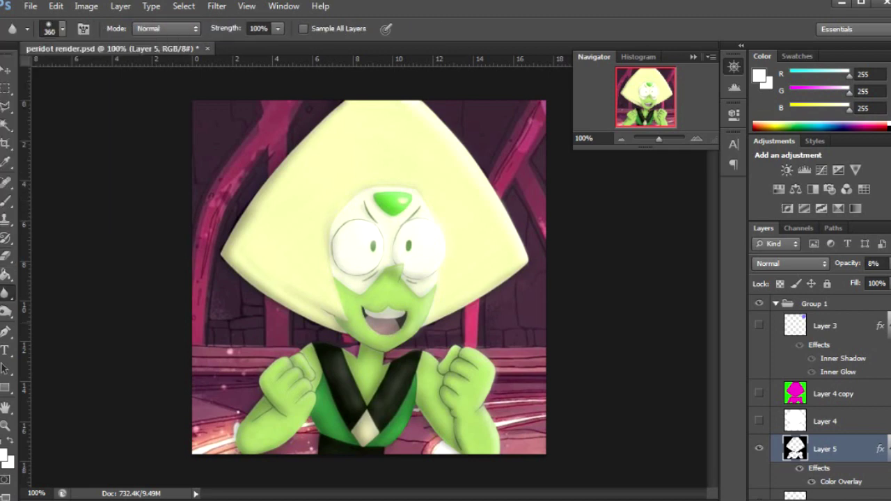
- Add a Color Overlay effect in a light yellow-orange colour to Layer 4
{"action": "left_click", "coordinate": [825, 421]}
{"action": "double_click", "coordinate": [856, 422]}
{"action": "left_click", "coordinate": [522, 281]}
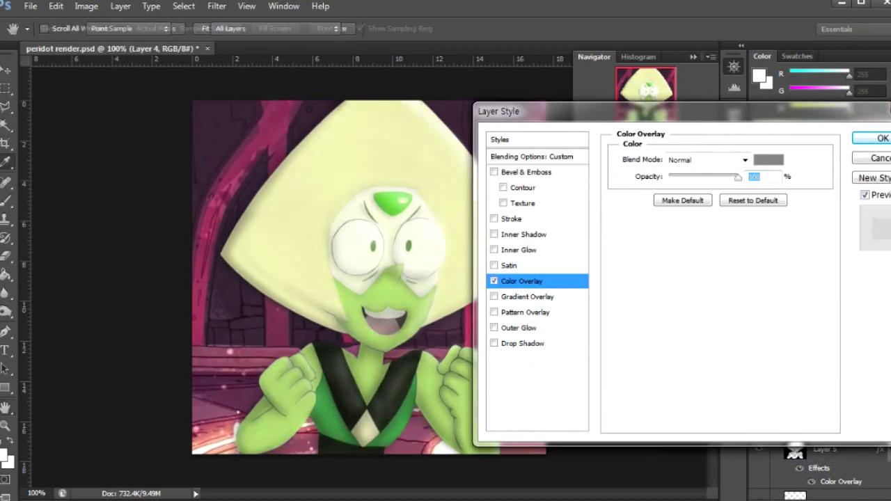
{"action": "left_click", "coordinate": [764, 158]}
{"action": "left_click", "coordinate": [865, 126]}
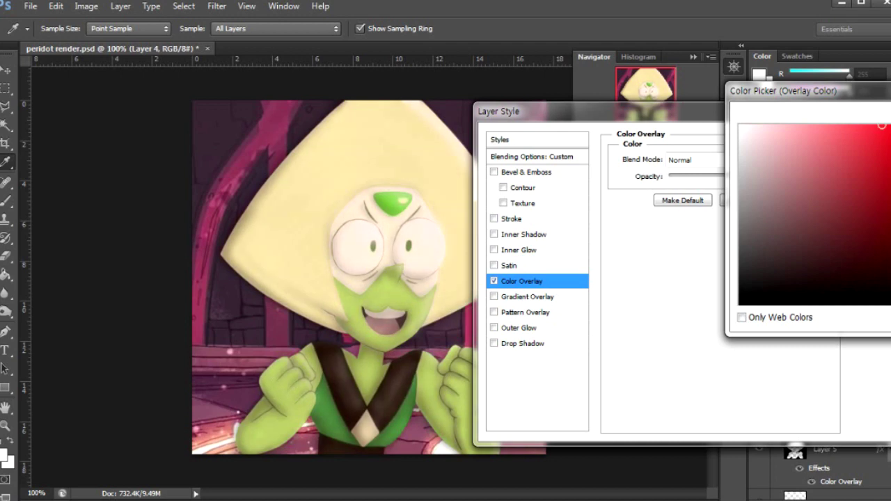
{"action": "left_click_drag", "start_coordinate": [887, 125], "coordinate": [846, 125]}
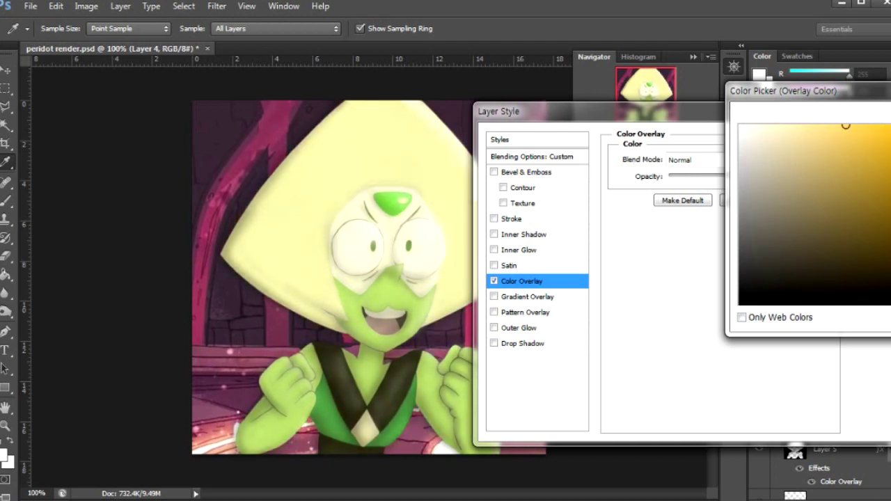
{"action": "key", "text": "Return"}
{"action": "key", "text": "Return"}
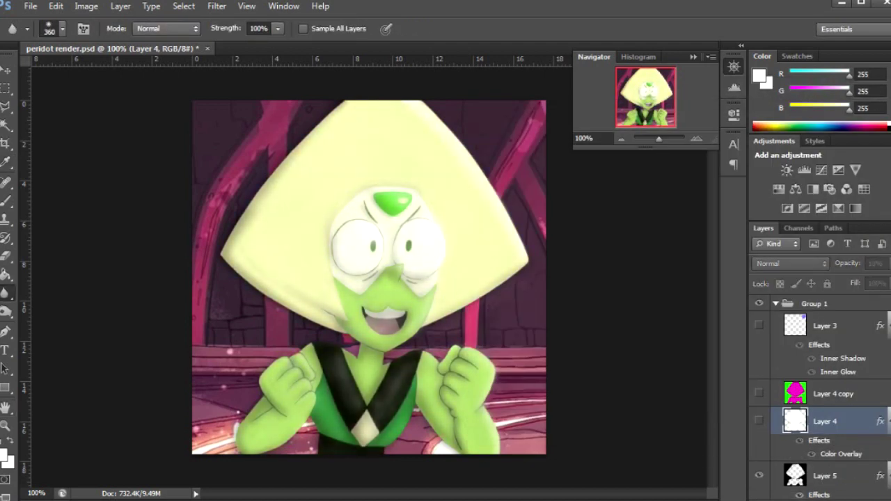
- Show Layer 4 and set its opacity to 5%
{"action": "scroll", "coordinate": [821, 397], "scroll_direction": "down", "scroll_amount": 5}
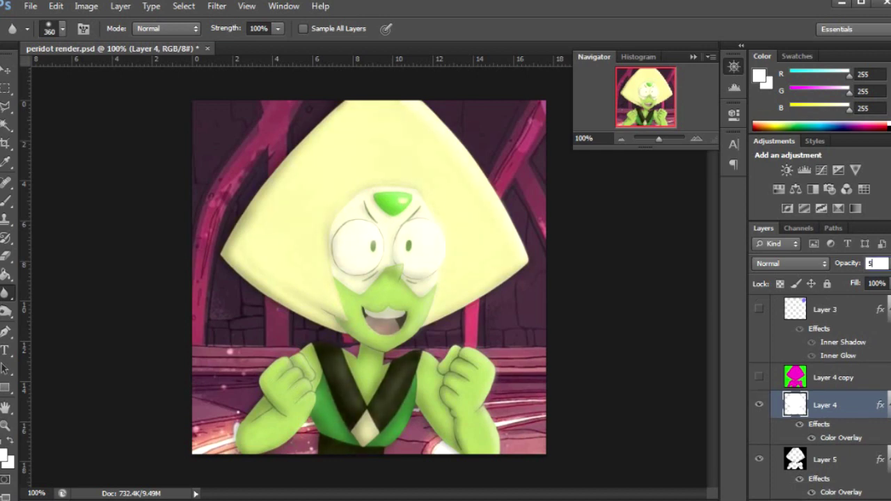
{"action": "left_click", "coordinate": [832, 392]}
{"action": "left_click", "coordinate": [876, 263]}
{"action": "type", "text": "5"}
- Select the shadow layer and set a 9 px Blur brush to work on the face shading
{"action": "scroll", "coordinate": [822, 390], "scroll_direction": "up", "scroll_amount": 2}
{"action": "left_click", "coordinate": [828, 386]}
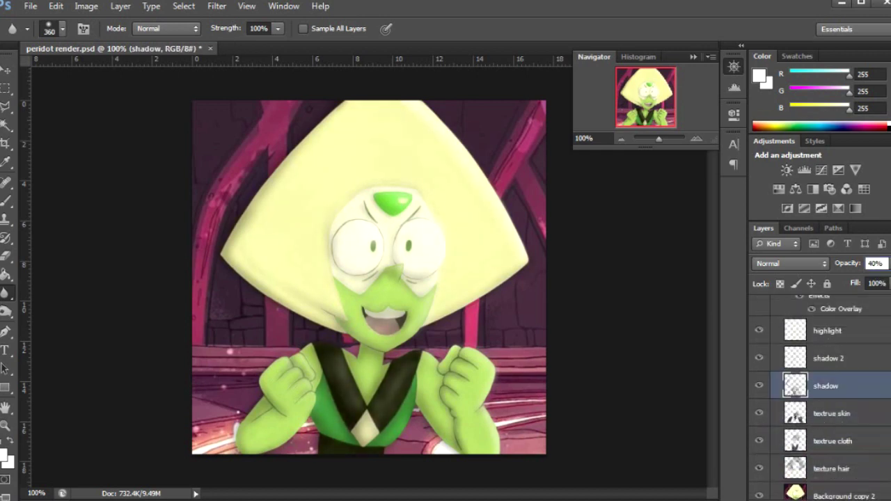
{"action": "left_click_drag", "start_coordinate": [368, 278], "coordinate": [446, 278]}
{"action": "left_click", "coordinate": [62, 29]}
{"action": "type", "text": "9"}
{"action": "key", "text": "Return"}
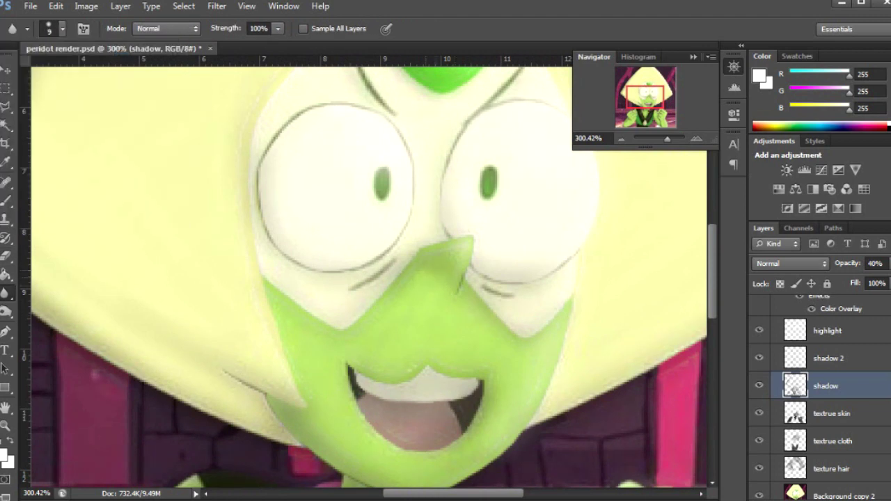
- Activate Background copy 2 and outline the body and part of the hair with the Polygonal Lasso
{"action": "key", "text": "ctrl+1"}
{"action": "key", "text": "alt+bracketleft"}
{"action": "key", "text": "alt+bracketleft"}
{"action": "key", "text": "alt+bracketleft"}
{"action": "key", "text": "alt+bracketleft"}
{"action": "key", "text": "l"}
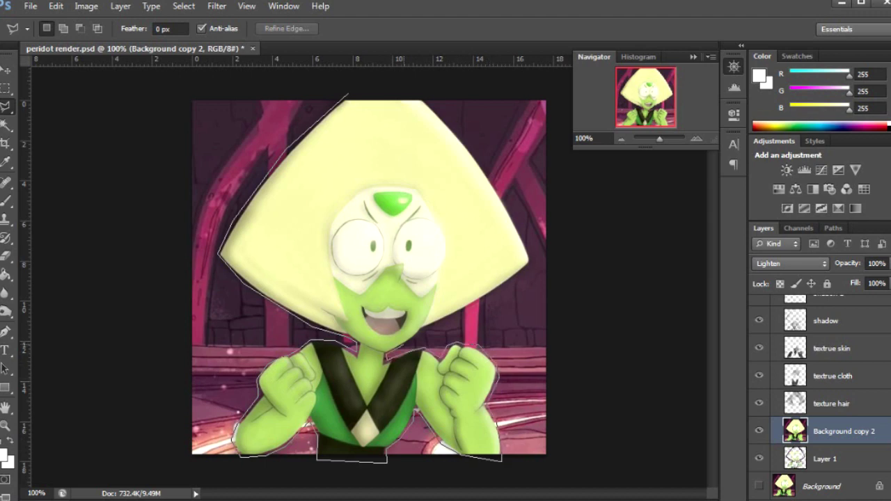
{"action": "left_click", "coordinate": [415, 337]}
- Create a new layer, Layer 6, and fill the outlined part of the character with white
{"action": "key", "text": "ctrl+shift+n"}
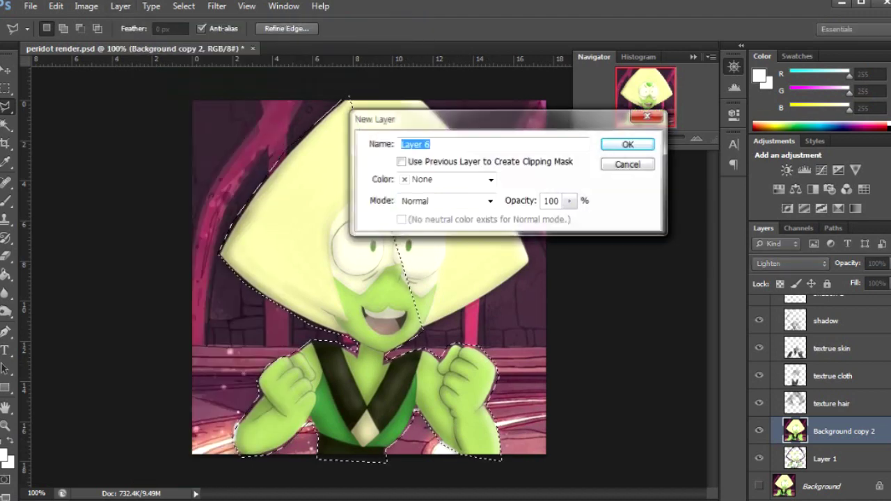
{"action": "key", "text": "Return"}
{"action": "key", "text": "alt+BackSpace"}
{"action": "key", "text": "ctrl+d"}
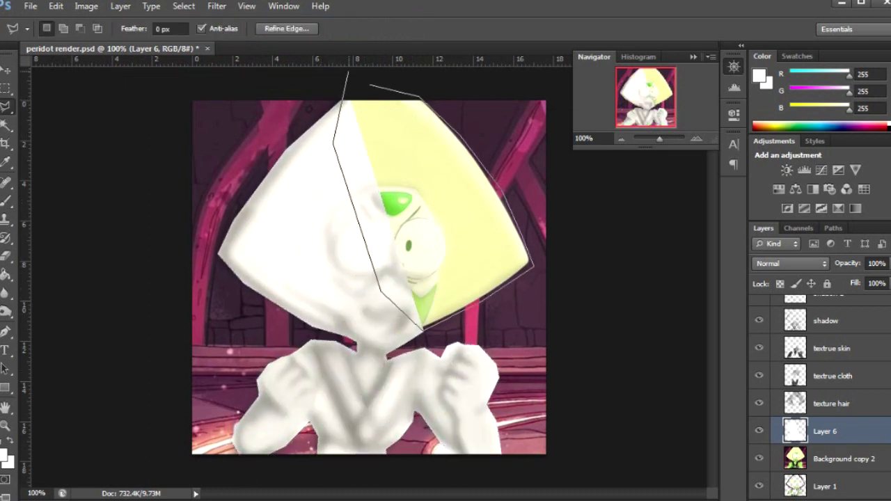
- Outline the remaining part of the hair and face and fill it white on Layer 6
{"action": "left_click", "coordinate": [347, 72]}
{"action": "key", "text": "alt+BackSpace"}
{"action": "key", "text": "ctrl+d"}
- Show only Layer 6 and select the transparent surround of the silhouette with the Magic Wand
{"action": "left_click_drag", "start_coordinate": [759, 320], "coordinate": [759, 486]}
{"action": "scroll", "coordinate": [822, 390], "scroll_direction": "down", "scroll_amount": 1}
{"action": "key", "text": "w"}
{"action": "left_click", "coordinate": [352, 345]}
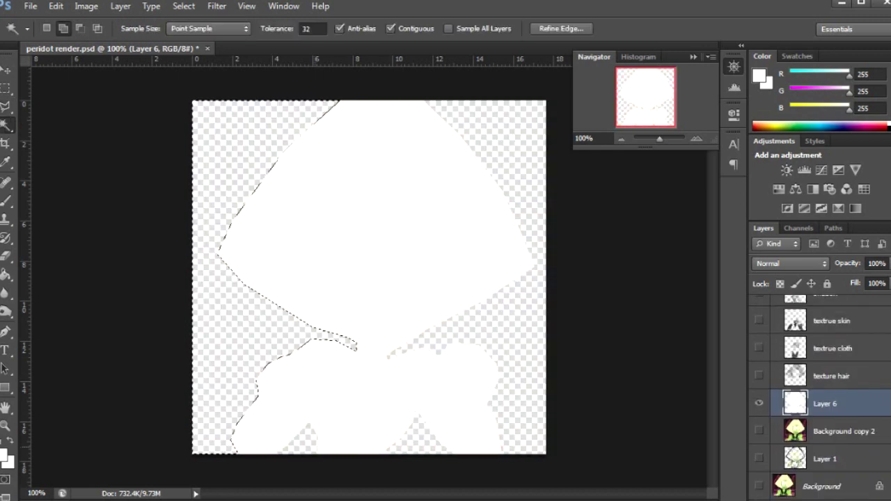
- Hide Layer 6, then show and activate Background copy 2 with the surround still selected
{"action": "left_click", "coordinate": [759, 403]}
{"action": "left_click", "coordinate": [759, 431]}
{"action": "left_click", "coordinate": [843, 431]}
- Try to blur the selected background of Background copy 2 with a 504 px Blur brush, and deselect
{"action": "key", "text": "r"}
{"action": "left_click", "coordinate": [63, 28]}
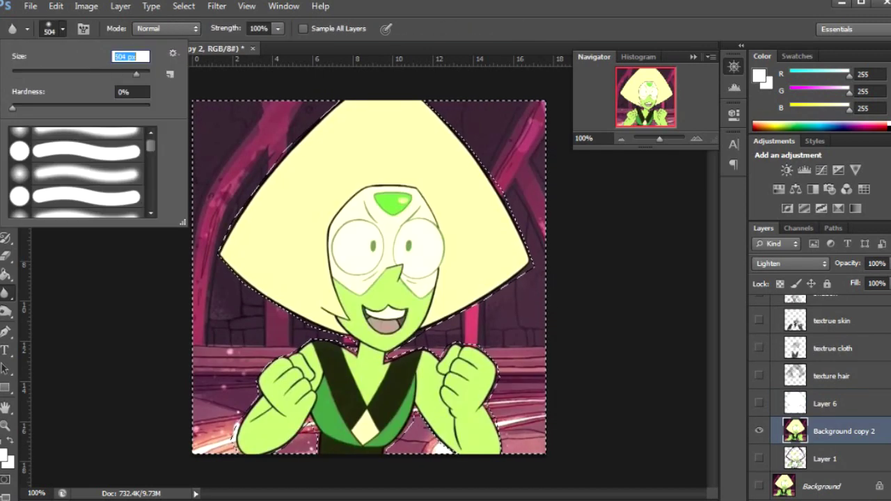
{"action": "key", "text": "Return"}
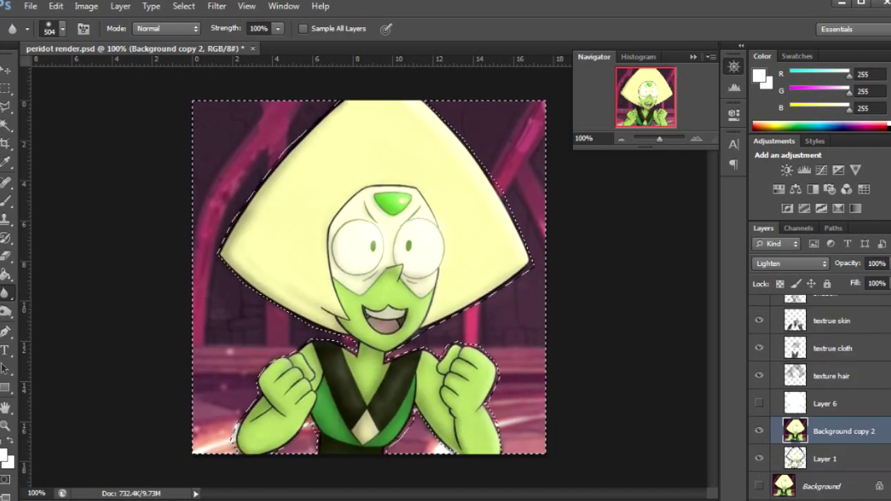
{"action": "key", "text": "ctrl+d"}
{"action": "key", "text": "l"}
{"action": "key", "text": "r"}
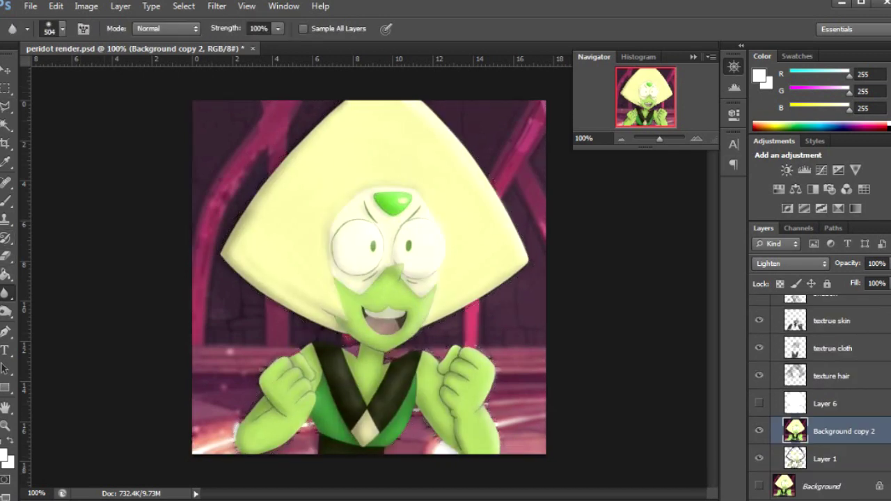
- Try a 23 px Blur brush on the background edges around the arms and shoulders
{"action": "left_click", "coordinate": [62, 28]}
{"action": "key", "text": "Return"}
{"action": "scroll", "coordinate": [324, 424], "scroll_direction": "up", "scroll_amount": 5}
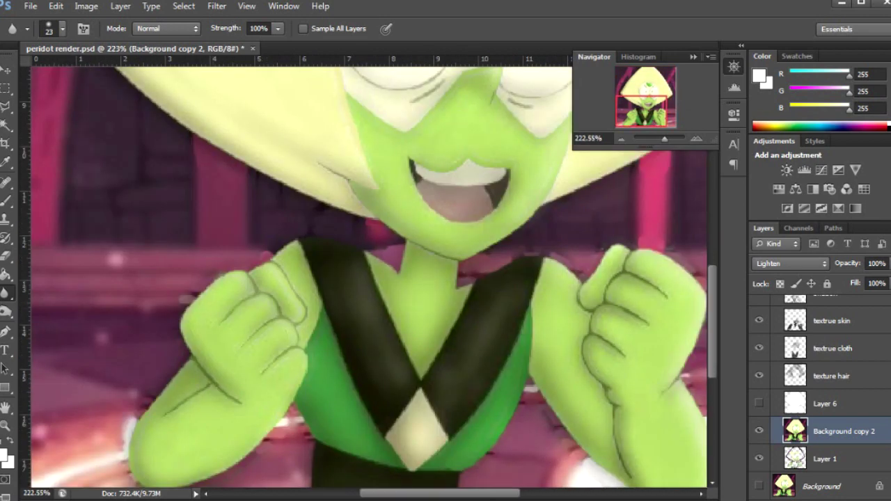
- Bring back the selection of the area surrounding the character, using Layer 6
{"action": "scroll", "coordinate": [369, 271], "scroll_direction": "down", "scroll_amount": 1}
{"action": "left_click", "coordinate": [825, 459]}
{"action": "left_click", "coordinate": [825, 404]}
{"action": "left_click", "coordinate": [795, 403], "text": "ctrl"}
{"action": "key", "text": "ctrl+1"}
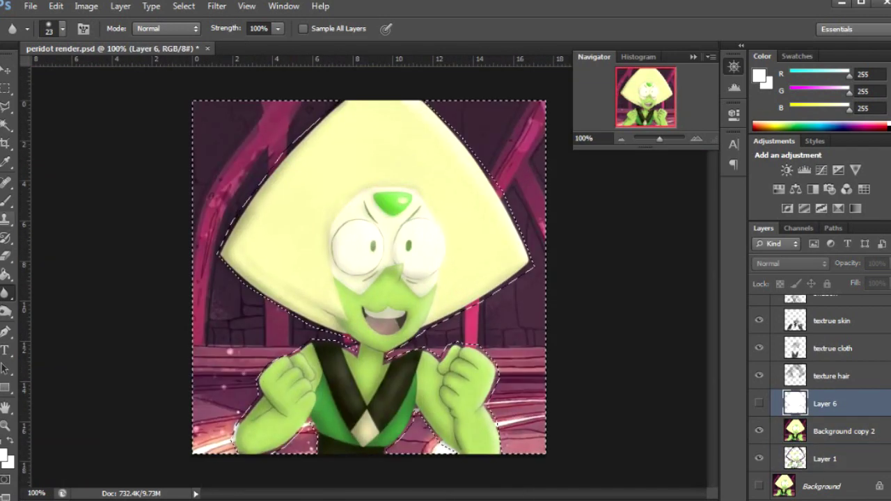
- Soften the selected background of Background copy 2 with a 2680 px Blur brush, and deselect
{"action": "left_click", "coordinate": [844, 431]}
{"action": "left_click", "coordinate": [62, 28]}
{"action": "double_click", "coordinate": [130, 56]}
{"action": "type", "text": "2680"}
{"action": "key", "text": "Return"}
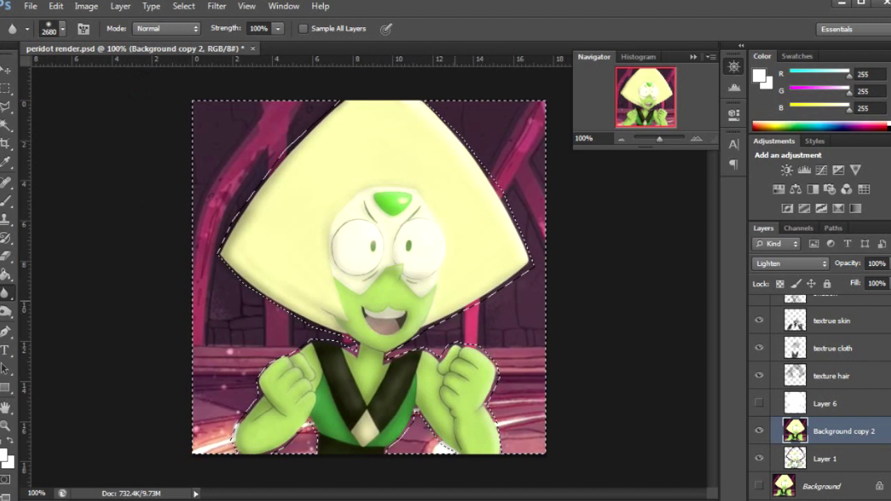
{"action": "key", "text": "ctrl+d"}
{"action": "key", "text": "l"}
- Shift Layer 4's overlay colour towards orange-red and set the layer's opacity to 10%
{"action": "scroll", "coordinate": [820, 397], "scroll_direction": "up", "scroll_amount": 5}
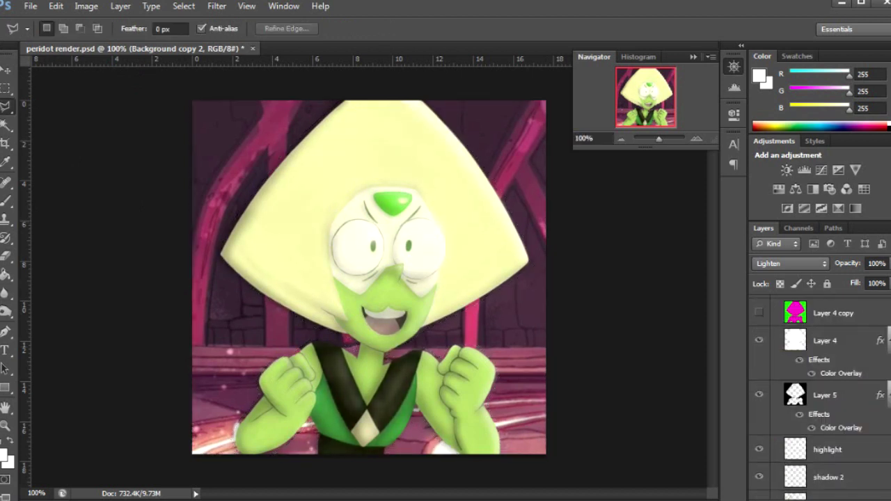
{"action": "double_click", "coordinate": [840, 373]}
{"action": "left_click", "coordinate": [774, 156]}
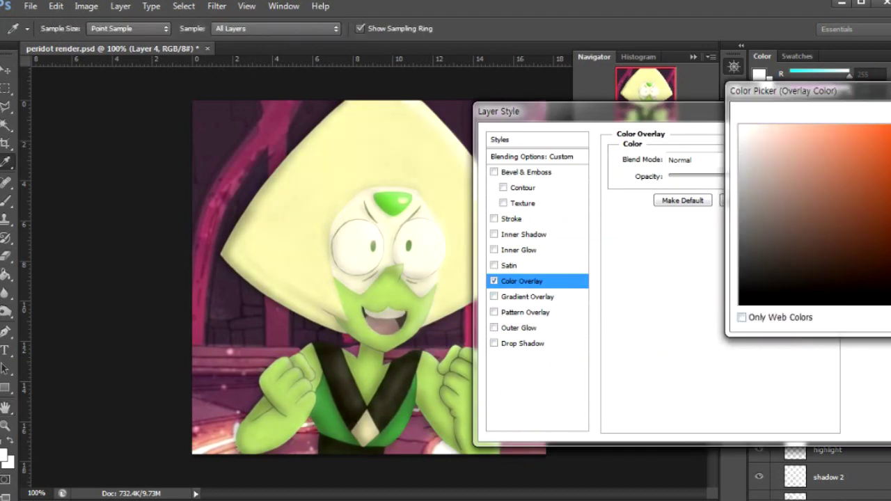
{"action": "key", "text": "Escape"}
{"action": "key", "text": "Escape"}
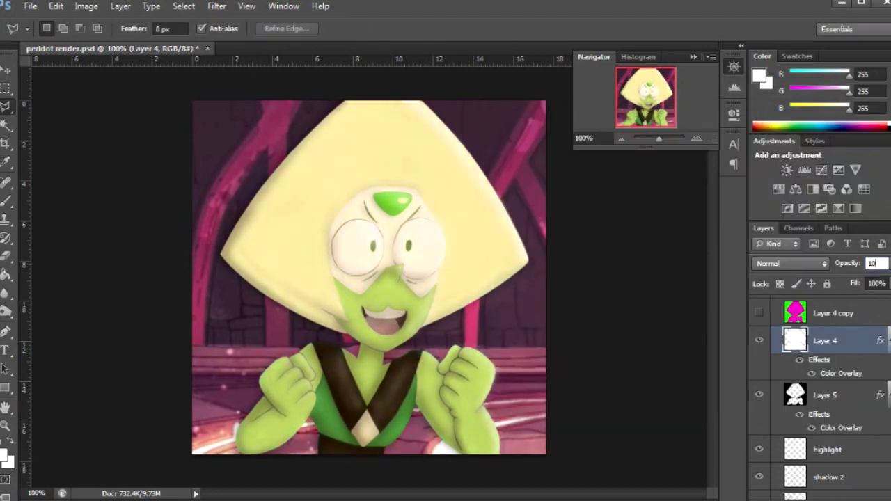
- Change Layer 4's Color Overlay to a lighter yellow-orange tone
{"action": "double_click", "coordinate": [840, 373]}
{"action": "left_click", "coordinate": [773, 155]}
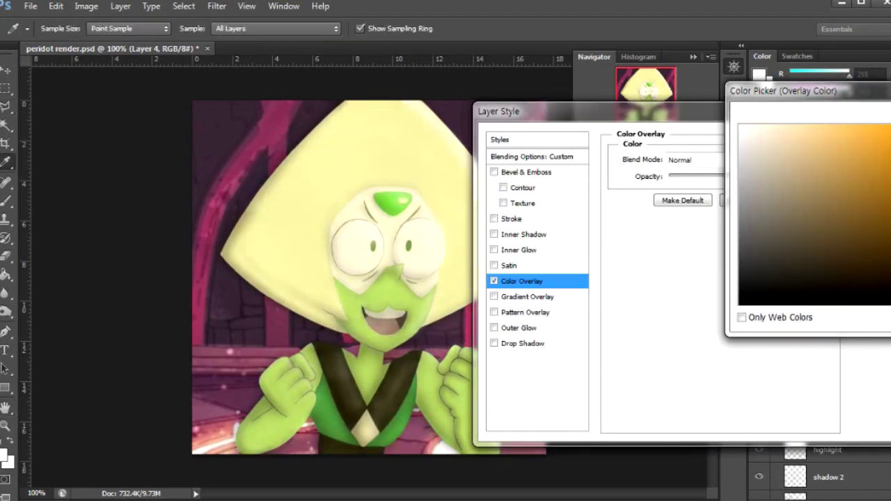
{"action": "left_click", "coordinate": [850, 125]}
{"action": "key", "text": "Return"}
{"action": "key", "text": "Return"}
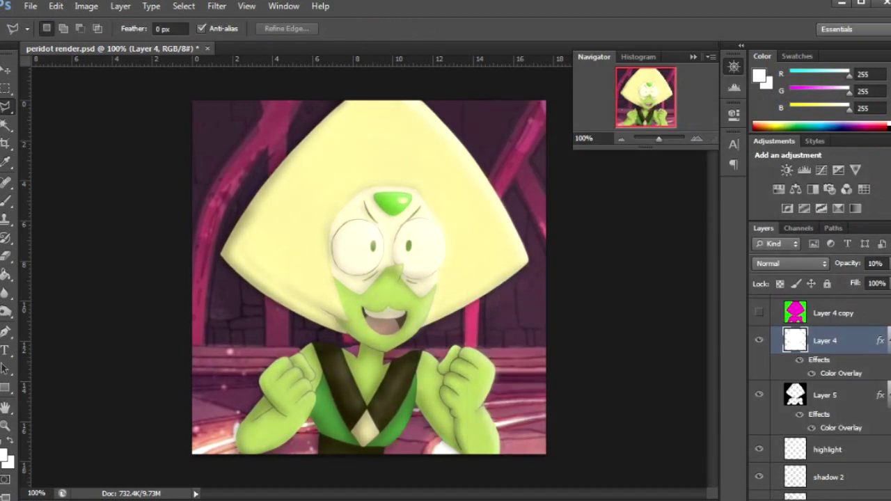
- Set the textrue cloth layer's opacity to 5%, and compare the image with and without the textrue skin layer
{"action": "key", "text": "alt+bracketleft"}
{"action": "key", "text": "alt+bracketleft"}
{"action": "key", "text": "alt+bracketleft"}
{"action": "key", "text": "alt+bracketleft"}
{"action": "key", "text": "alt+bracketleft"}
{"action": "key", "text": "alt+bracketleft"}
{"action": "key", "text": "alt+bracketleft"}
{"action": "key", "text": "alt+bracketright"}
{"action": "key", "text": "0"}
{"action": "key", "text": "5"}
{"action": "key", "text": "alt+bracketright"}
{"action": "left_click", "coordinate": [759, 353]}
{"action": "left_click", "coordinate": [759, 353]}
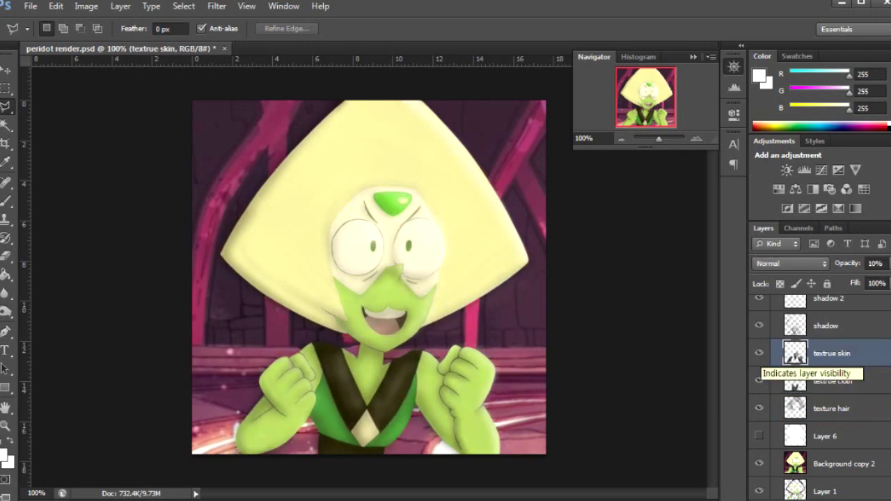
- Compare the finished render with the original still by repeatedly hiding and showing Group 1
{"action": "scroll", "coordinate": [759, 353], "scroll_direction": "up", "scroll_amount": 3}
{"action": "scroll", "coordinate": [820, 397], "scroll_direction": "up", "scroll_amount": 2}
{"action": "left_click", "coordinate": [776, 303]}
{"action": "left_click", "coordinate": [759, 304]}
{"action": "left_click", "coordinate": [759, 303]}
{"action": "left_click", "coordinate": [759, 303]}
{"action": "left_click", "coordinate": [759, 304]}
{"action": "left_click", "coordinate": [758, 304]}
{"action": "left_click", "coordinate": [759, 304]}
{"action": "left_click", "coordinate": [759, 304]}
{"action": "left_click", "coordinate": [759, 303]}
{"action": "left_click", "coordinate": [759, 304]}
{"action": "left_click", "coordinate": [759, 304]}
{"action": "left_click", "coordinate": [759, 304]}
{"action": "left_click", "coordinate": [759, 303]}
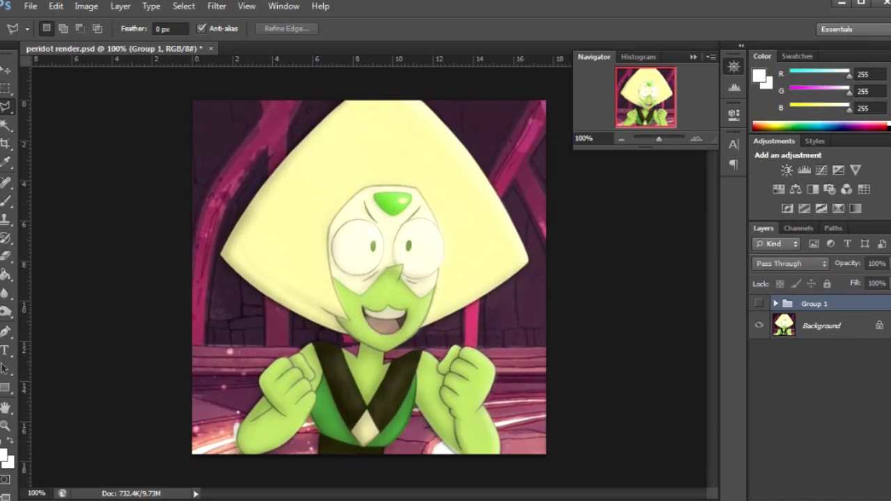
- Expand Group 1, hide Layer 4, and show and select Layer 5 for painting with the Brush tool
{"action": "left_click", "coordinate": [776, 304]}
{"action": "left_click", "coordinate": [759, 459]}
{"action": "left_click", "coordinate": [759, 405]}
{"action": "left_click", "coordinate": [825, 460]}
{"action": "key", "text": "b"}
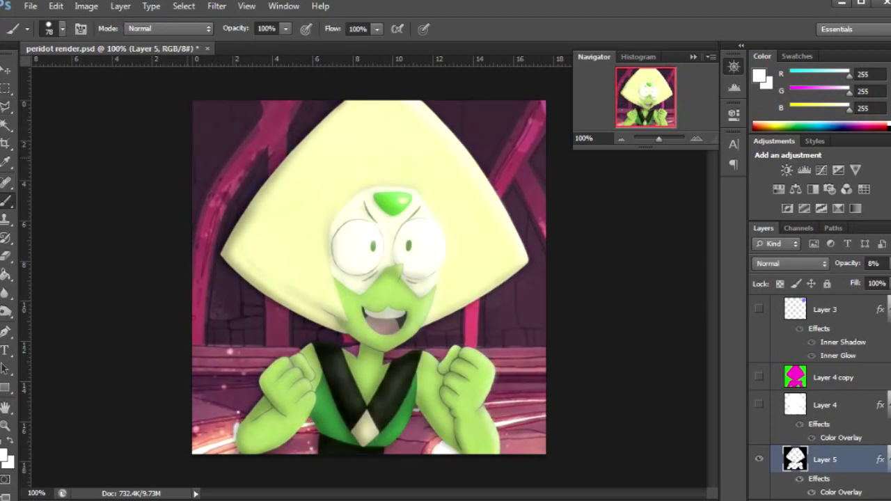
- Cover the whole of Layer 5 in white with a 267 px brush, and set the layer's opacity to 5%
{"action": "left_click", "coordinate": [62, 28]}
{"action": "left_click_drag", "start_coordinate": [31, 65], "coordinate": [52, 65]}
{"action": "key", "text": "Return"}
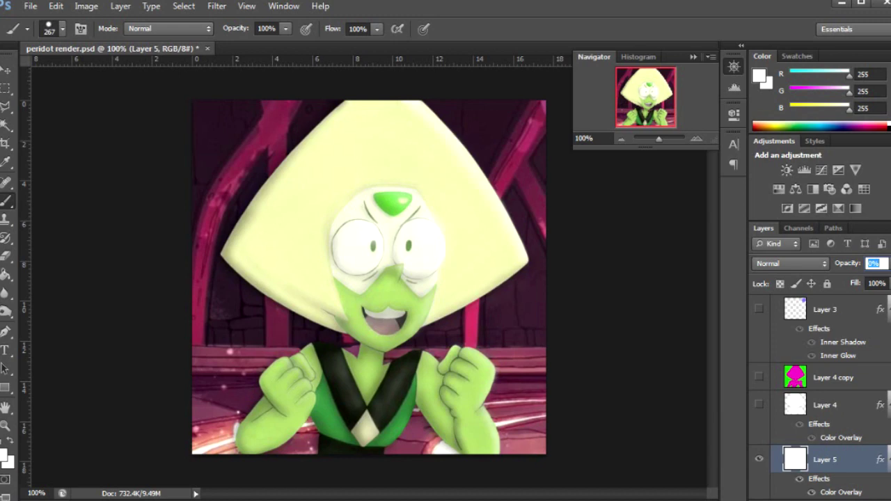
{"action": "type", "text": "5"}
{"action": "key", "text": "Return"}
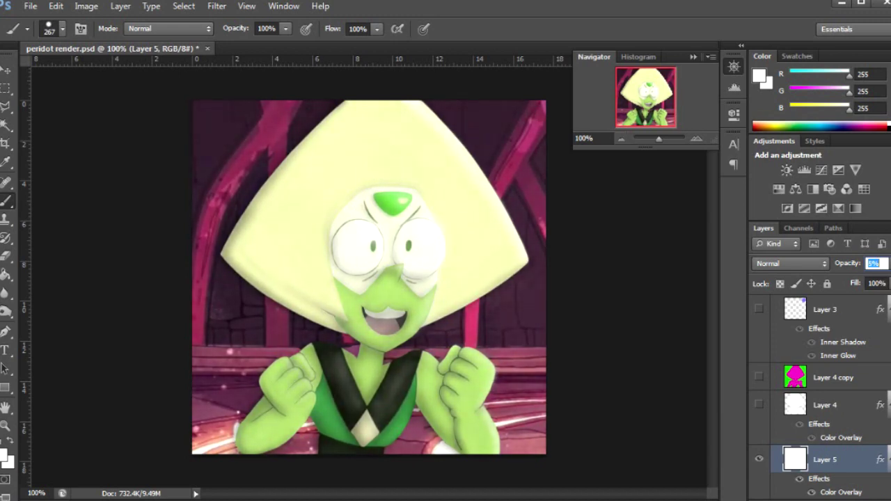
{"action": "scroll", "coordinate": [820, 397], "scroll_direction": "up", "scroll_amount": 1}
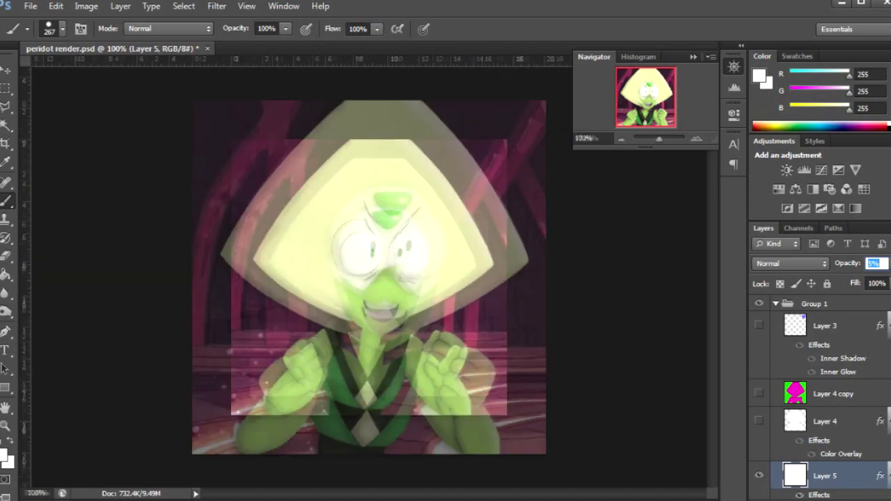
{"action": "left_click_drag", "start_coordinate": [659, 139], "coordinate": [660, 139]}
{"action": "key", "text": "Return"}
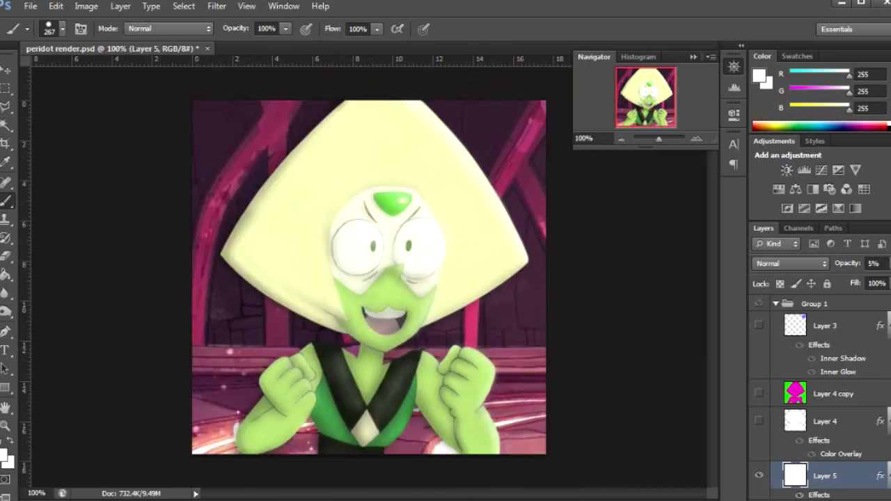
- Select Layer 1, set the brush to 4 px, and sample the green of the arm below the raised fist
{"action": "scroll", "coordinate": [820, 397], "scroll_direction": "down", "scroll_amount": 5}
{"action": "left_click", "coordinate": [825, 459]}
{"action": "scroll", "coordinate": [473, 390], "scroll_direction": "up", "scroll_amount": 5}
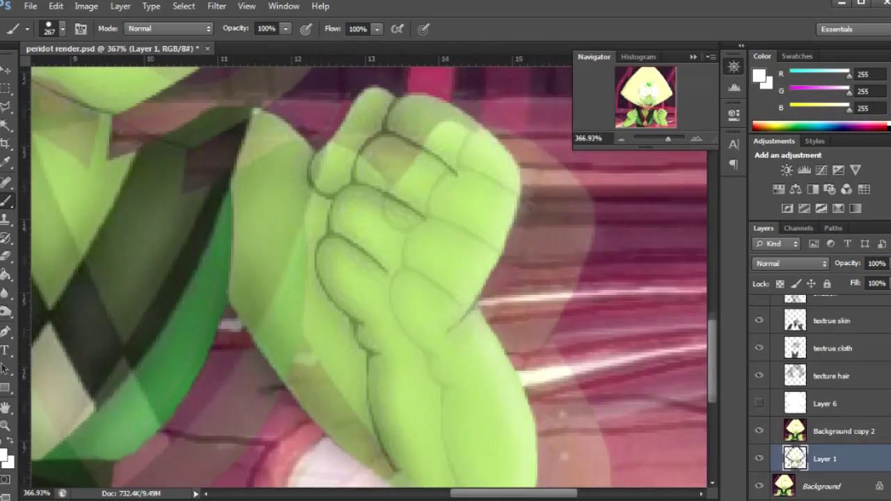
{"action": "left_click", "coordinate": [62, 28]}
{"action": "type", "text": "4"}
{"action": "key", "text": "Return"}
{"action": "left_click", "coordinate": [451, 410], "text": "alt"}
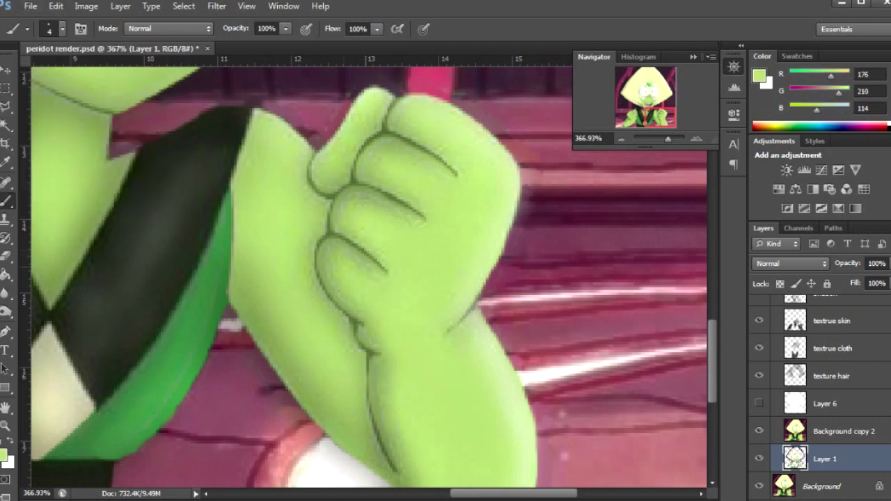
{"action": "scroll", "coordinate": [820, 397], "scroll_direction": "up", "scroll_amount": 5}
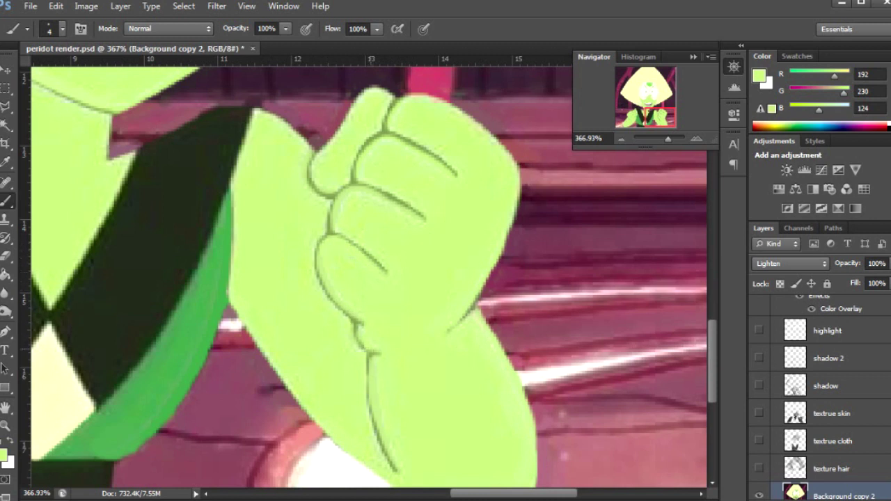
- Retouch the raised fist's outlines on Background copy 2 in light green with a 1 px brush
{"action": "scroll", "coordinate": [820, 397], "scroll_direction": "down", "scroll_amount": 1}
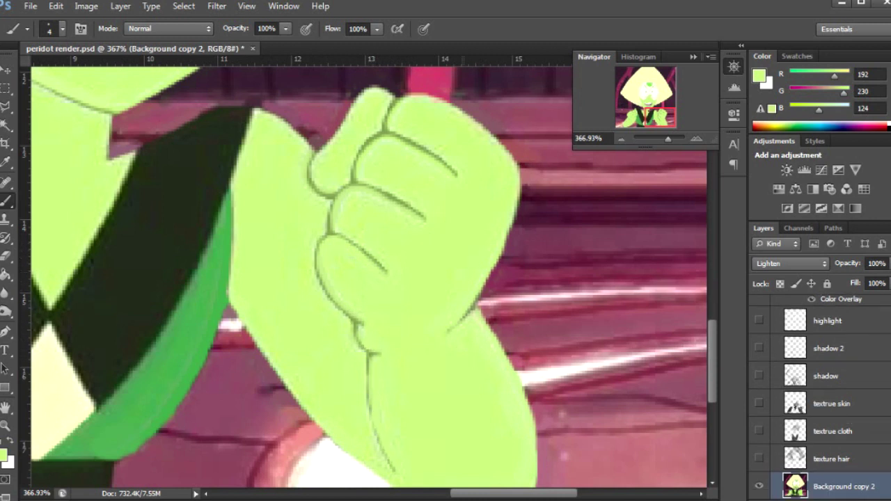
{"action": "scroll", "coordinate": [369, 277], "scroll_direction": "up", "scroll_amount": 1}
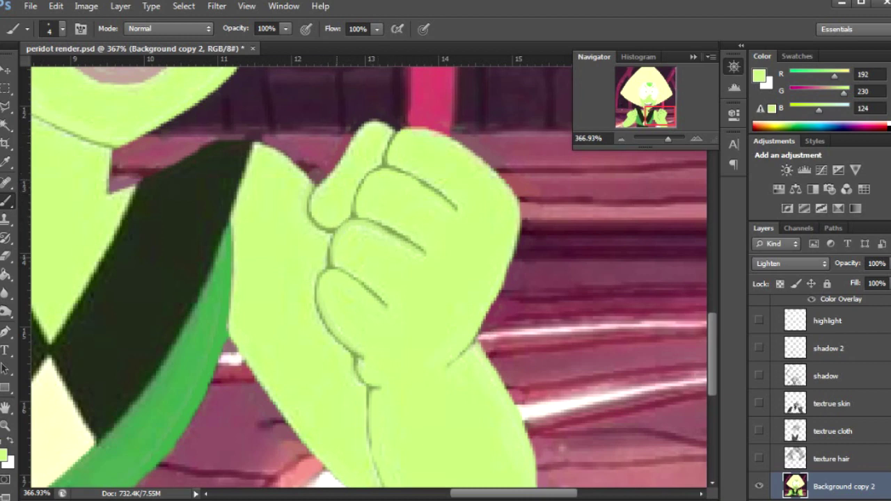
{"action": "scroll", "coordinate": [369, 277], "scroll_direction": "down", "scroll_amount": 1}
{"action": "scroll", "coordinate": [369, 277], "scroll_direction": "right", "scroll_amount": 3}
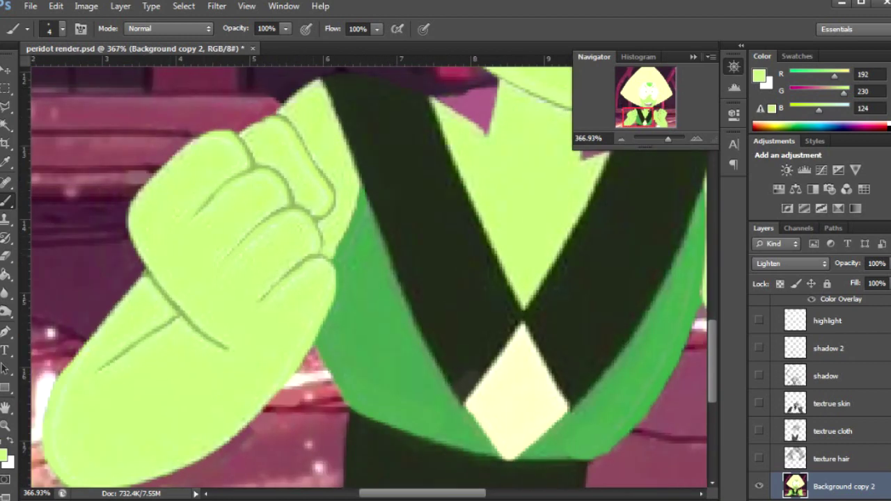
{"action": "scroll", "coordinate": [368, 277], "scroll_direction": "left", "scroll_amount": 3}
{"action": "left_click", "coordinate": [62, 29]}
{"action": "type", "text": "1"}
{"action": "key", "text": "Return"}
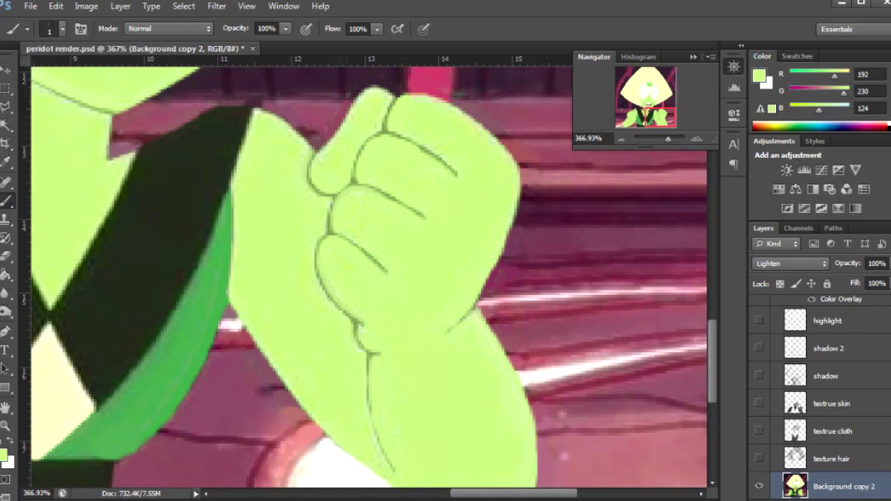
{"action": "scroll", "coordinate": [368, 277], "scroll_direction": "up", "scroll_amount": 2}
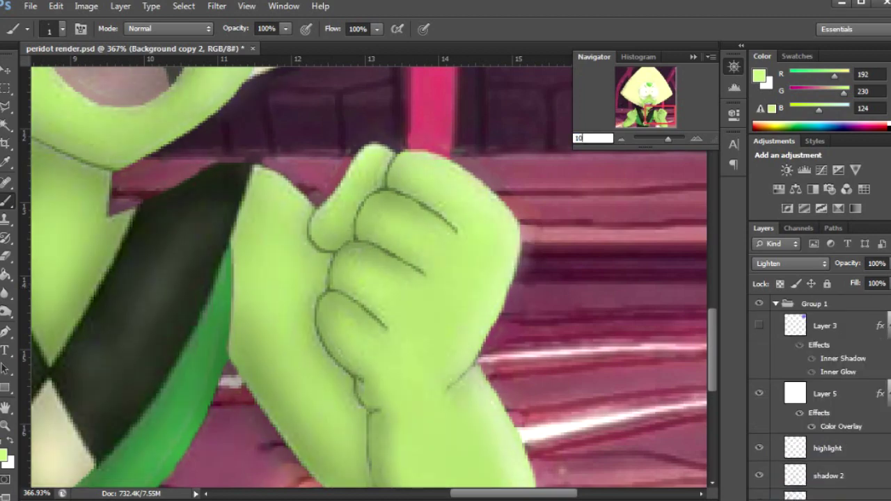
{"action": "key", "text": "ctrl+1"}
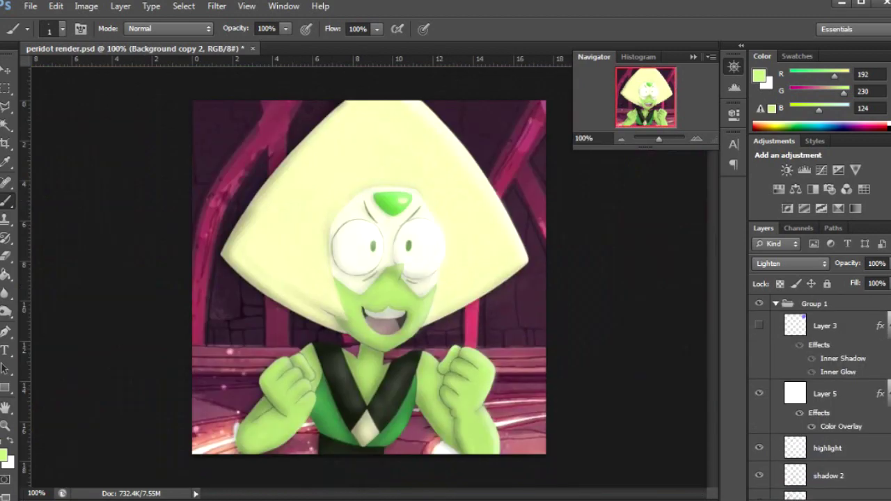